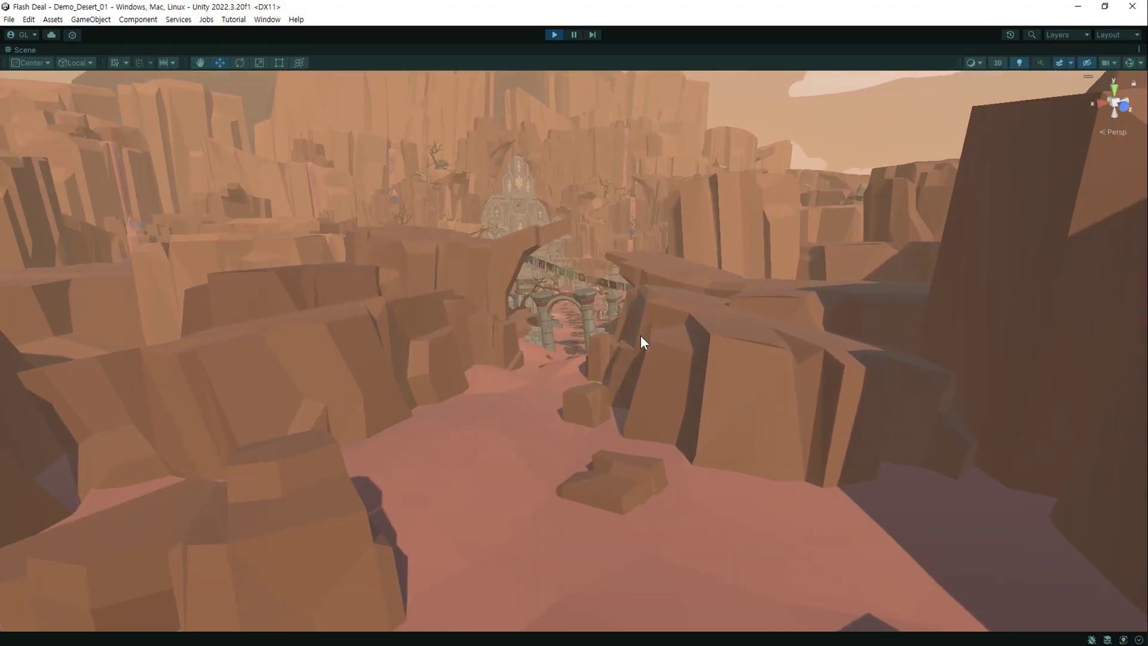
Fly through the desert canyon past the stone arch and turn toward the carved temple doors.
mouse_move(641, 333)
right_mouse_down()
mouse_move(641, 312)
mouse_move(563, 290)
mouse_move(625, 287)
mouse_move(1046, 399)
mouse_move(810, 461)
mouse_move(650, 444)
mouse_move(637, 417)
mouse_move(866, 473)
mouse_move(877, 382)
mouse_move(872, 445)
right_mouse_up()
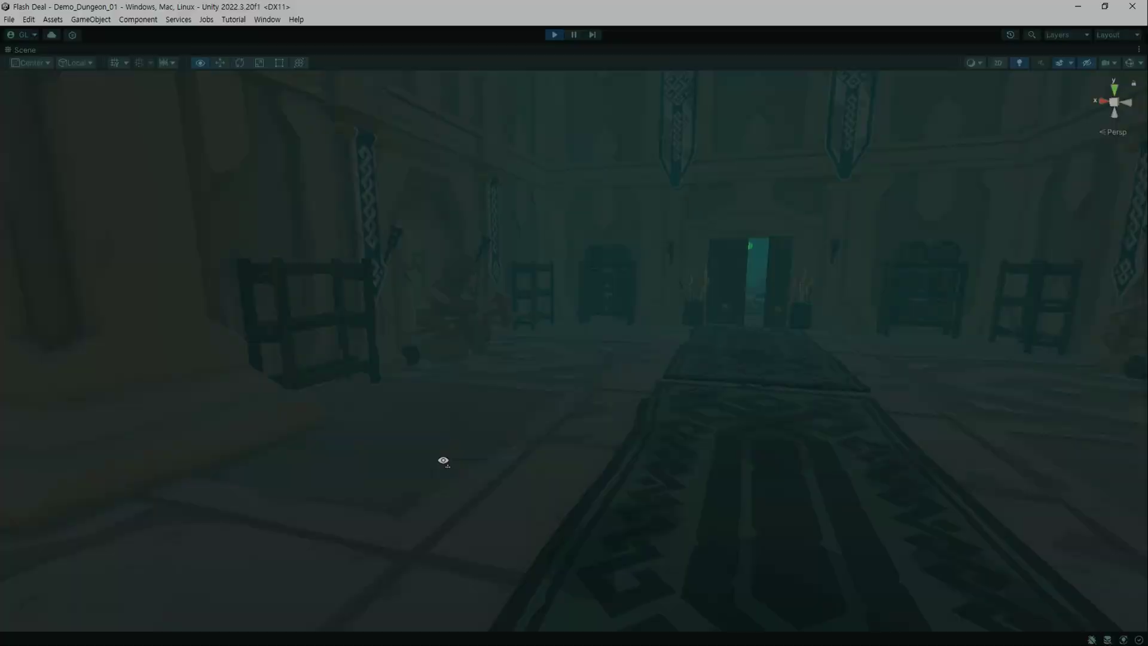
mouse_move(443, 461)
right_mouse_down()
mouse_move(497, 432)
mouse_move(551, 267)
right_mouse_up()
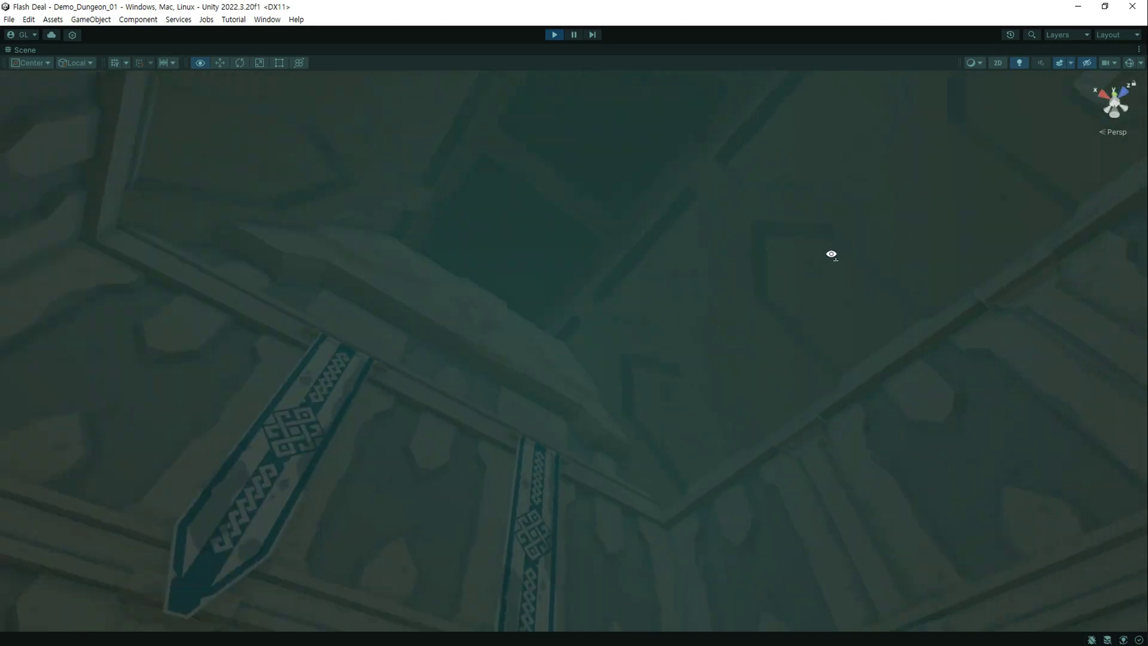
Fly from the statue hall through the barracks, stone and banner halls into the chandelier hall.
mouse_move(955, 450)
right_mouse_down()
mouse_move(681, 433)
mouse_move(687, 413)
mouse_move(756, 422)
mouse_move(737, 513)
mouse_move(705, 529)
mouse_move(591, 379)
mouse_move(693, 450)
mouse_move(704, 426)
mouse_move(626, 441)
mouse_move(404, 408)
mouse_move(364, 431)
mouse_move(423, 436)
mouse_move(294, 451)
mouse_move(120, 441)
mouse_move(183, 459)
mouse_move(161, 425)
mouse_move(213, 418)
mouse_move(686, 439)
right_mouse_up()
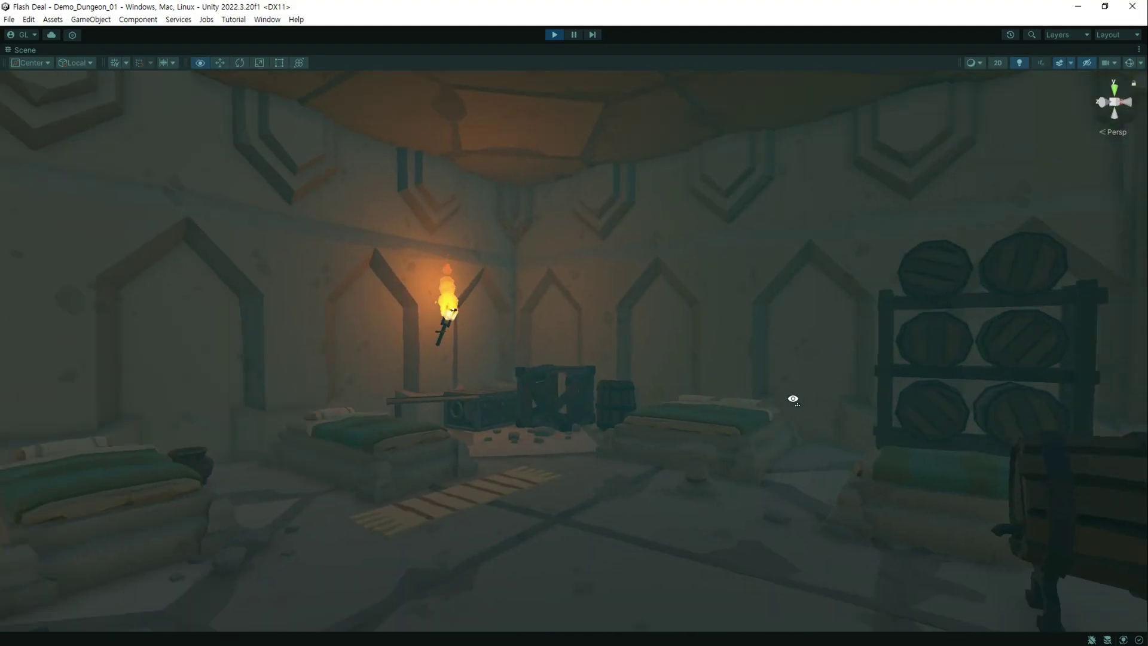
mouse_move(793, 399)
right_mouse_down()
mouse_move(561, 438)
mouse_move(956, 407)
mouse_move(911, 383)
mouse_move(743, 403)
mouse_move(769, 428)
mouse_move(734, 404)
mouse_move(836, 379)
mouse_move(113, 385)
mouse_move(1085, 364)
right_mouse_up()
right_click_drag(734, 405, 1061, 439)
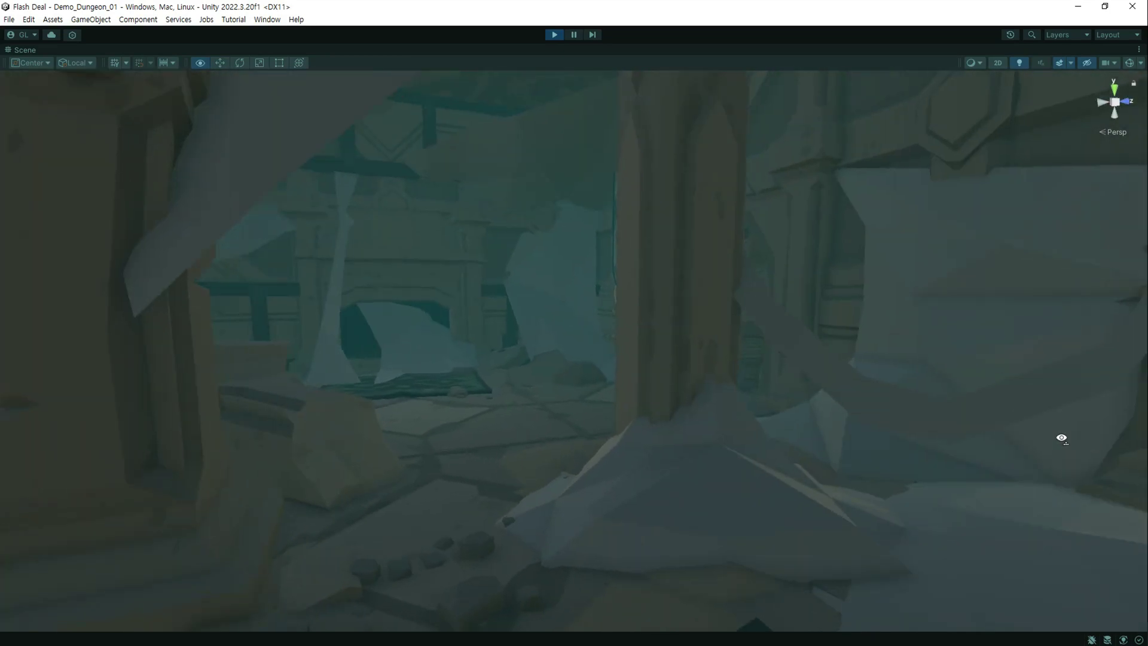
mouse_move(746, 416)
right_mouse_down()
mouse_move(966, 456)
mouse_move(979, 492)
mouse_move(1084, 479)
mouse_move(141, 410)
right_mouse_up()
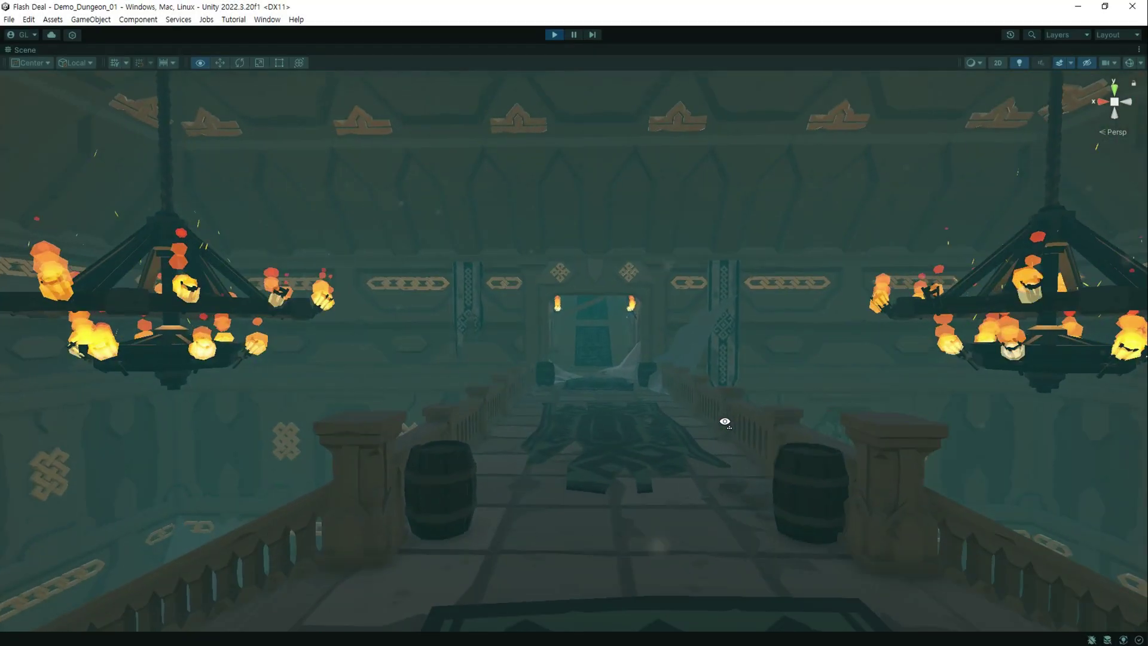
right_click_drag(724, 408, 754, 467)
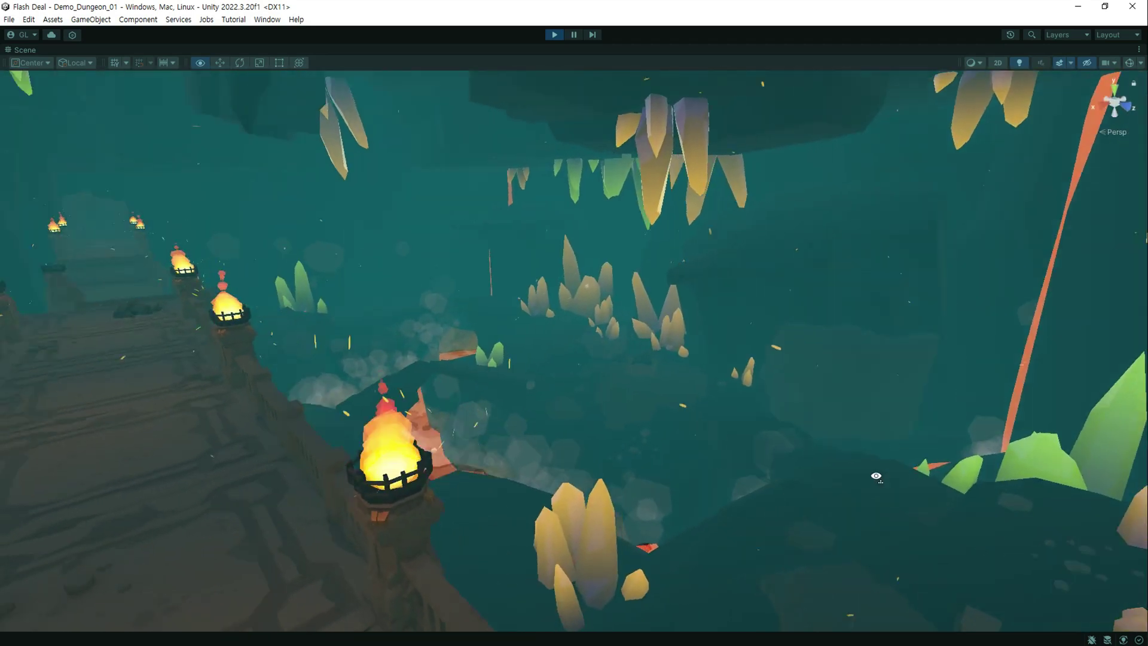
Look around the crystal cave and fly over the stone bridge past the brazier doorway.
right_click_drag(876, 477, 732, 494)
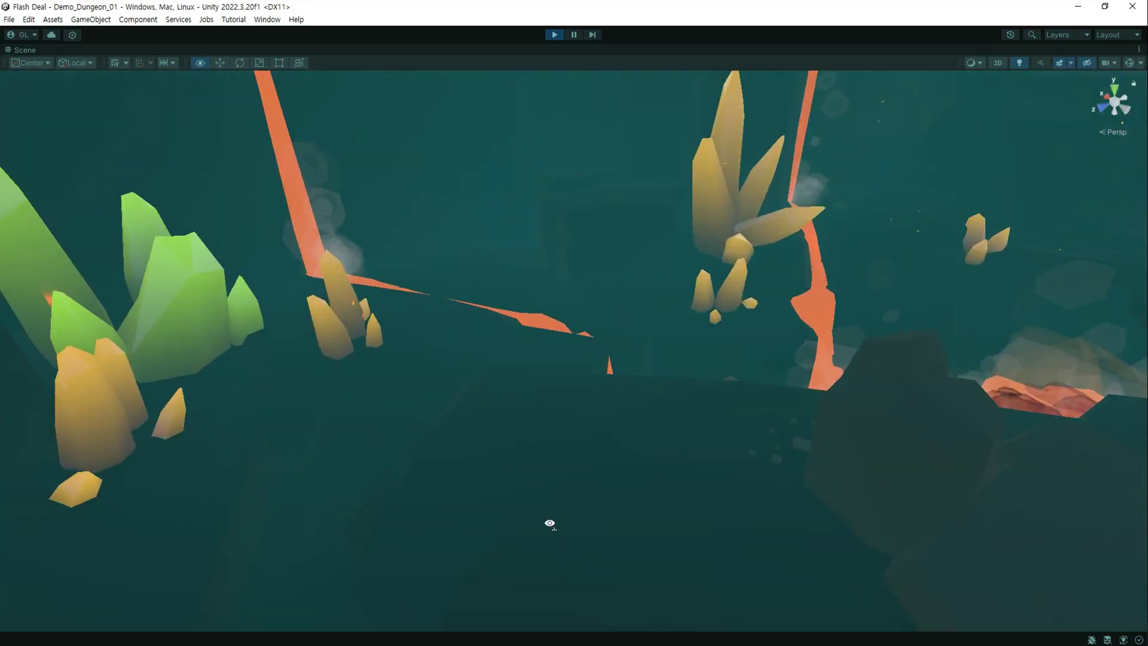
right_click_drag(540, 470, 812, 478)
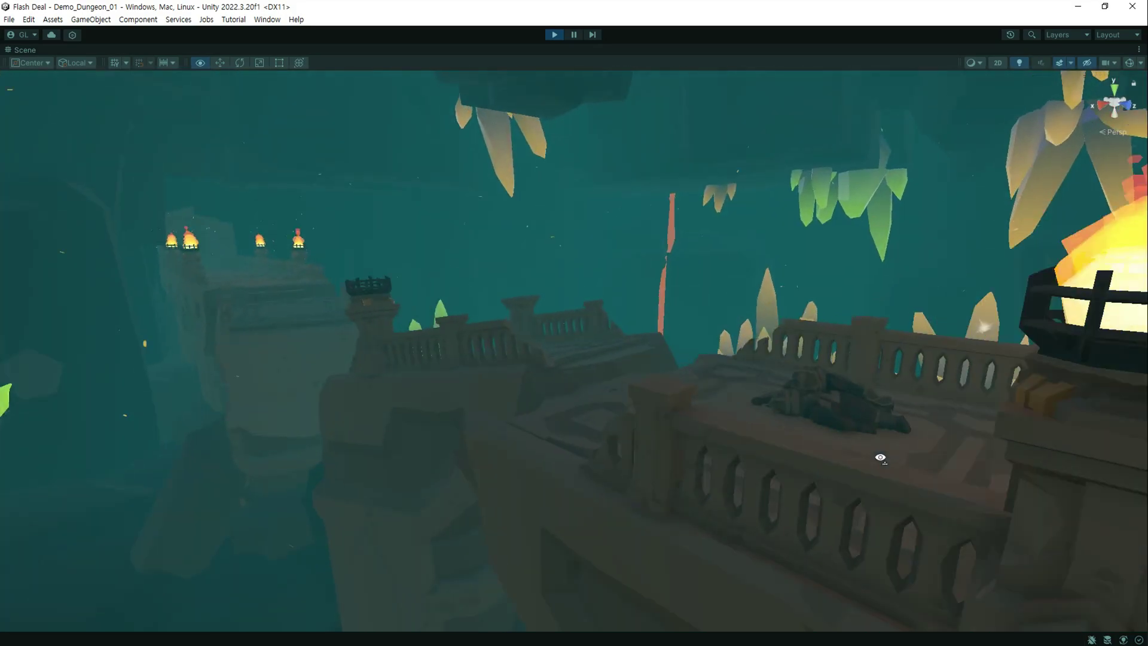
right_click_drag(880, 457, 819, 459)
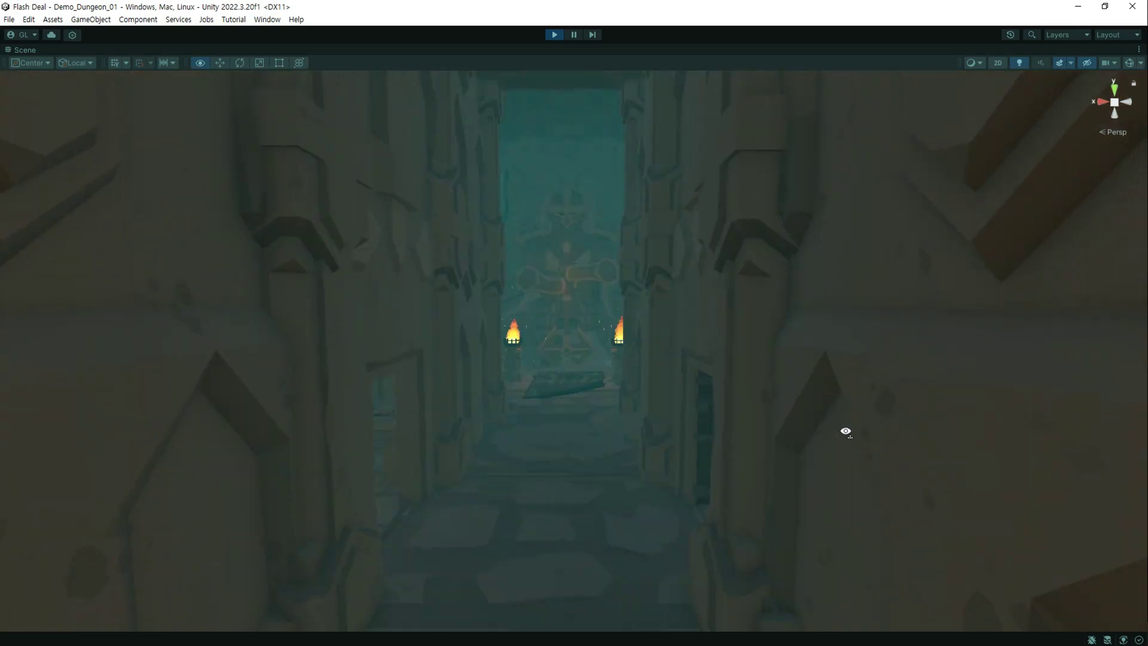
right_click_drag(845, 431, 690, 442)
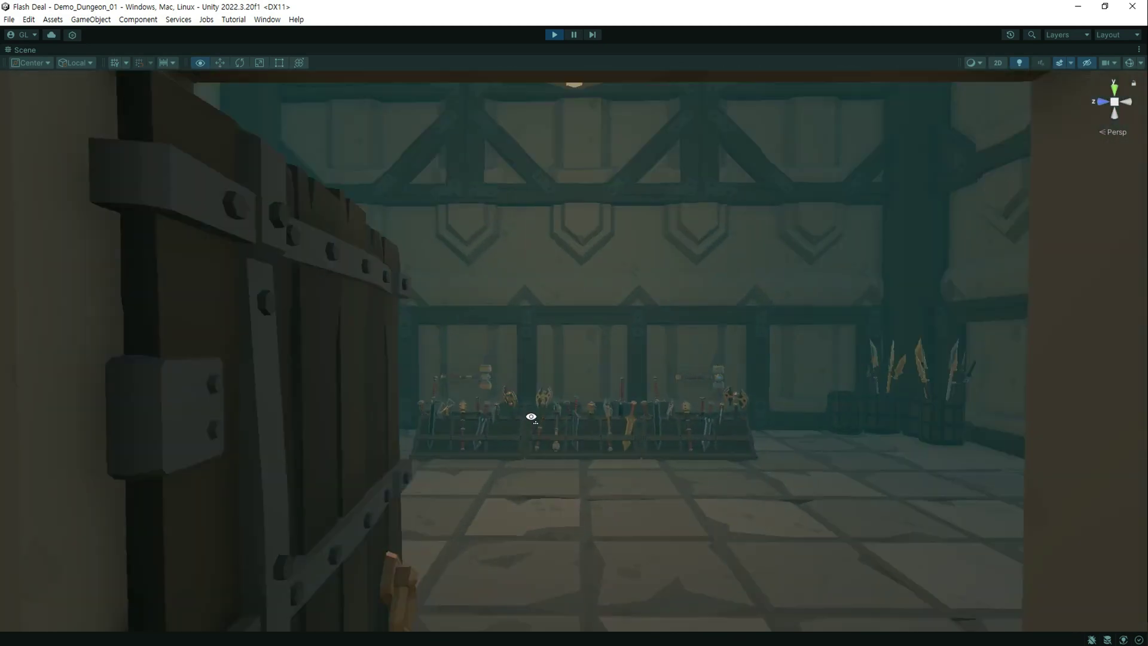
right_click_drag(531, 417, 458, 439)
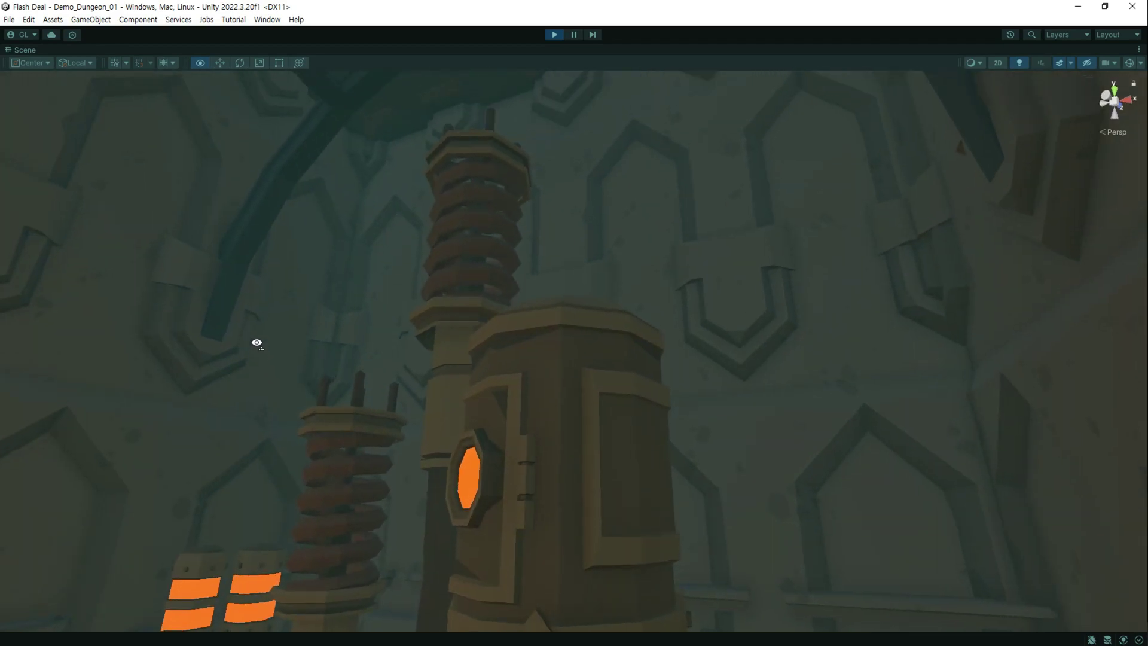
Fly past the glowing pillar machinery and down the corridor to the pillared throne hall.
right_click_drag(256, 343, 304, 325)
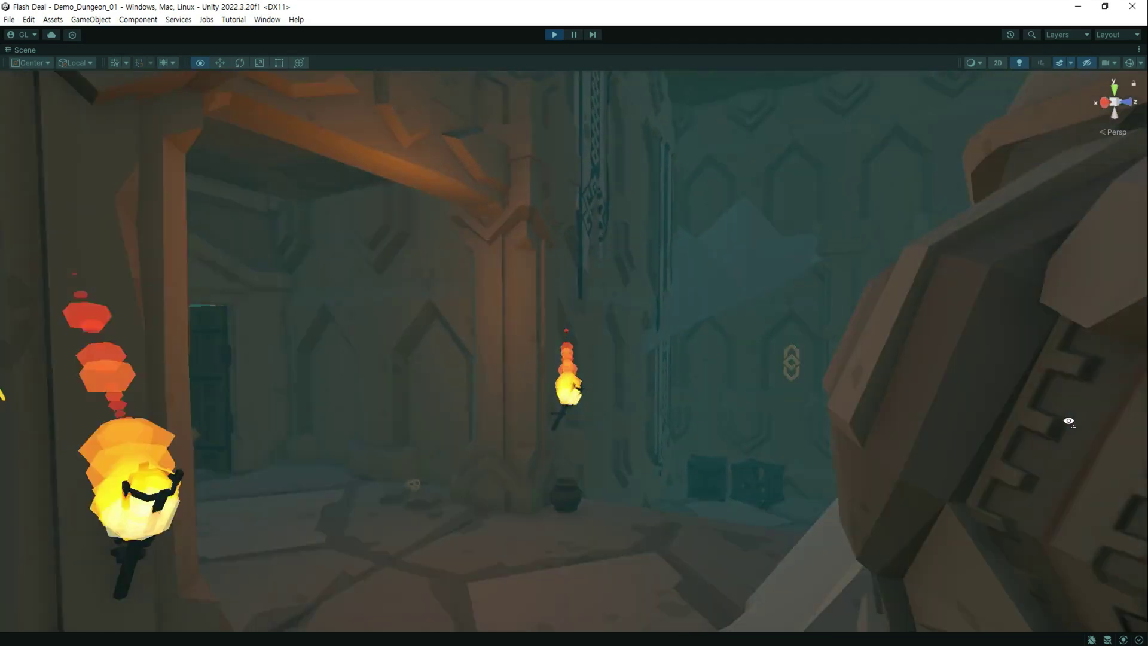
mouse_move(1068, 421)
right_mouse_down()
mouse_move(797, 512)
mouse_move(857, 401)
right_mouse_up()
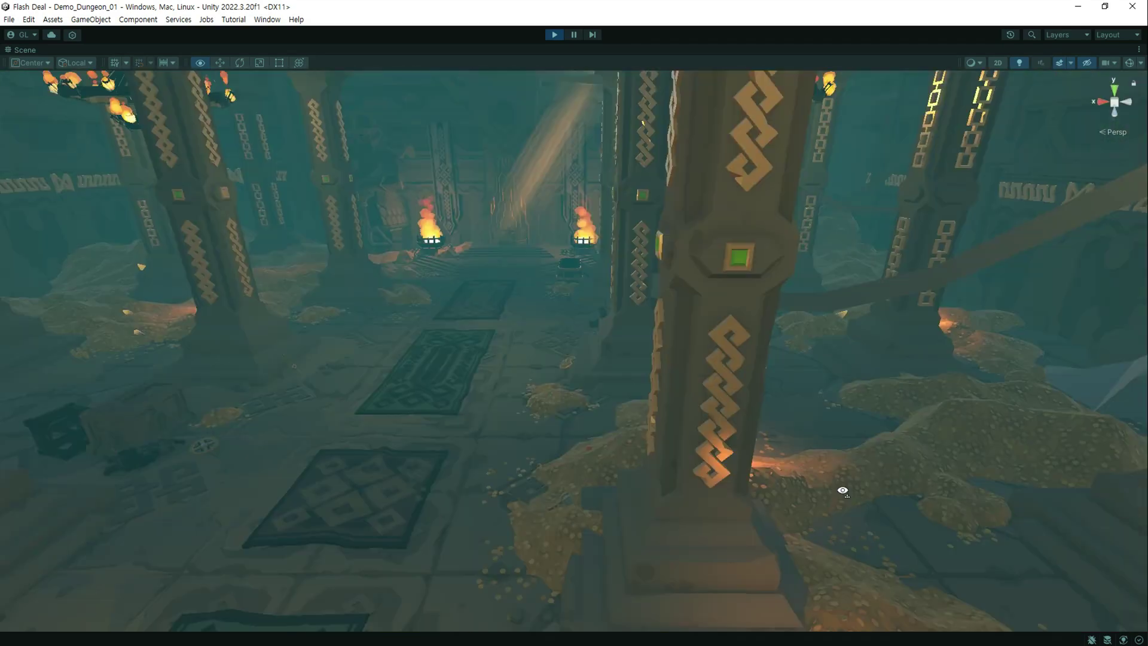
right_click_drag(843, 490, 748, 479)
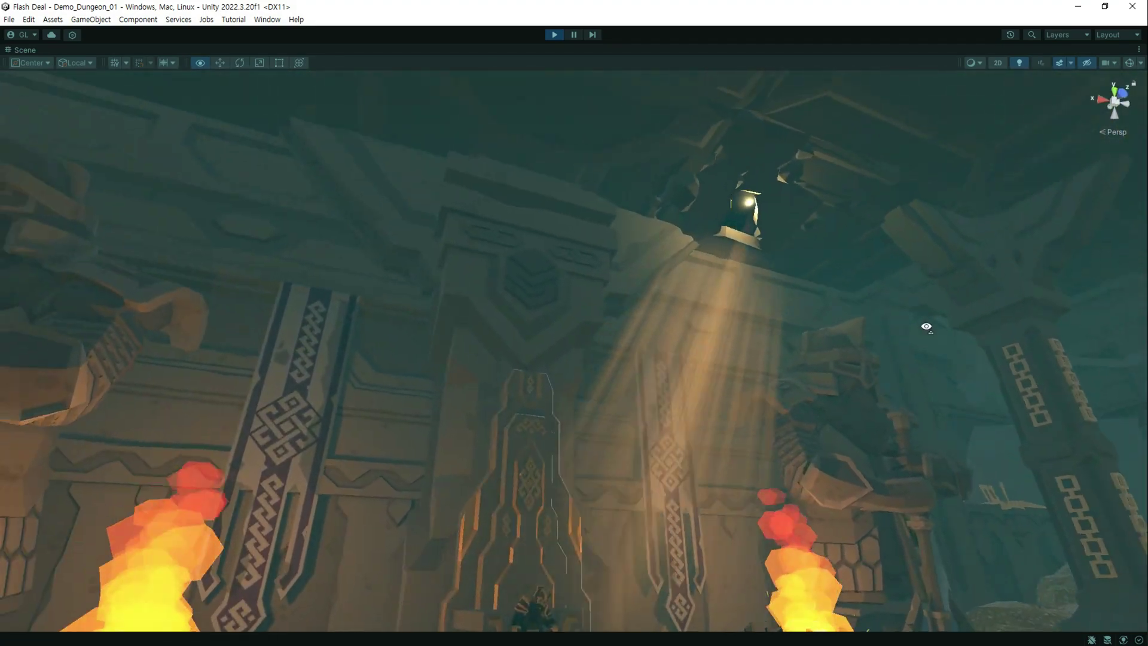
mouse_move(927, 326)
right_mouse_down()
mouse_move(934, 423)
mouse_move(611, 494)
right_mouse_up()
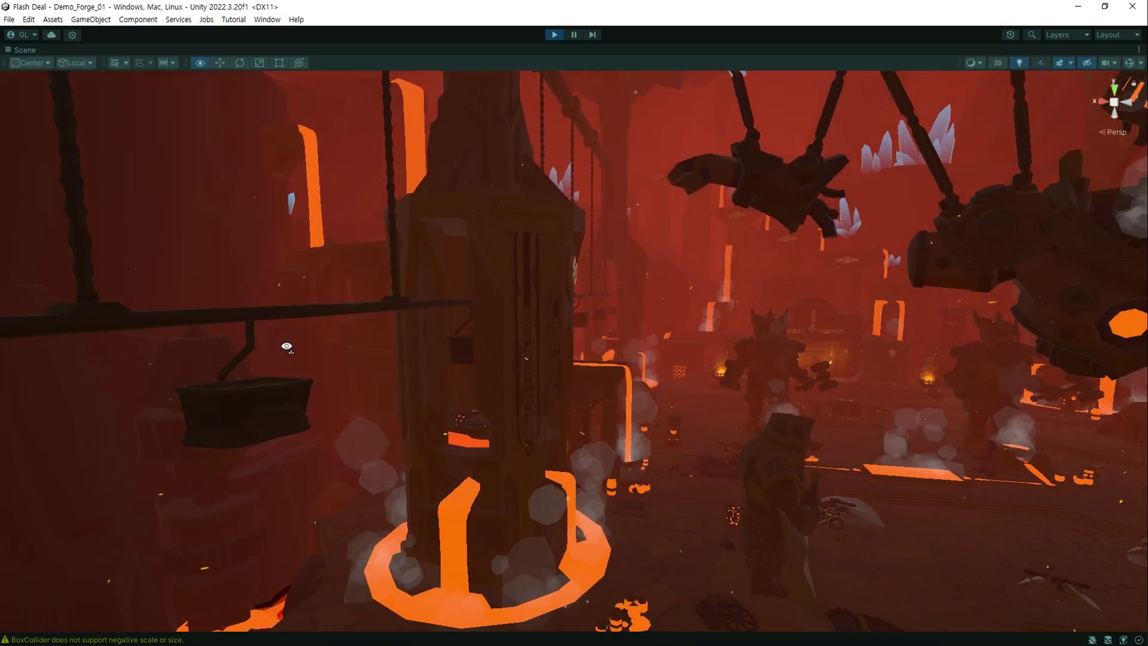
Fly past the forge's hanging machine and over the lava cavern, then toward the hell obelisk.
mouse_move(287, 346)
right_mouse_down()
mouse_move(459, 338)
mouse_move(440, 425)
mouse_move(462, 407)
right_mouse_up()
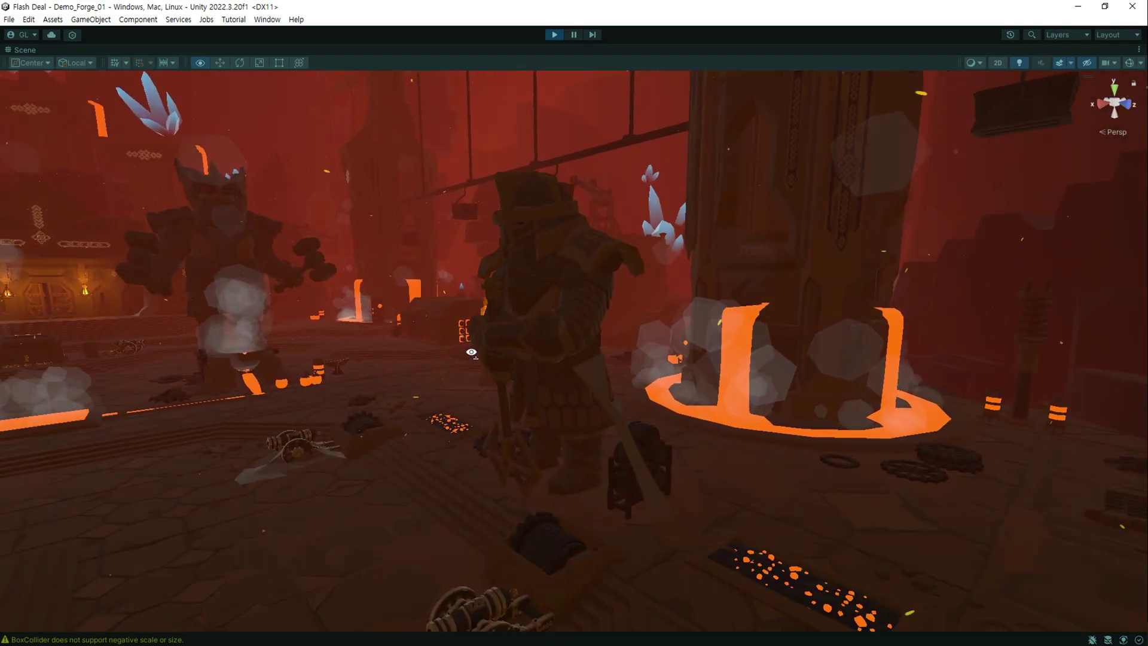
right_click_drag(470, 346, 238, 323)
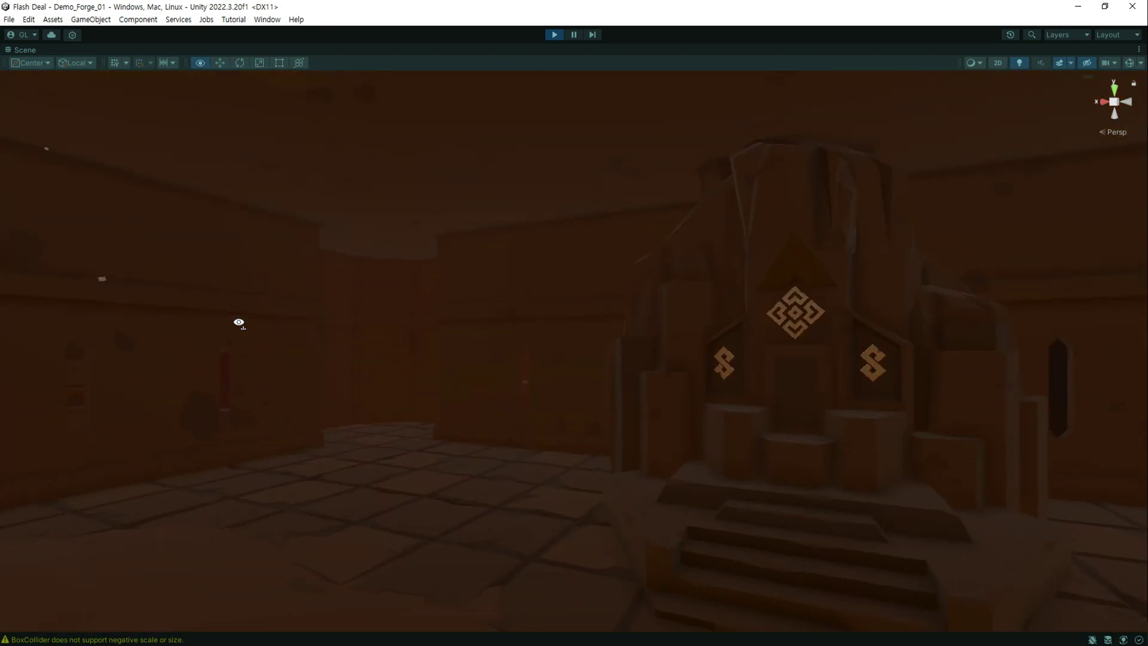
mouse_move(264, 330)
right_mouse_down()
mouse_move(758, 433)
mouse_move(731, 457)
mouse_move(697, 456)
mouse_move(664, 431)
mouse_move(659, 389)
right_mouse_up()
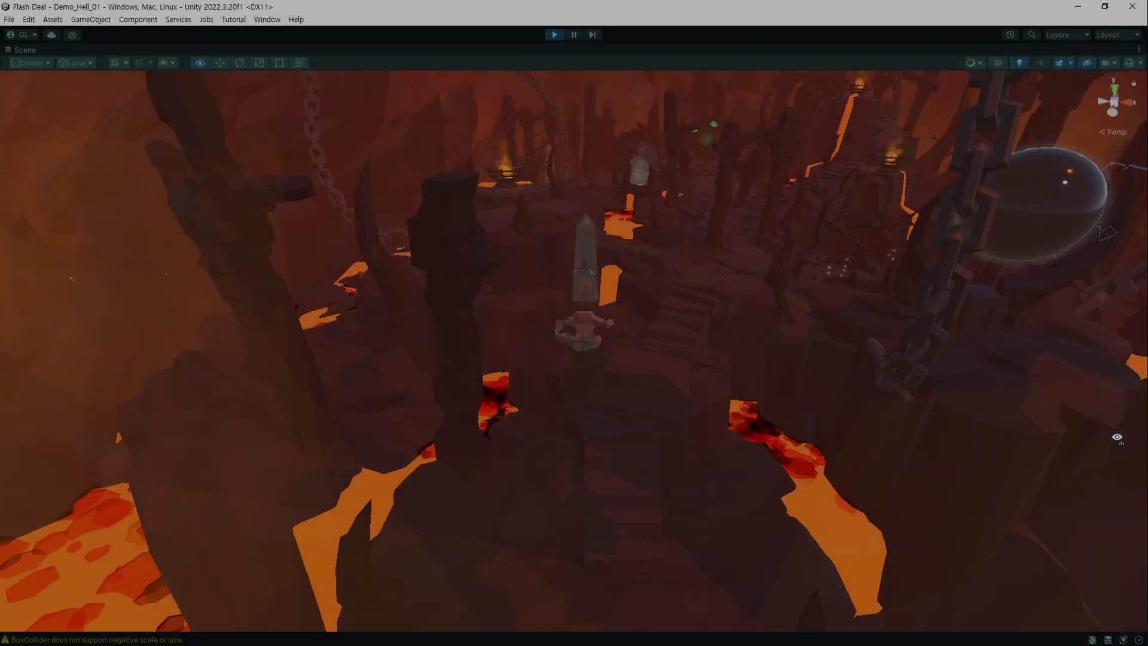
mouse_move(1117, 437)
right_mouse_down()
mouse_move(1130, 430)
mouse_move(1135, 392)
mouse_move(11, 379)
mouse_move(192, 325)
mouse_move(384, 364)
mouse_move(523, 351)
mouse_move(558, 335)
mouse_move(569, 311)
mouse_move(570, 223)
right_mouse_up()
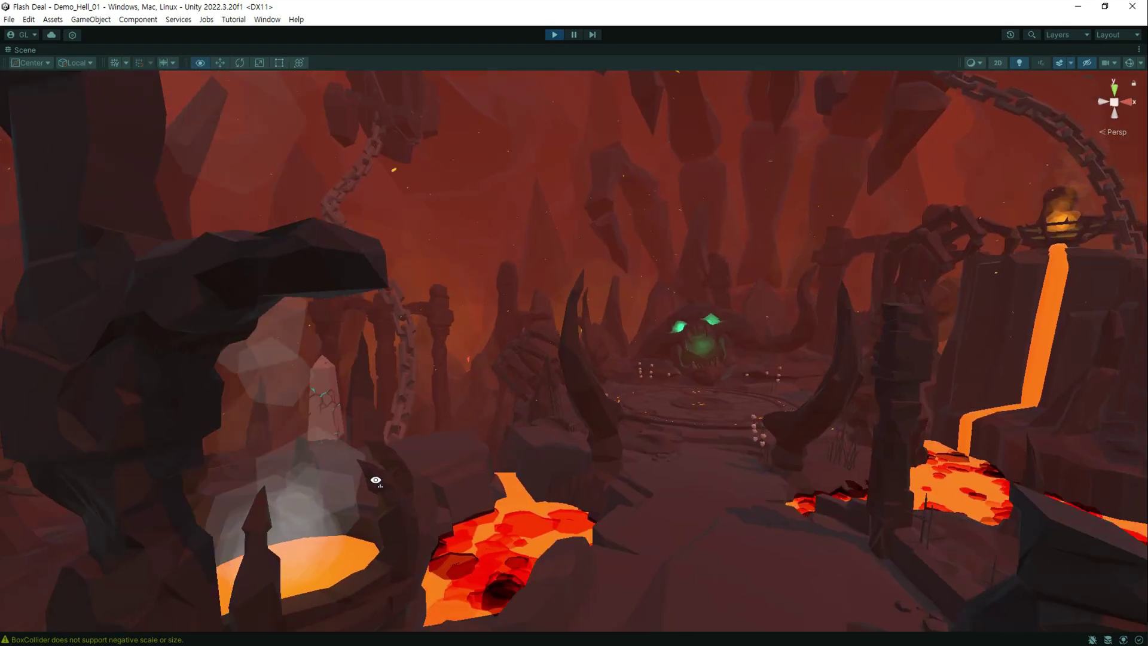
Fly around the floating rocks, tilt onto the green-skull arena, and close in on the monster.
mouse_move(374, 477)
right_mouse_down()
mouse_move(357, 487)
mouse_move(500, 493)
mouse_move(652, 473)
mouse_move(508, 451)
mouse_move(477, 405)
mouse_move(464, 410)
mouse_move(461, 397)
mouse_move(520, 402)
mouse_move(542, 345)
right_mouse_up()
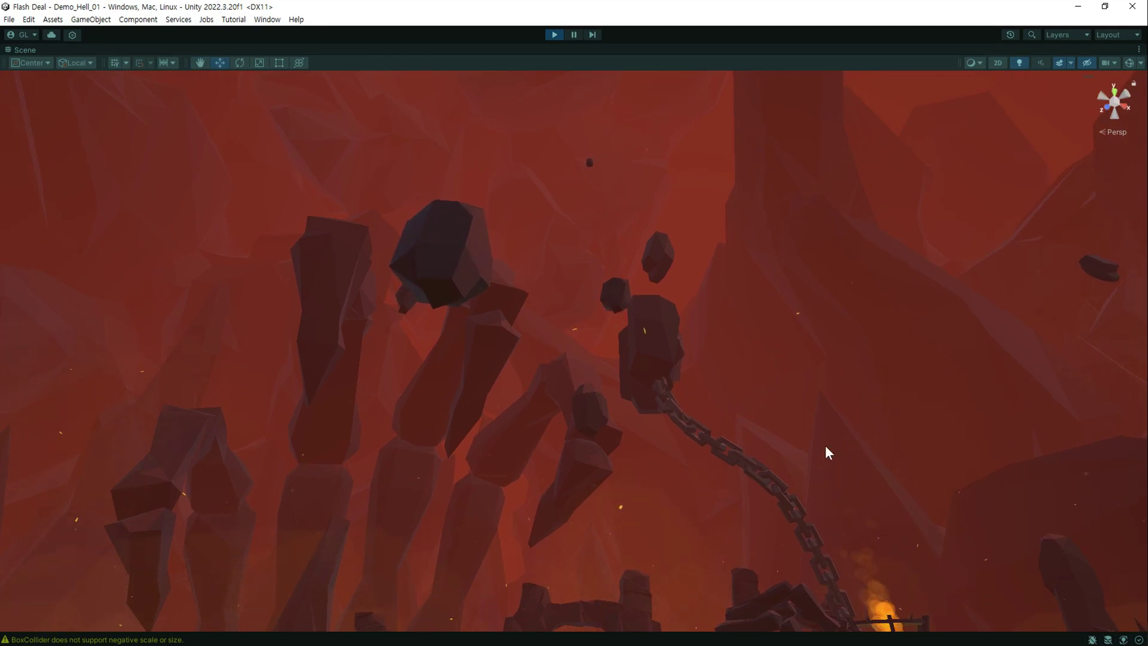
mouse_move(825, 454)
right_mouse_down()
mouse_move(694, 595)
mouse_move(827, 566)
mouse_move(863, 612)
mouse_move(782, 575)
right_mouse_up()
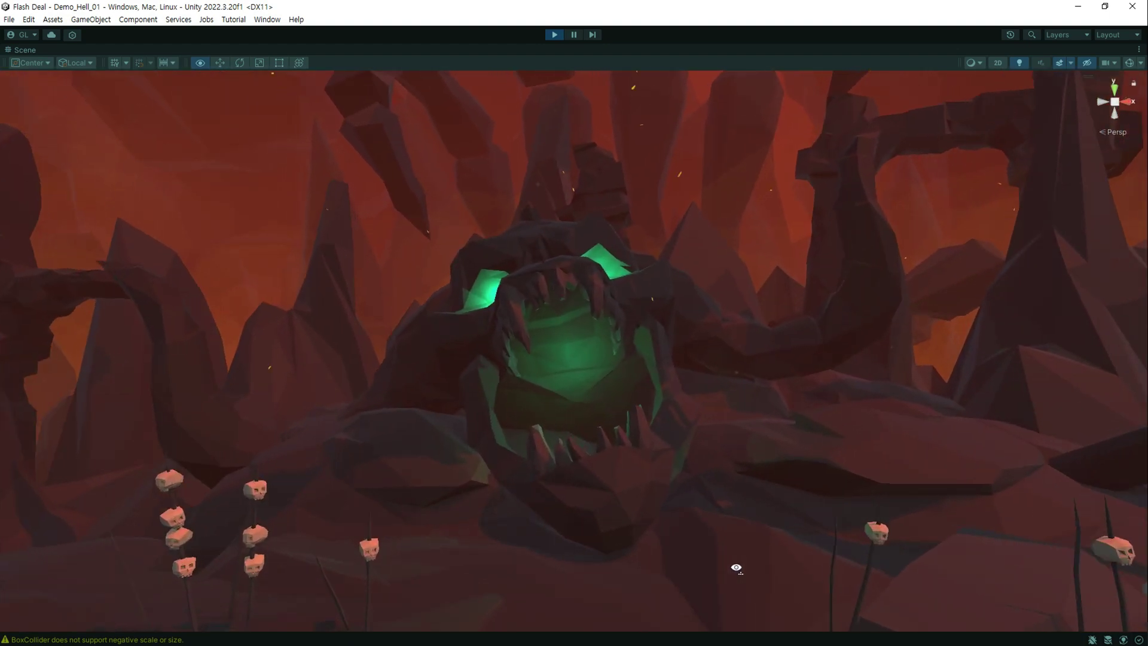
mouse_move(782, 575)
right_mouse_down()
mouse_move(1041, 640)
mouse_move(1077, 15)
mouse_move(15, 566)
right_mouse_up()
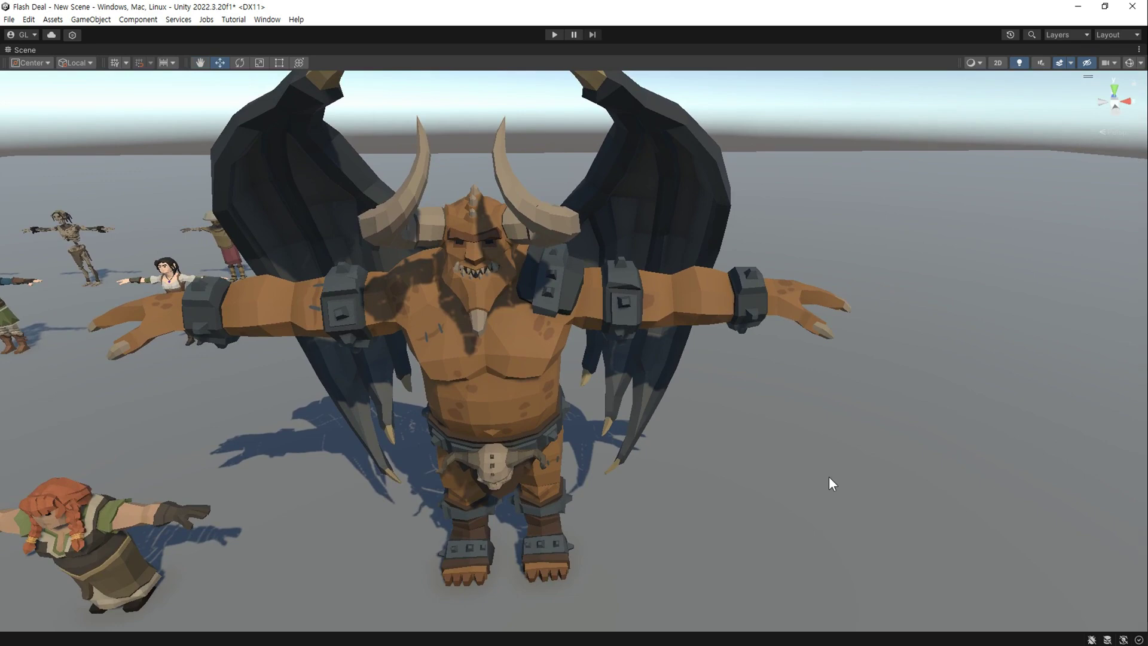
Pan from the winged monster along the character rows past the red-bearded dwarf to the green-clad character.
right_click_drag(829, 476, 644, 469)
mouse_move(567, 476)
middle_mouse_down()
mouse_move(541, 432)
mouse_move(498, 437)
mouse_move(981, 440)
mouse_move(754, 415)
middle_mouse_up()
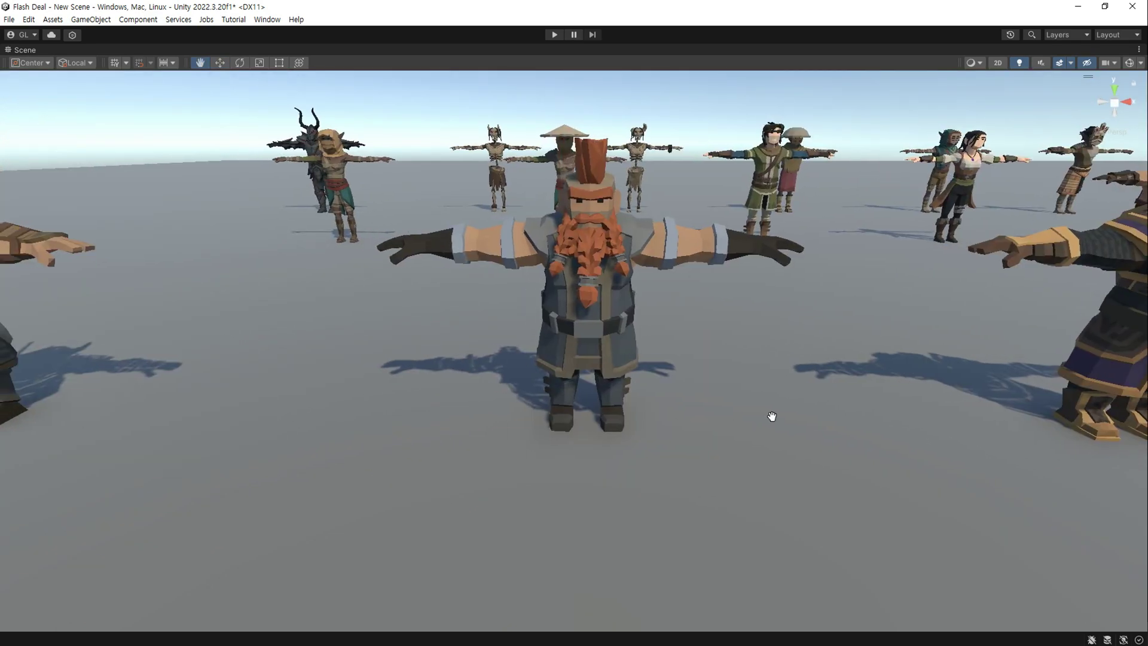
scroll(769, 415, "up", 5)
right_click_drag(784, 392, 1019, 307)
mouse_move(1019, 307)
middle_mouse_down()
mouse_move(521, 309)
mouse_move(317, 404)
middle_mouse_up()
Frame the armored dwarf, then move on to the straw-hat character, dark knight and skeleton.
right_click_drag(318, 411, 267, 425)
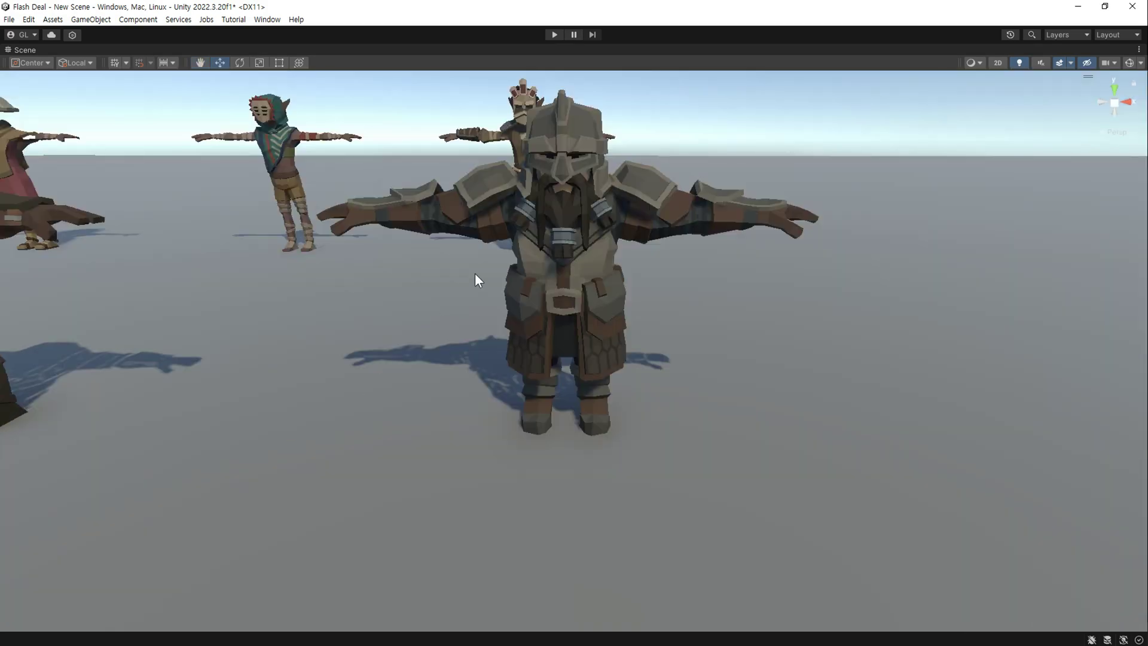
mouse_move(478, 280)
right_mouse_down()
mouse_move(500, 456)
mouse_move(954, 410)
mouse_move(858, 471)
mouse_move(900, 439)
right_mouse_up()
mouse_move(550, 387)
middle_mouse_down()
mouse_move(820, 461)
mouse_move(1074, 423)
mouse_move(784, 400)
middle_mouse_up()
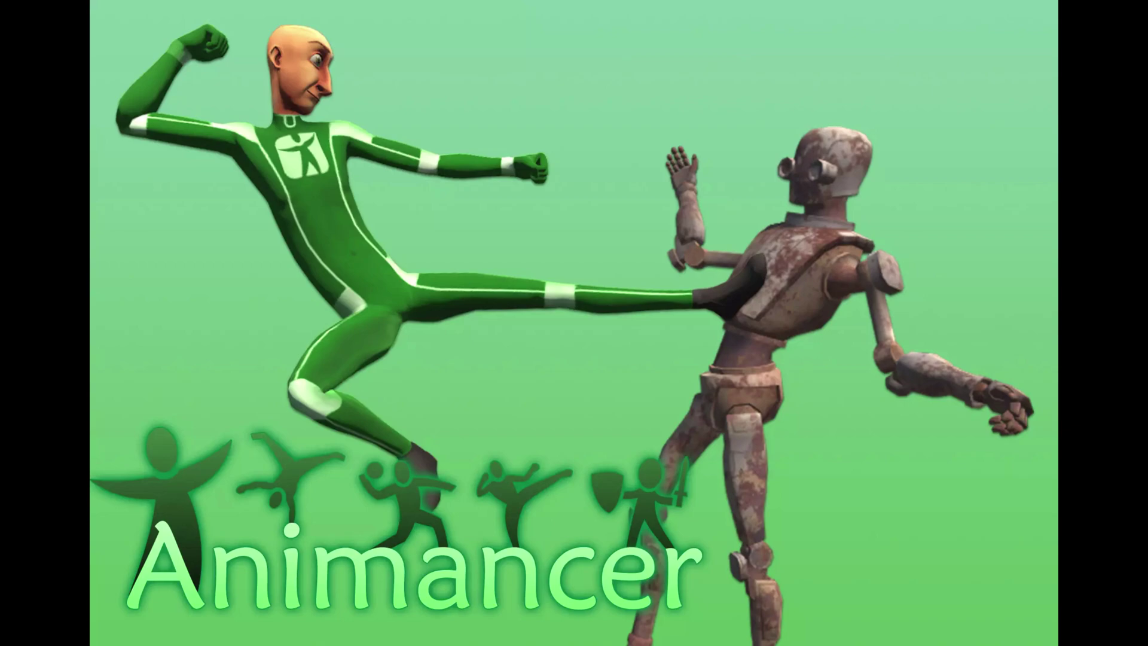
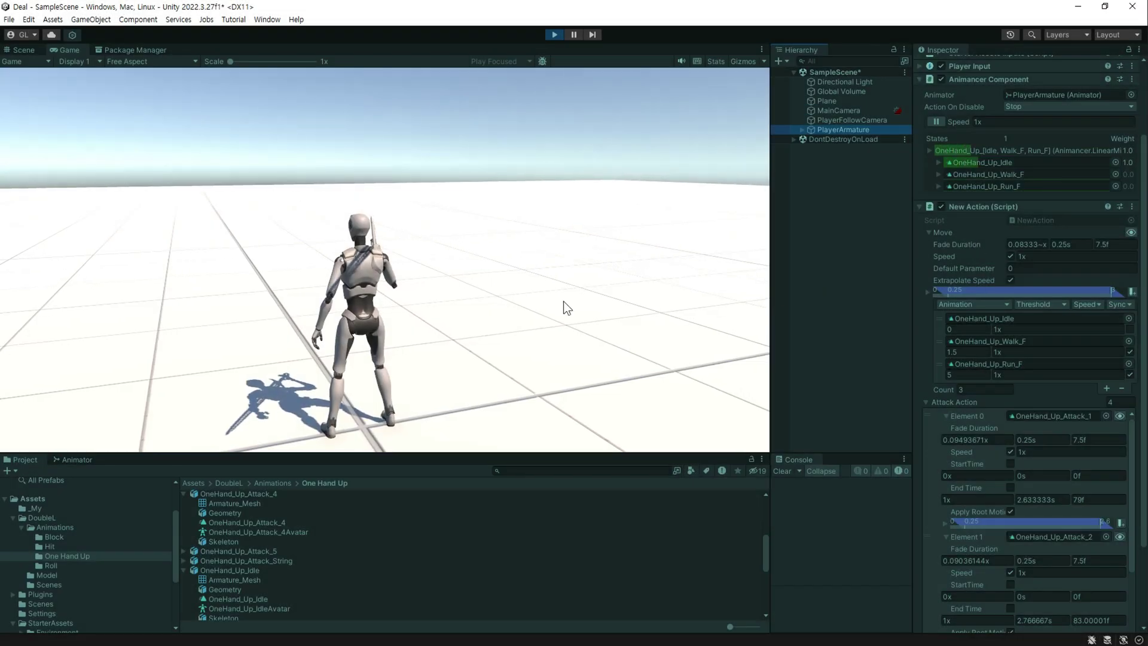
Walk with W, run with Shift, chain four sword attacks, then walk forward and left again.
key("w")
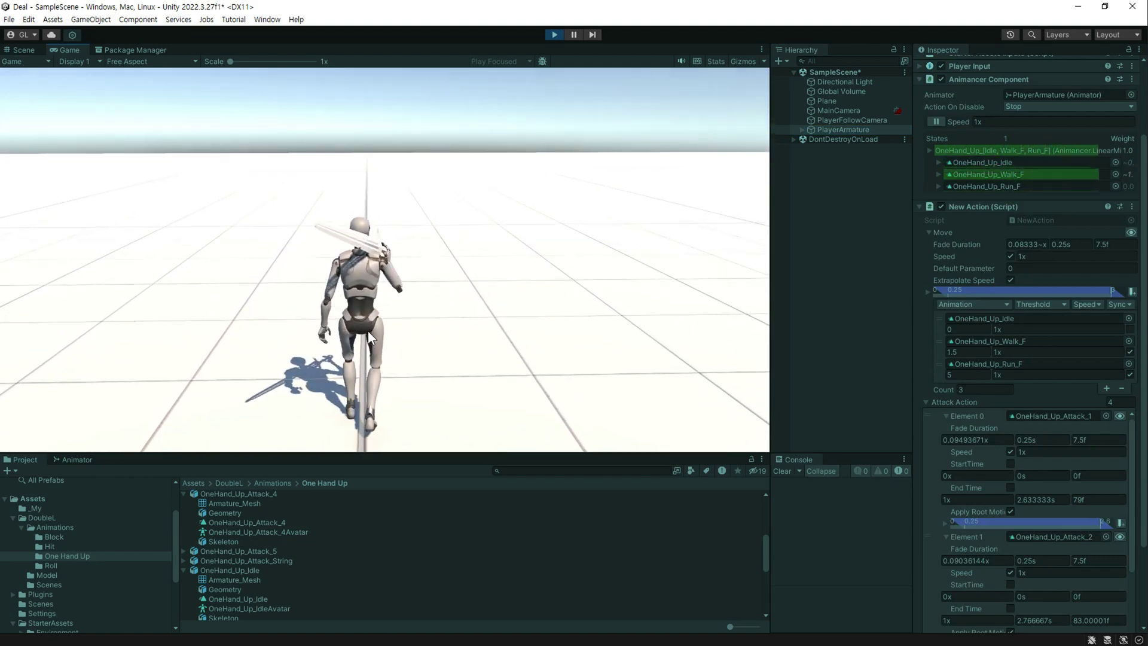
key("shift")
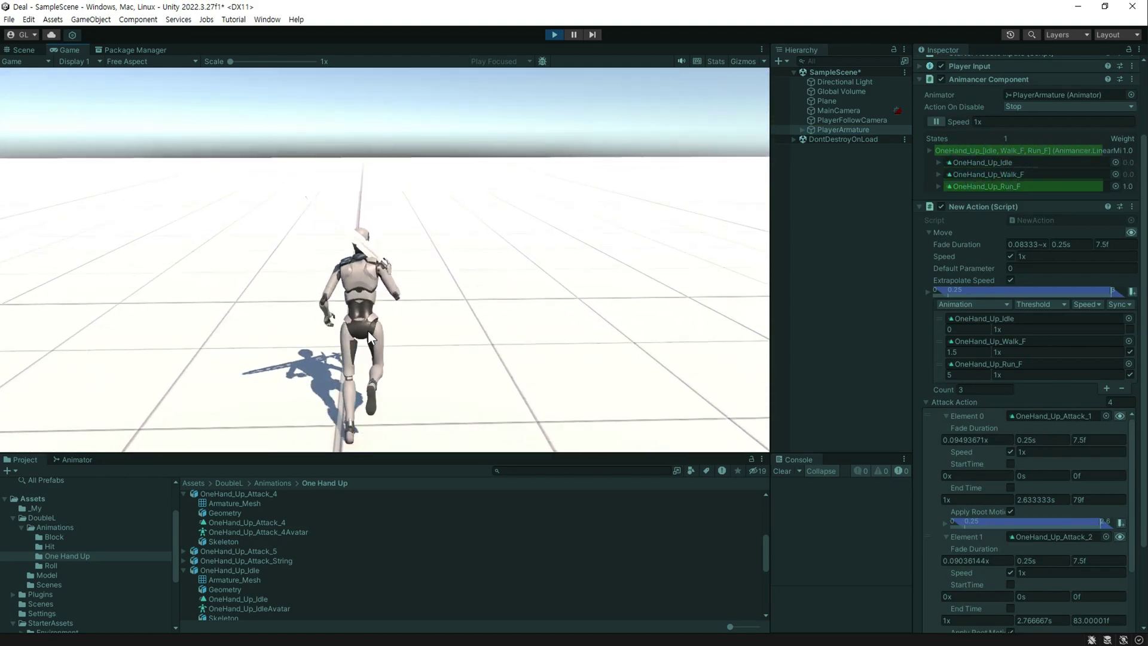
left_click(367, 331)
left_click(367, 331)
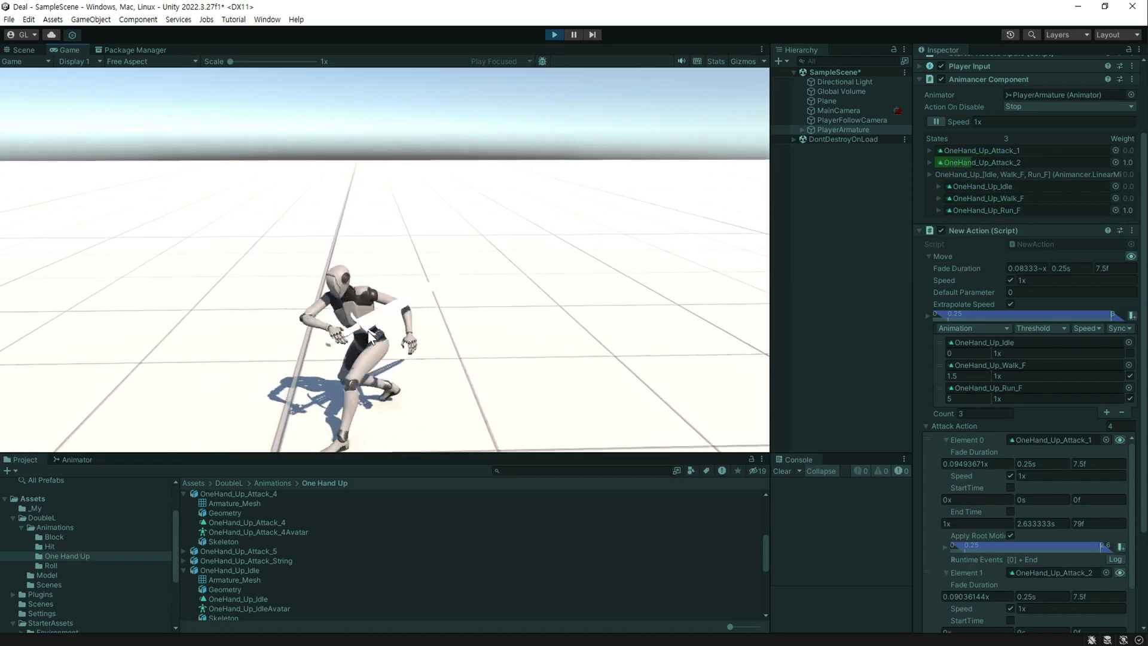
left_click(368, 332)
left_click(368, 331)
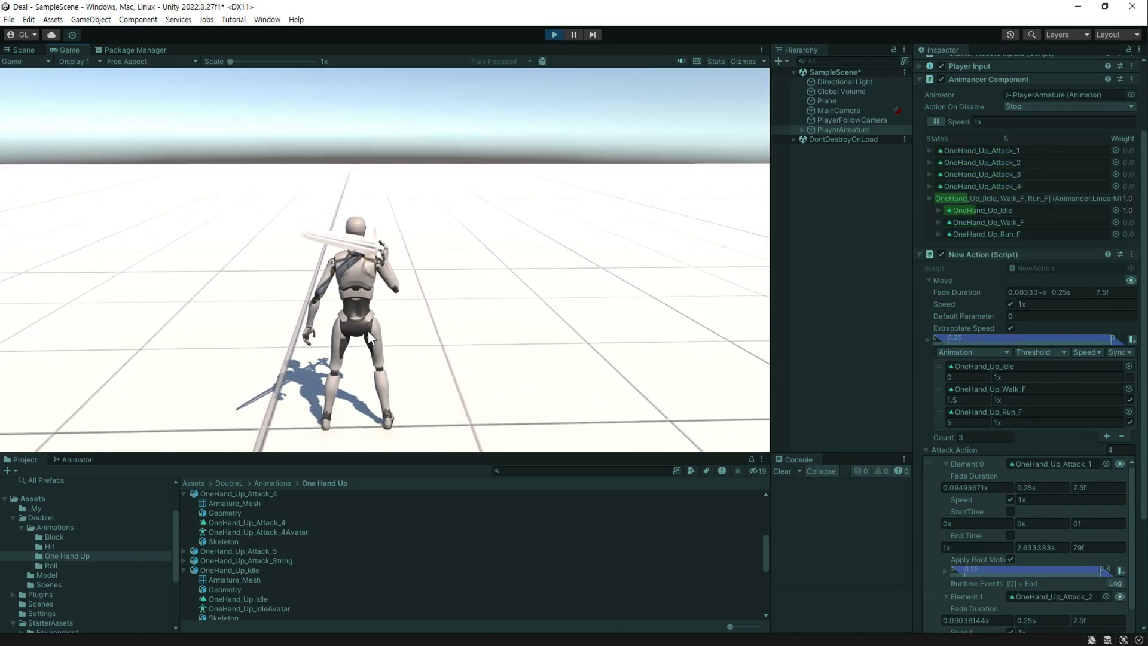
key("w")
key("a")
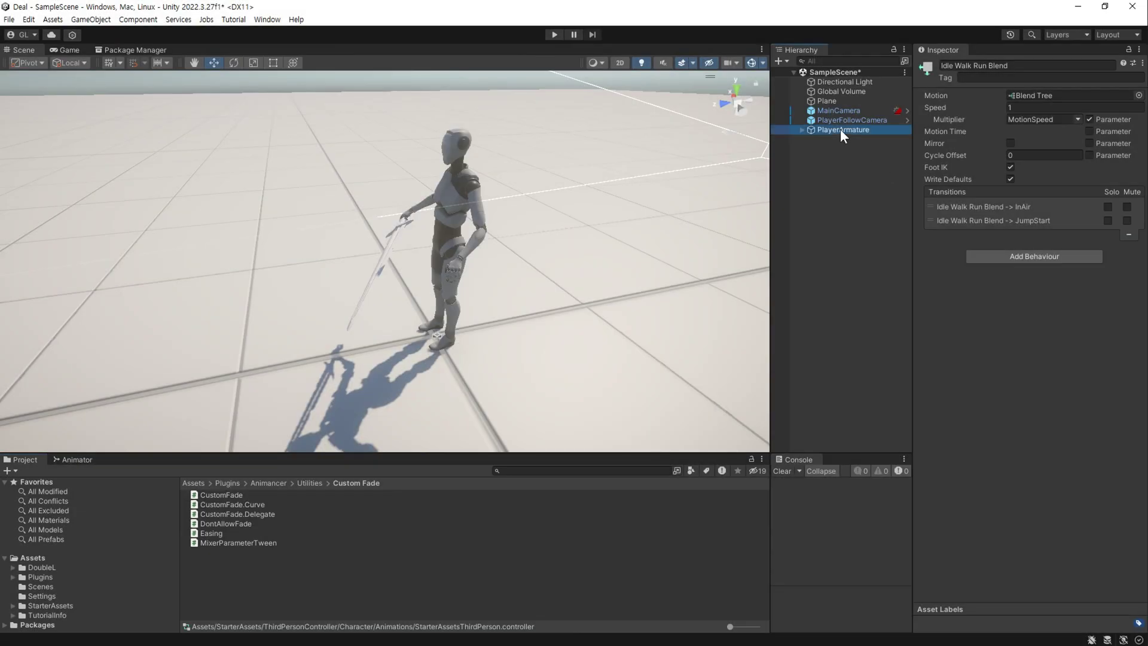
Set the Controller on PlayerArmature's Animator to None.
left_click(841, 129)
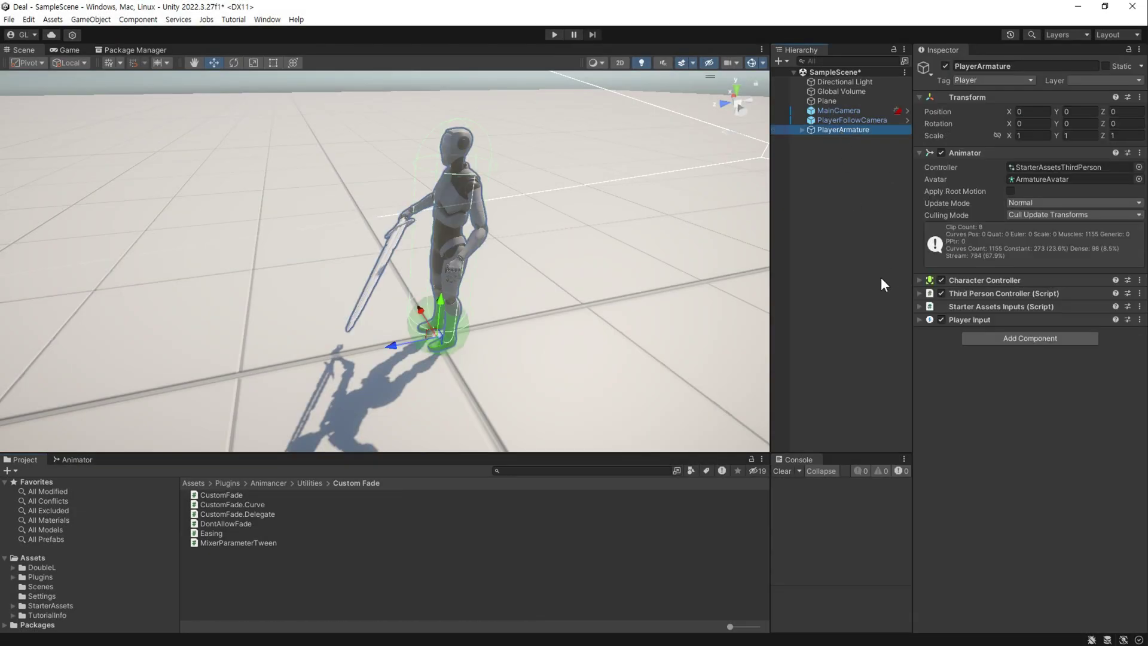
left_click(1139, 167)
double_click(940, 220)
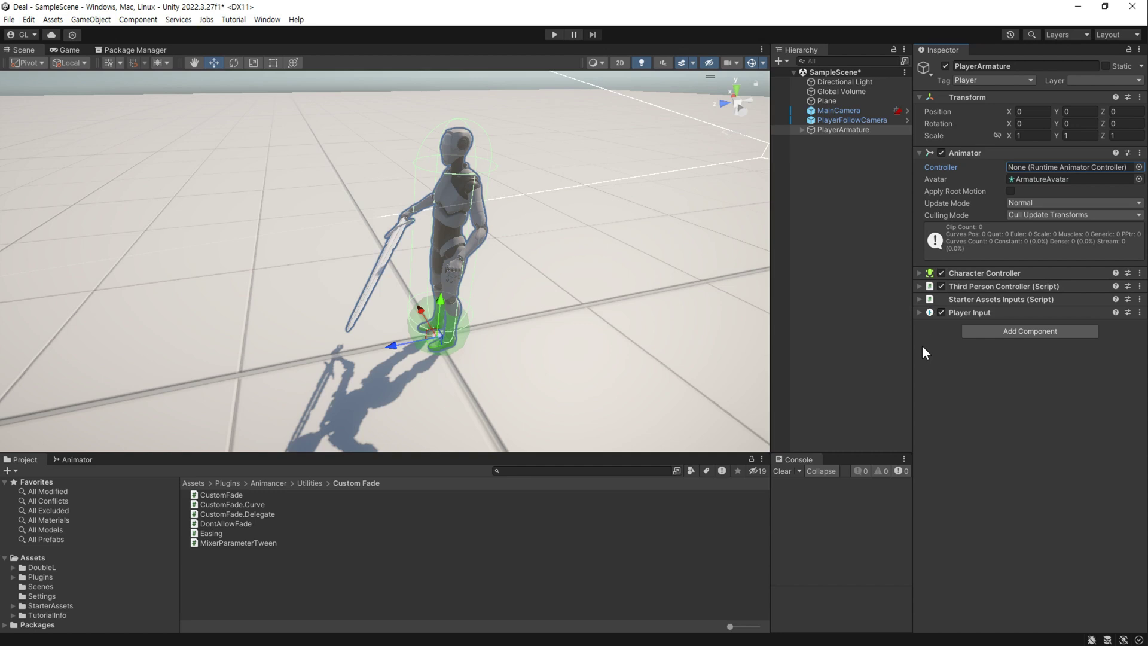
Add an Animancer Component to PlayerArmature.
left_click(1011, 327)
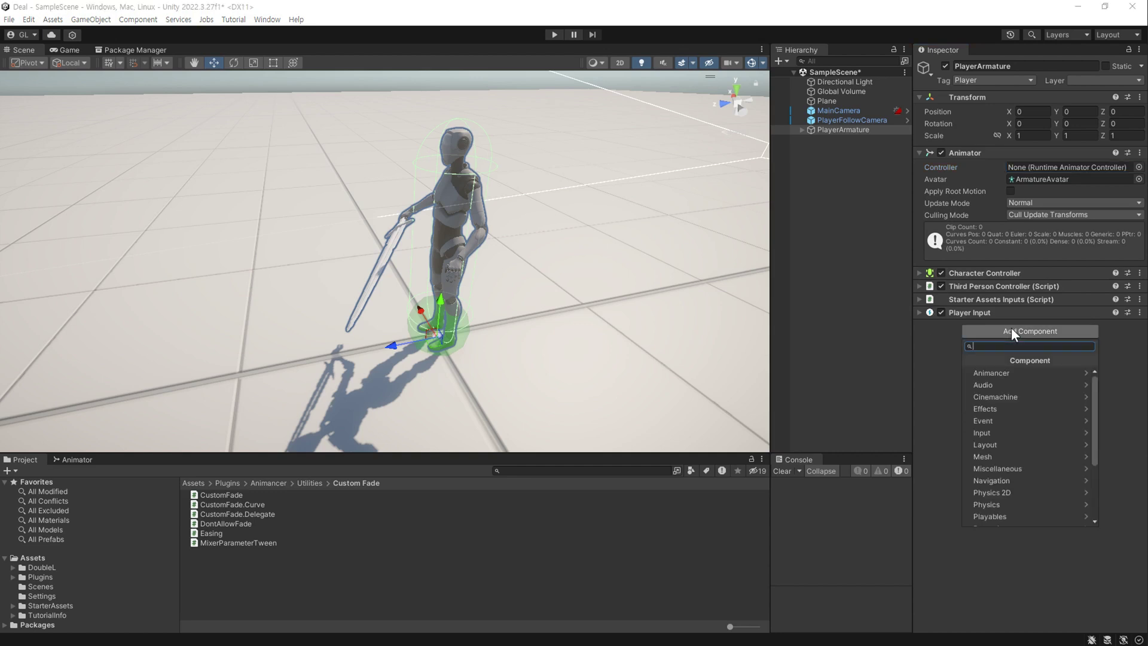
left_click(1005, 377)
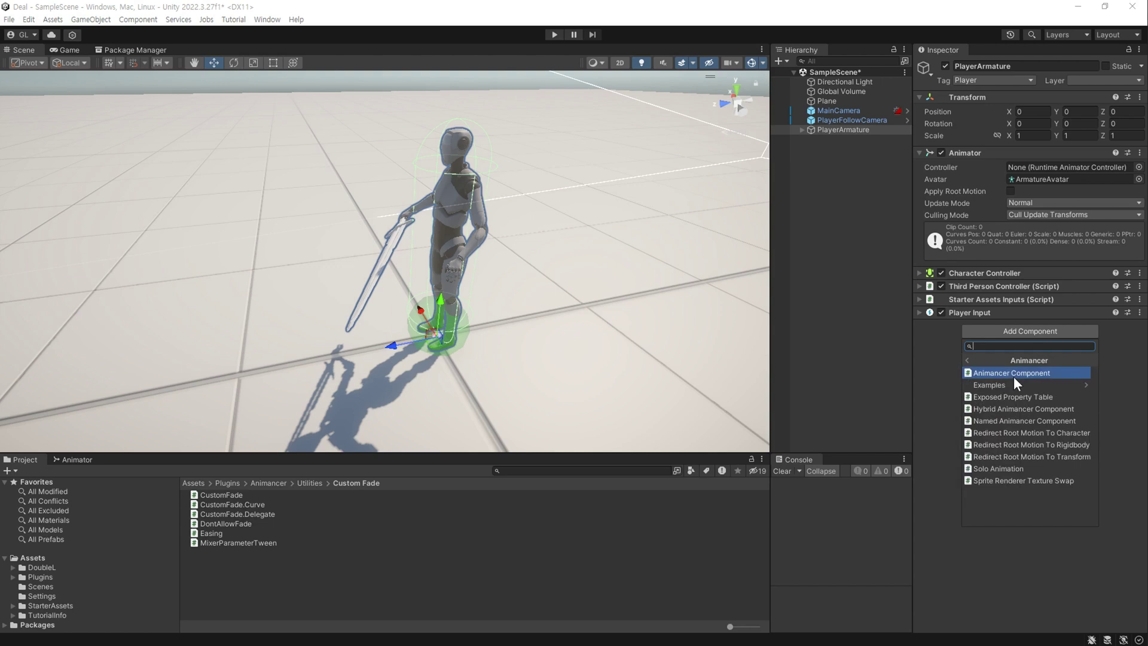
left_click(1064, 372)
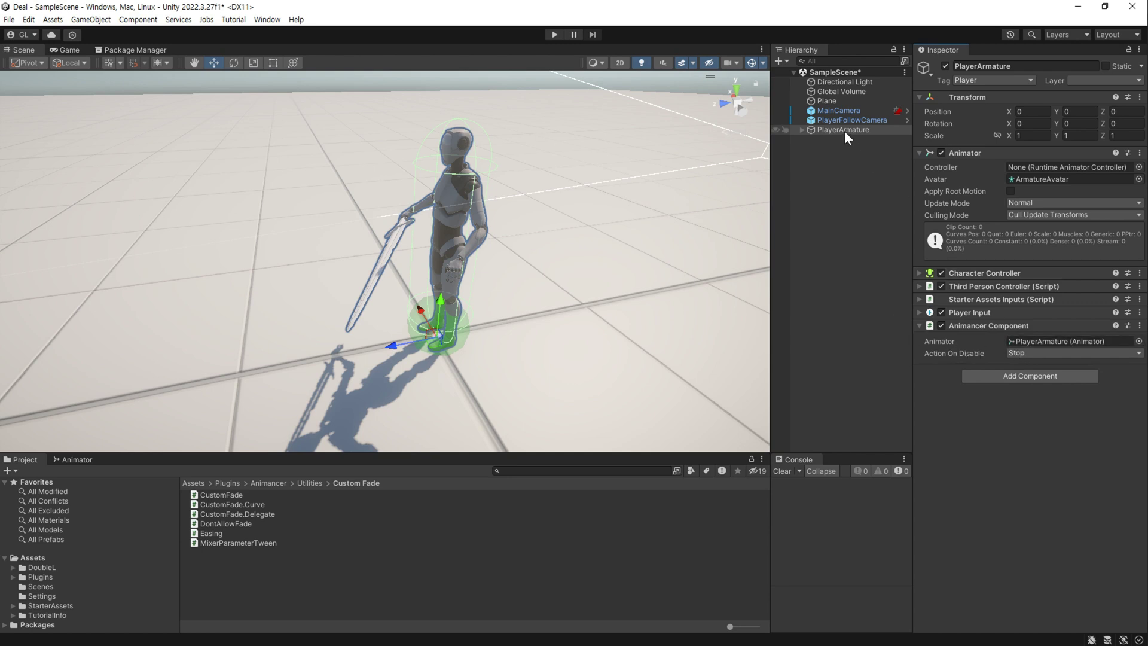
Assign PlayerArmature as the Animancer Component's Animator and create an Assets folder named _My.
left_click_drag(845, 130, 1030, 341)
left_click(40, 560)
right_click(436, 589)
mouse_move(616, 245)
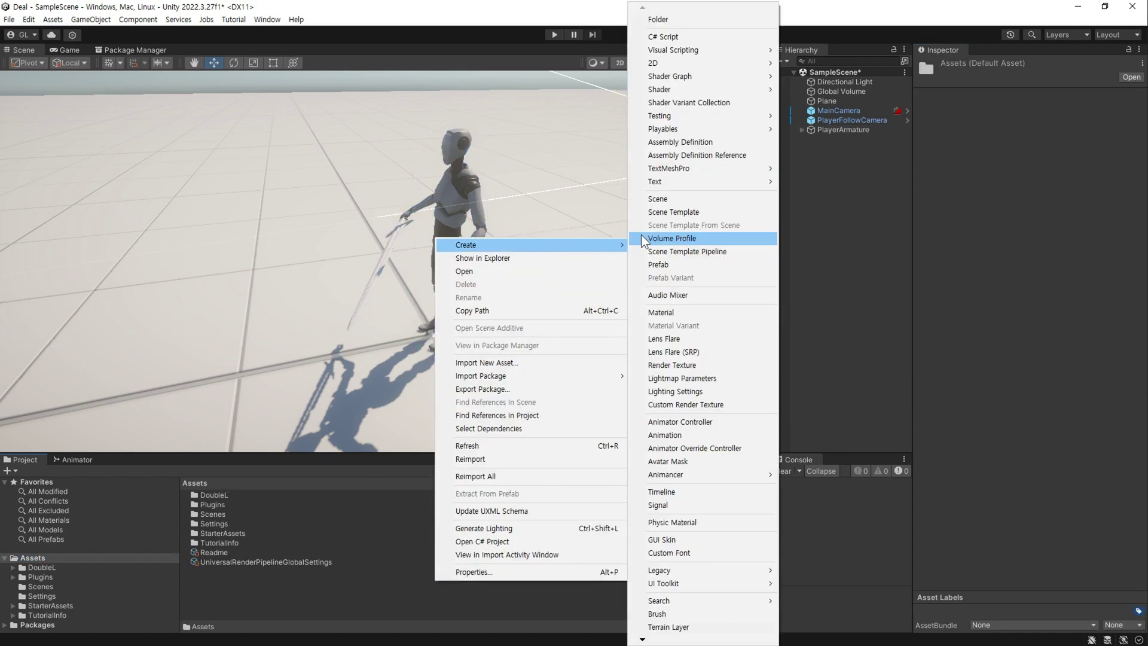
left_click(658, 19)
type("_My")
key("Return")
Create a C# script named NewAction inside the _My folder.
double_click(209, 495)
right_click(247, 510)
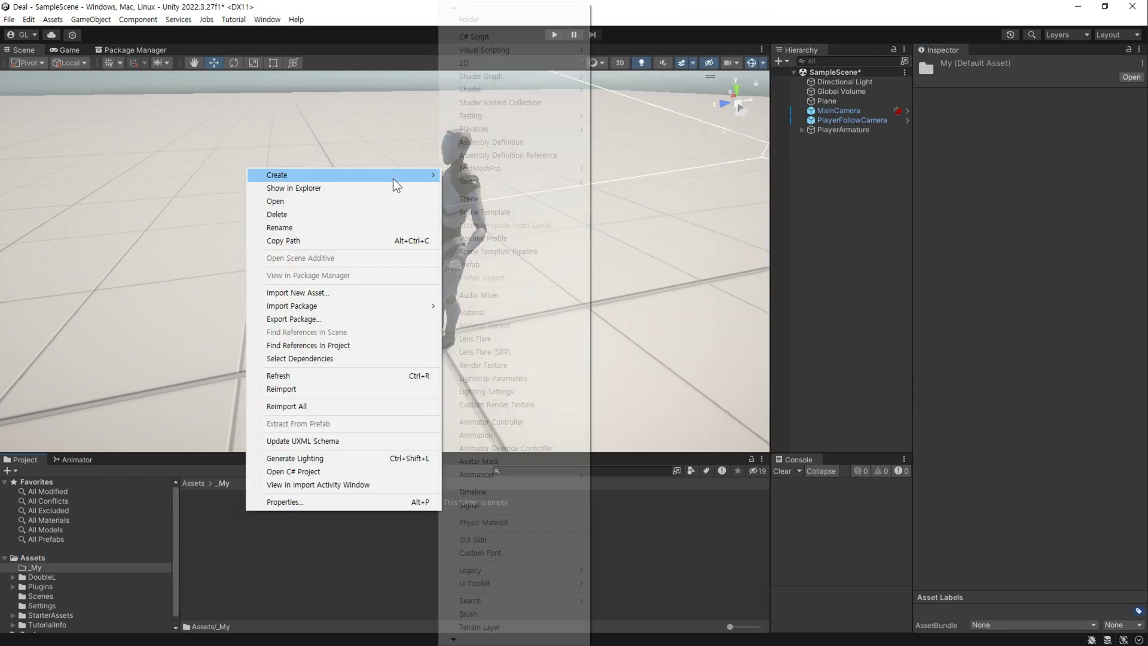
left_click(474, 36)
type("NewAc")
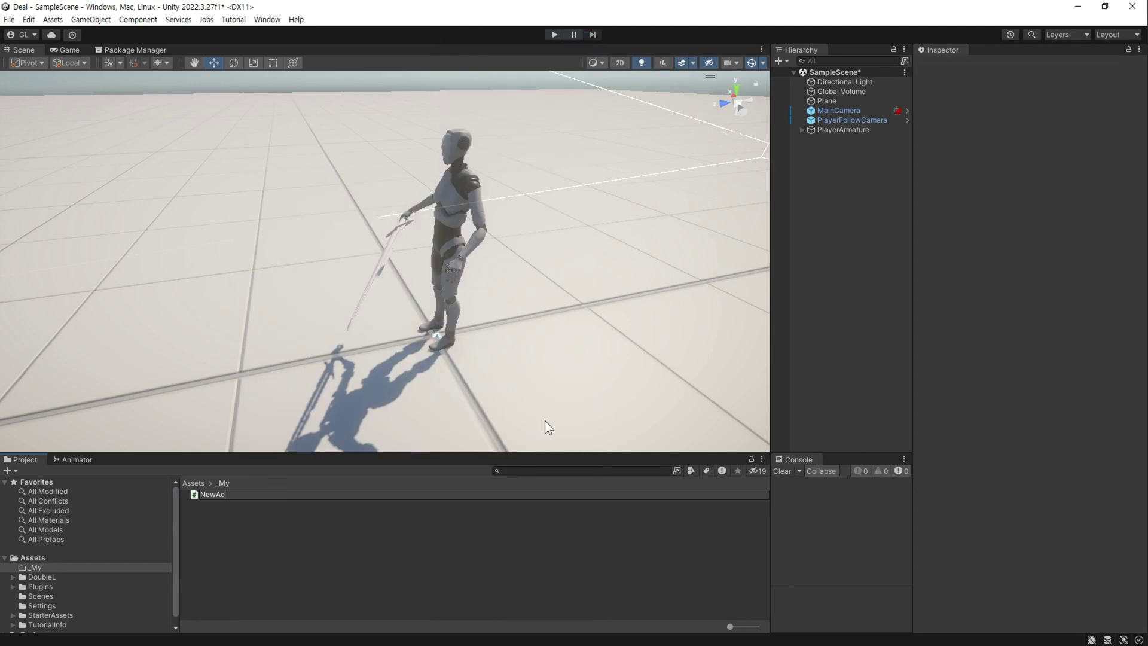
type("tion")
key("Return")
Attach NewAction to PlayerArmature, open it in Visual Studio and delete the Update method.
left_click(845, 130)
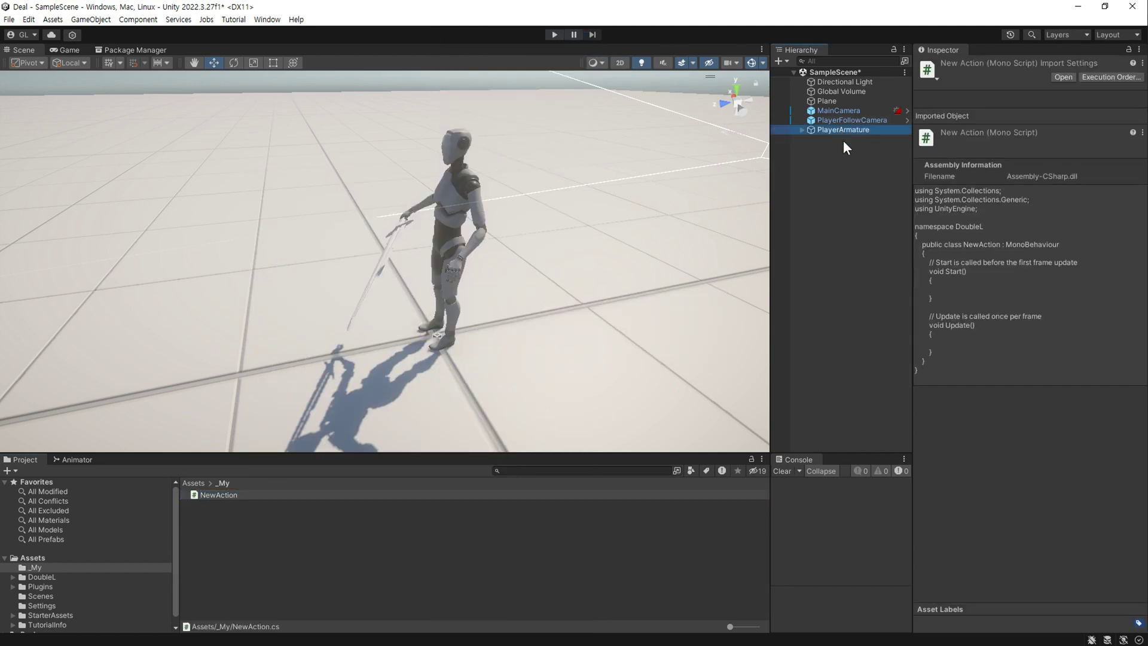
left_click_drag(218, 495, 979, 453)
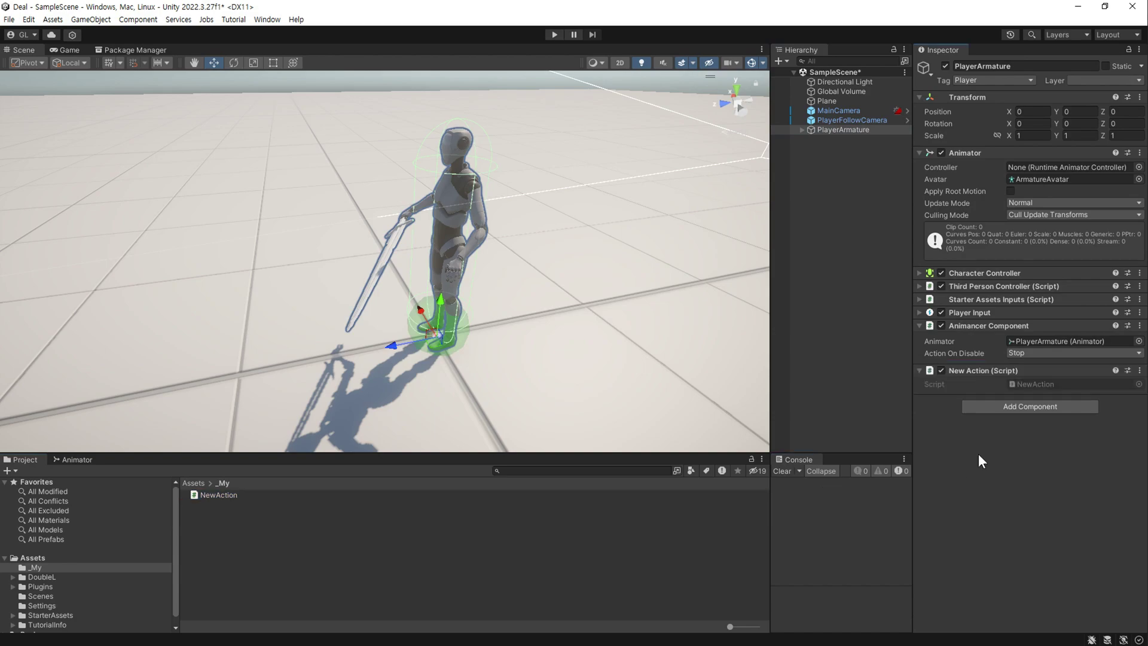
double_click(975, 382)
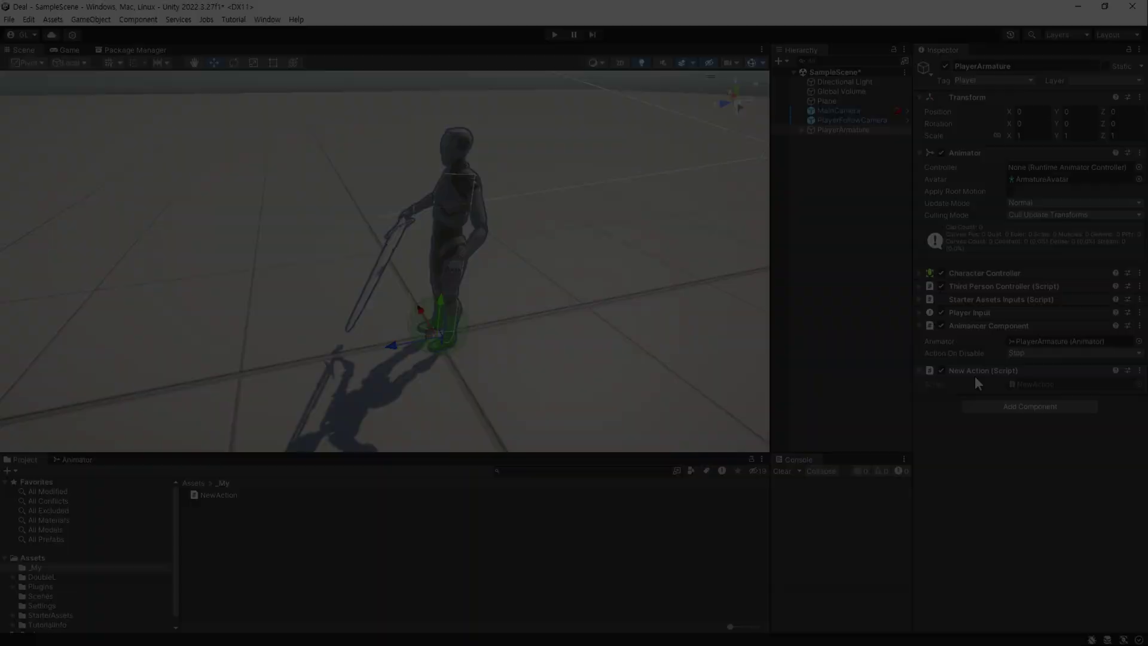
key("Down")
key("Down")
key("Down")
key("shift+Down")
key("shift+Down")
key("shift+Down")
key("Delete")
Tidy the class's blank lines and add 'using Animancer;' below the using directives.
key("BackSpace")
key("Up")
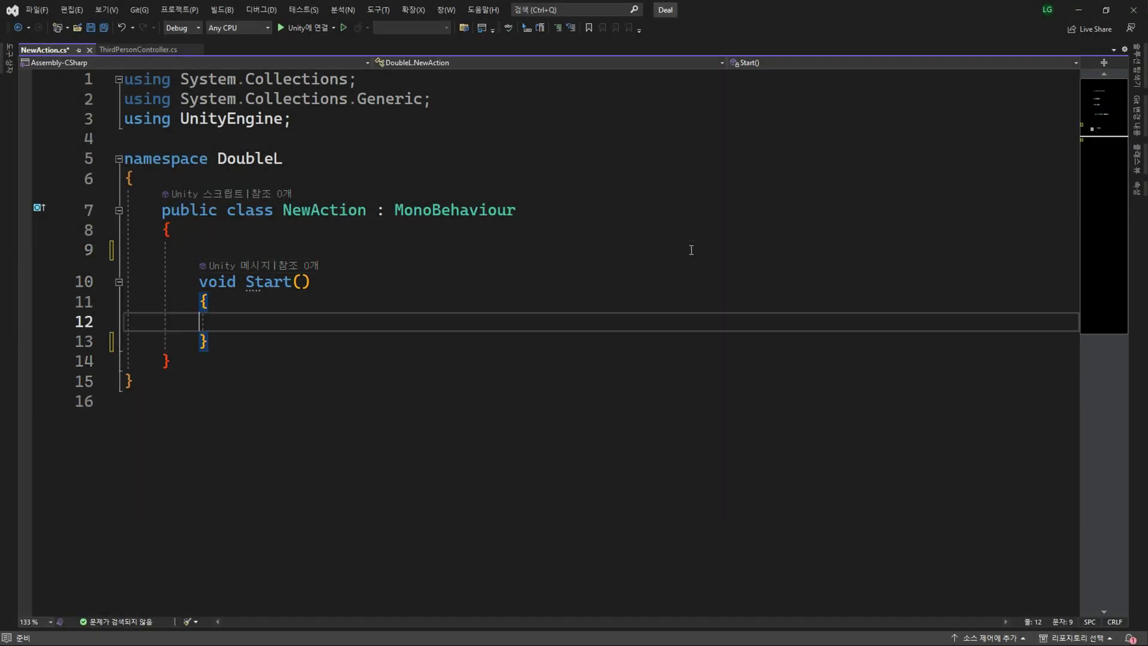
left_click(691, 250)
key("Return")
key("Return")
key("Up")
left_click(505, 126)
key("Return")
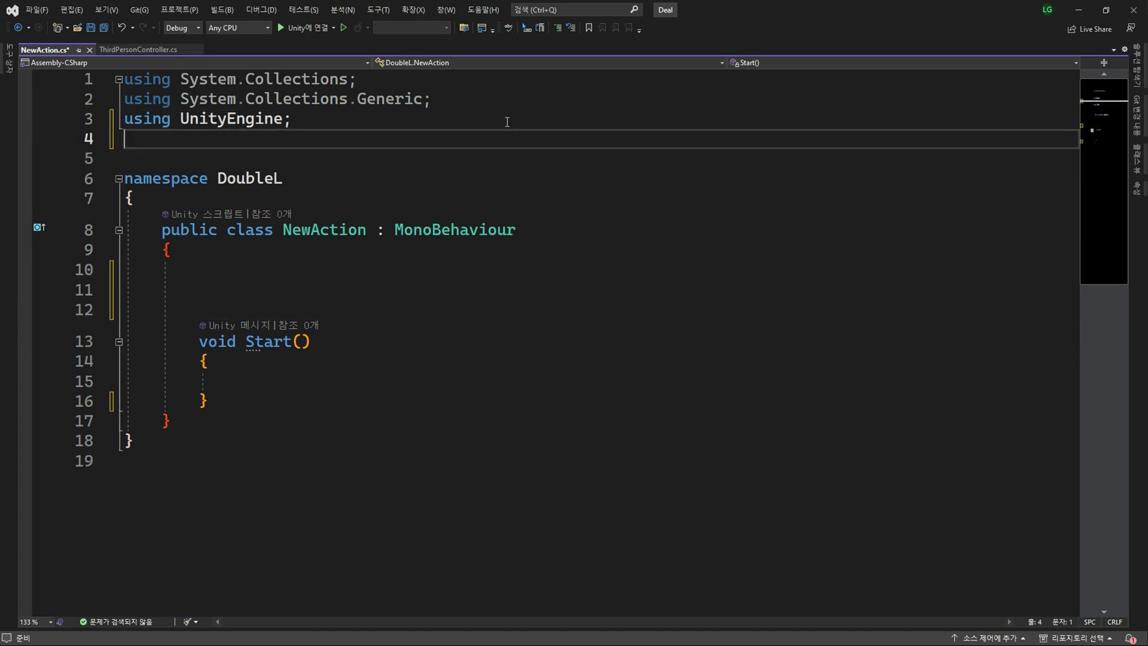
type("using Animancer;")
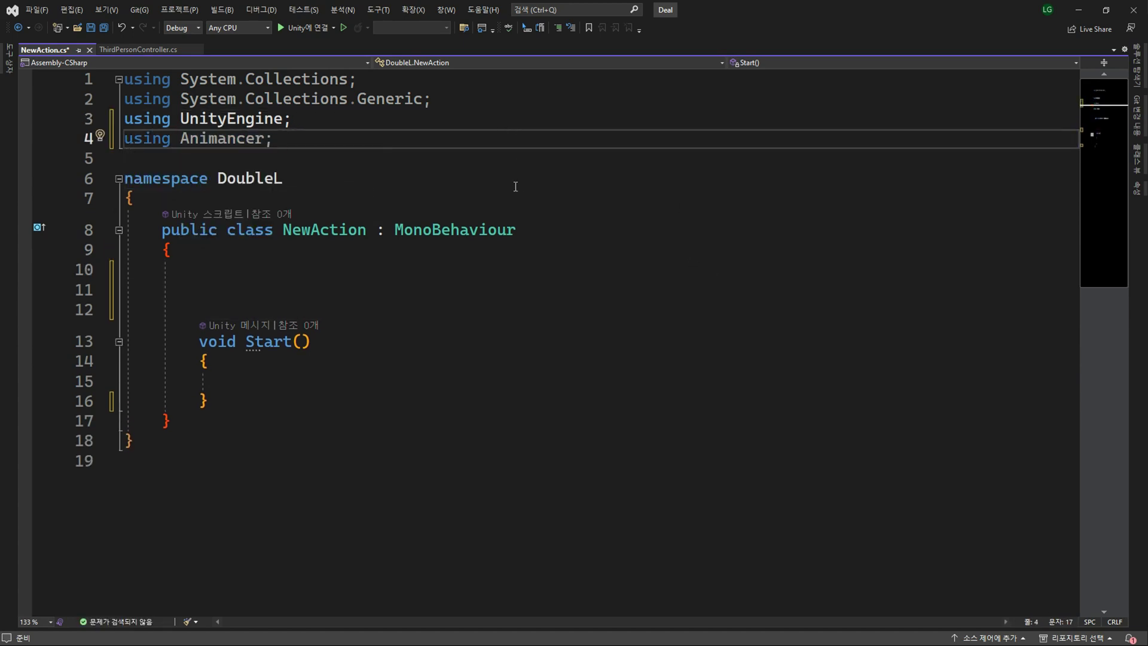
Declare a private AnimancerComponent field named animancer in the class.
left_click(551, 273)
type("private Anim")
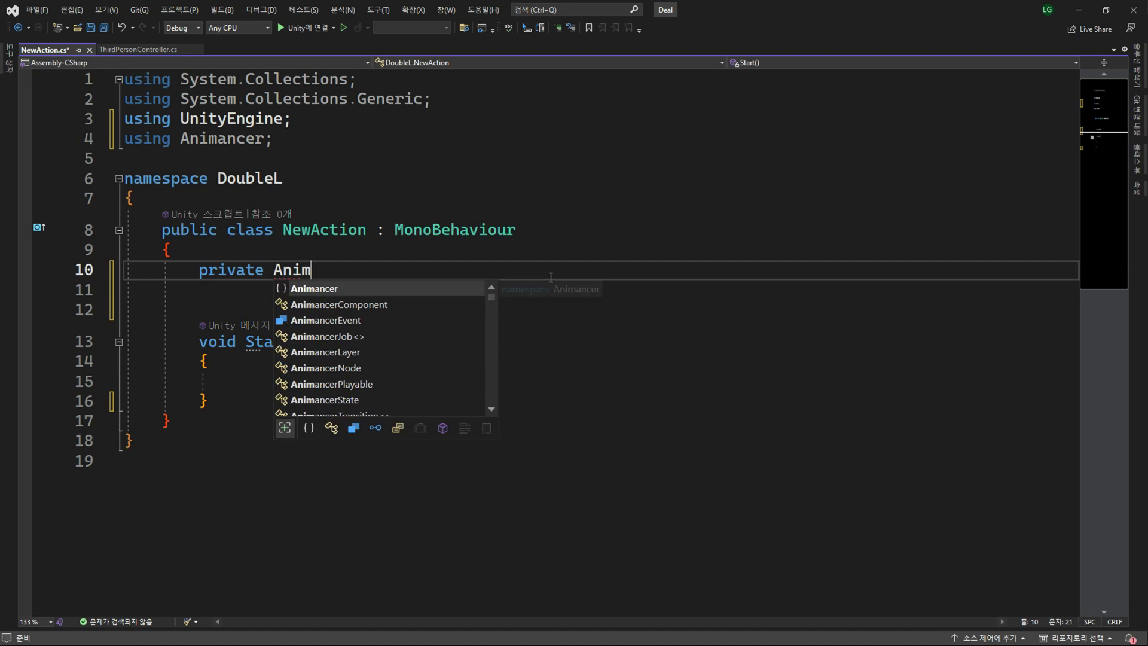
type("ancerC")
key("Tab")
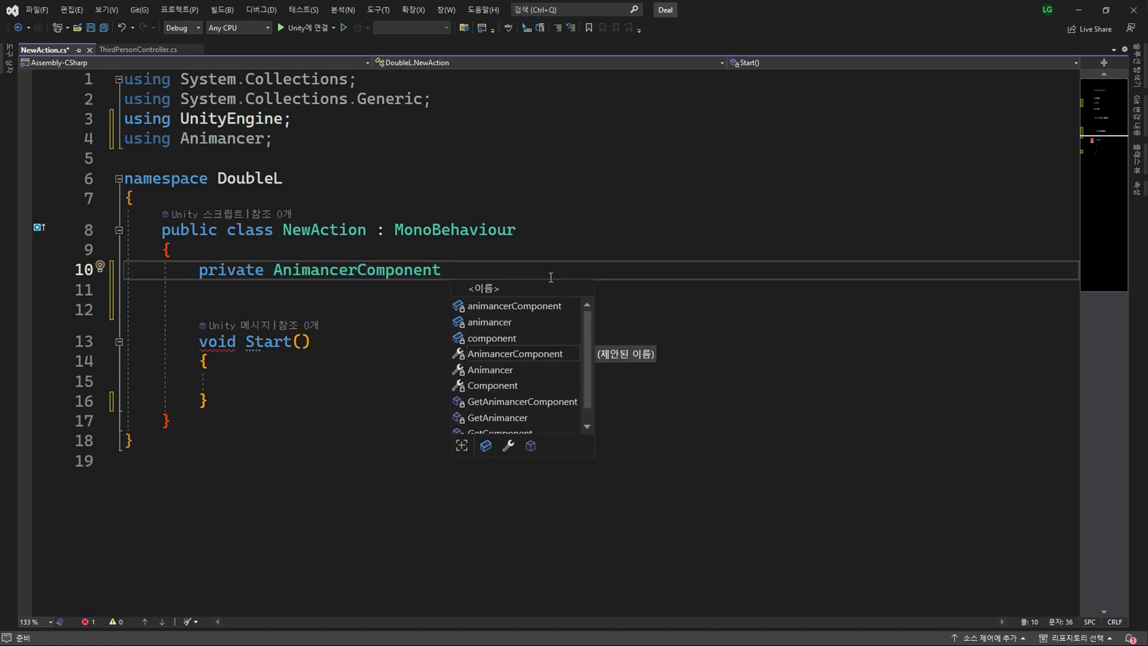
type("animancer;")
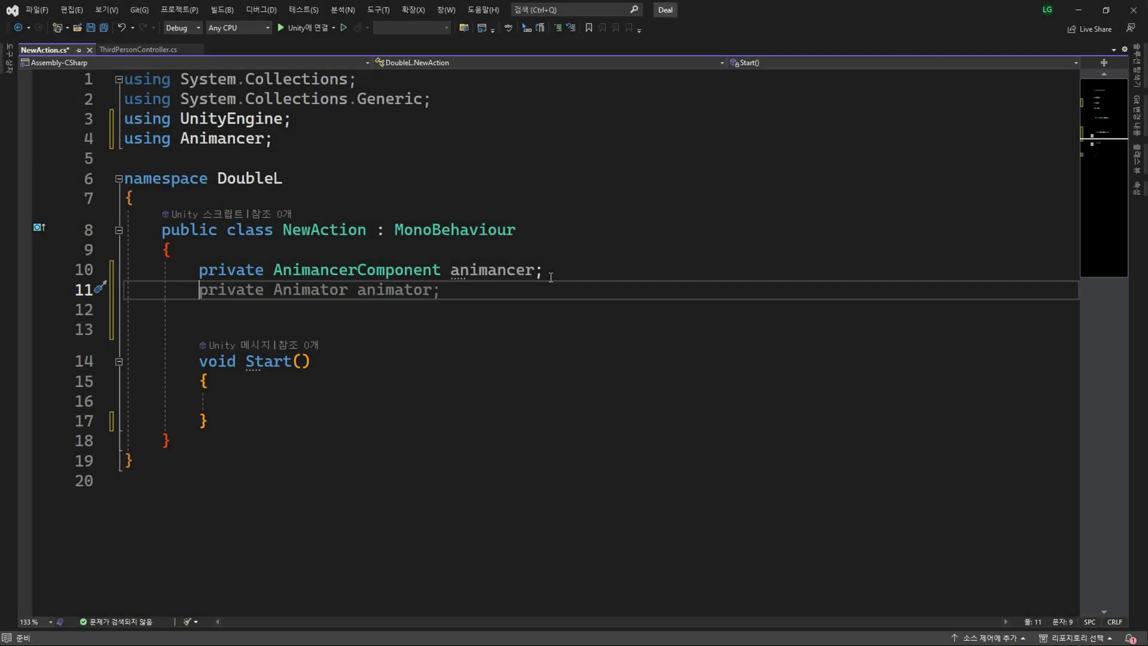
Add a [SerializeField] private LinearMixerTransition field named move.
type("[se")
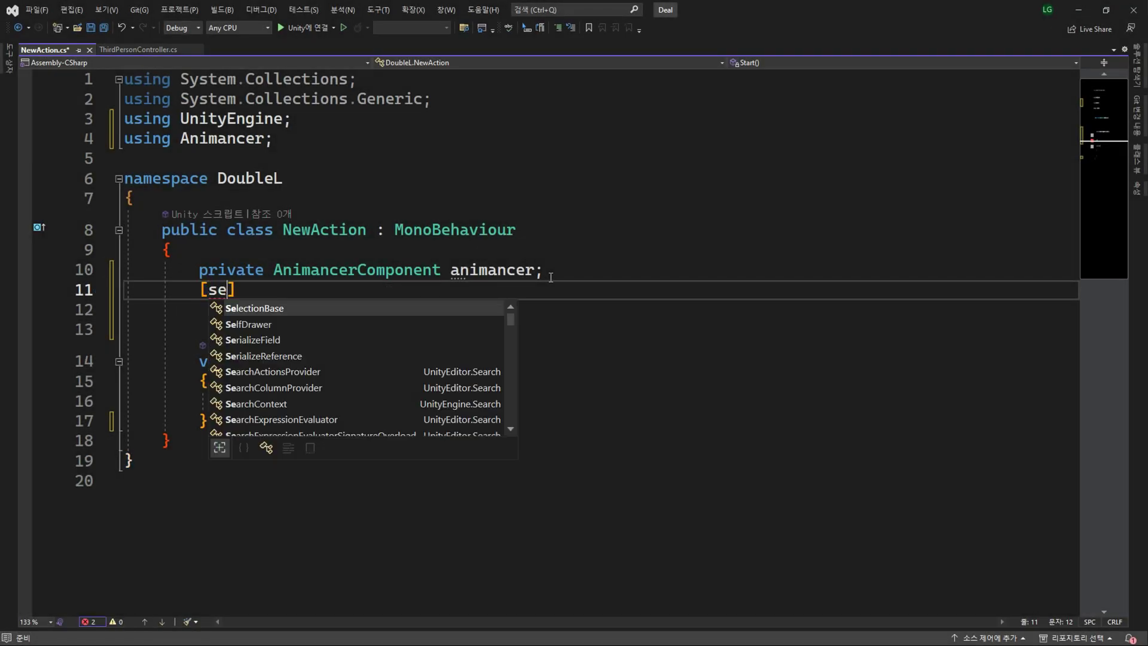
key("Tab")
type("]")
key("Return")
type("private ")
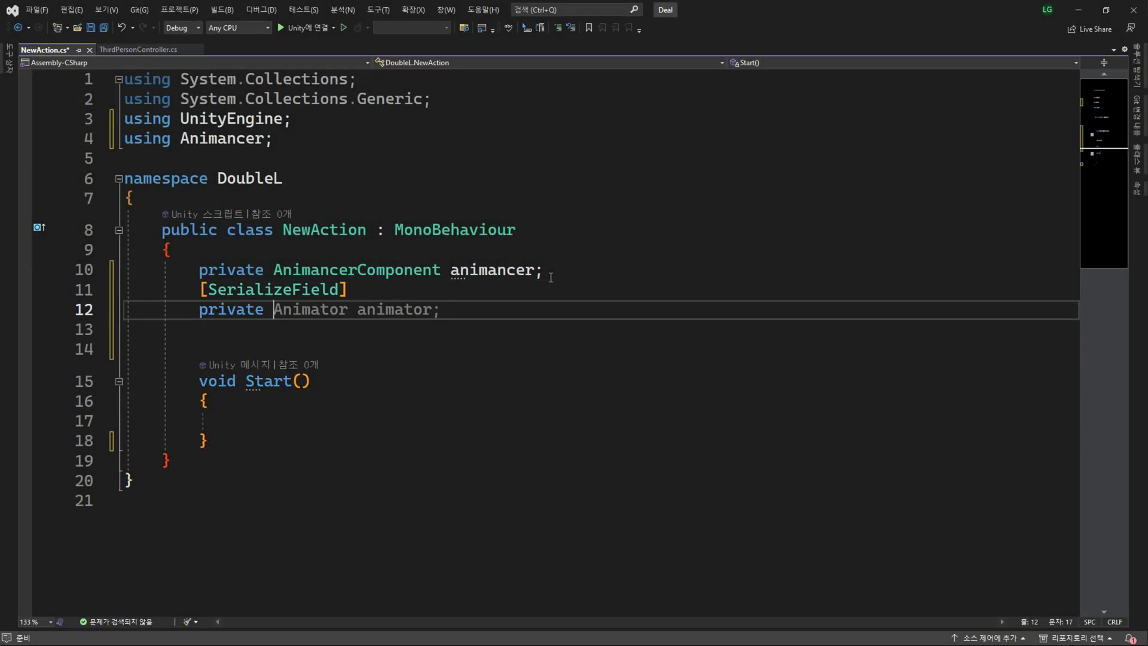
type("Li")
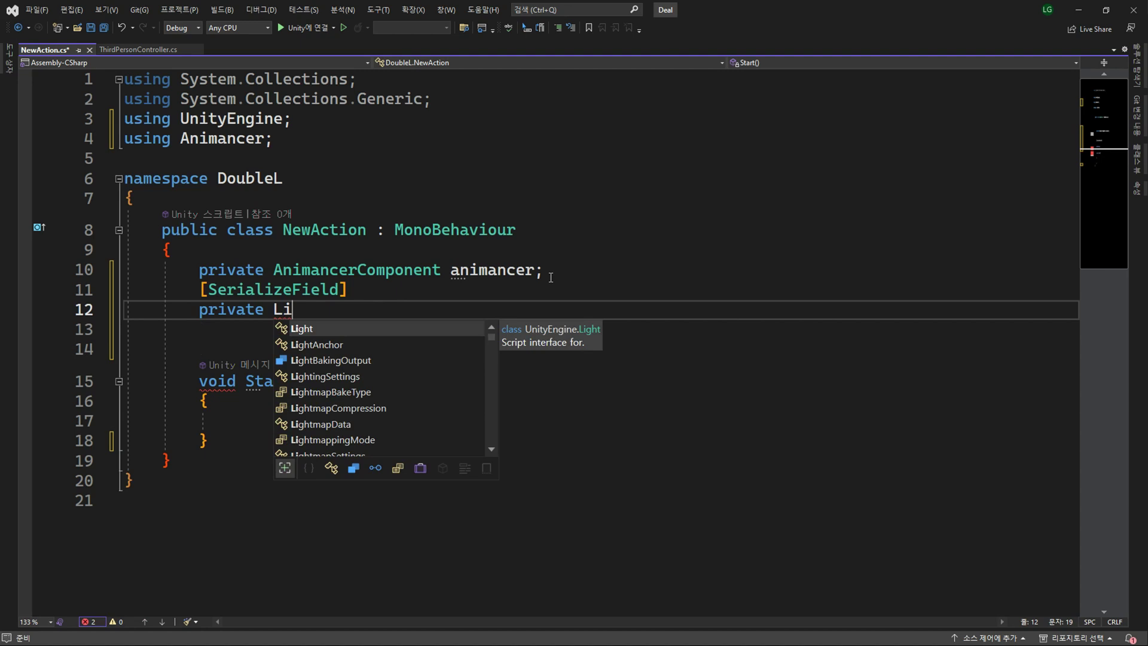
type("near")
key("Down")
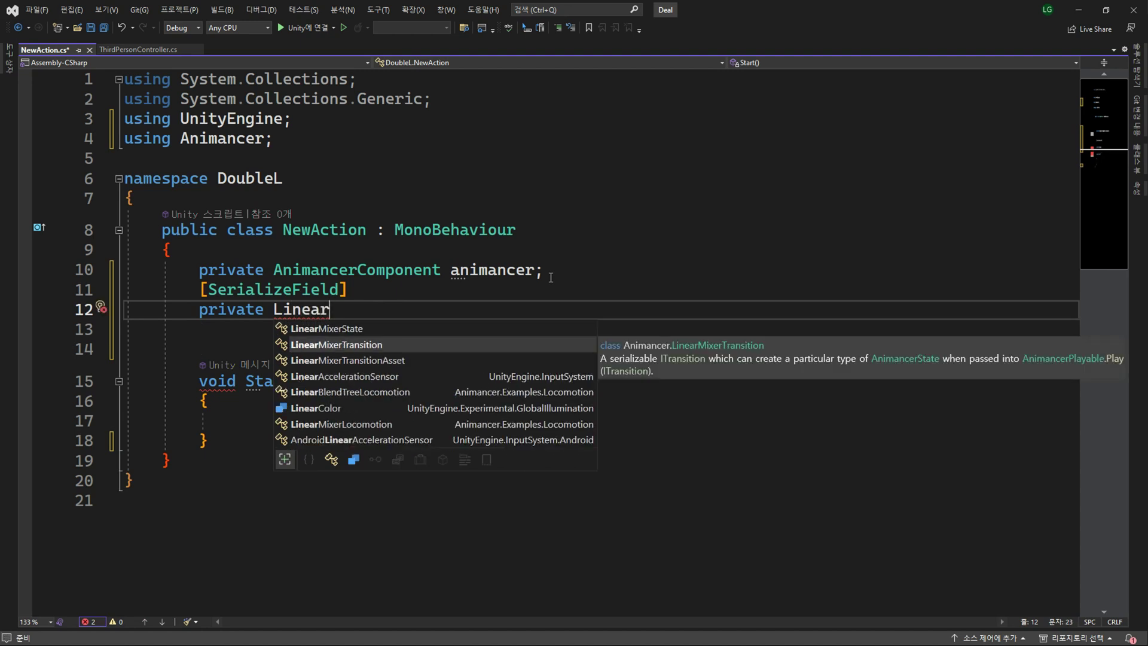
key("Tab")
type("move;")
In Start, assign animancer = GetComponent<AnimancerComponent>();.
key("Down")
key("Down")
key("Down")
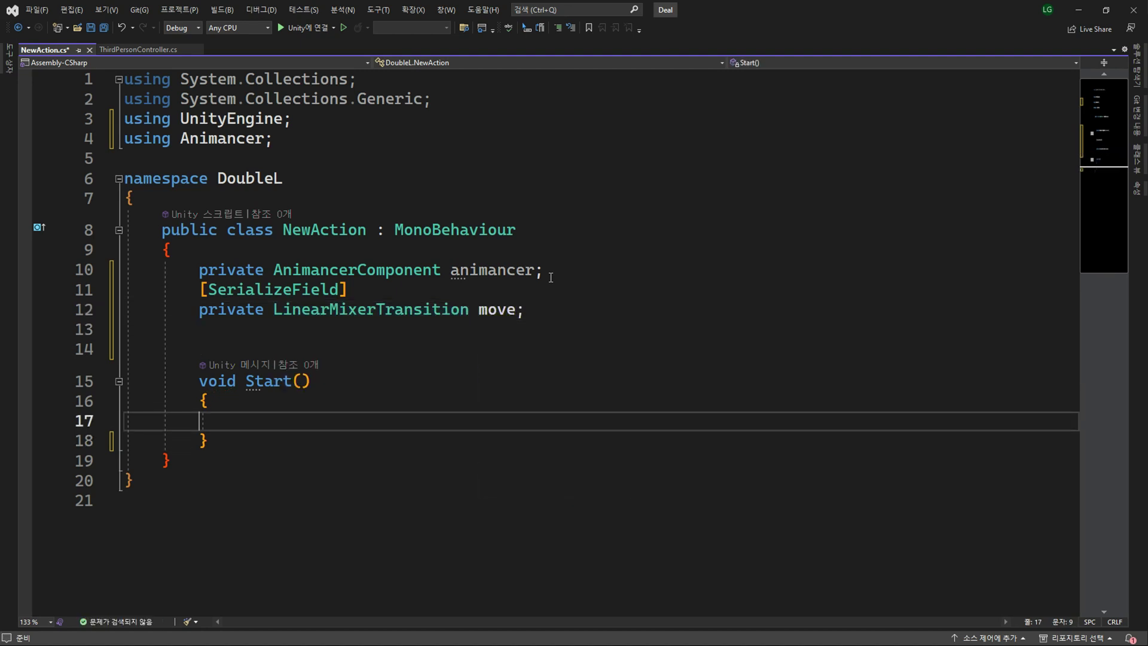
scroll(551, 276, "down", 2)
scroll(593, 321, "down", 1)
type("animancer = Get")
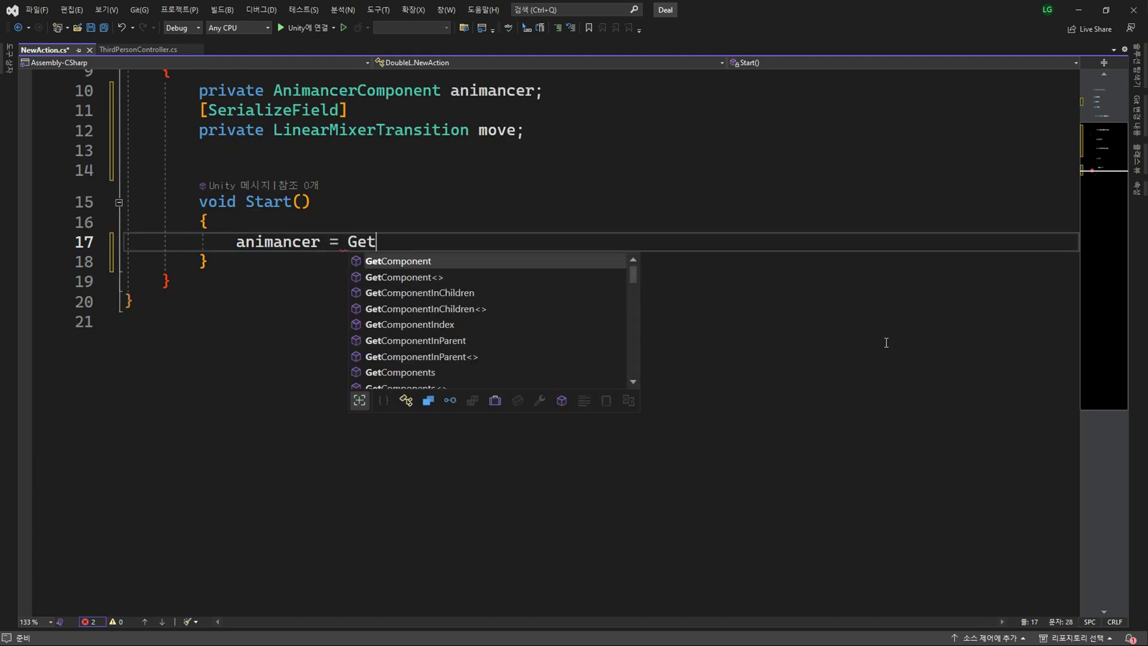
key("Tab")
type("<Ani>(")
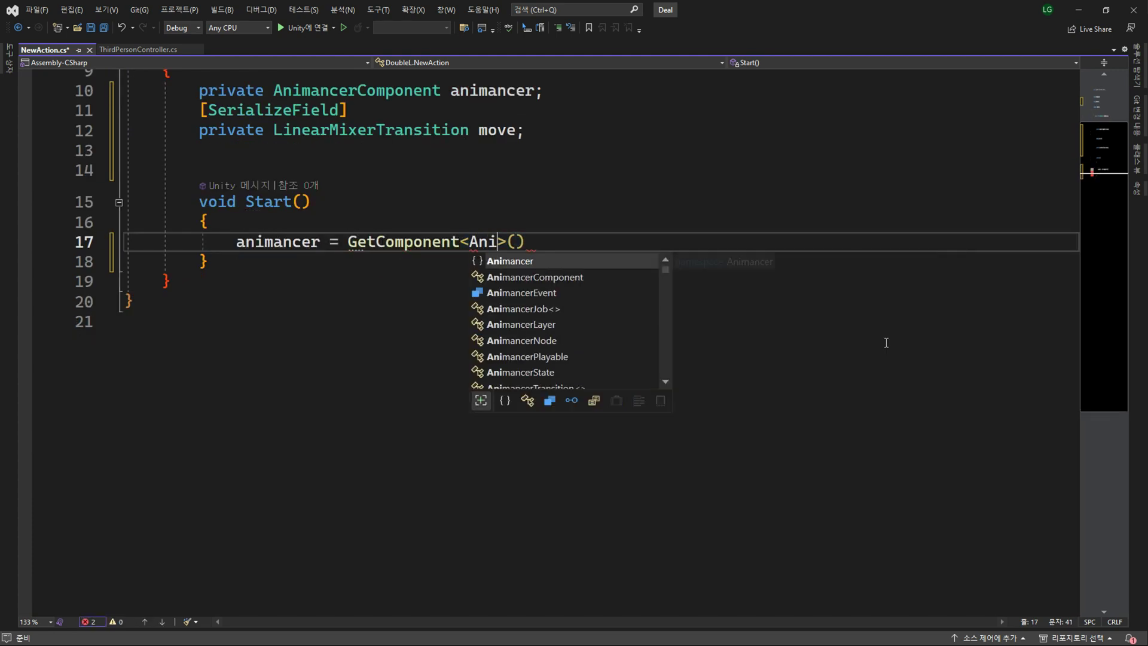
key("Down")
key("Tab")
type(";")
key("Return")
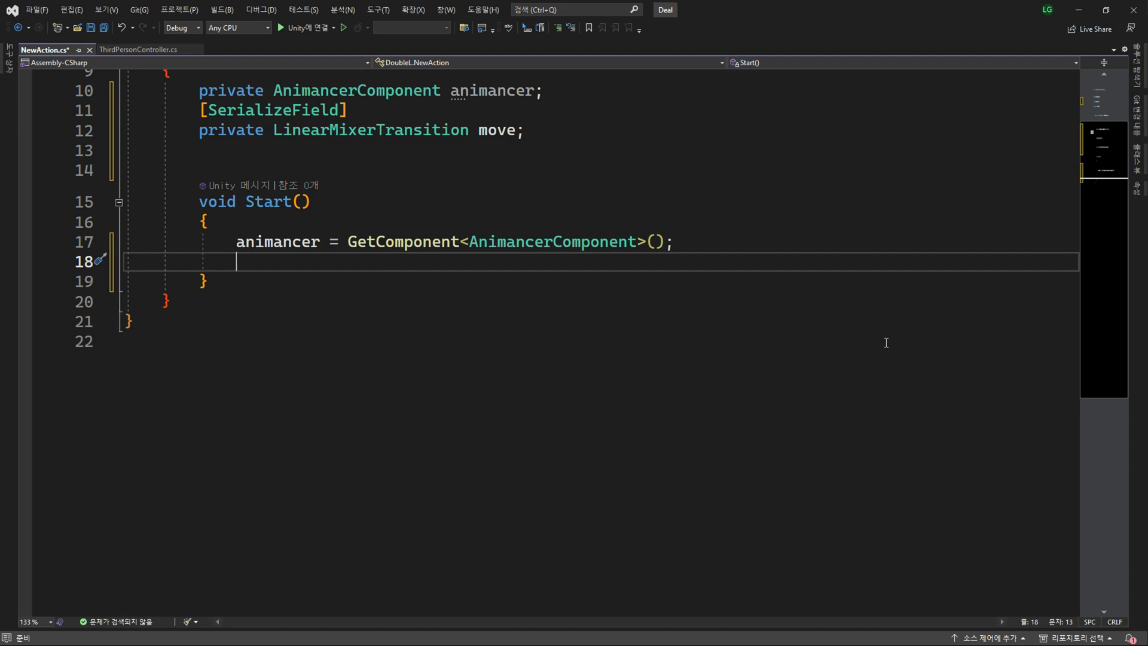
Add animancer.Play(move); as the next line in Start.
type("ani")
key("Tab")
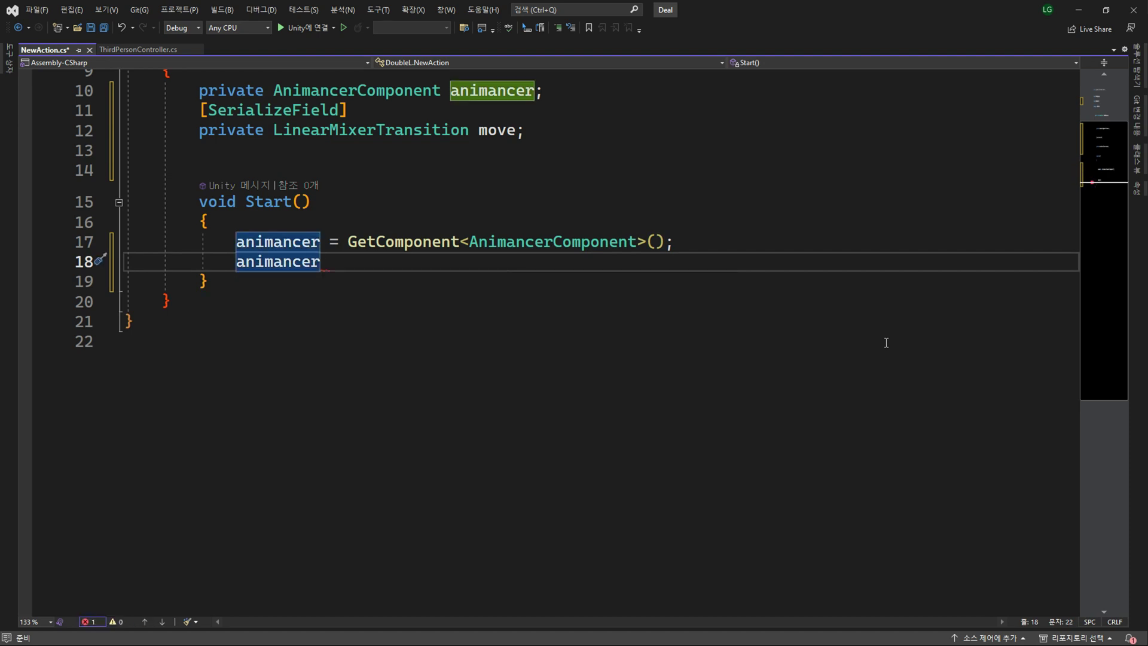
type(".Pl")
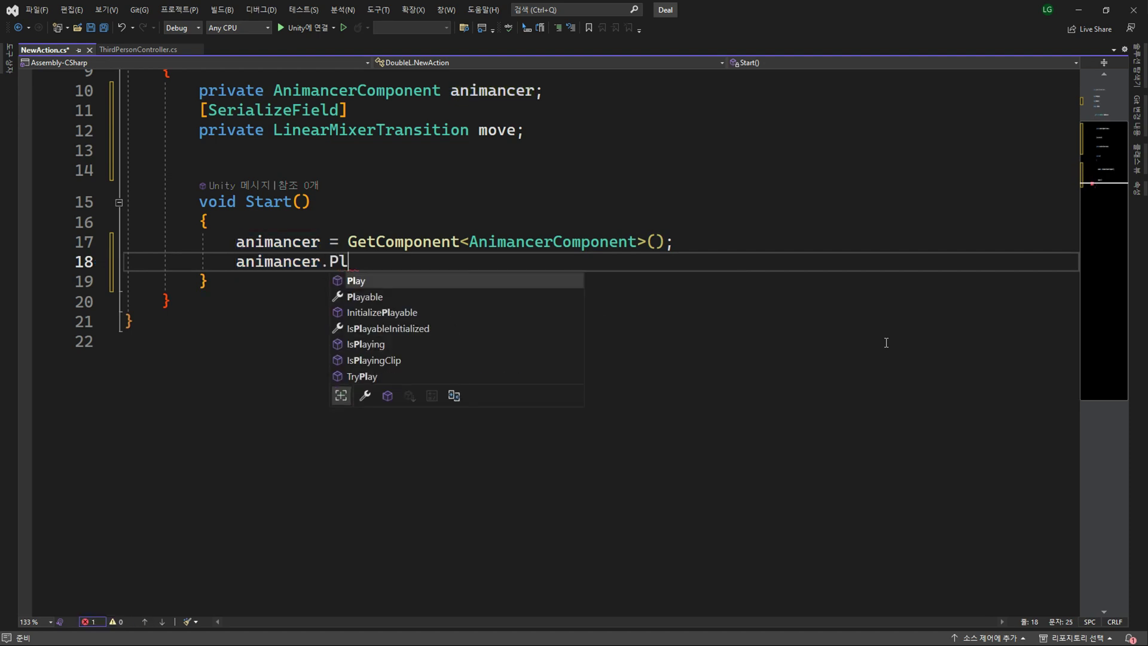
key("Tab")
type("(move);")
key("Left")
key("Left")
type("mov")
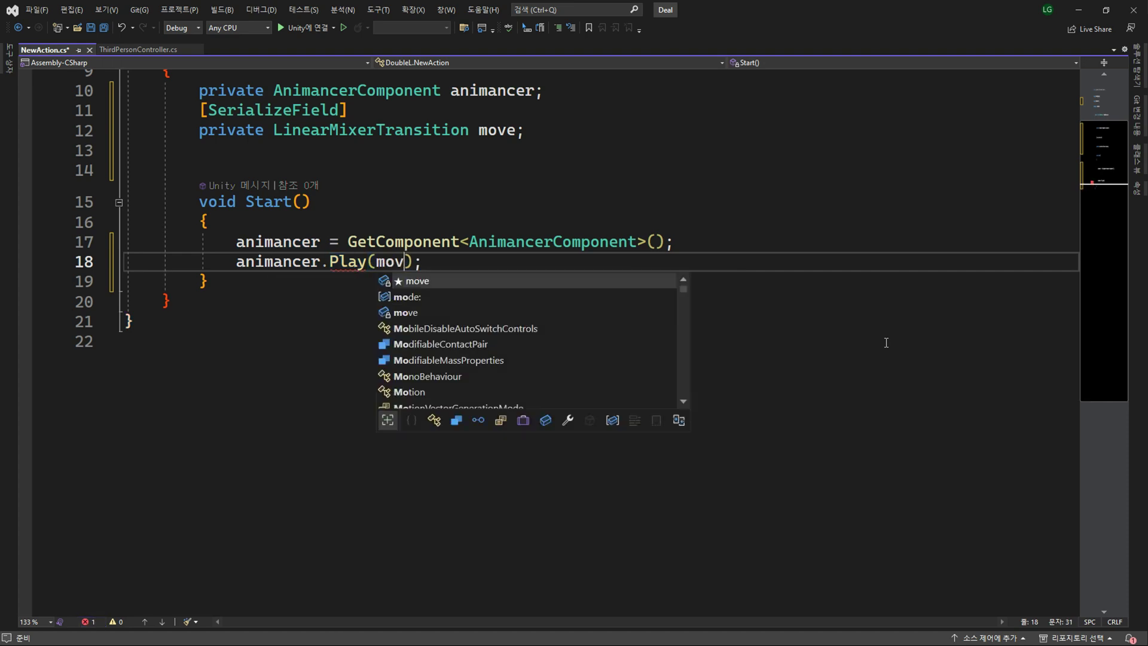
key("Tab")
key("End")
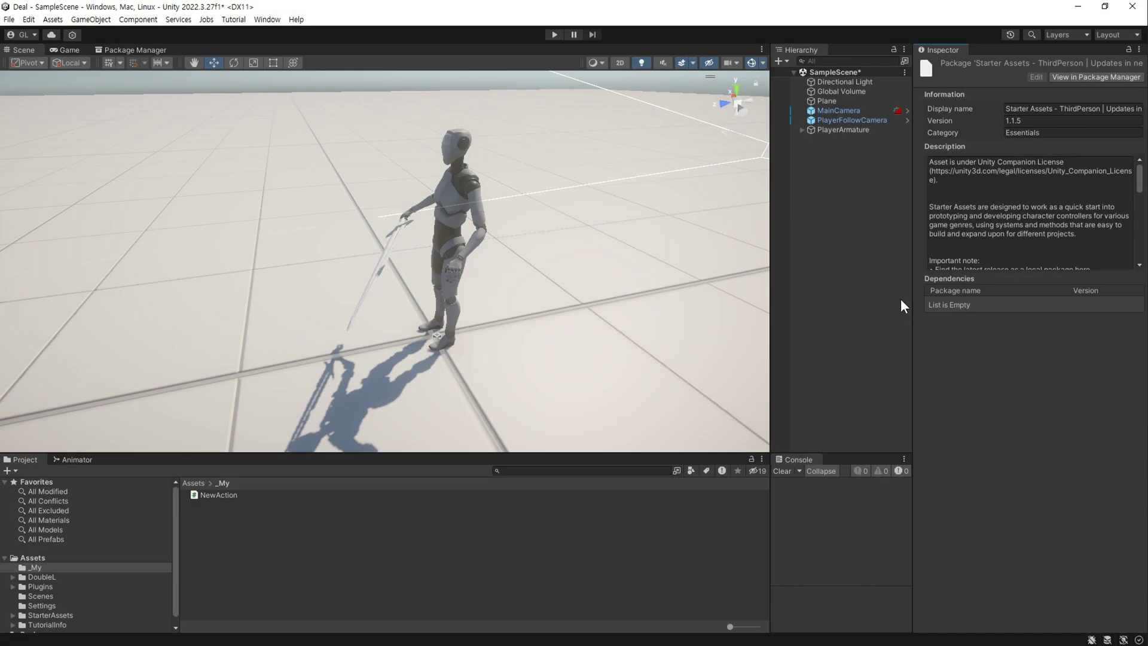
Add three empty clip slots to PlayerArmature's Move mixer.
left_click(846, 130)
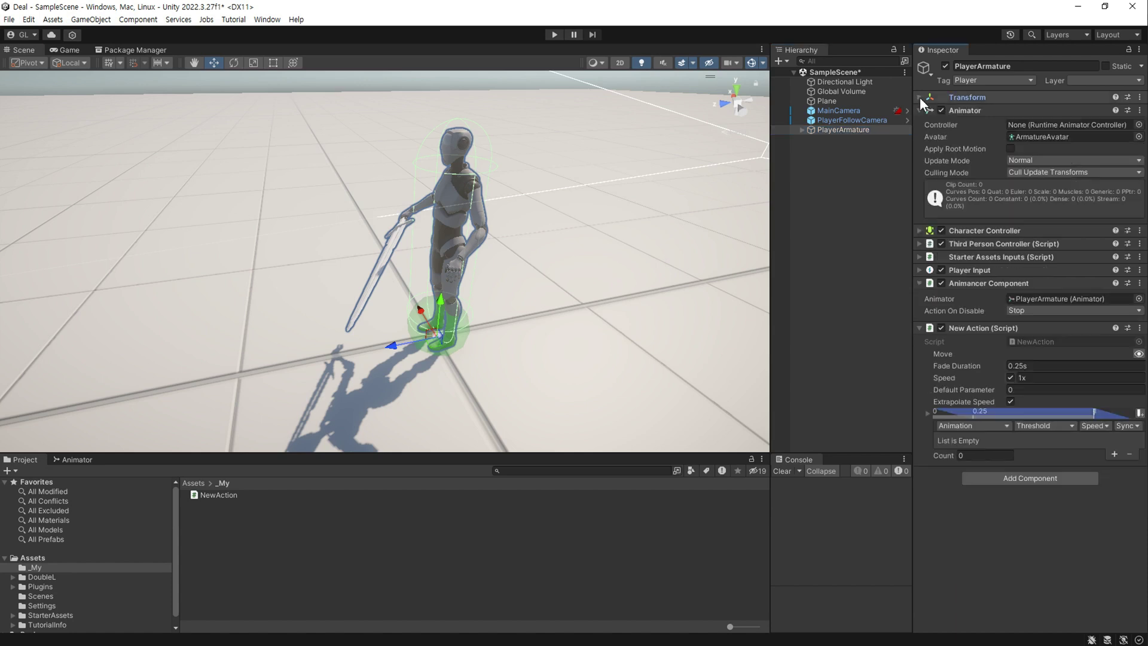
left_click(1114, 454)
left_click(1116, 467)
left_click(1116, 488)
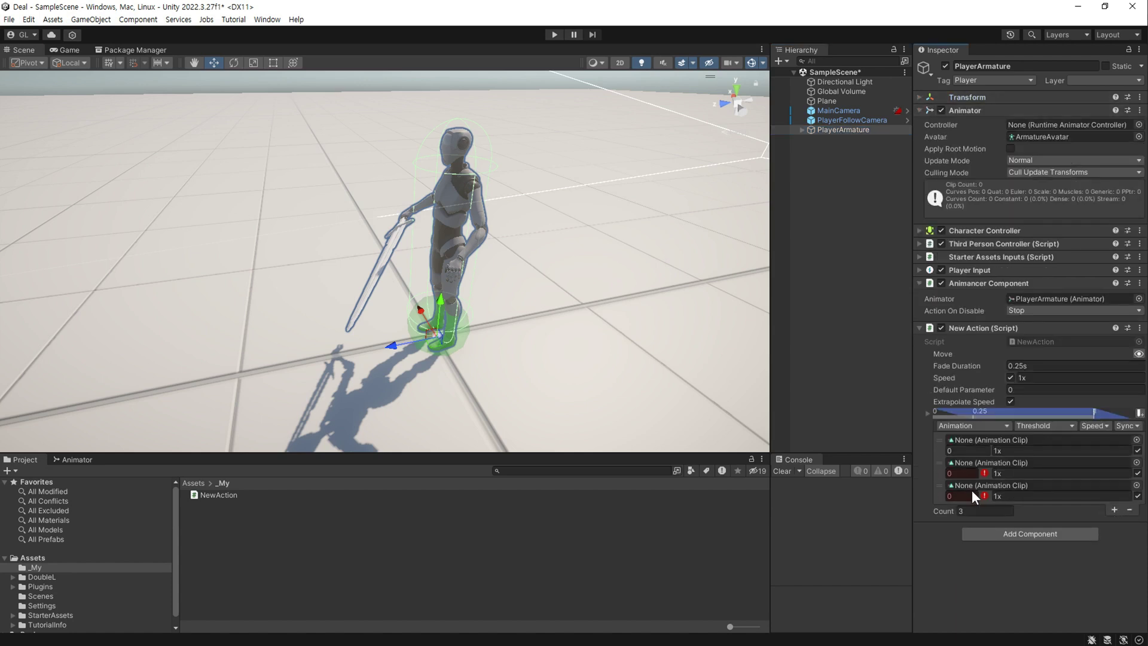
Fill the slots with OneHand_Up_Idle, OneHand_Up_Walk_F and OneHand_Up_Run_F from the One Hand Up folder.
double_click(87, 586)
double_click(228, 514)
scroll(286, 550, "down", 3)
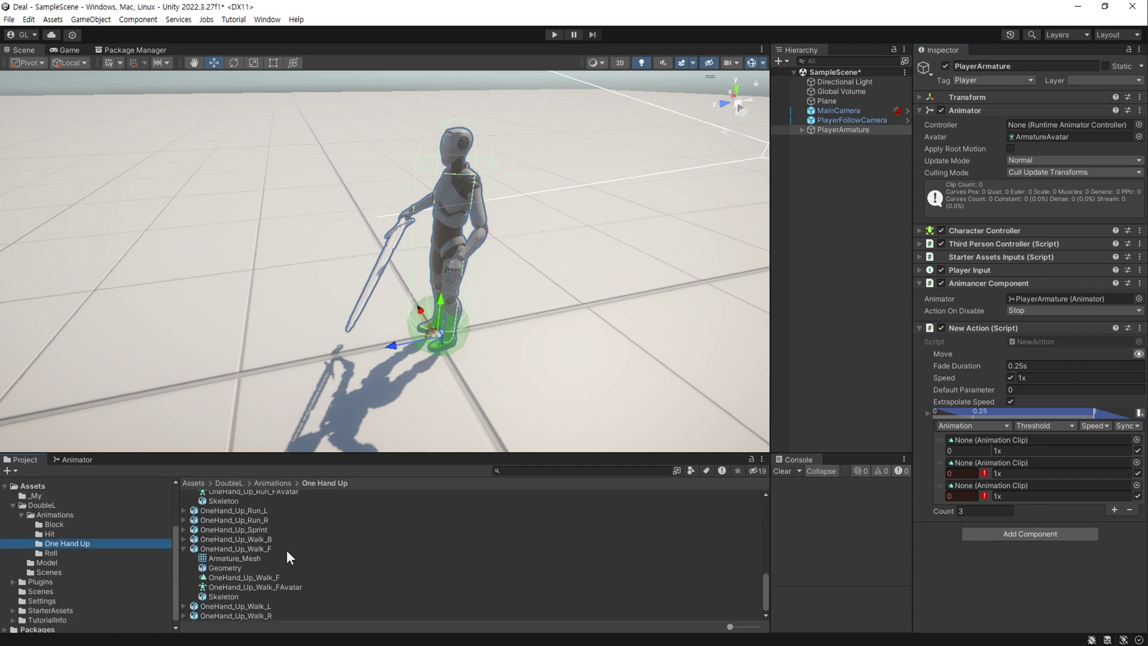
scroll(297, 559, "up", 2)
left_click_drag(236, 514, 1017, 440)
scroll(266, 574, "down", 3)
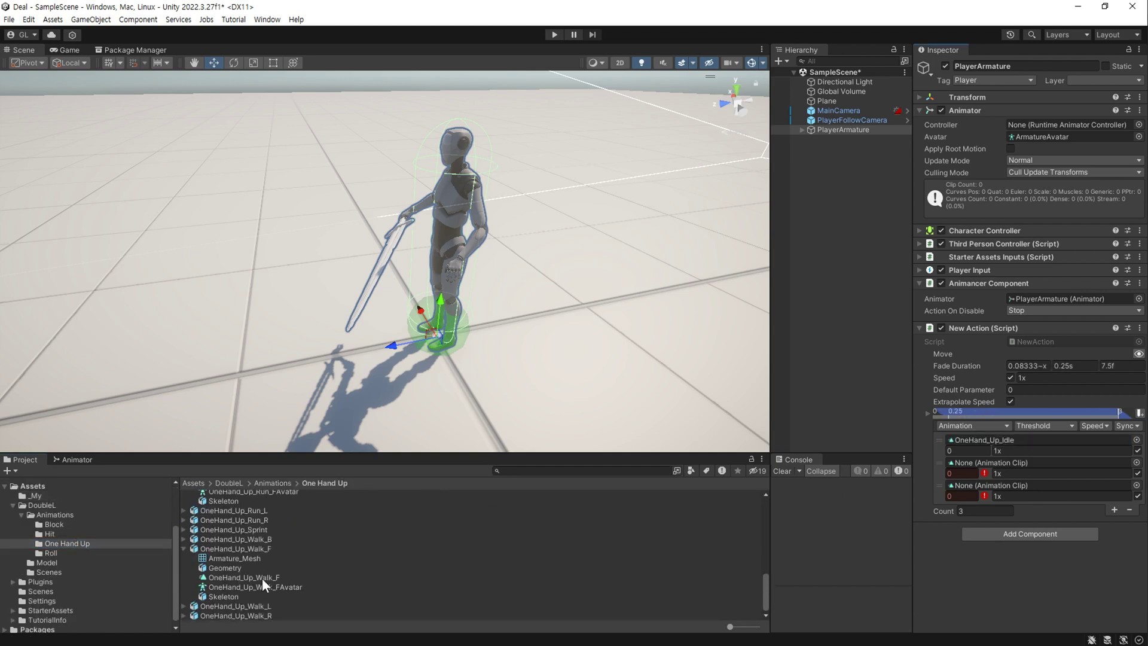
left_click_drag(266, 586, 1017, 464)
scroll(266, 574, "up", 2)
left_click_drag(239, 610, 1019, 485)
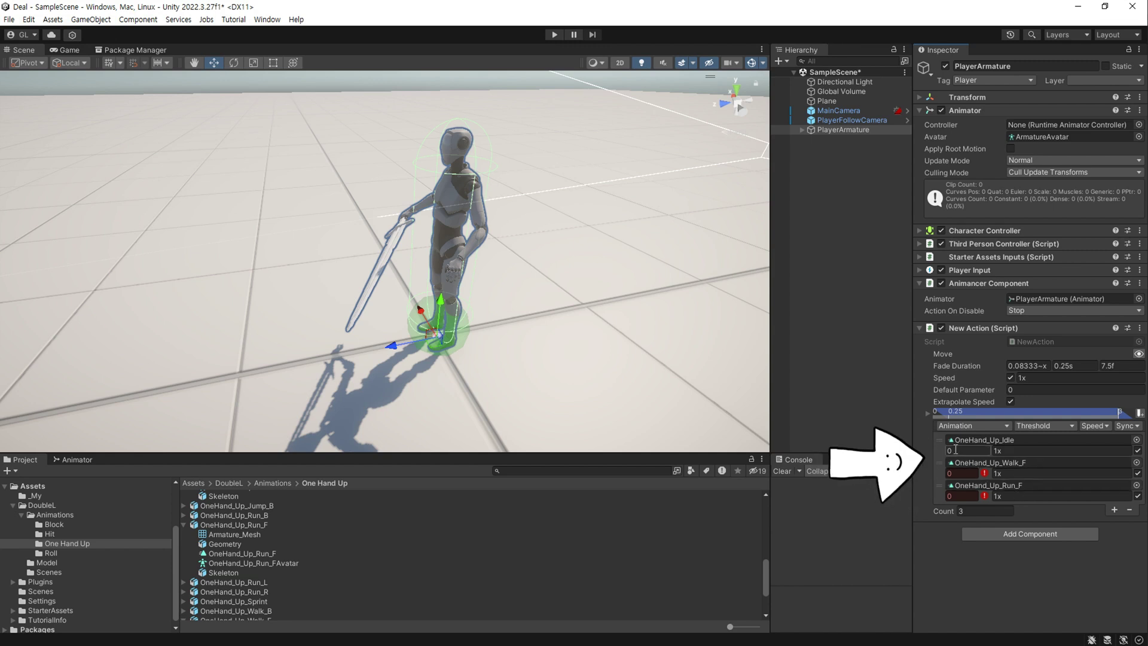
Set the walk threshold to 1.5 and run threshold to 5, and turn off idle sync.
left_click(973, 474)
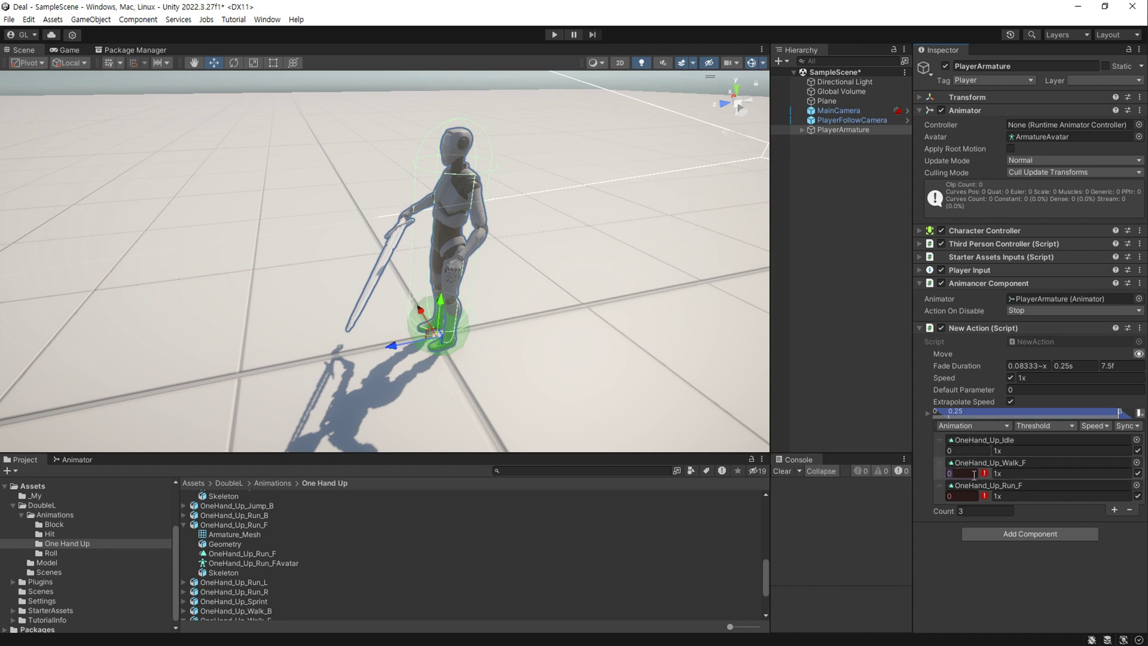
type("1")
type("1.5")
left_click(976, 496)
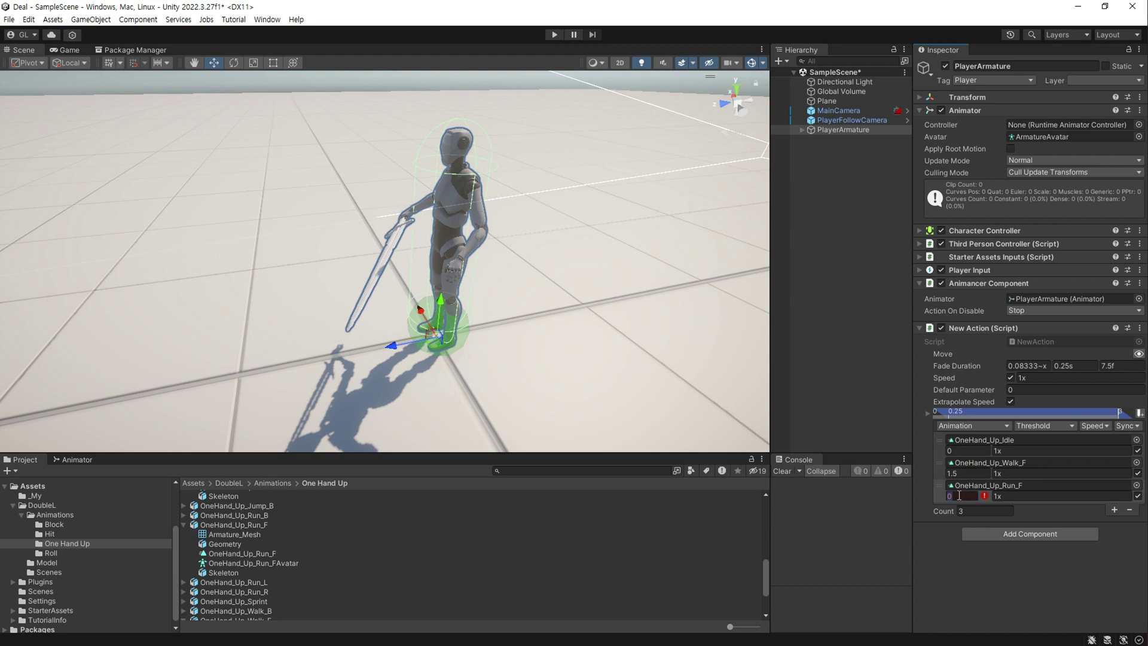
type("5")
left_click(1138, 452)
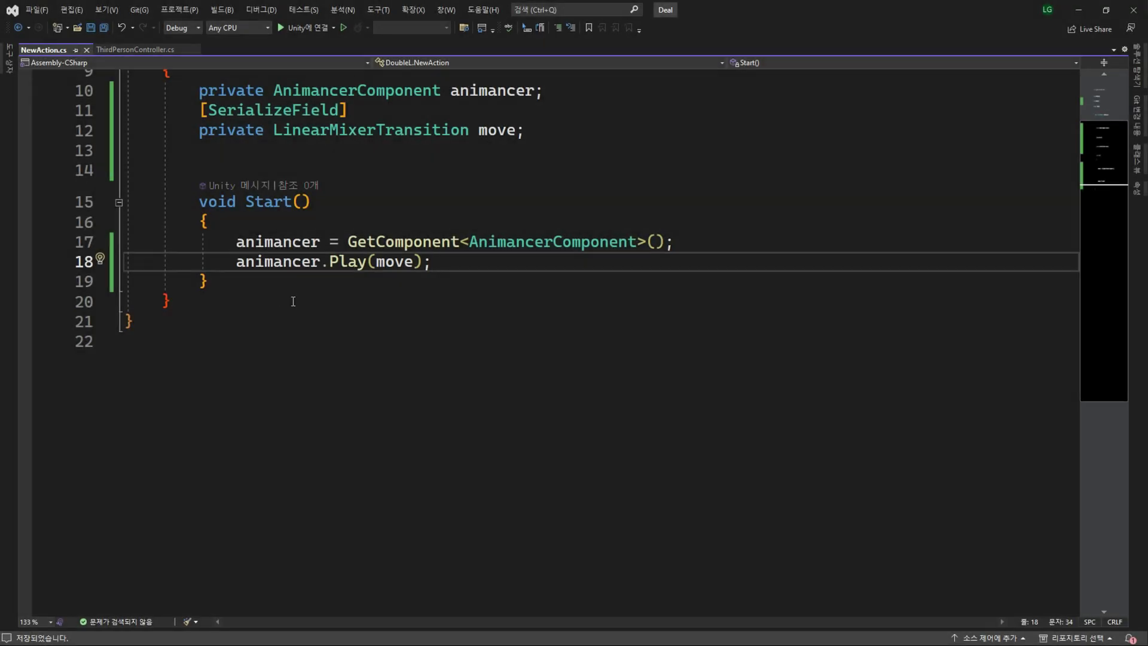
Insert a new line after Start's closing brace and begin a 'public void' method declaration.
left_click(285, 286)
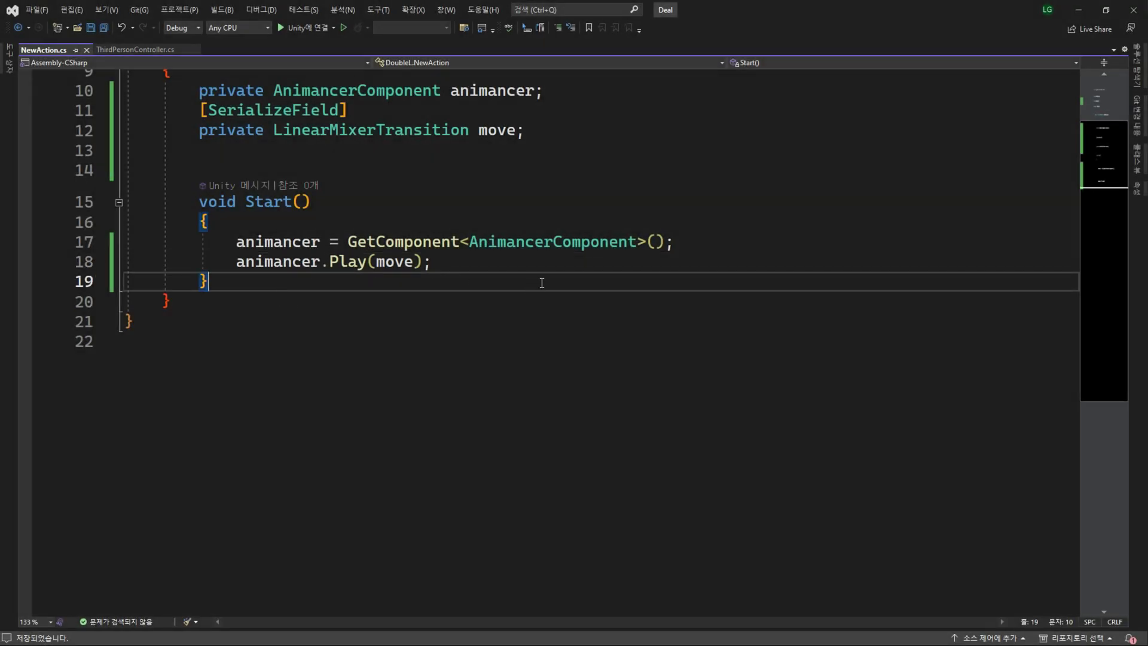
key("Return")
key("Return")
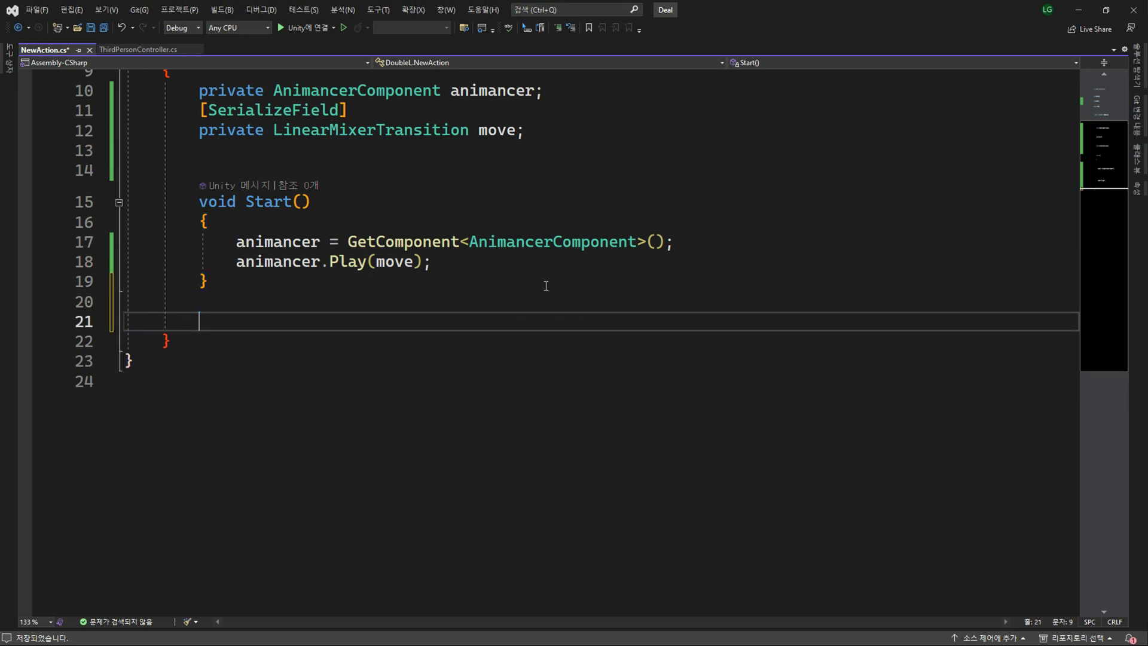
type("public void MoveState();")
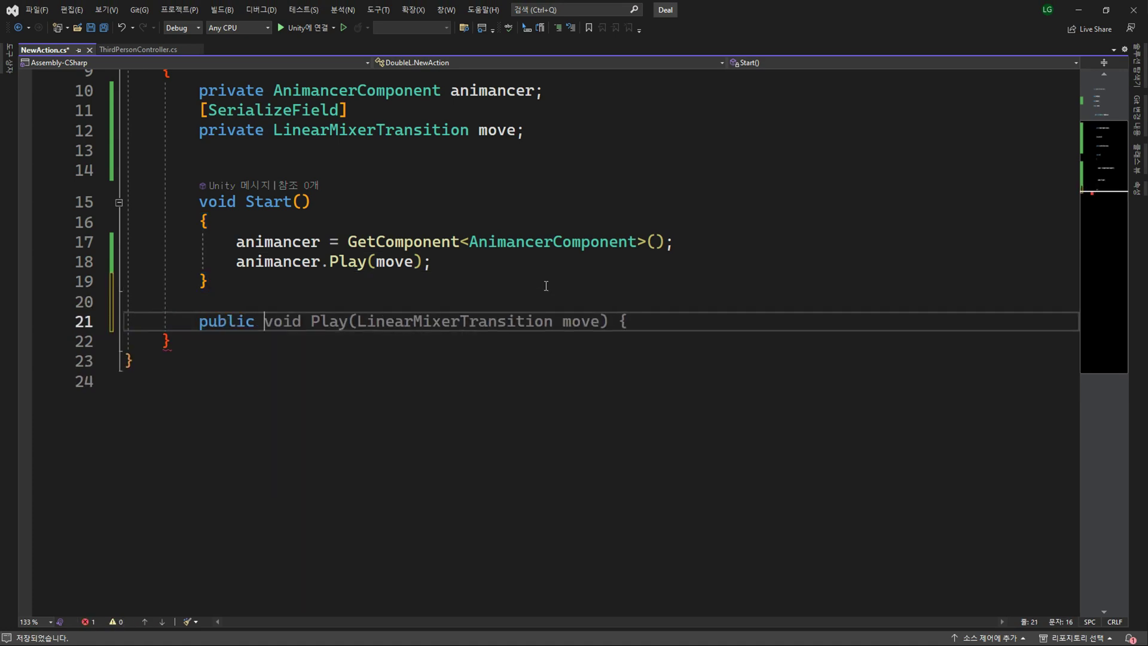
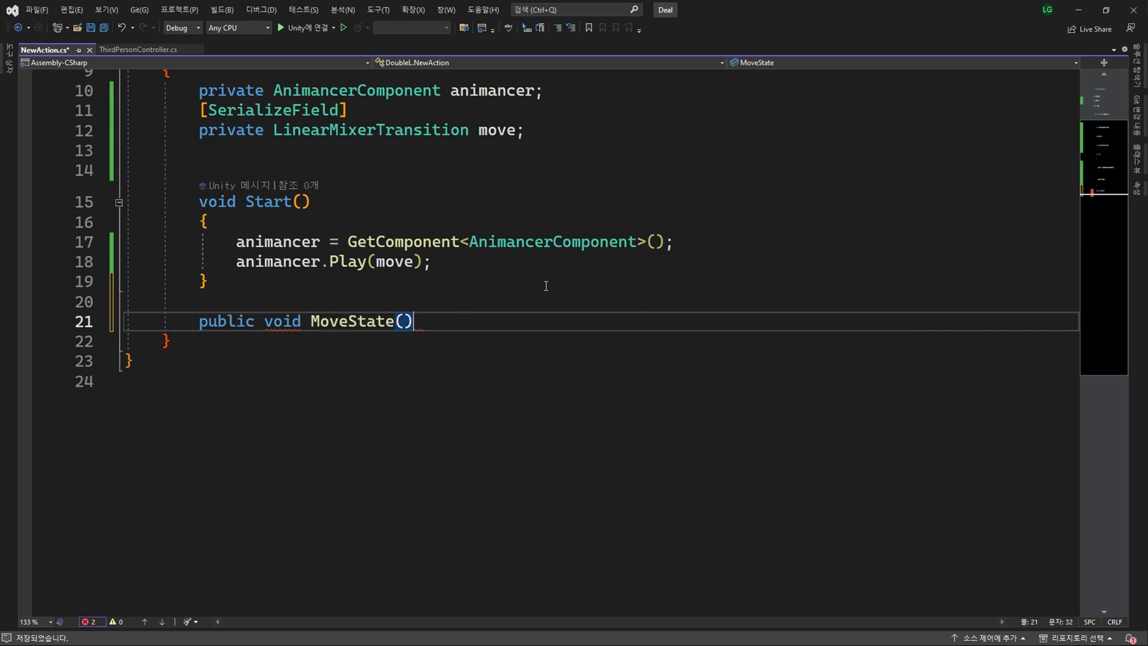
Give MoveState a method body and a float val parameter in place of the semicolon.
key("BackSpace")
key("Return")
type("{")
key("Return")
key("Up")
key("Up")
key("End")
key("Left")
type("fl")
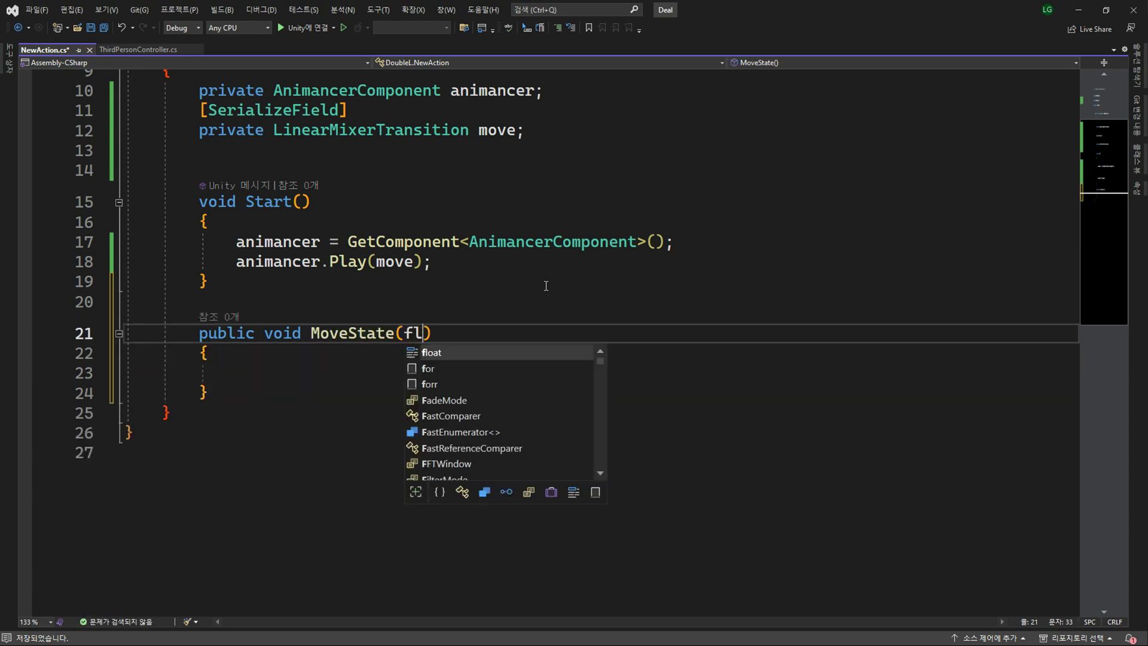
key("Tab")
Inside MoveState, write move.State.Parameter = val;.
key("Down")
key("Down")
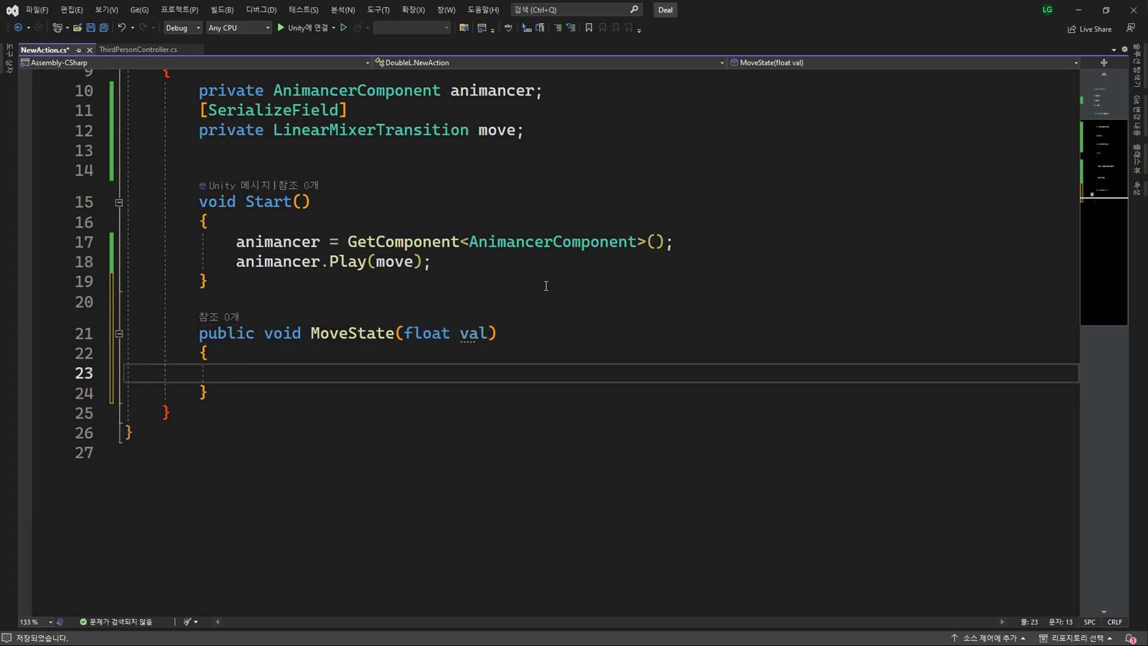
type("move.st")
key("Tab")
type(".")
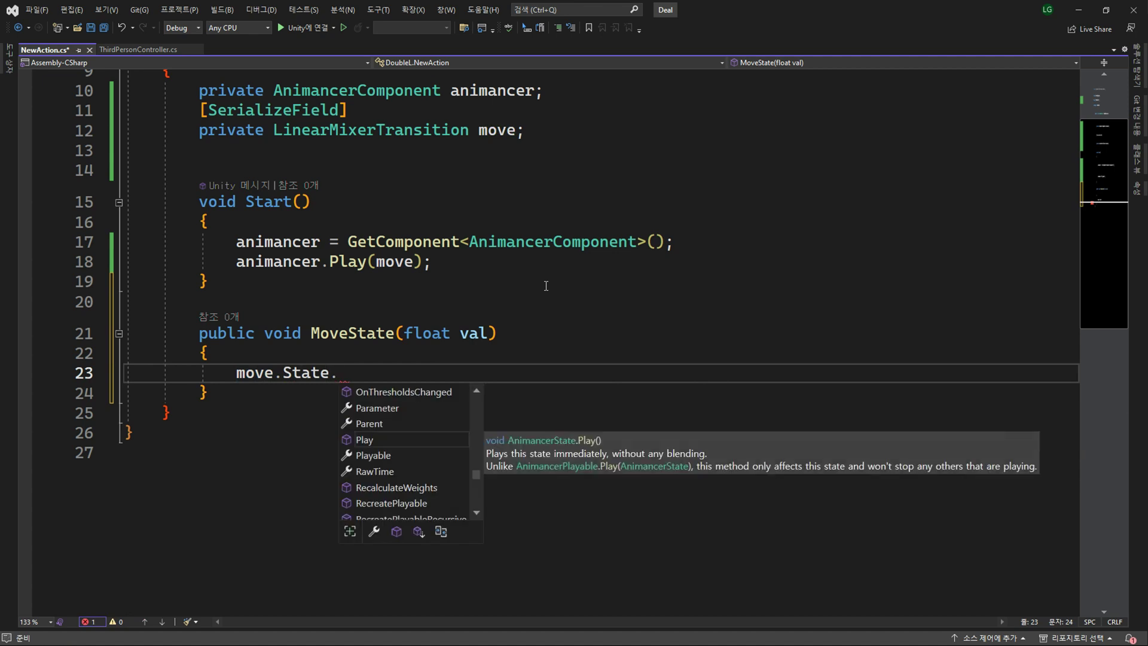
type("pa")
key("Tab")
type("= val;")
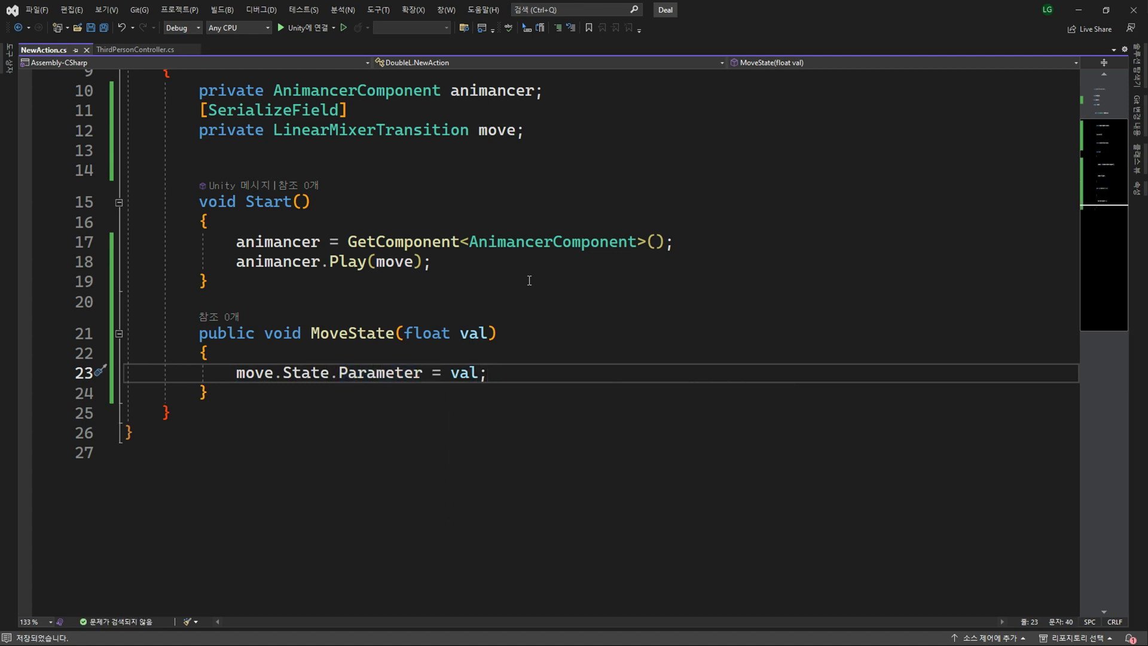
In ThirdPersonController, declare a private NewAction newAction field after IsCurrentDeviceMouse.
left_click(133, 49)
scroll(712, 285, "down", 4)
scroll(711, 285, "down", 20)
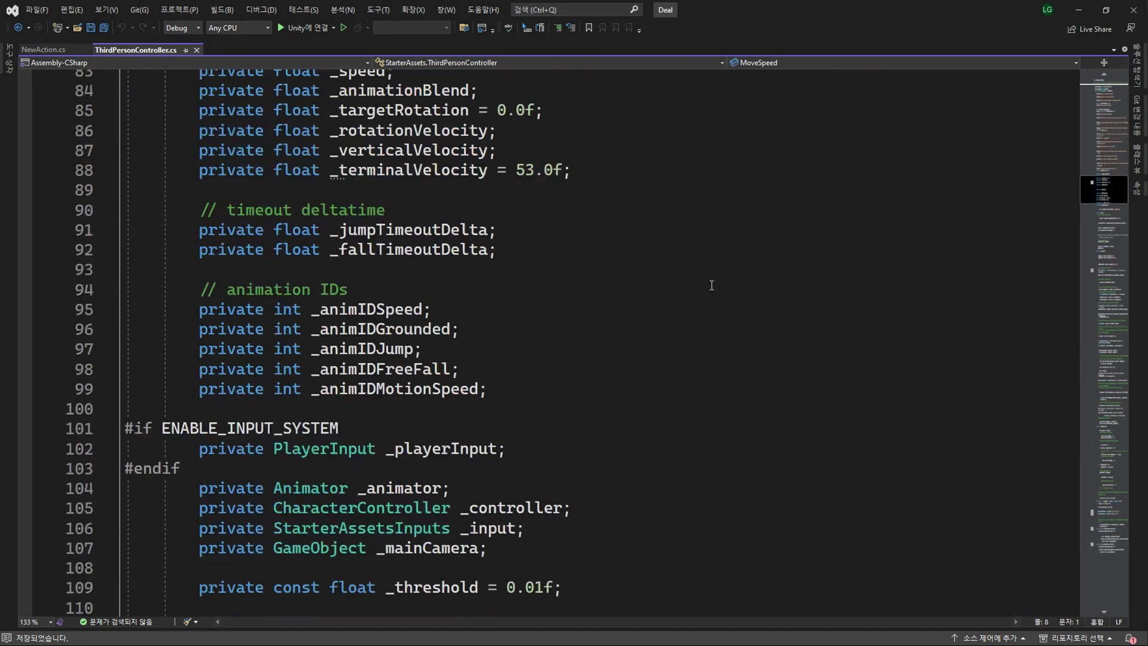
scroll(712, 285, "down", 14)
scroll(711, 285, "up", 4)
left_click(695, 286)
key("Return")
key("Return")
type("private")
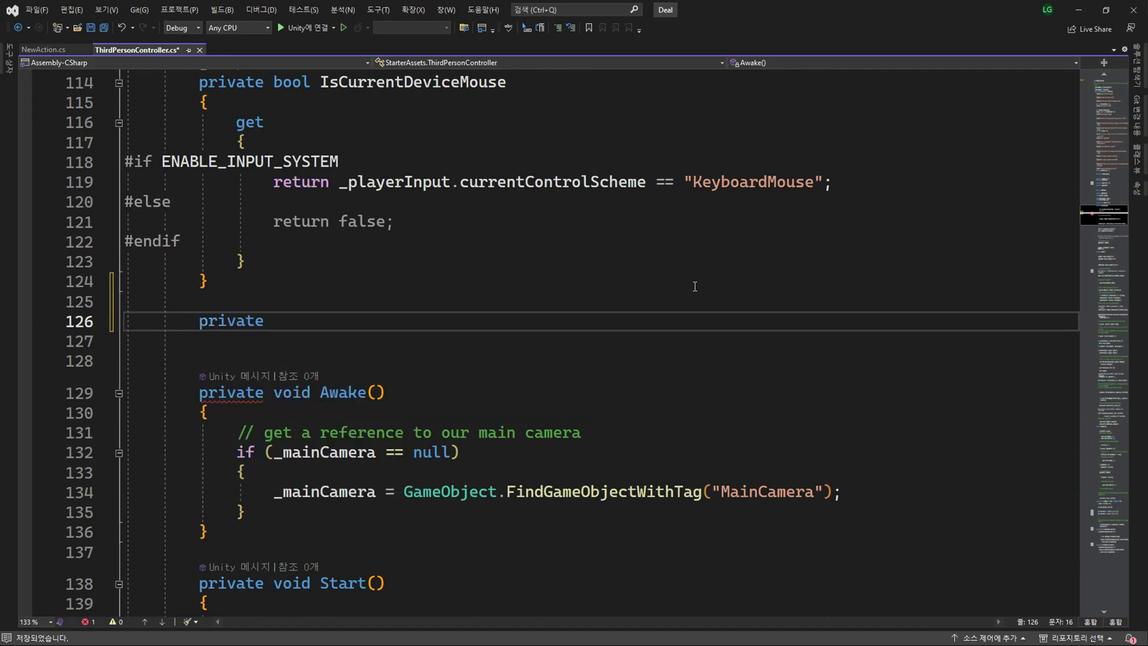
type(" Ne")
key("Tab")
type("new")
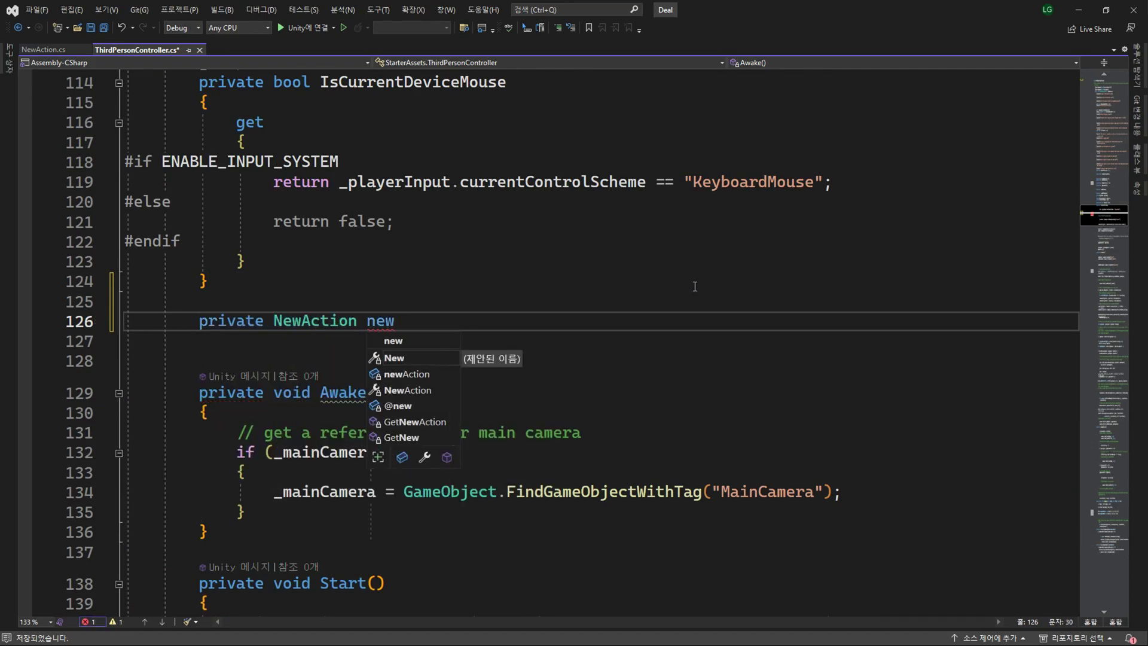
type("A")
key("Tab")
At the end of Start, assign newAction = GetComponent<NewAction>().
scroll(538, 358, "down", 3)
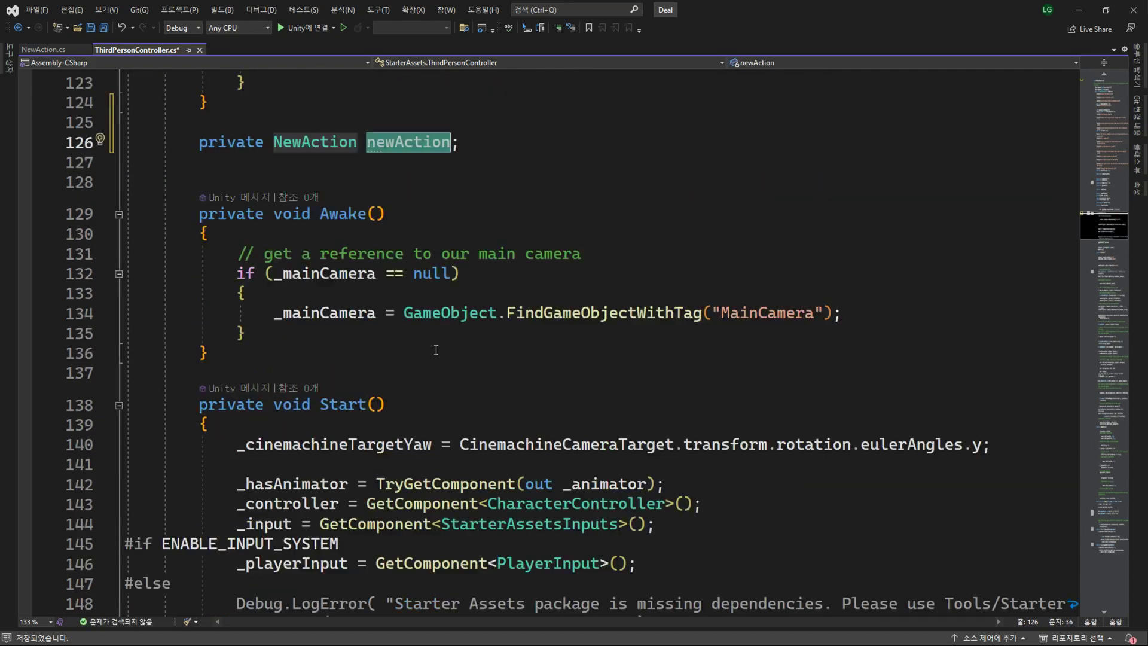
scroll(658, 455, "down", 5)
left_click(670, 465)
key("Return")
key("Return")
scroll(660, 442, "down", 3)
type("newAction")
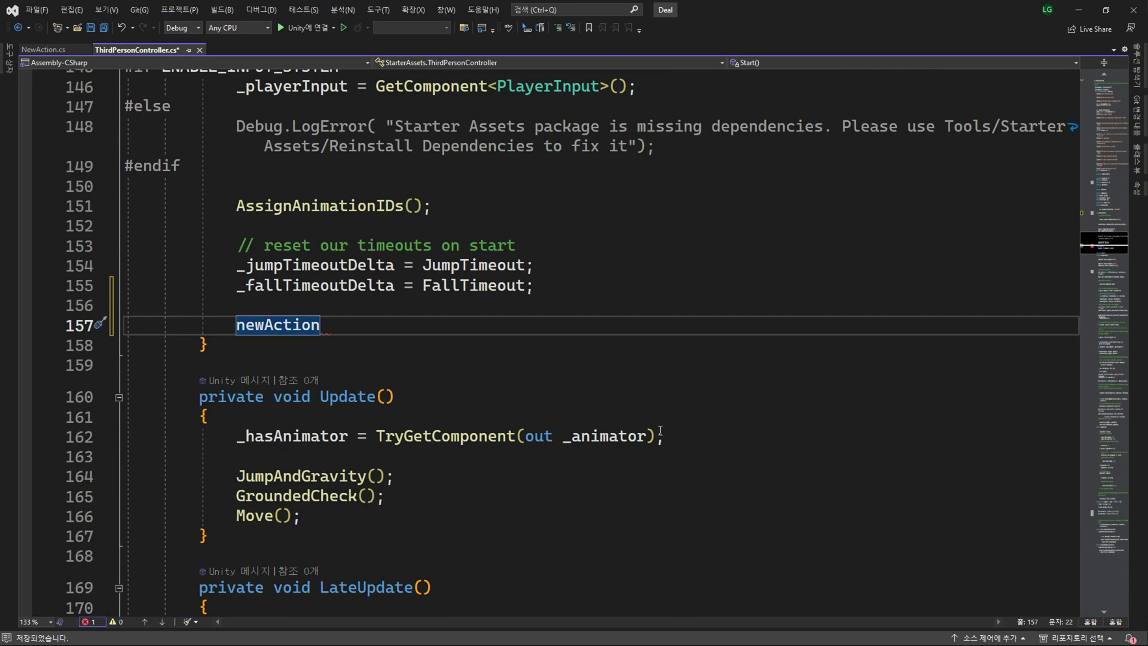
type(" = G")
key("Tab")
type("<>()")
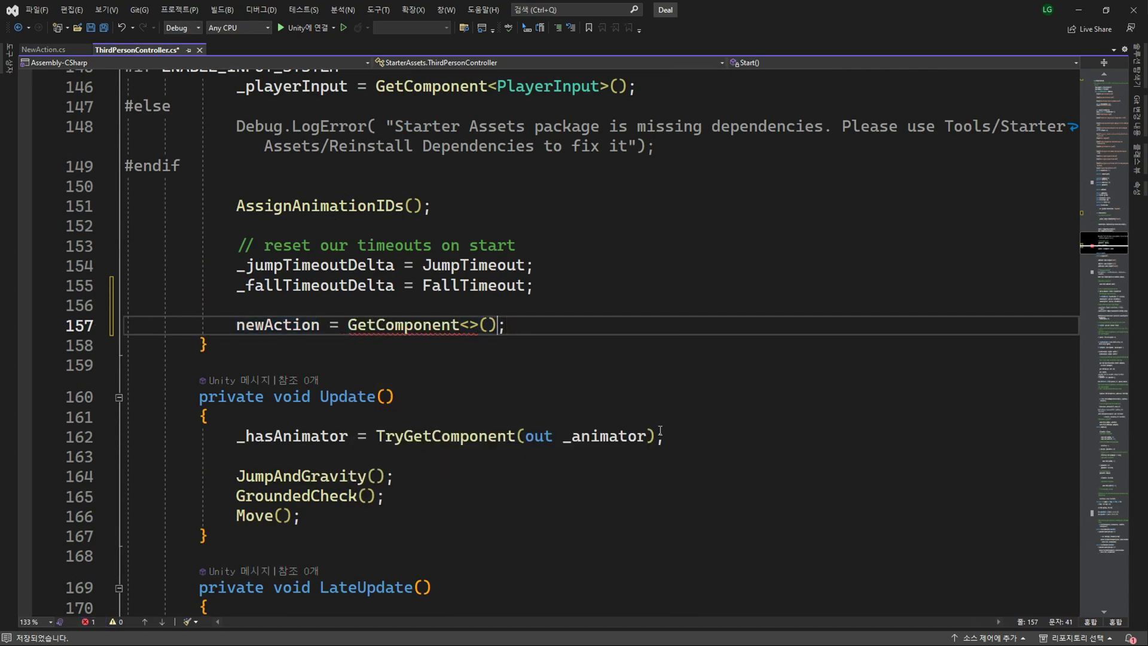
type("New")
key("Tab")
key("End")
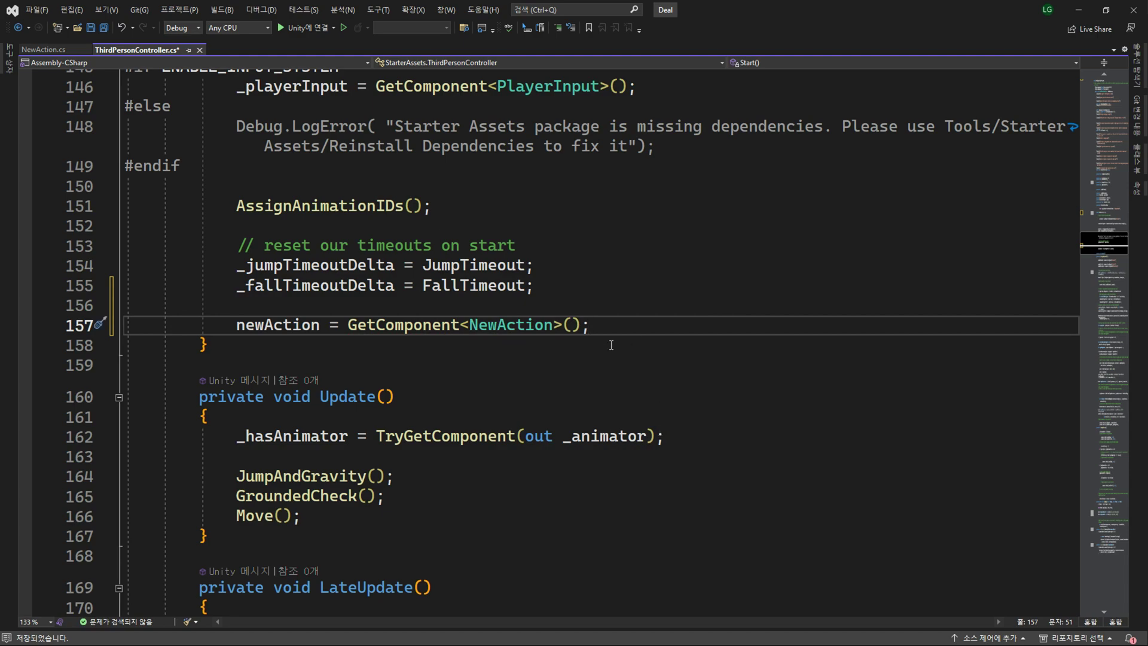
In Move, call newAction.MoveState(_animationBlend) and follow it with return;.
scroll(611, 345, "down", 12)
scroll(478, 269, "down", 12)
left_click(357, 139)
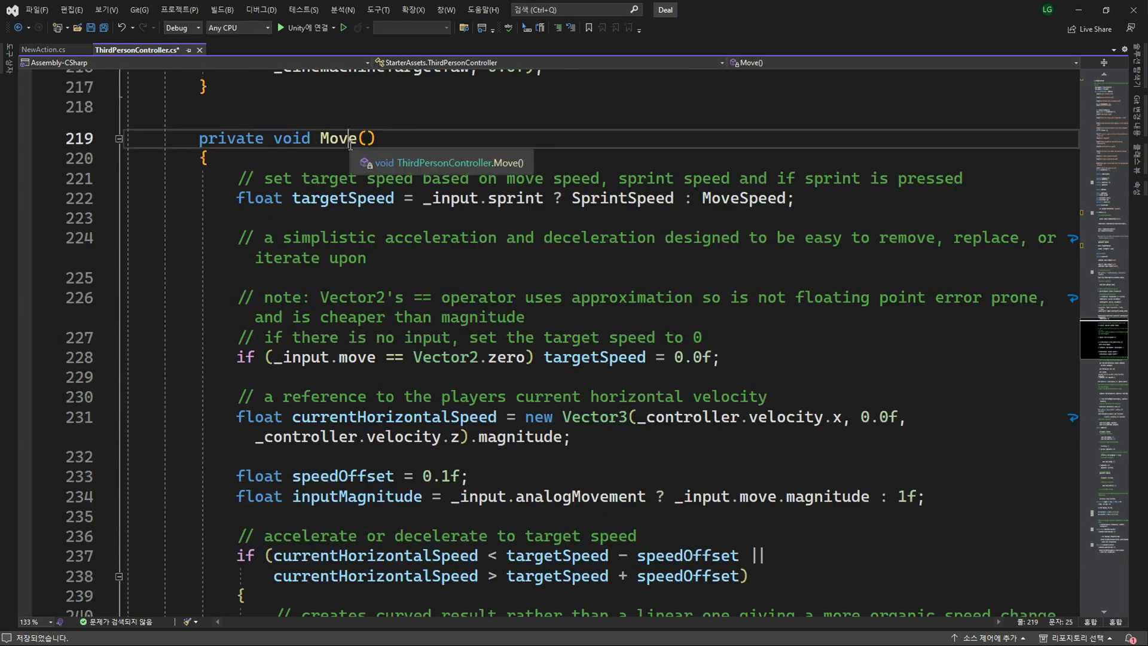
scroll(275, 361, "down", 15)
scroll(275, 361, "down", 1)
scroll(276, 361, "down", 2)
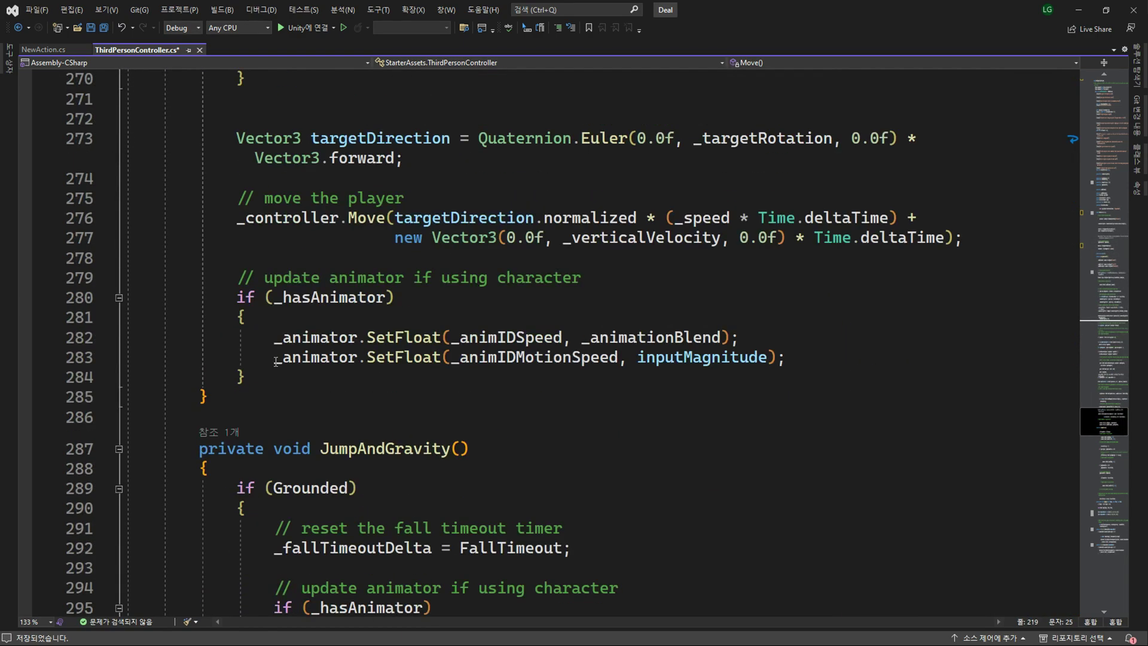
left_click(270, 261)
key("Return")
type("newAction")
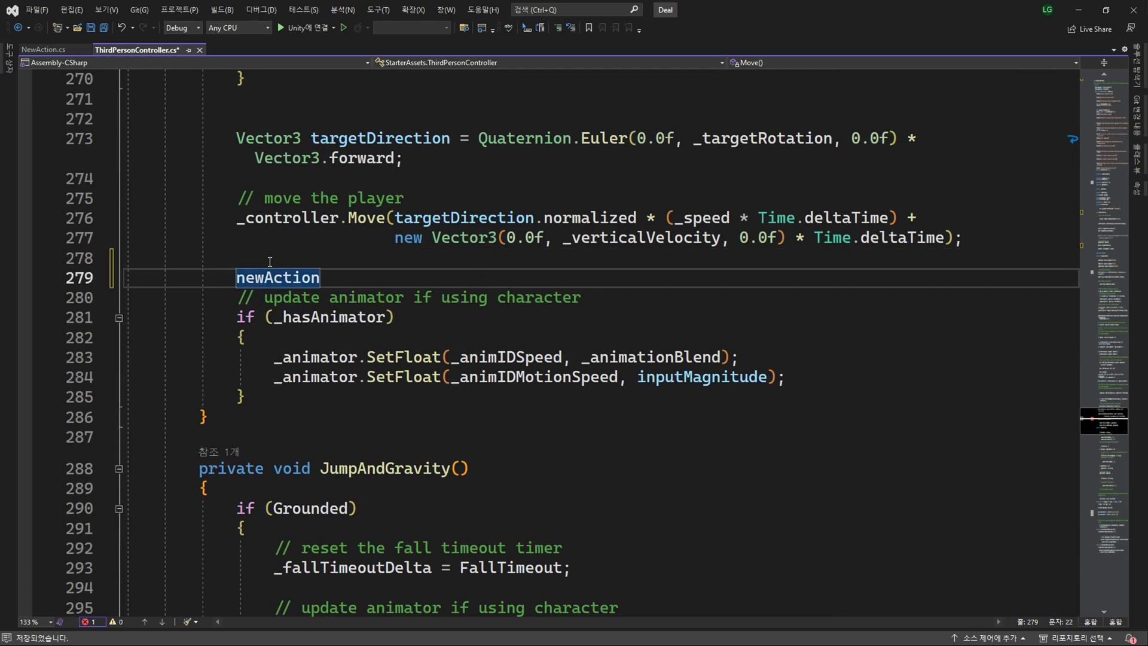
type(".mo")
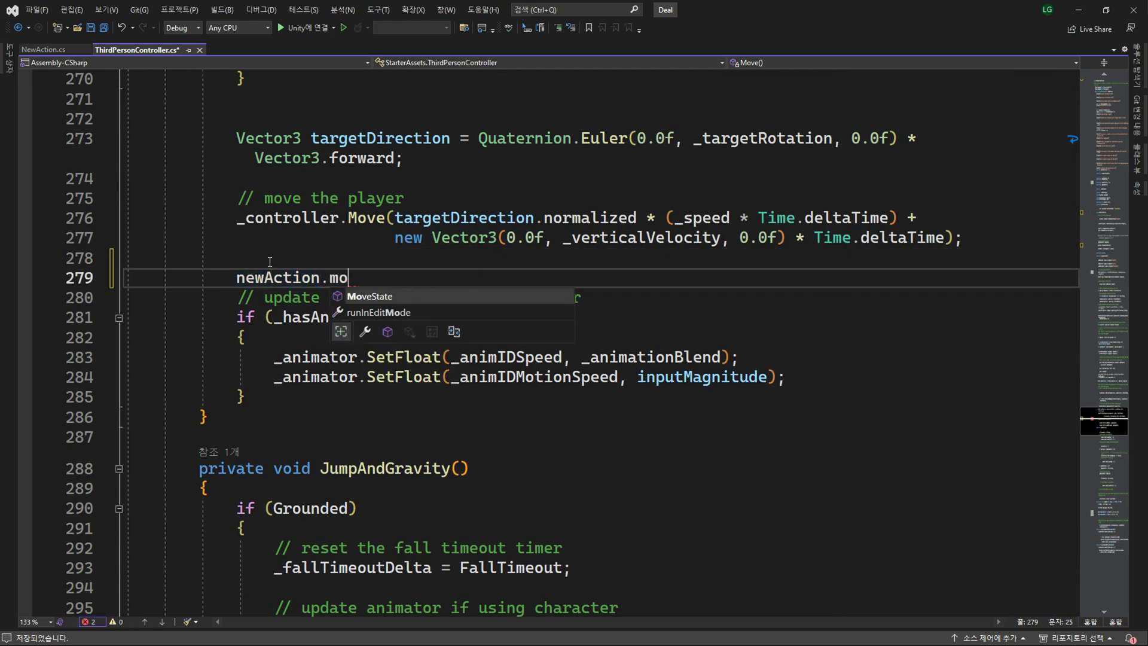
key("Tab")
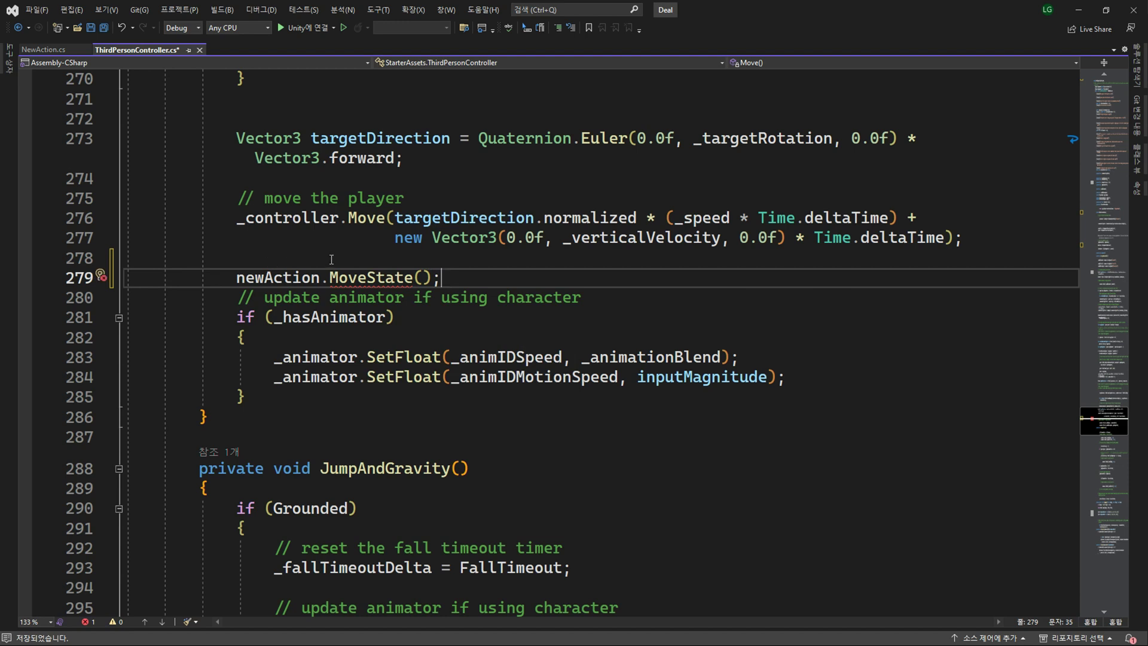
double_click(652, 357)
key("ctrl+c")
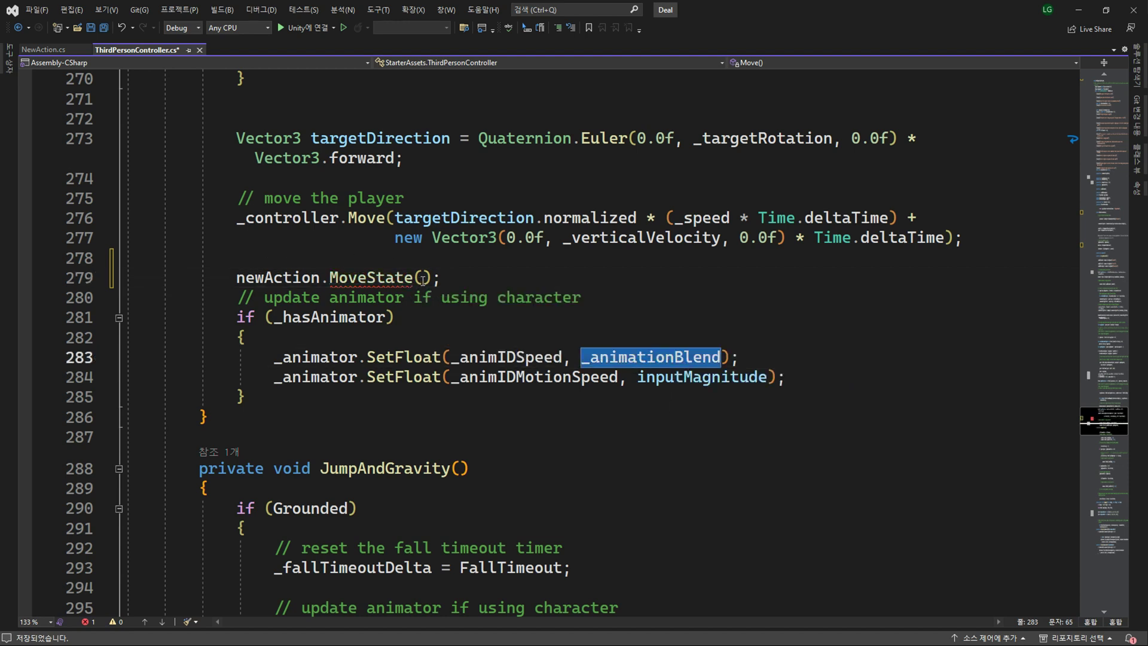
left_click(423, 279)
key("ctrl+v")
key("End")
key("Return")
type("return;")
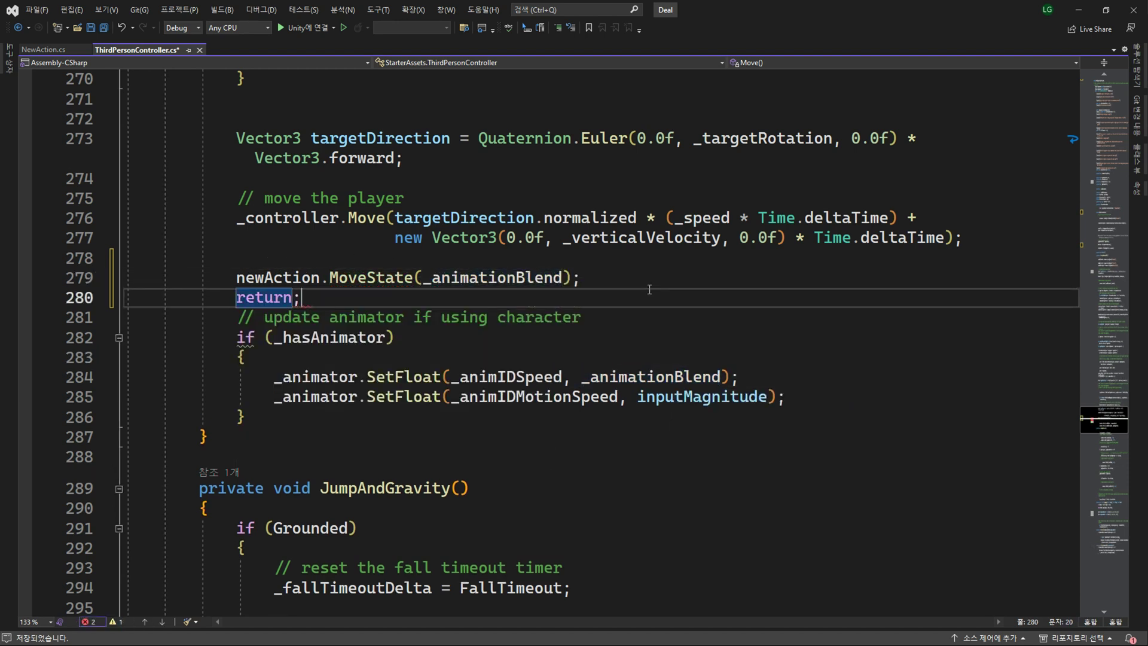
Add blank lines around the return, then walk the character forward in the running game.
key("Up")
key("End")
key("Return")
key("Down")
key("End")
key("Return")
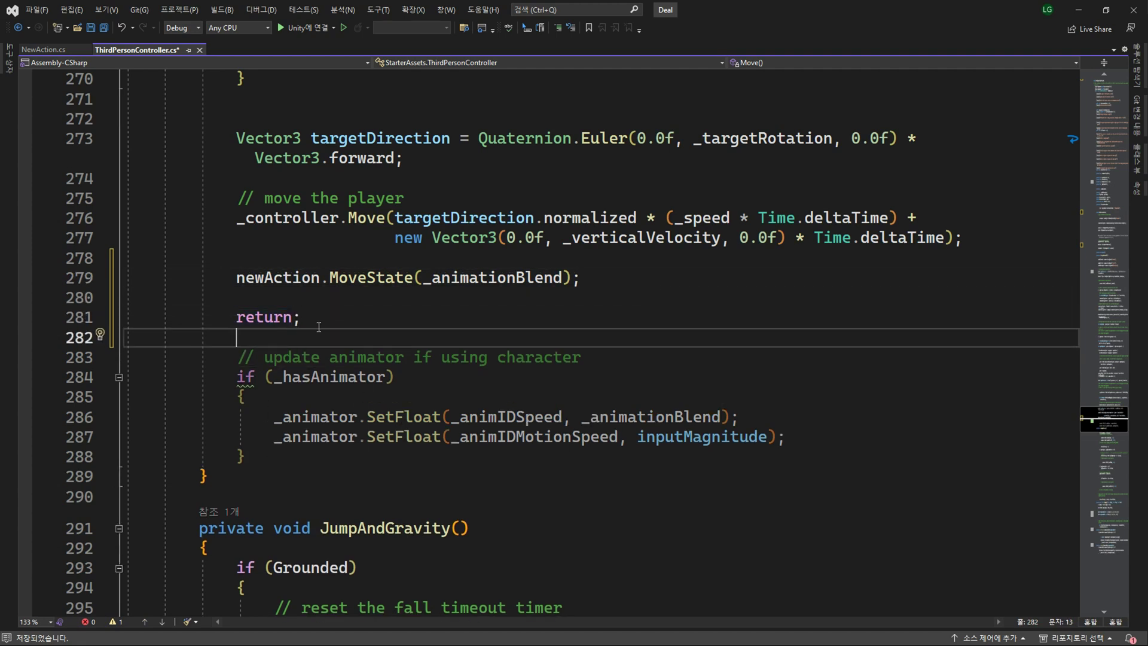
key("alt+Tab")
key("w")
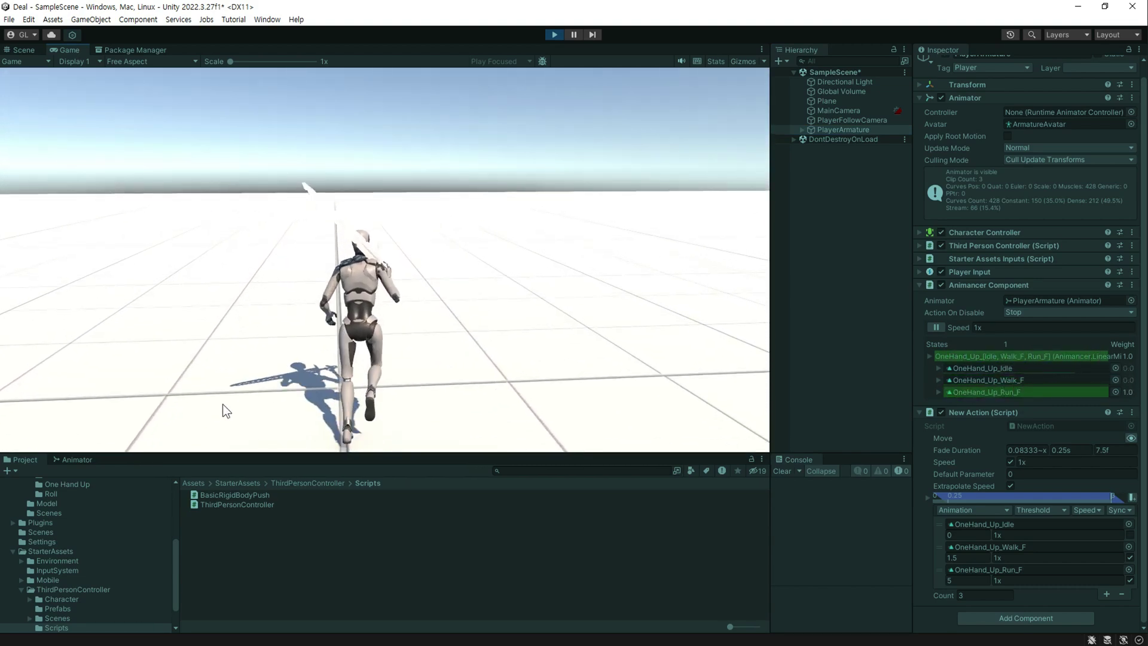
Walk the character back with S to check the Run_F/Walk_F blend, then stop play mode.
key("s")
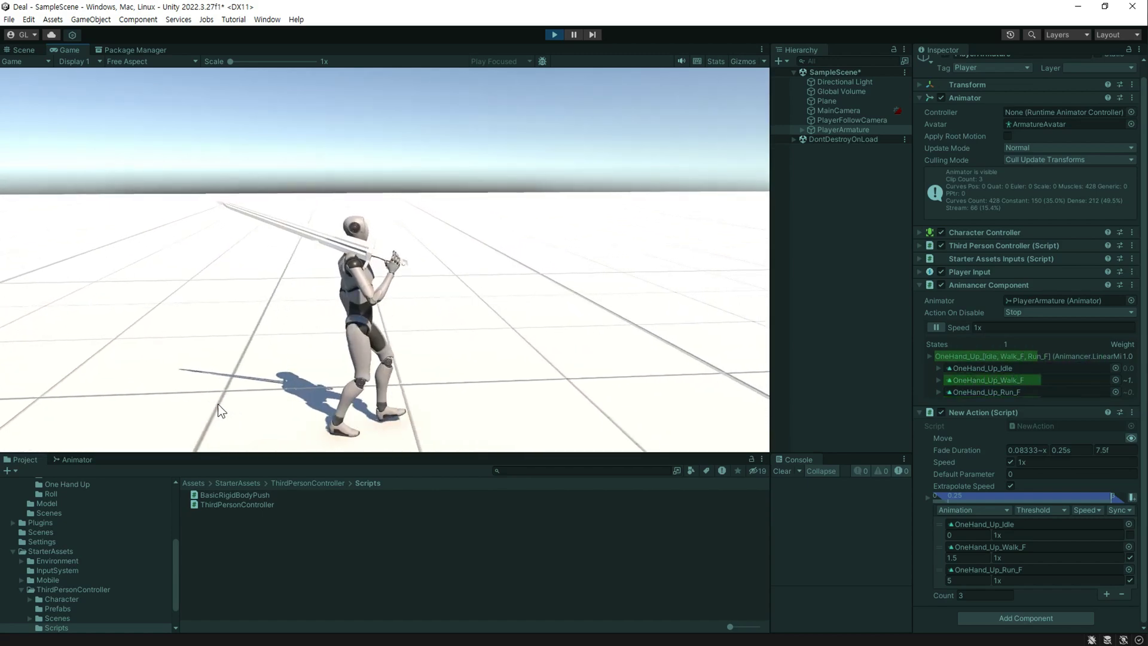
key("ctrl+p")
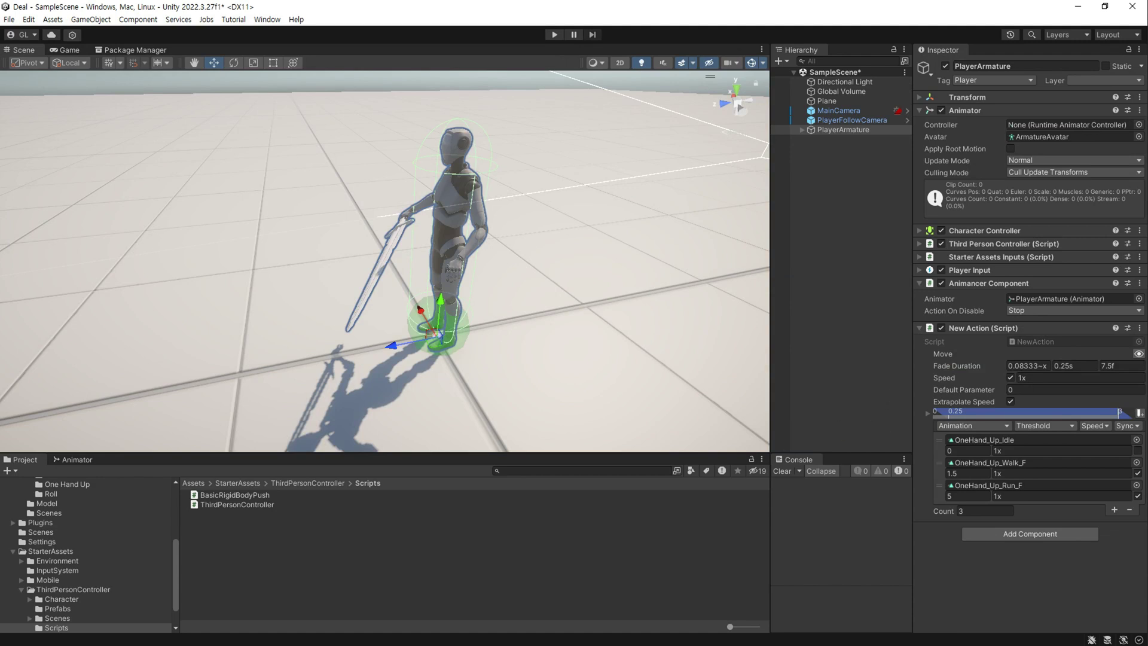
Add [SerializeField] private ClipTransition attackAction; below the move field, with blank lines after it.
key("alt+Tab")
key("Return")
key("Return")
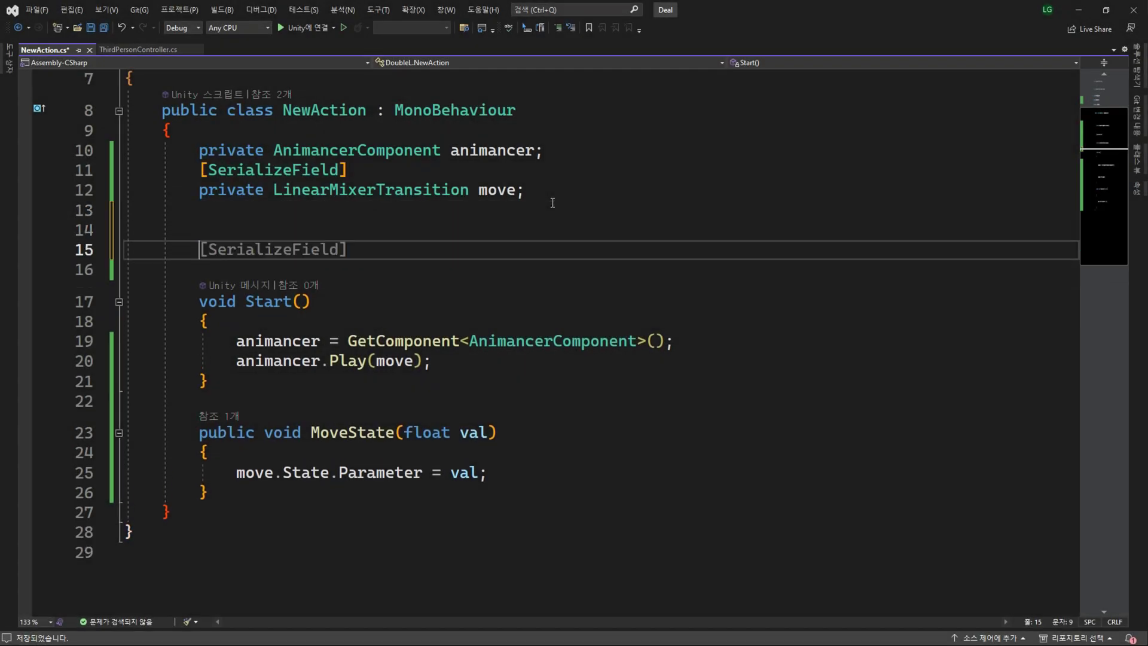
key("Up")
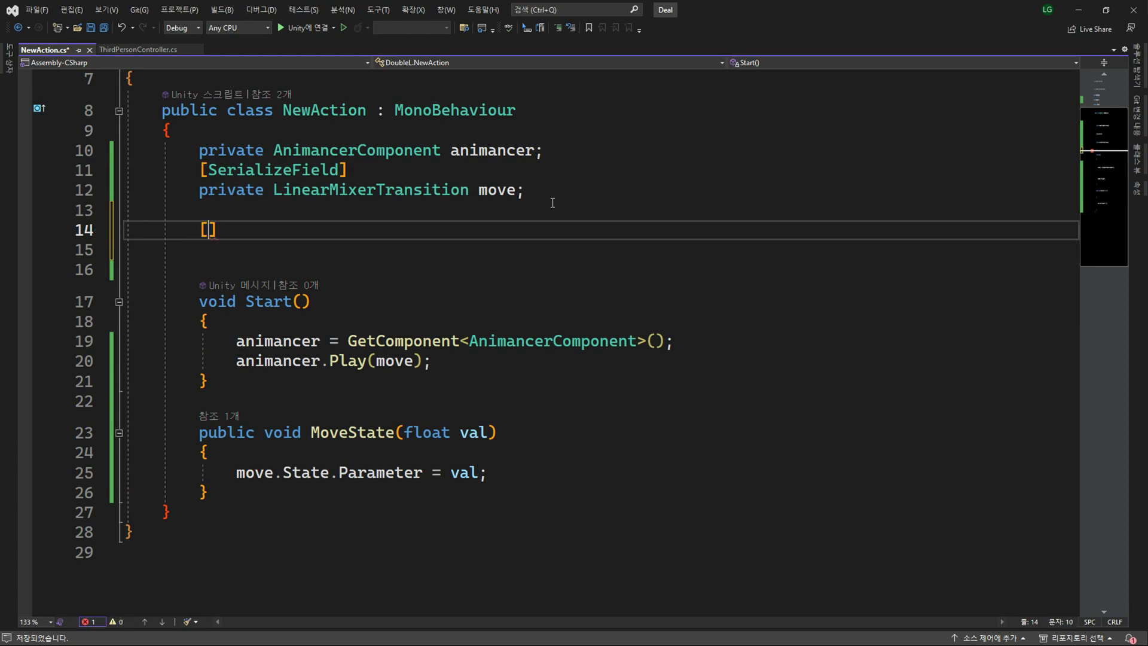
type("Se]")
key("Return")
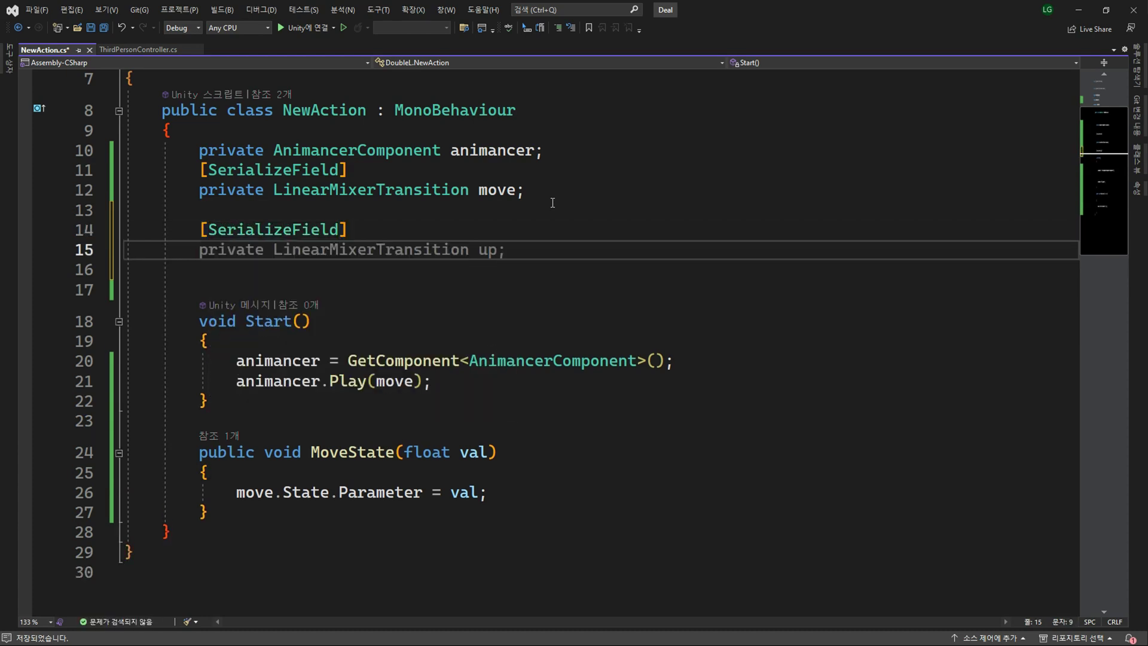
type("private Cli")
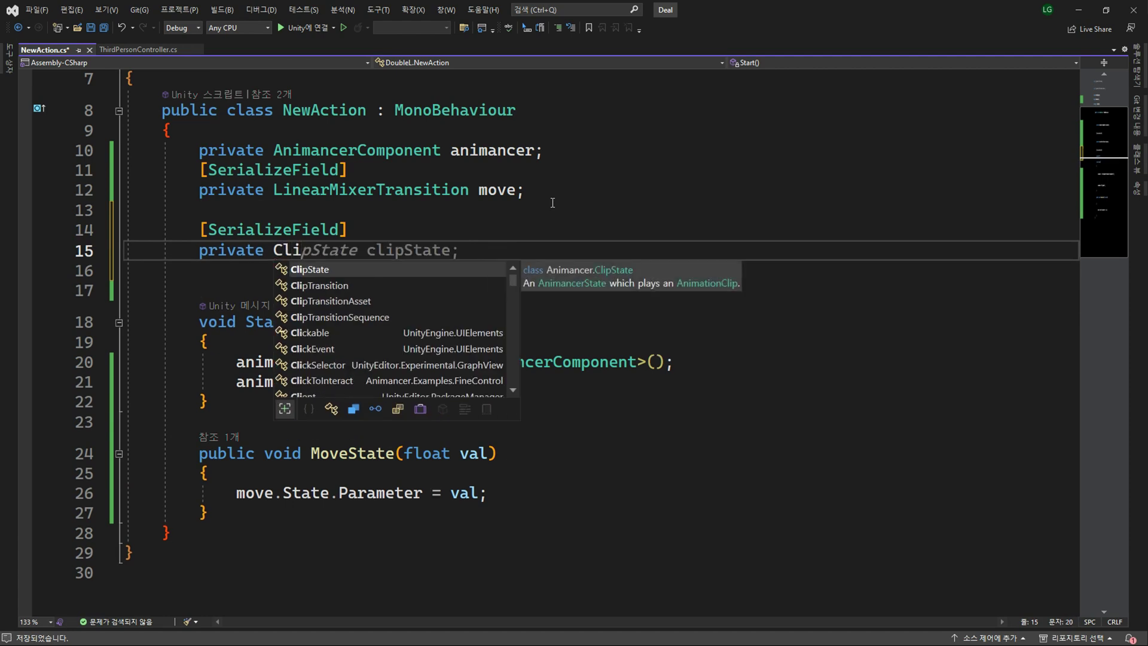
key("Tab")
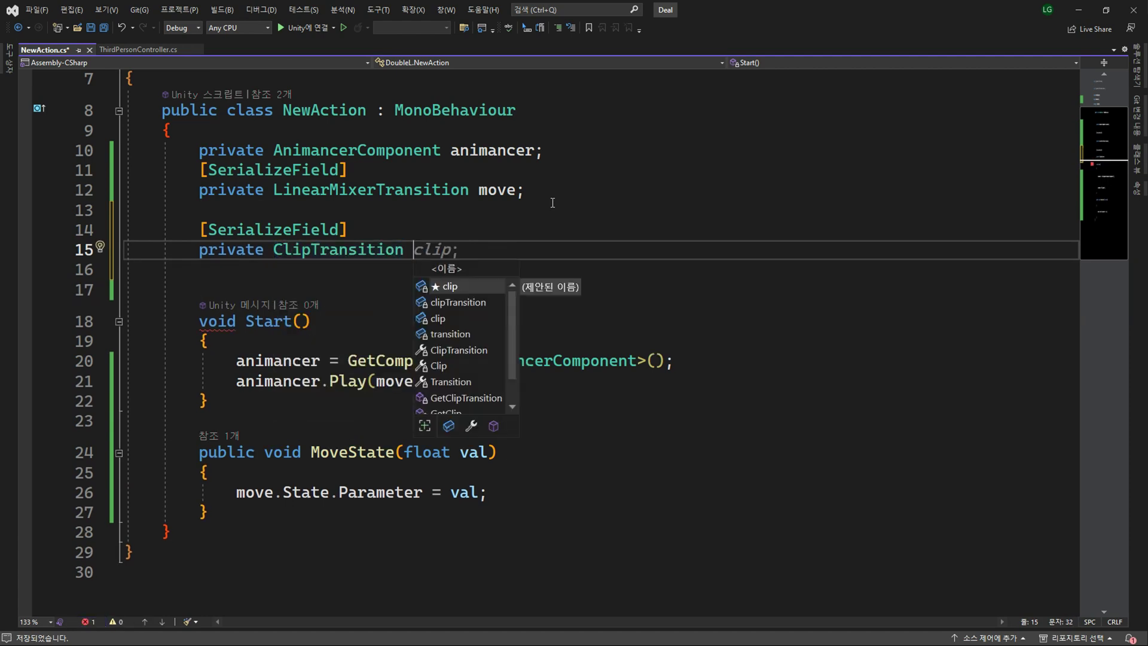
type("attackAction;")
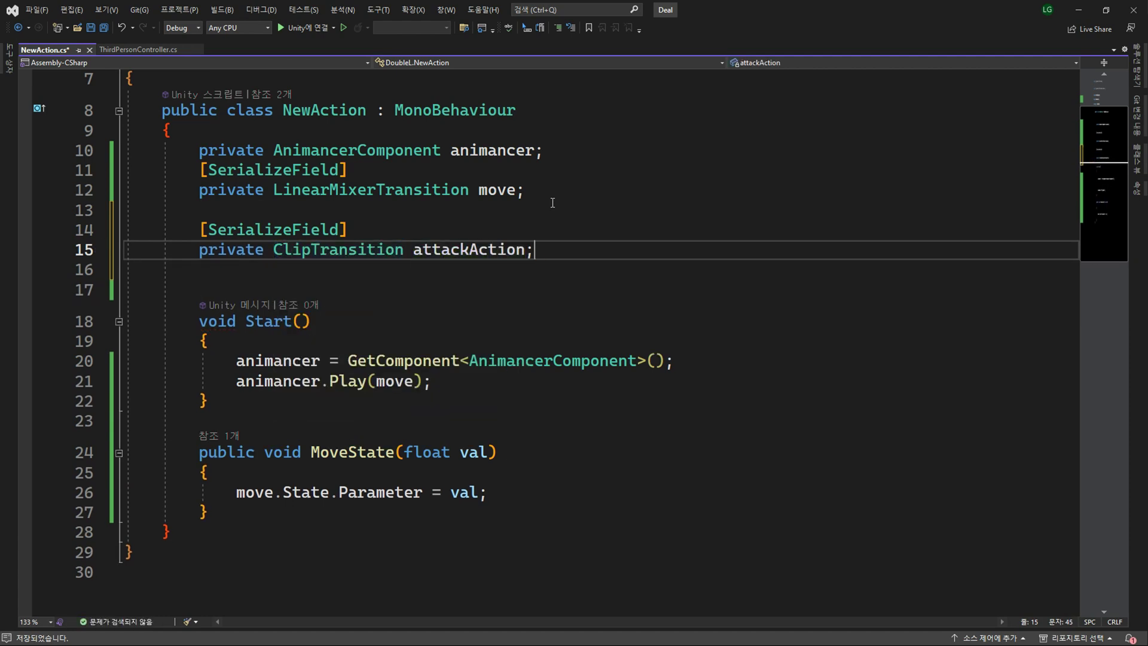
key("ctrl+Left")
key("Left")
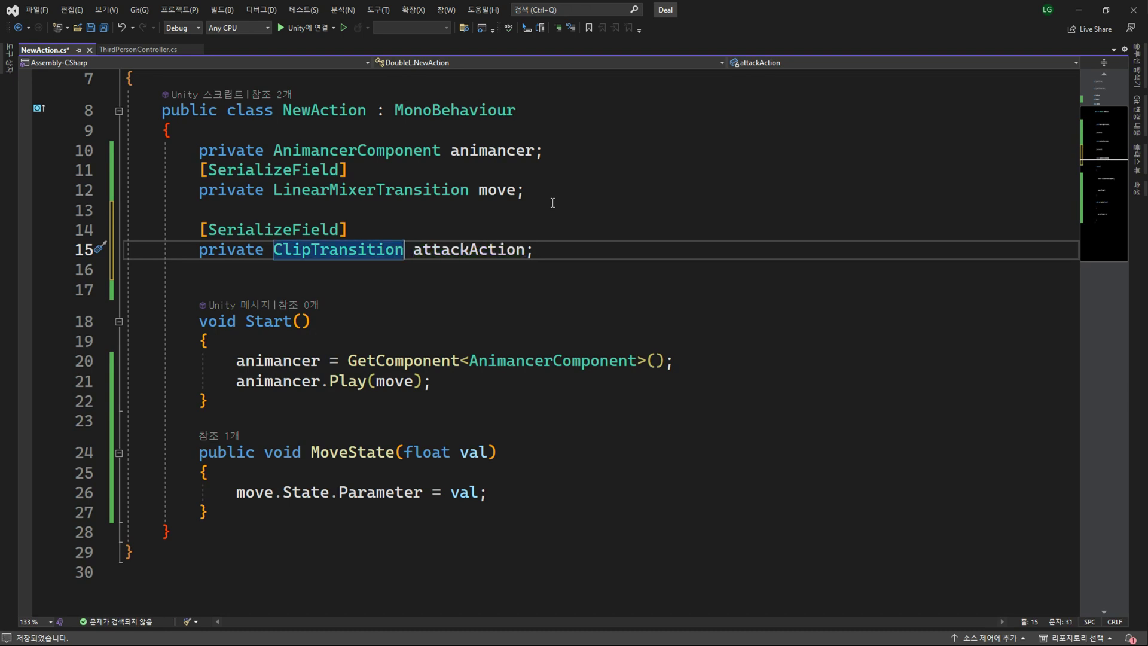
key("shift+Left")
key("shift+Left")
key("shift+Left")
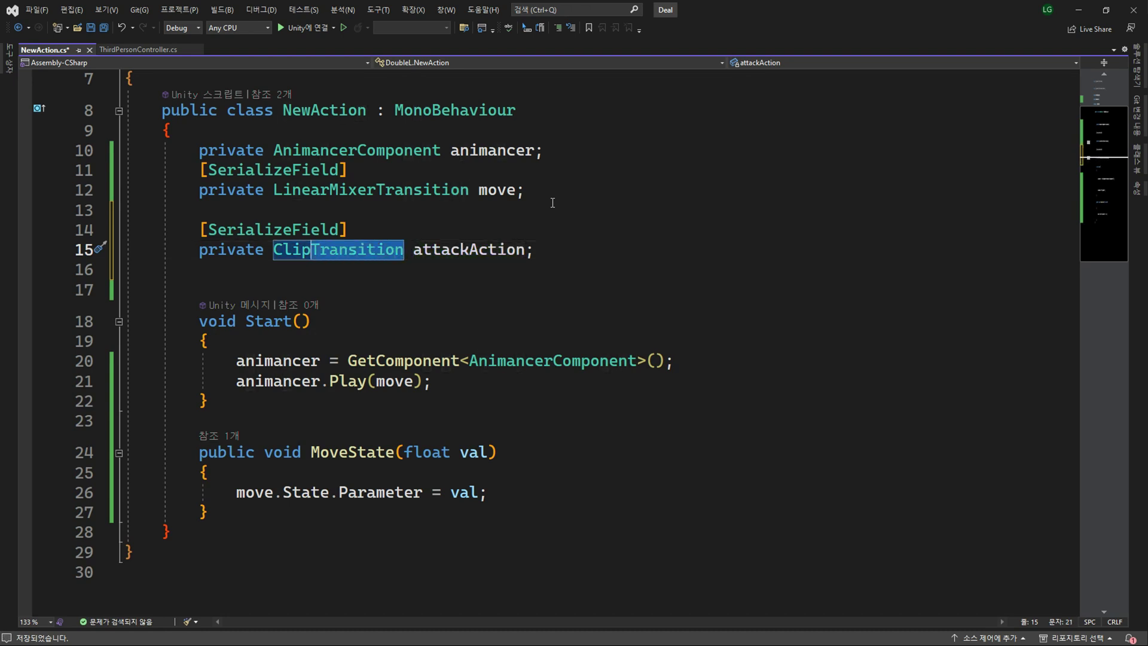
key("End")
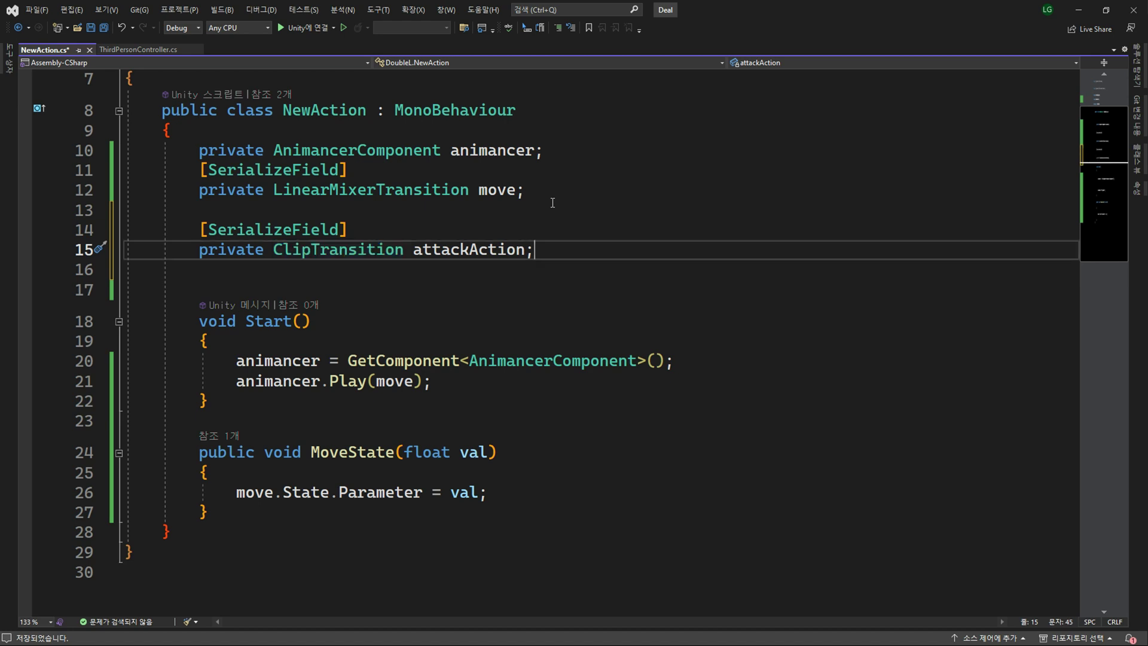
key("Return")
key("Return")
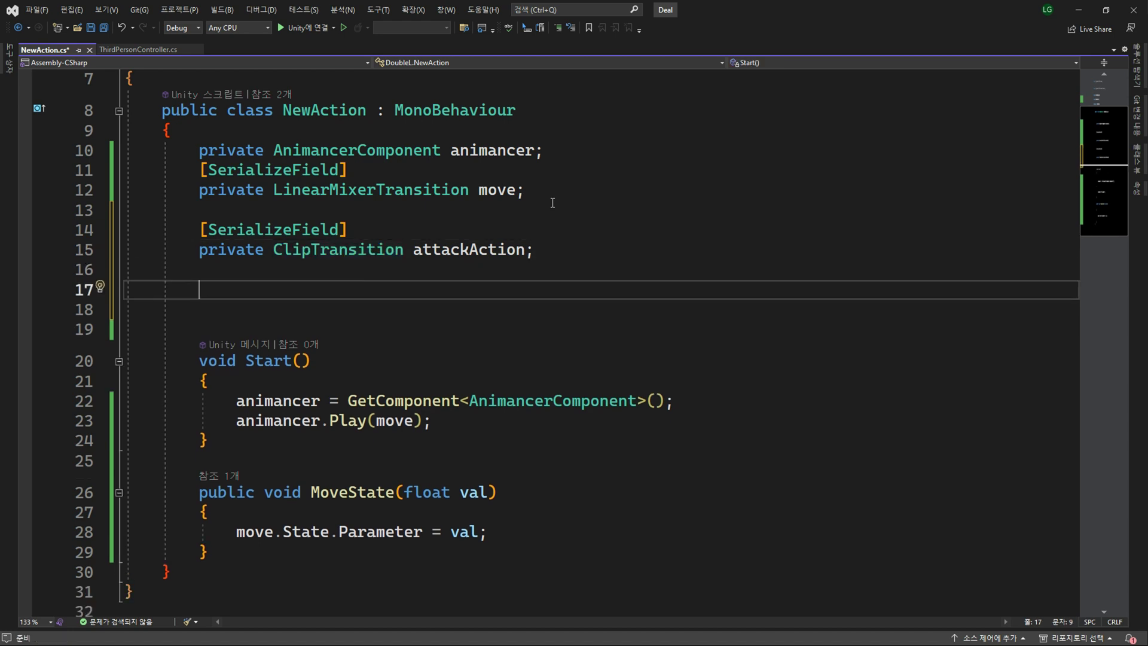
Declare public class MotionTransition : ClipTransition with a [SerializeField] private bool applyRootMotion field.
type("public class Mo")
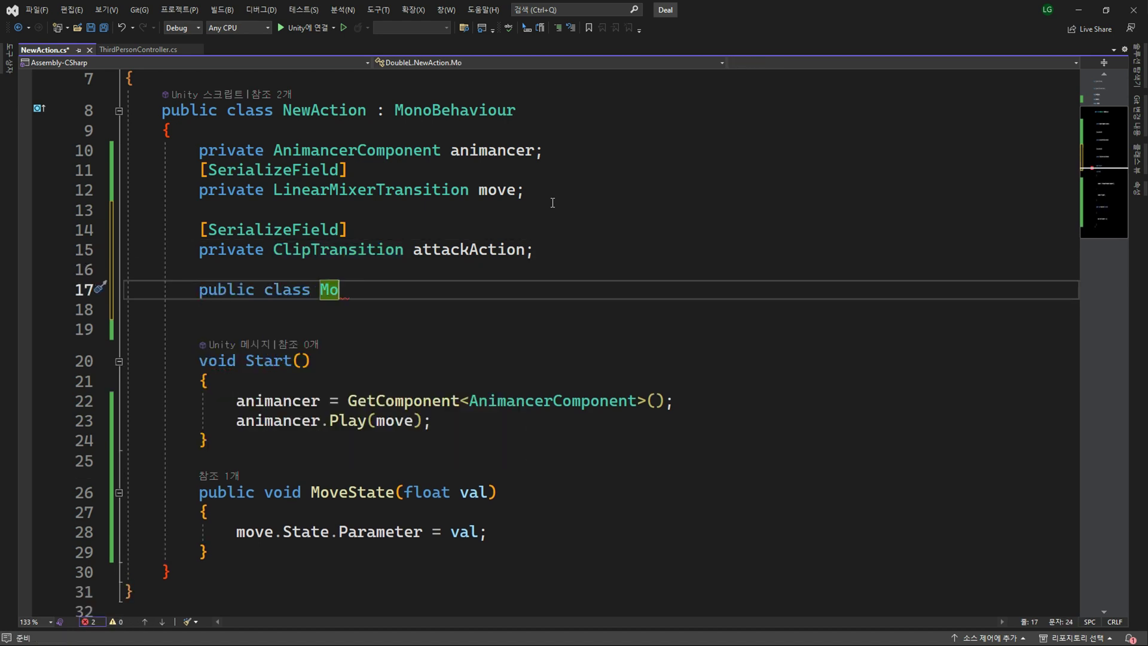
type("tionTransition : ")
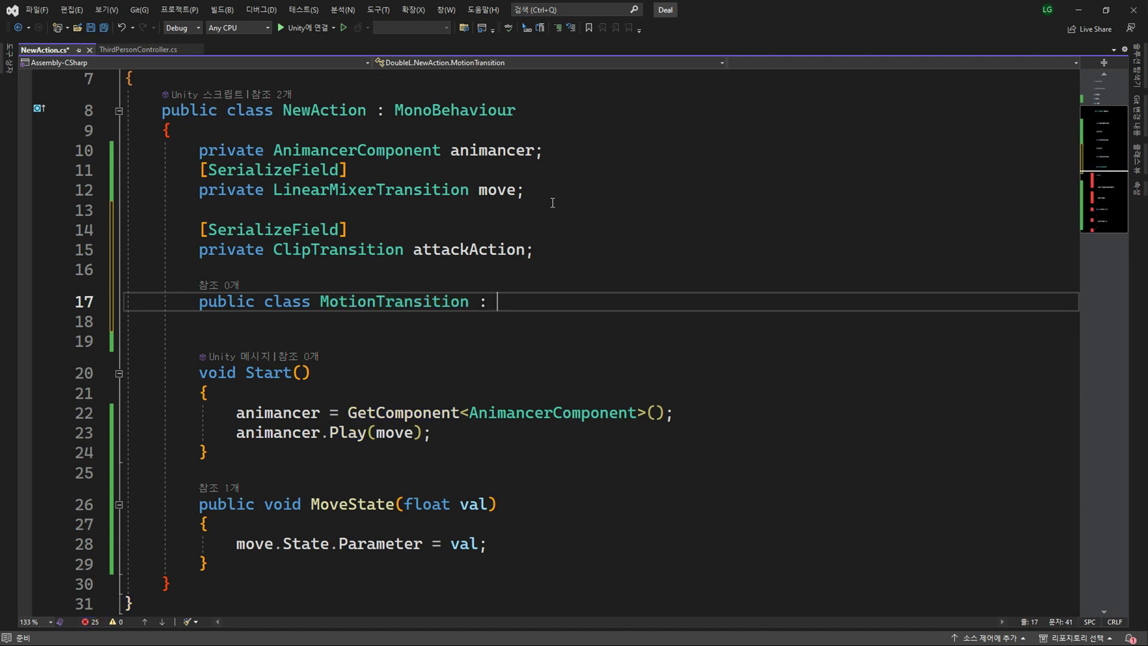
type("C")
key("Tab")
key("Return")
type("{")
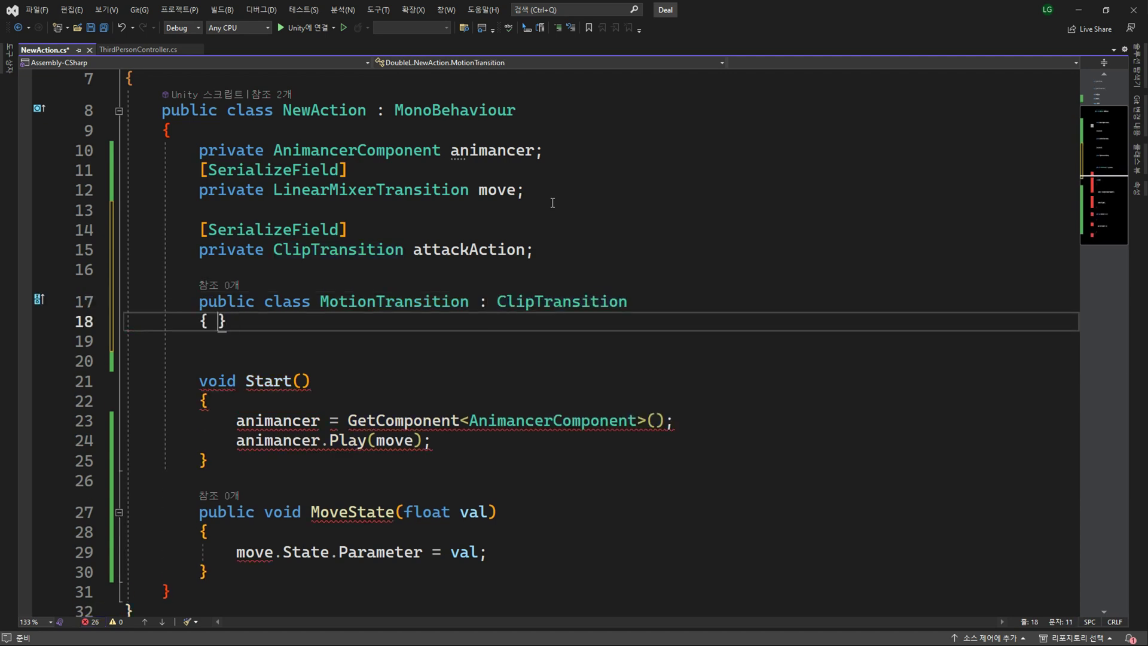
key("Return")
type("se")
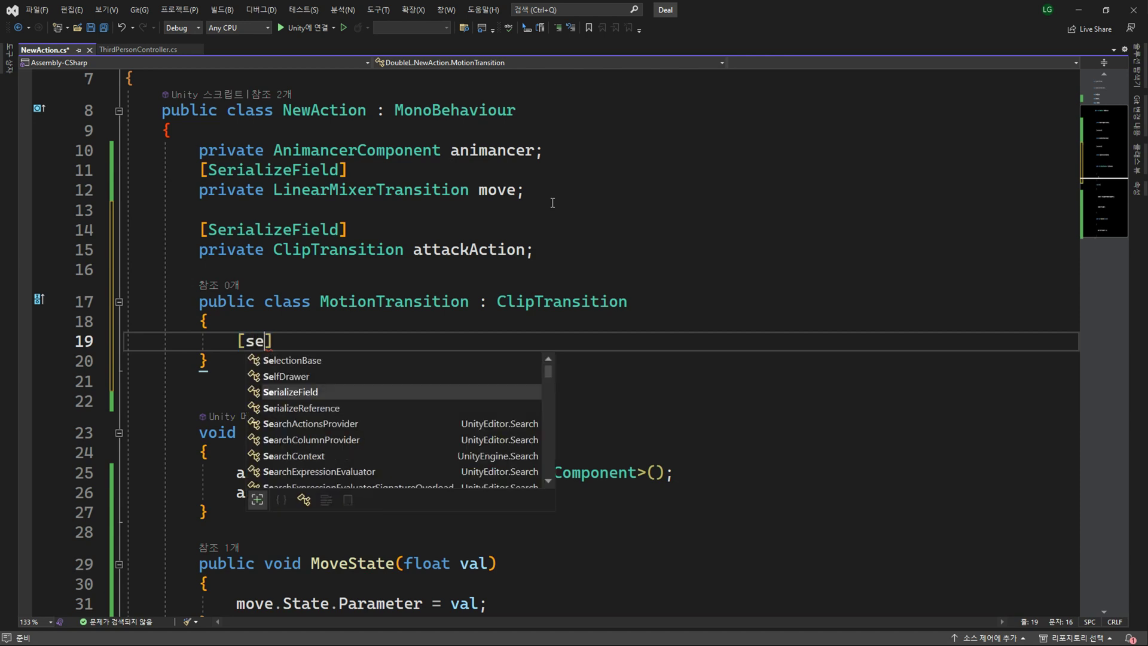
key("Tab")
key("Return")
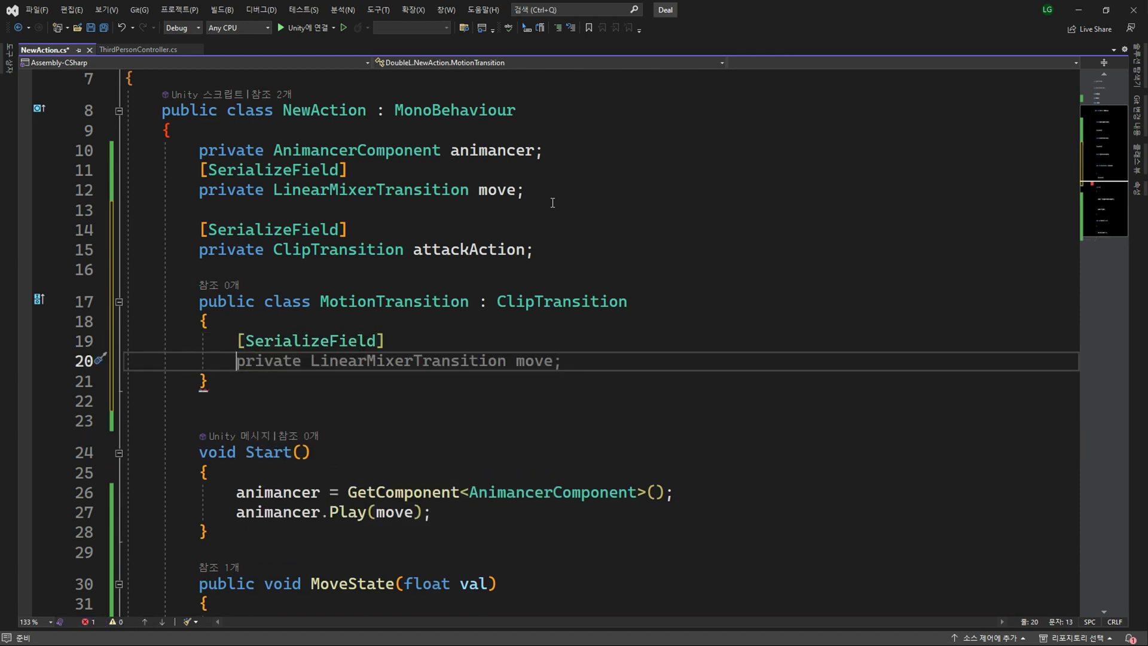
type("private bool app")
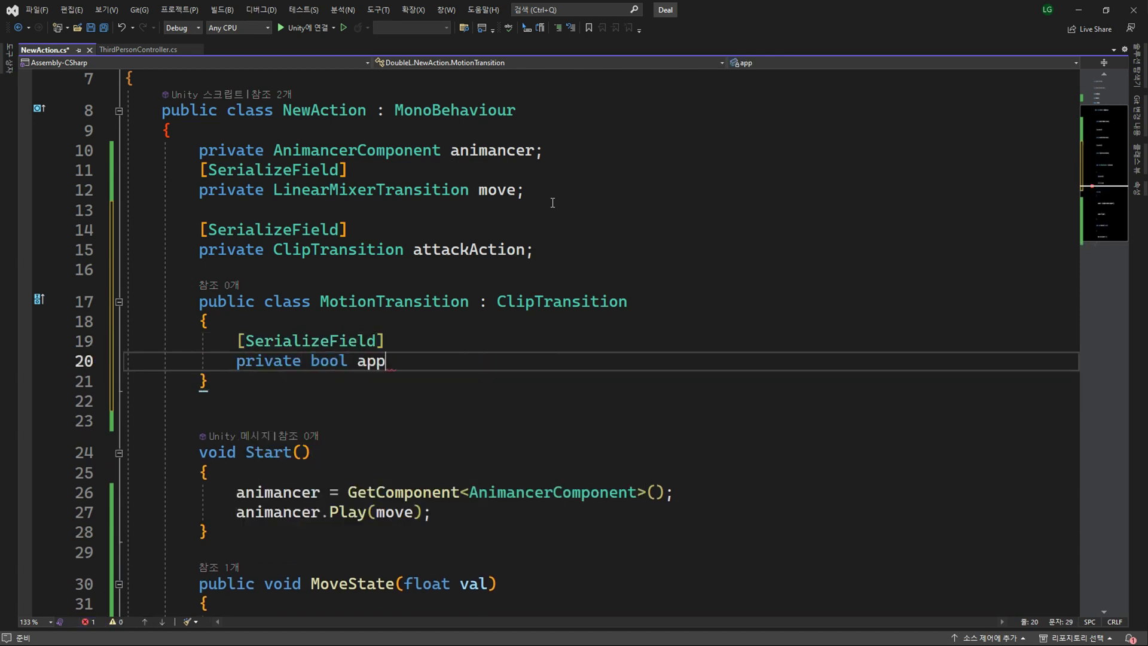
type("lyRootMotion;")
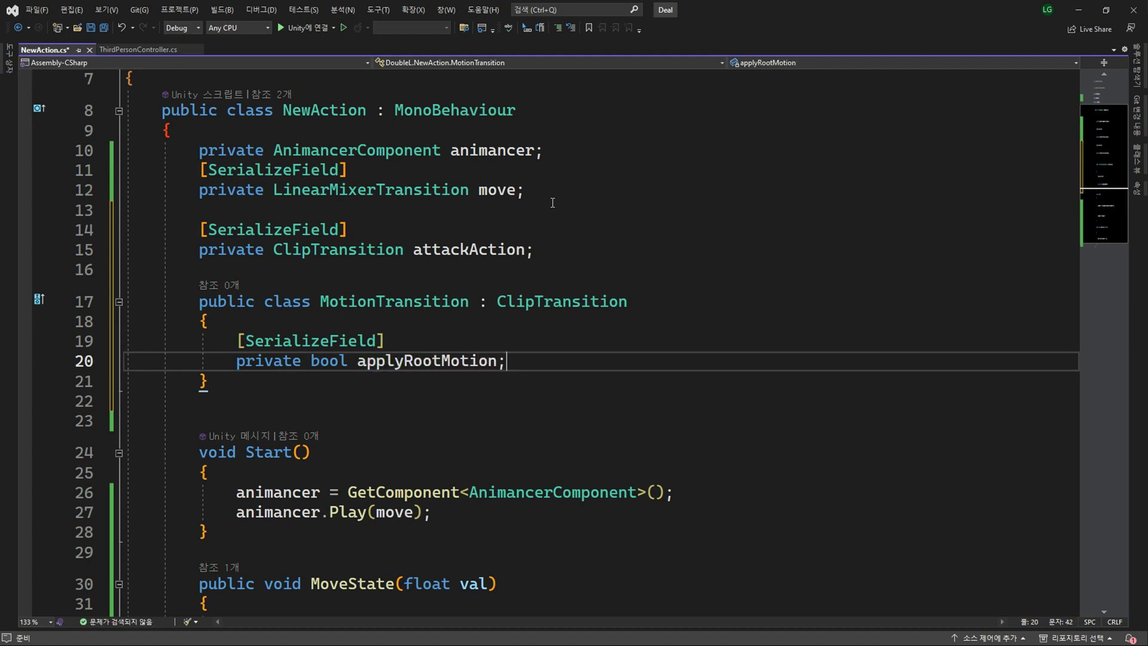
key("Return")
key("Return")
Override Apply to set state.Root.Component.Animator.applyRootMotion from the applyRootMotion flag.
type("public override")
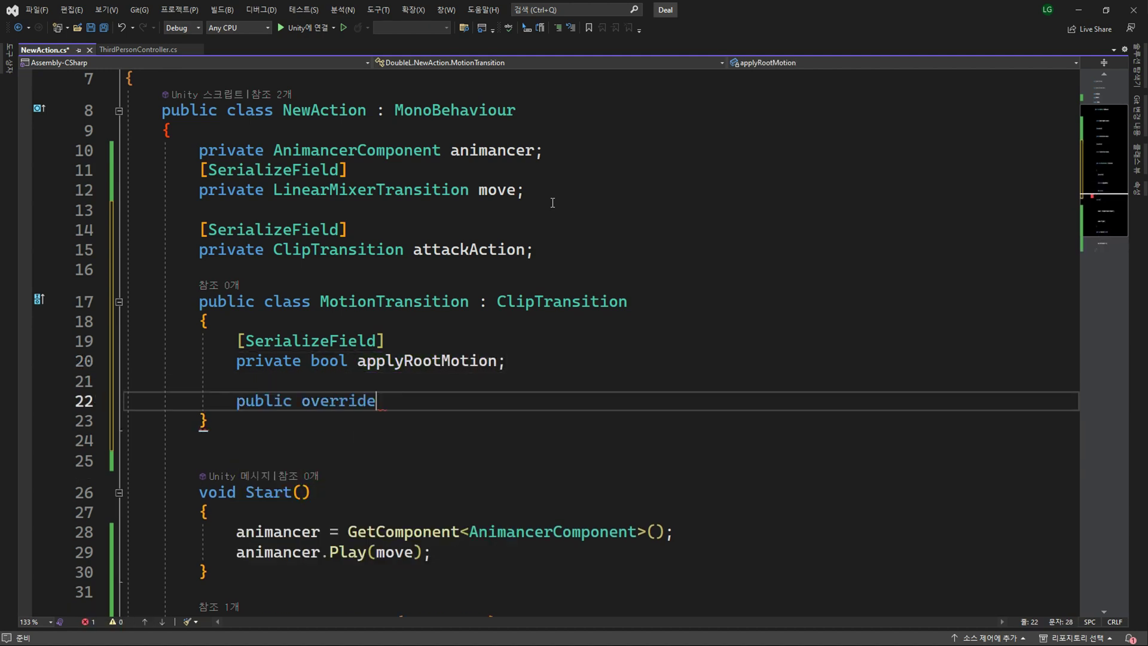
type(" void A")
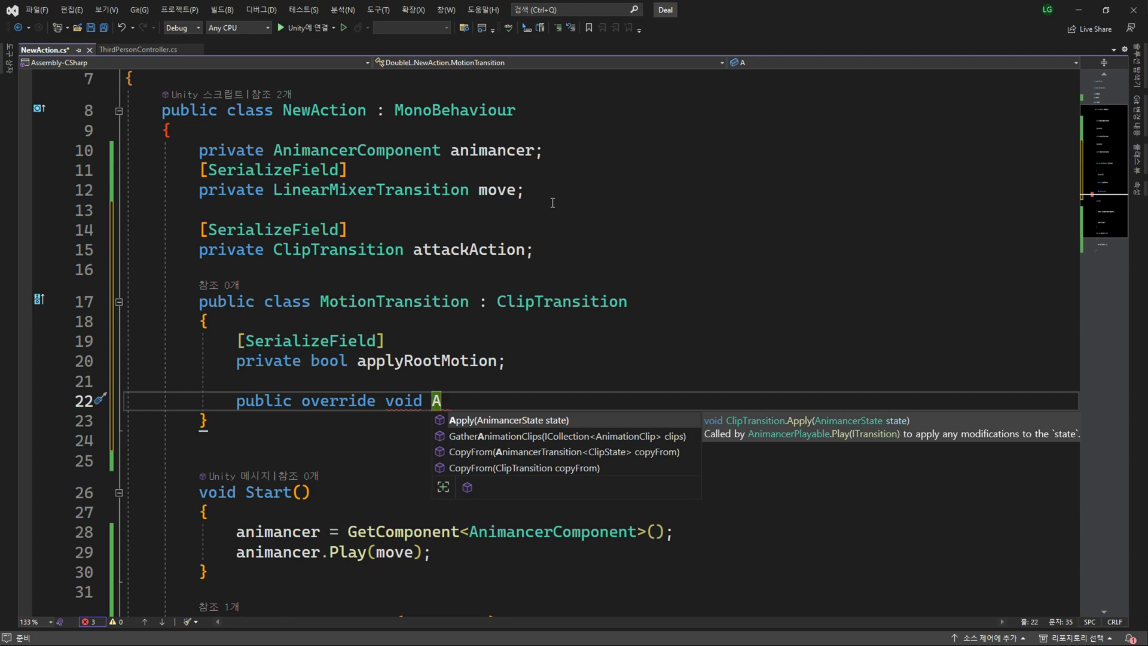
key("Tab")
scroll(554, 203, "down", 2)
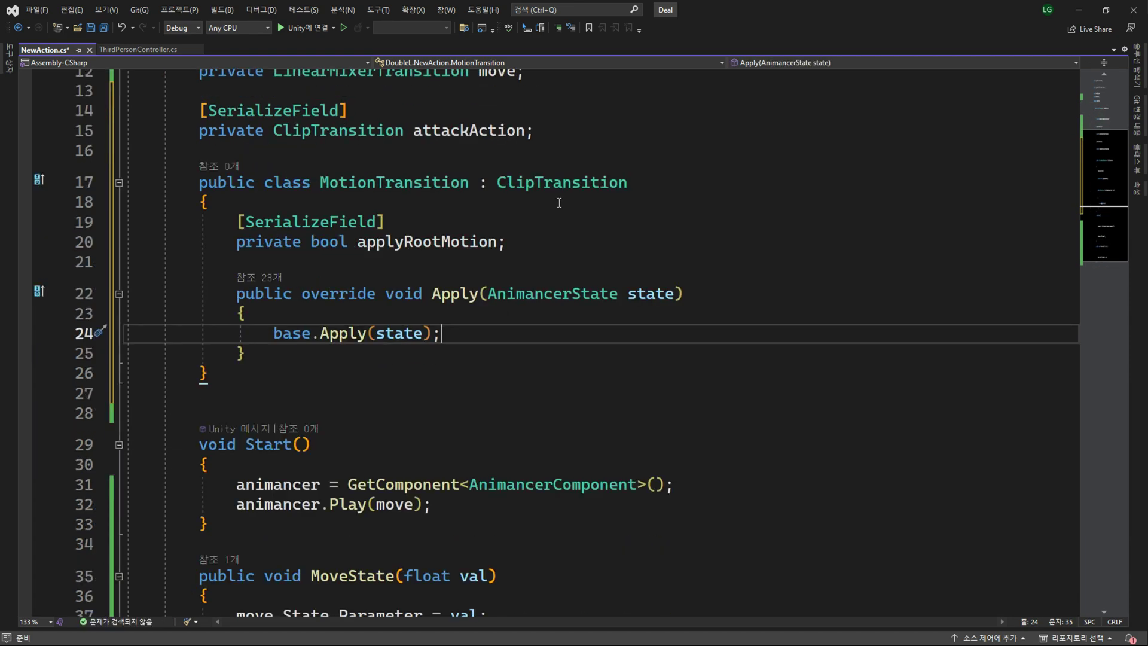
key("Return")
type("state.Roo")
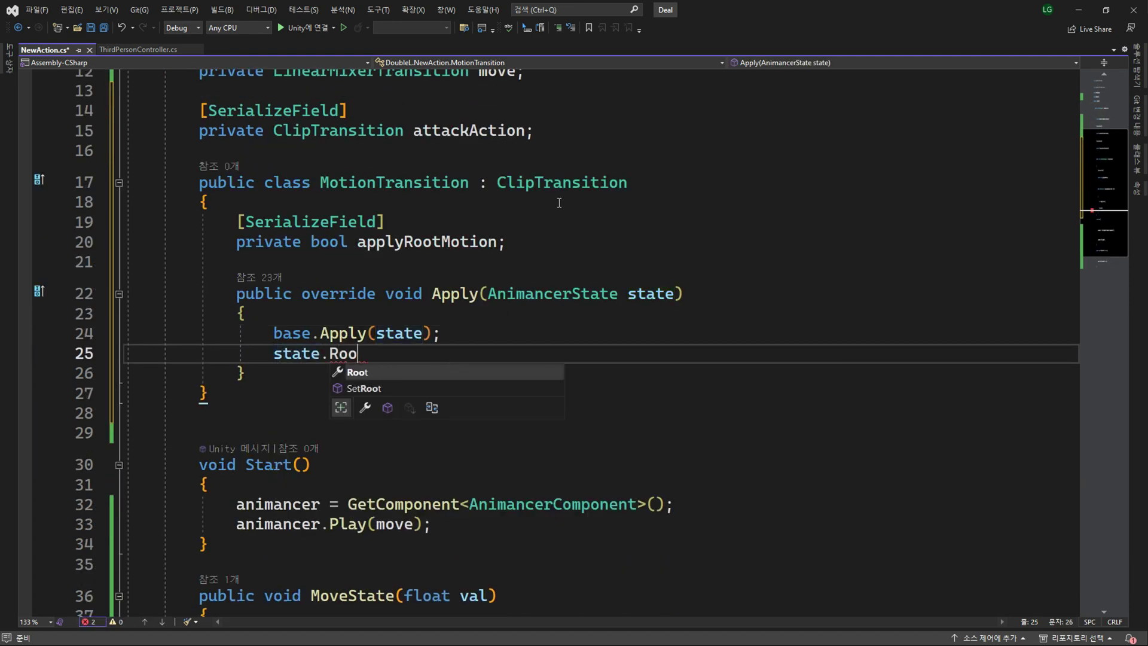
type("t.Comp")
key("Tab")
type(".Ani")
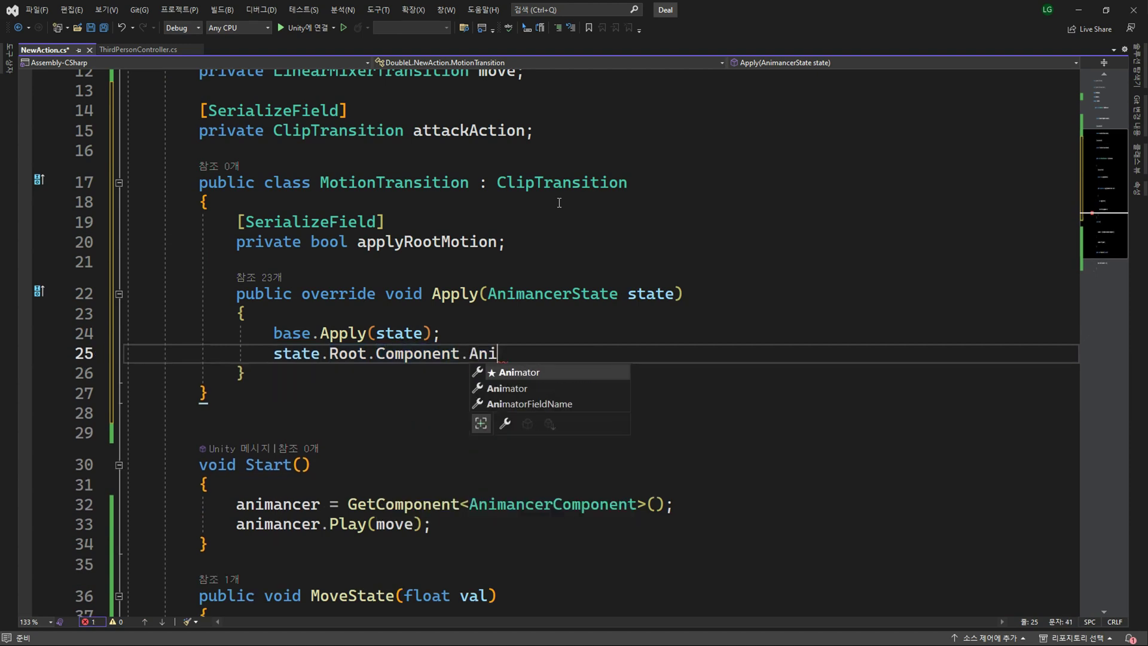
type("mator.app")
key("Tab")
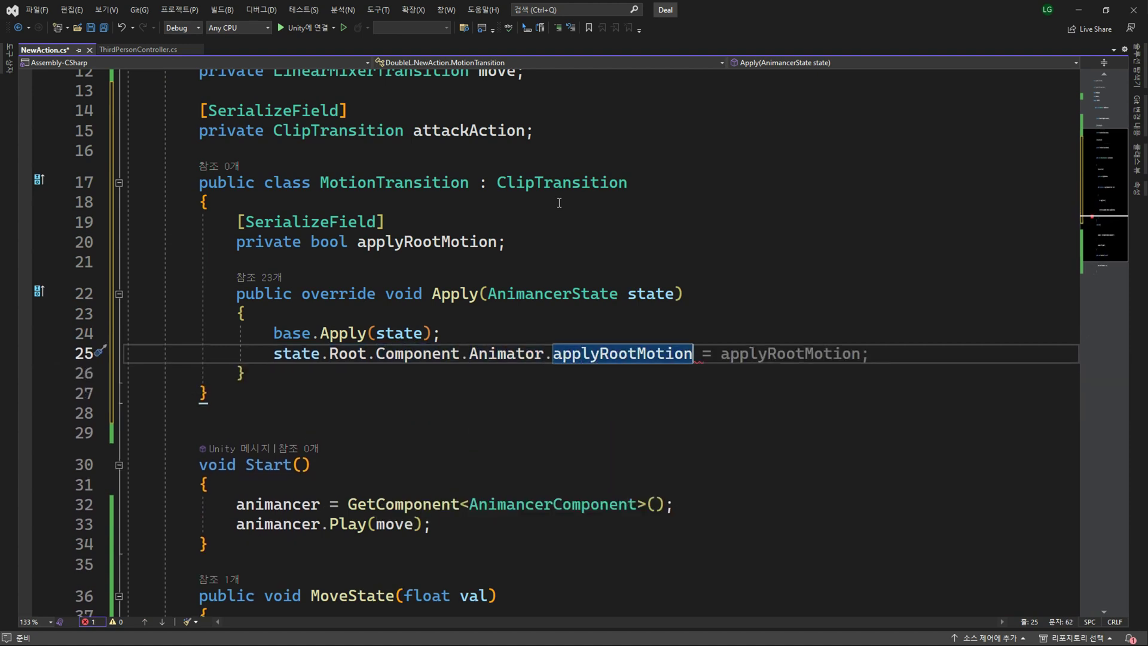
key("Tab")
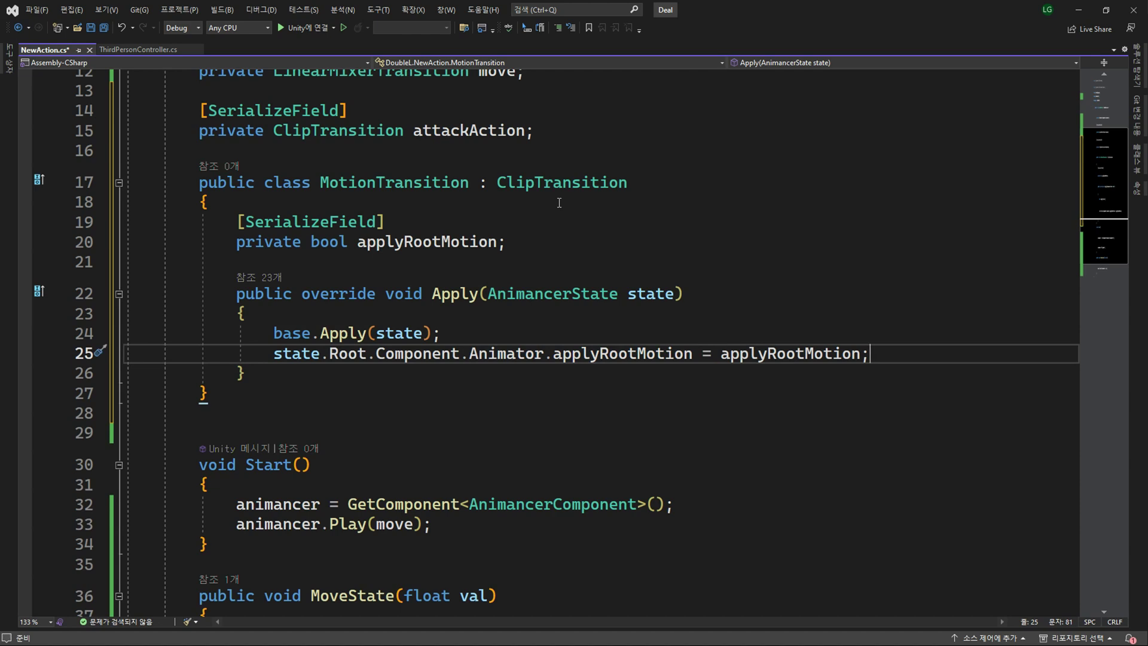
key("Up")
key("Up")
key("Up")
Mark MotionTransition [System.Serializable] and change attackAction's type to a MotionTransition[] array.
key("Return")
type("[System.")
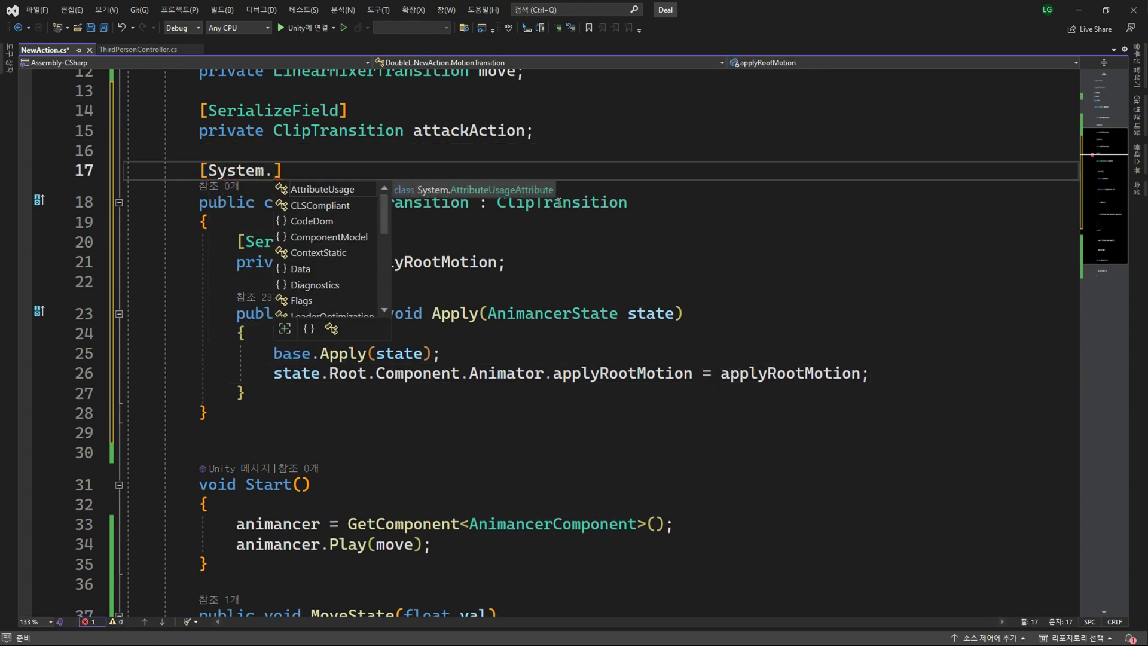
type("se]")
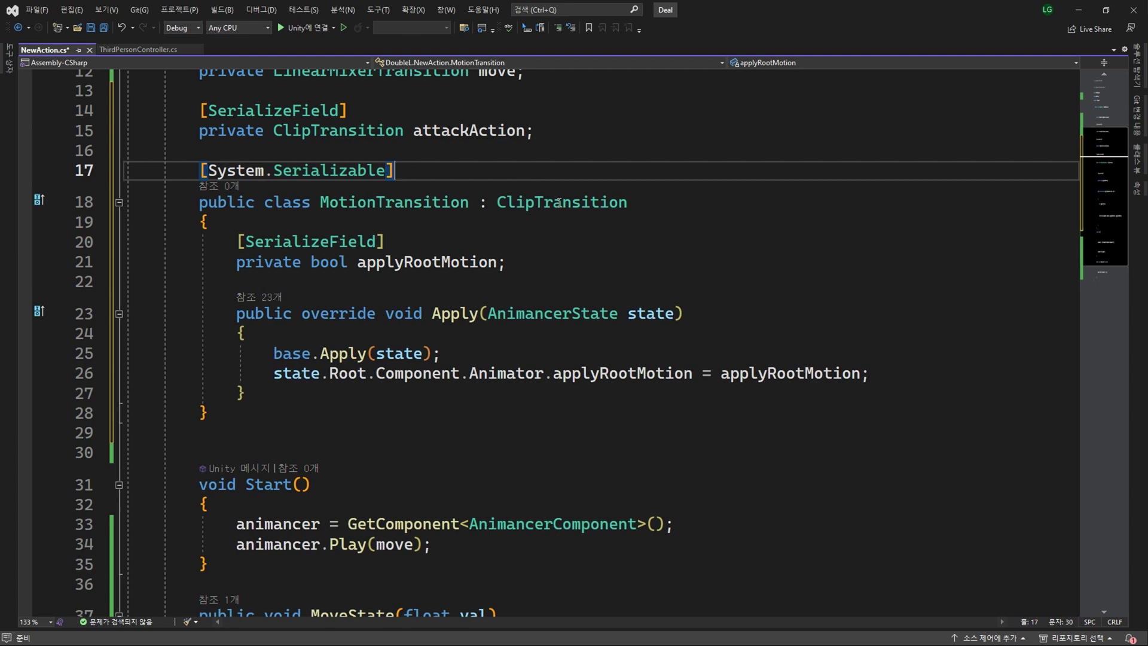
left_click(468, 203)
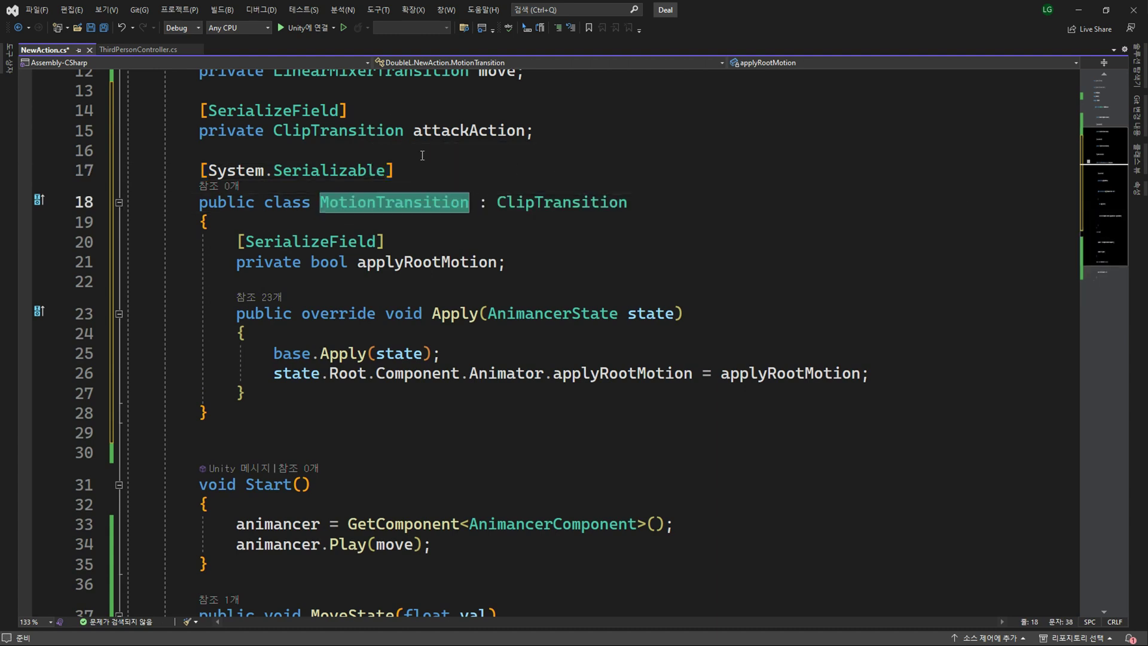
double_click(346, 131)
type("MotionTransition")
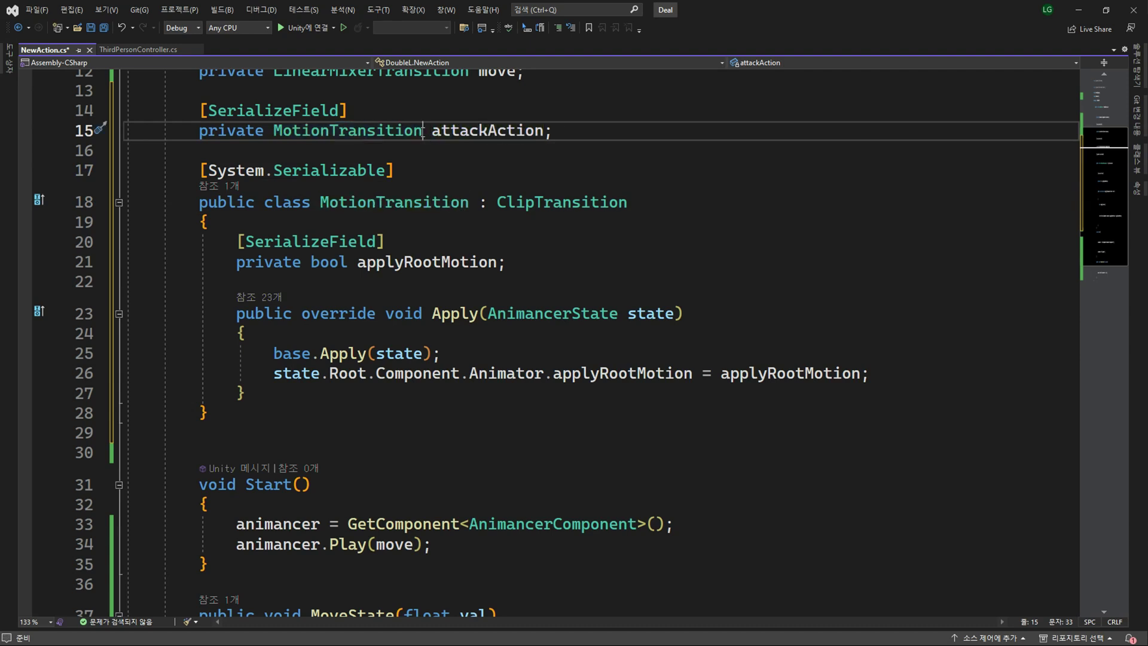
type("[]")
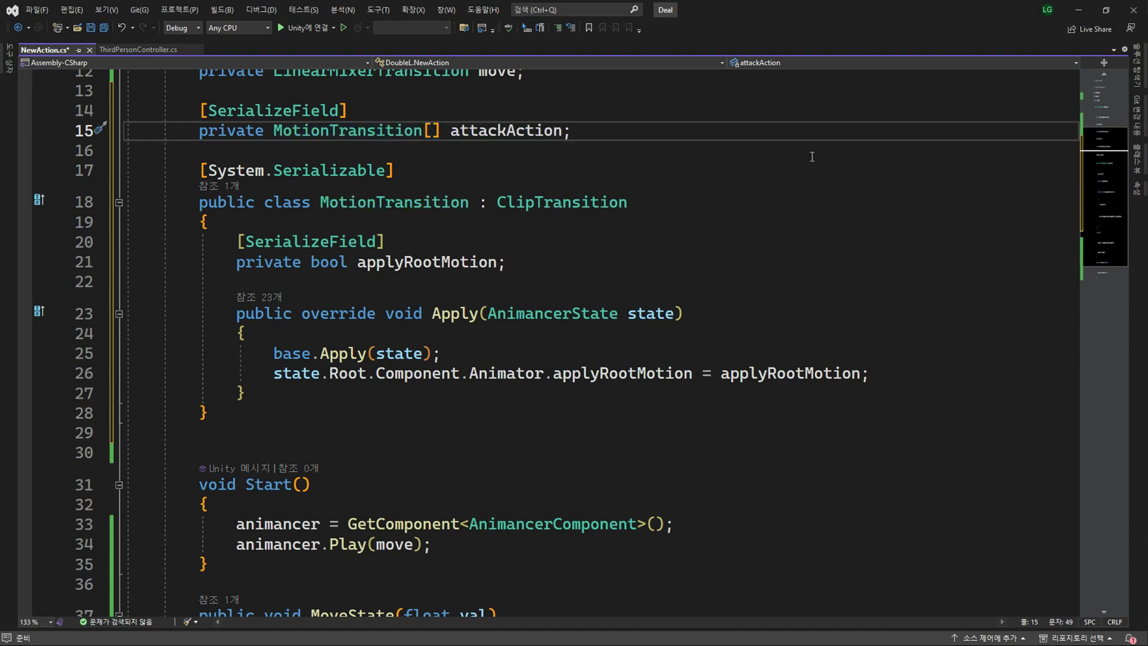
key("Return")
key("alt+Tab")
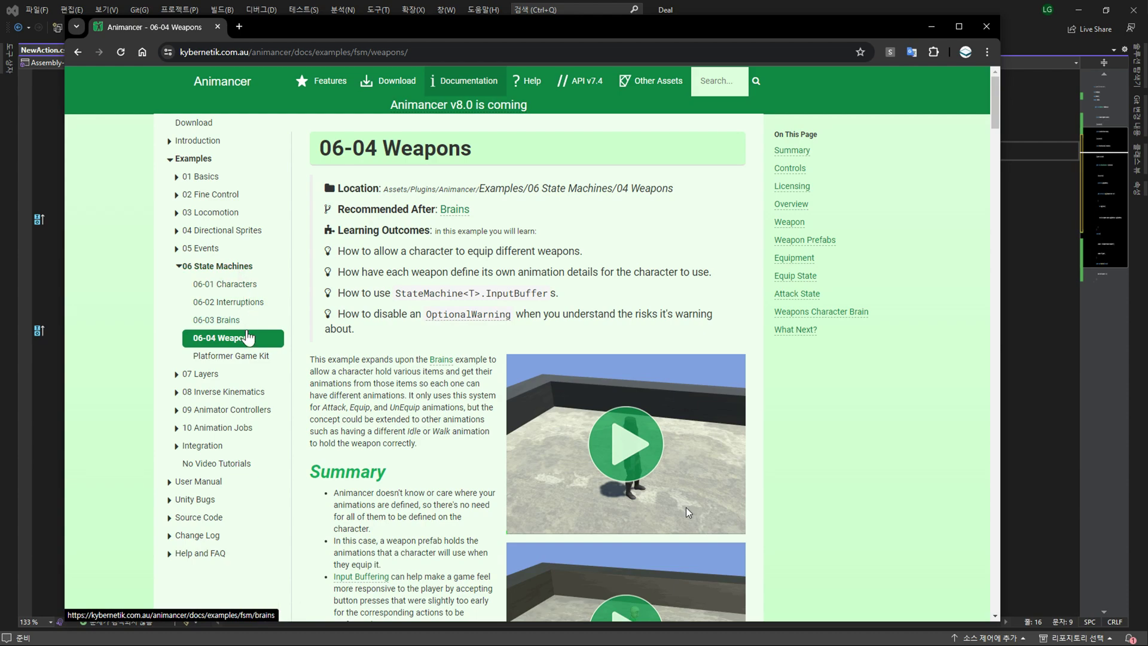
Scroll the 06-04 Weapons example page down to the Attack State section.
scroll(469, 370, "down", 5)
scroll(470, 369, "down", 4)
scroll(470, 370, "down", 9)
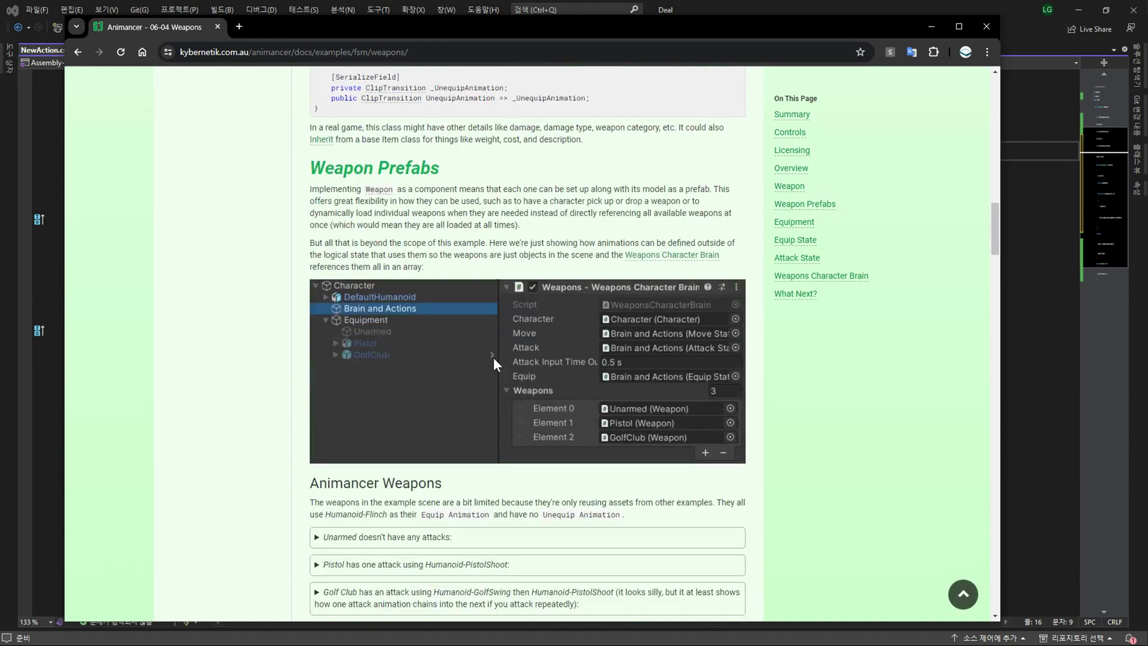
scroll(493, 357, "down", 3)
scroll(493, 363, "down", 6)
scroll(493, 362, "down", 6)
scroll(493, 363, "down", 6)
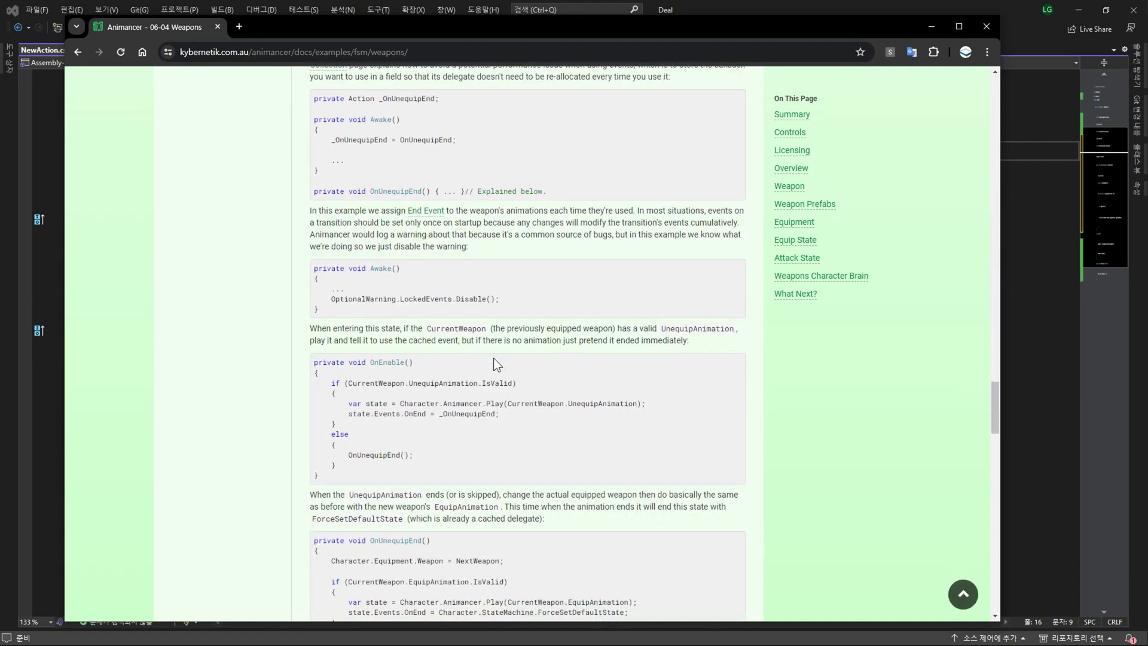
scroll(493, 362, "down", 6)
scroll(494, 358, "down", 2)
scroll(495, 357, "down", 4)
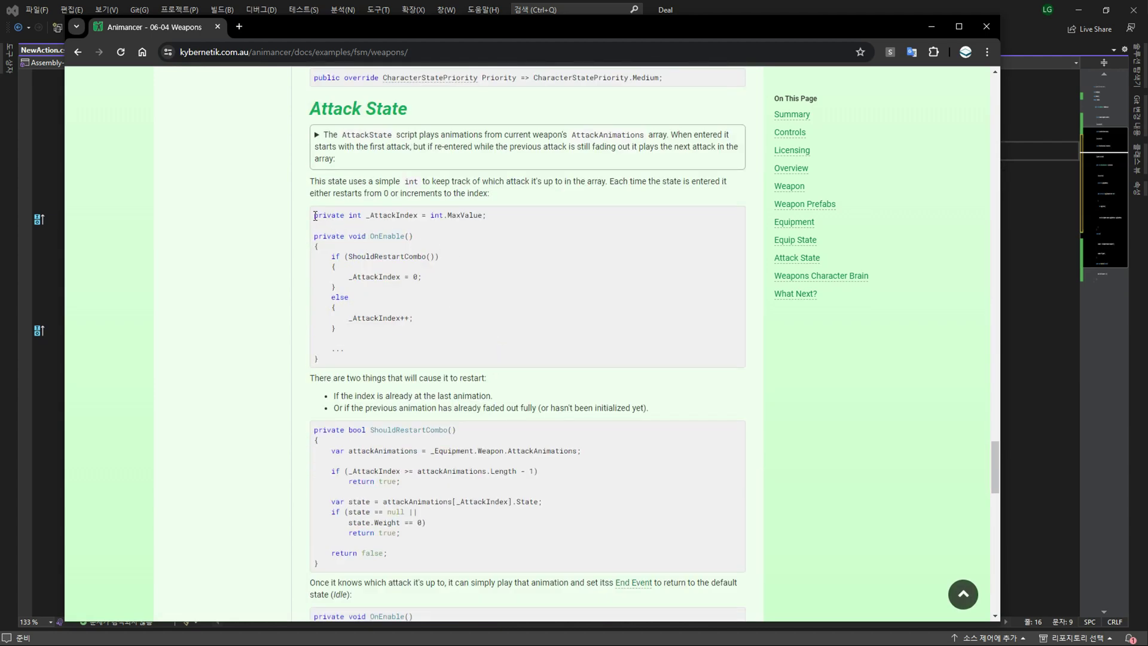
Paste the _AttackIndex = int.MaxValue field and add private bool isAttack = false; below it.
key("alt+Tab")
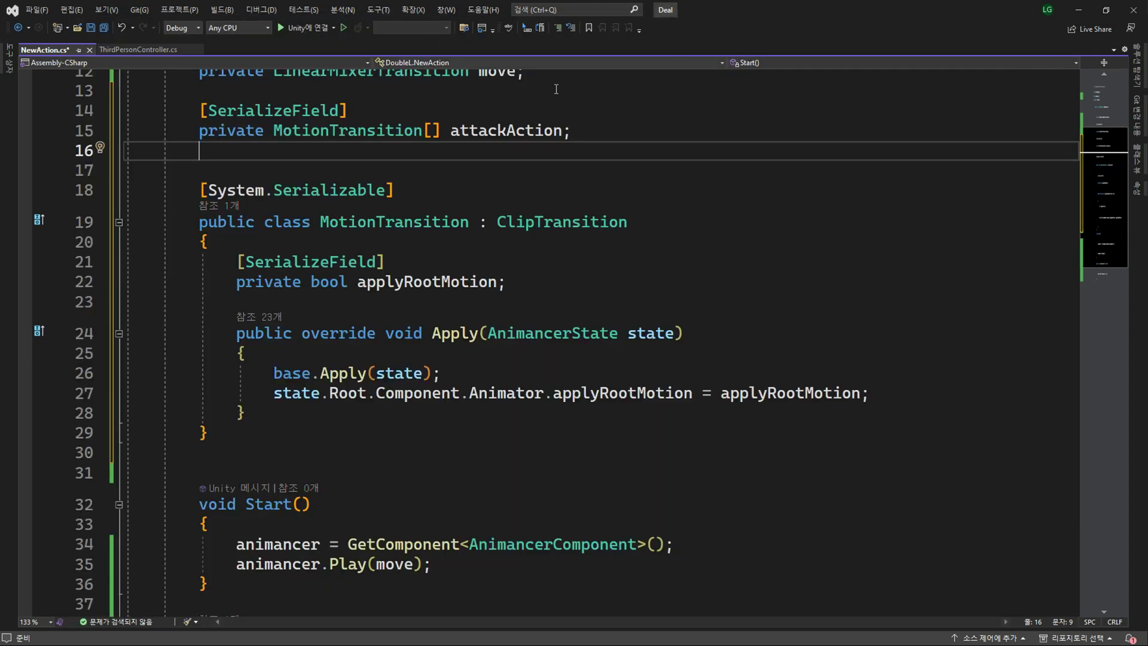
type("private int _AttackIndex = int.MaxValue;")
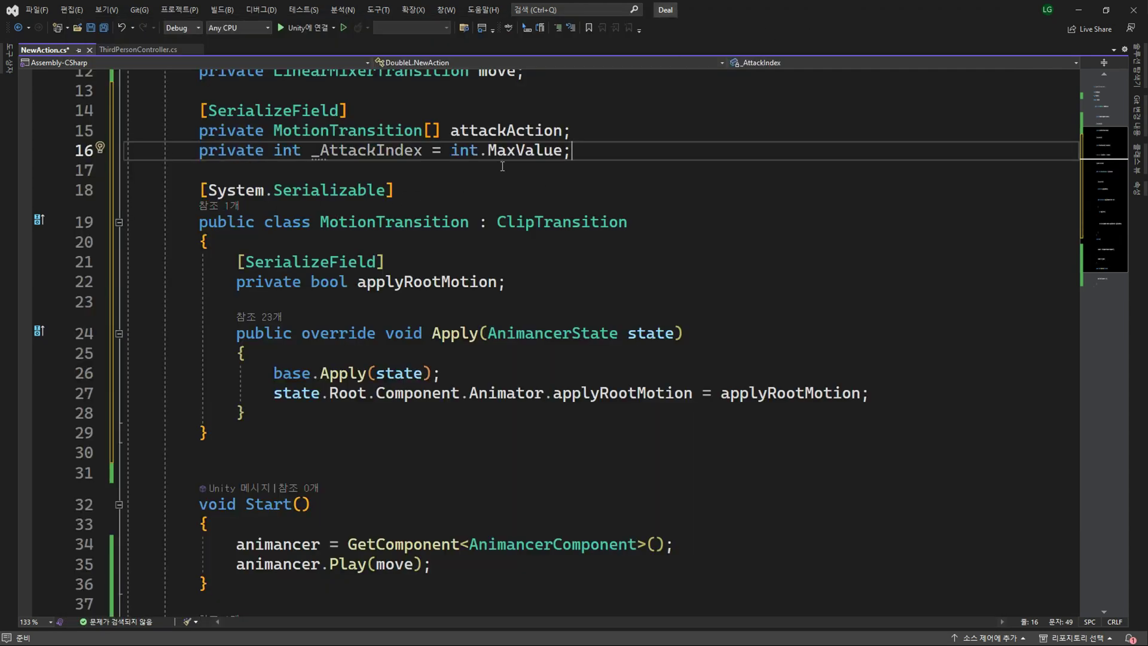
key("Return")
type("pri")
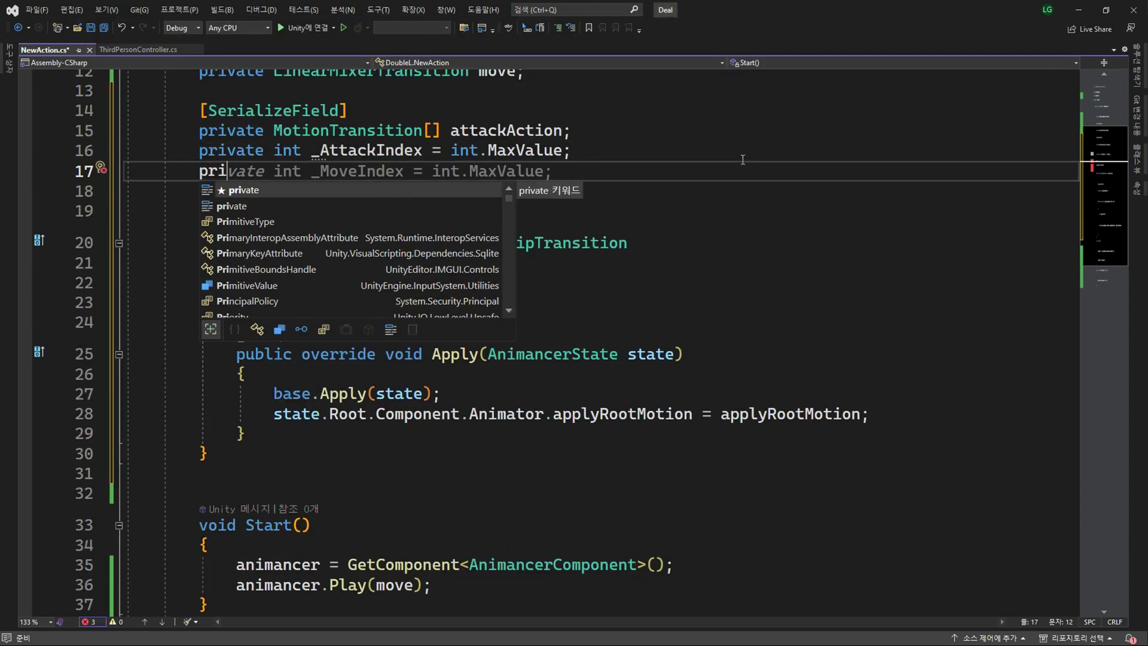
key("space")
type("vate bool")
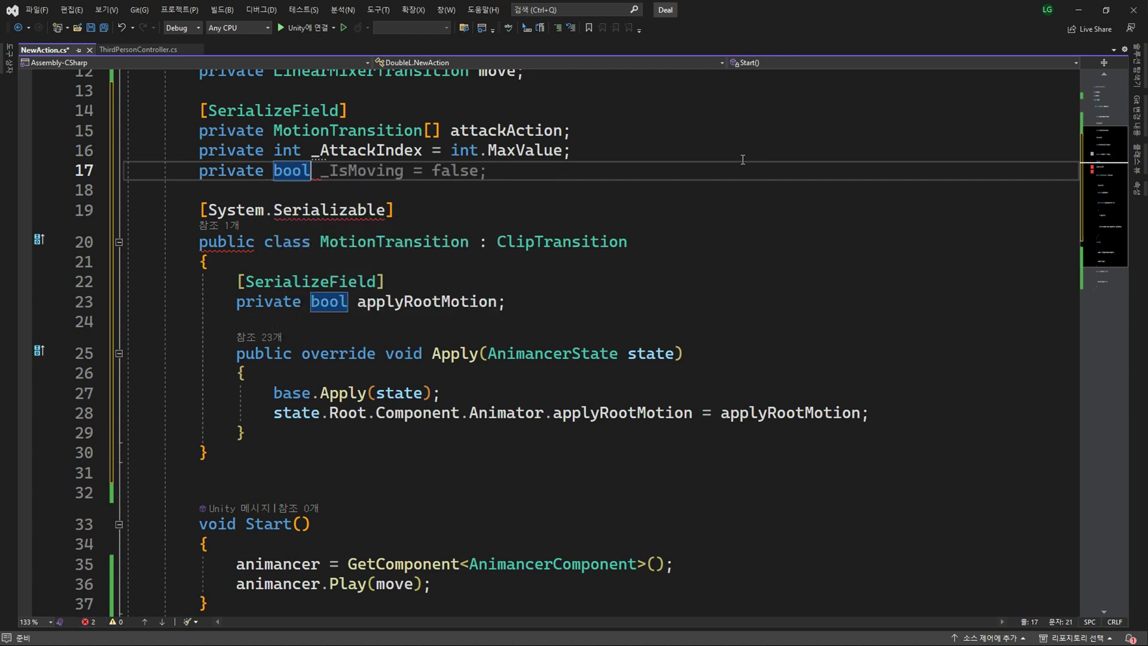
type(" isAttack")
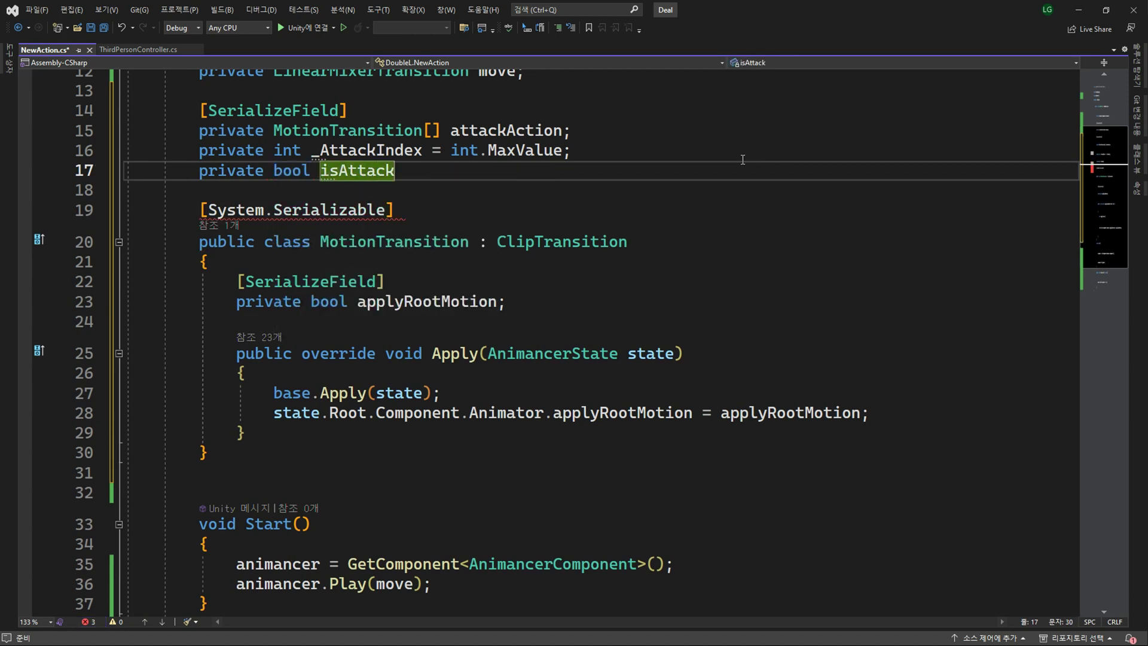
type(" = false;")
scroll(688, 228, "down", 5)
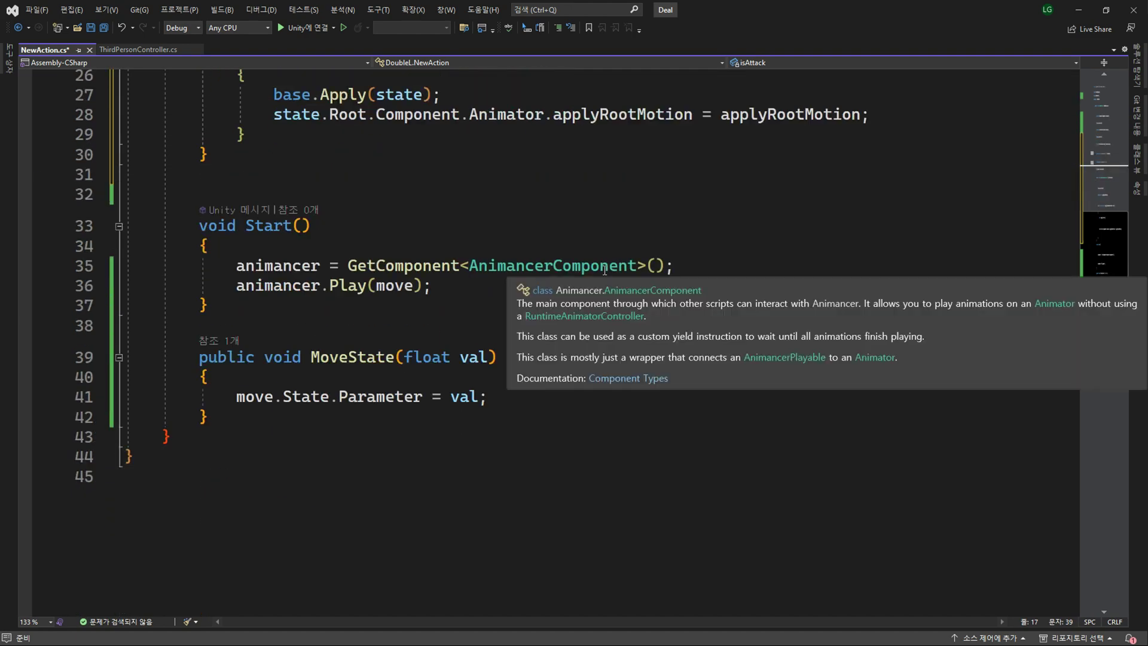
Begin a PlayIdle method below MoveState that sets move.State.Parameter to 0.
scroll(616, 275, "down", 2)
left_click(626, 305)
key("Return")
key("Return")
type("private")
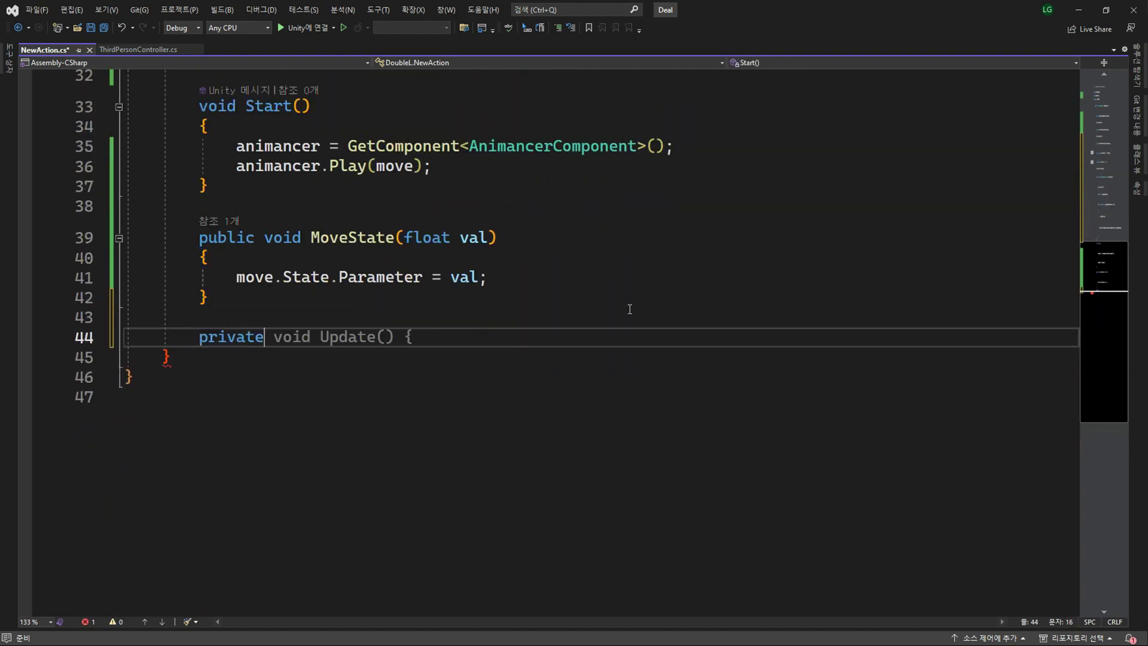
type(" void OnPla")
key("BackSpace")
key("BackSpace")
key("BackSpace")
type("PlayI")
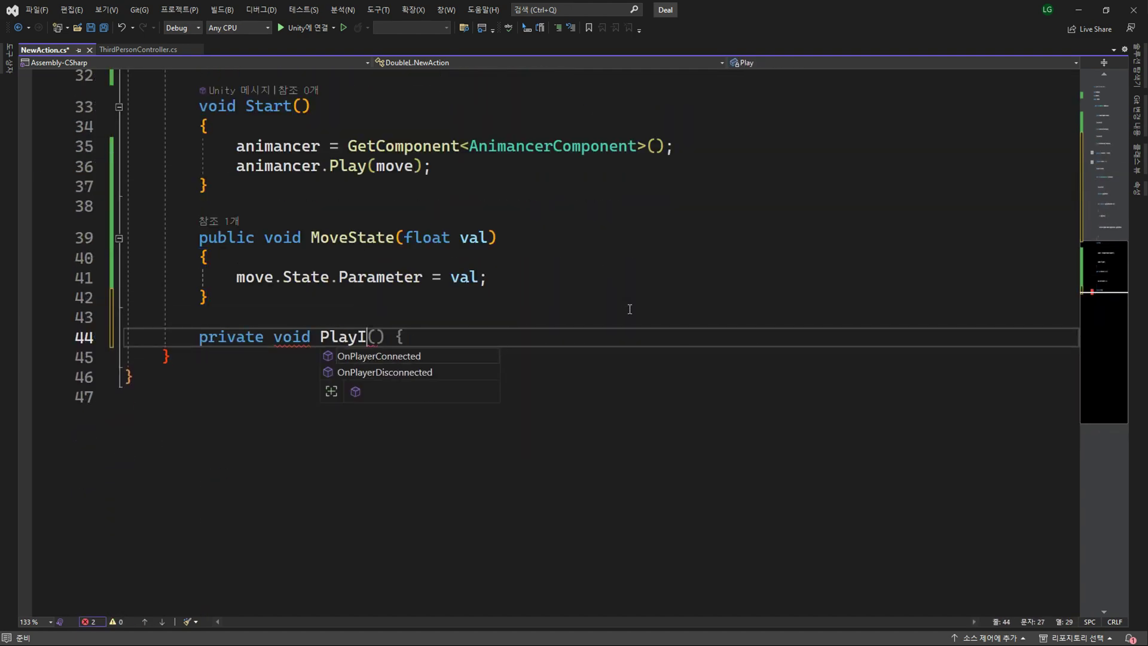
type("dle{")
key("Return")
type("move.")
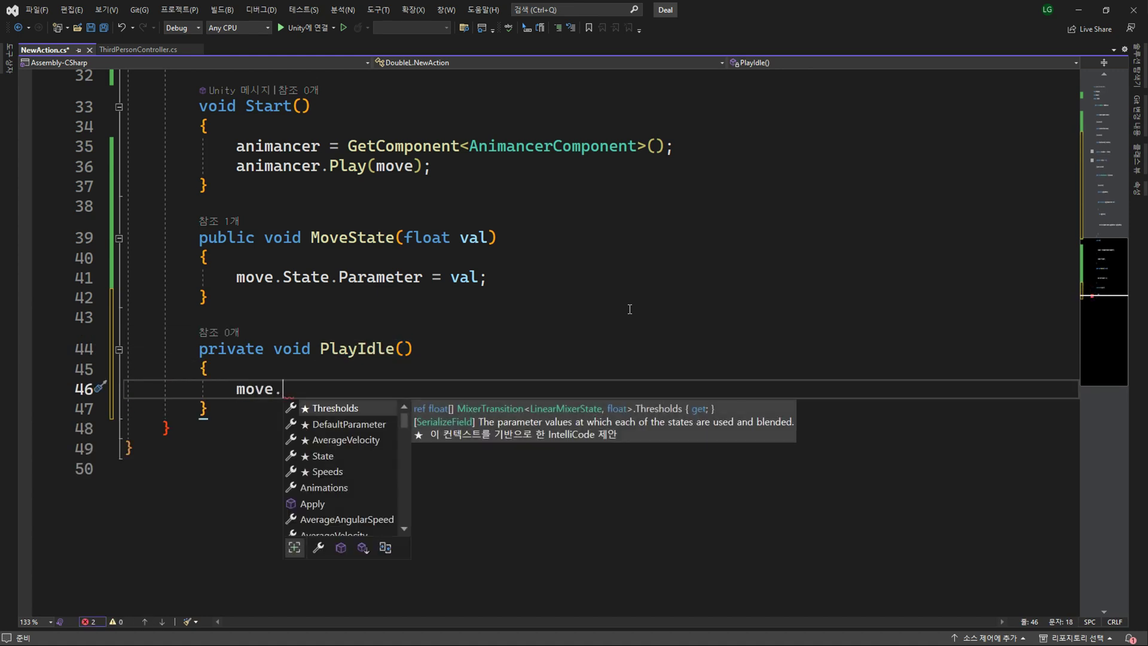
type("State.Pa")
key("Tab")
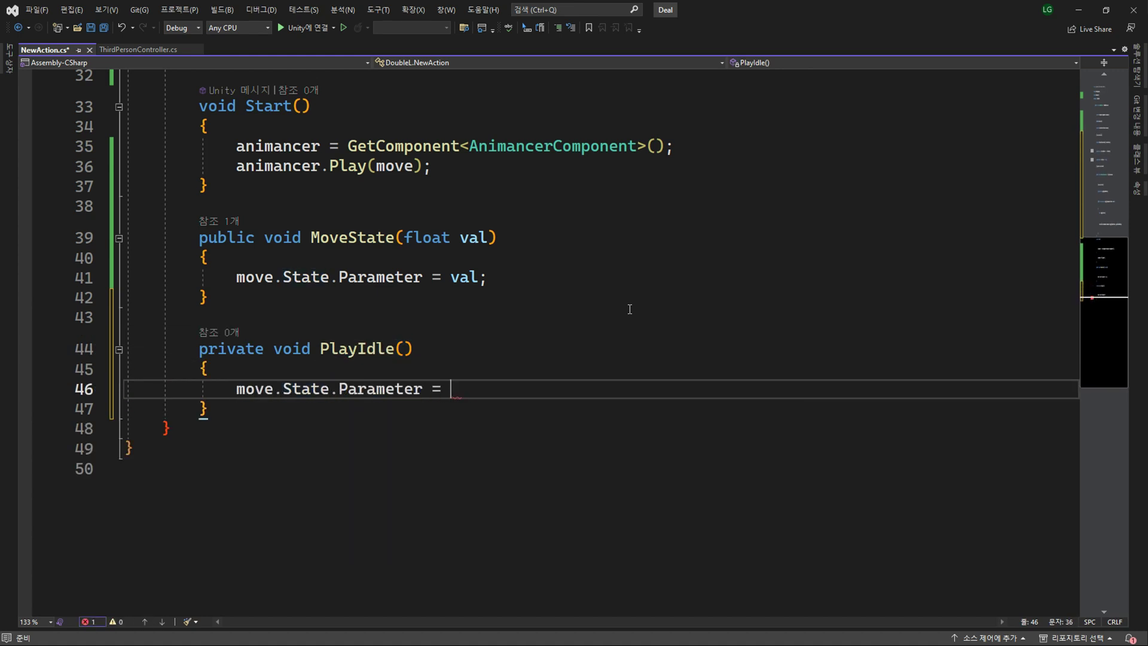
type("0;")
key("Return")
Make PlayIdle set applyRootMotion to false, call animancer.Play(move) and reset isAttack to false.
type("move.State")
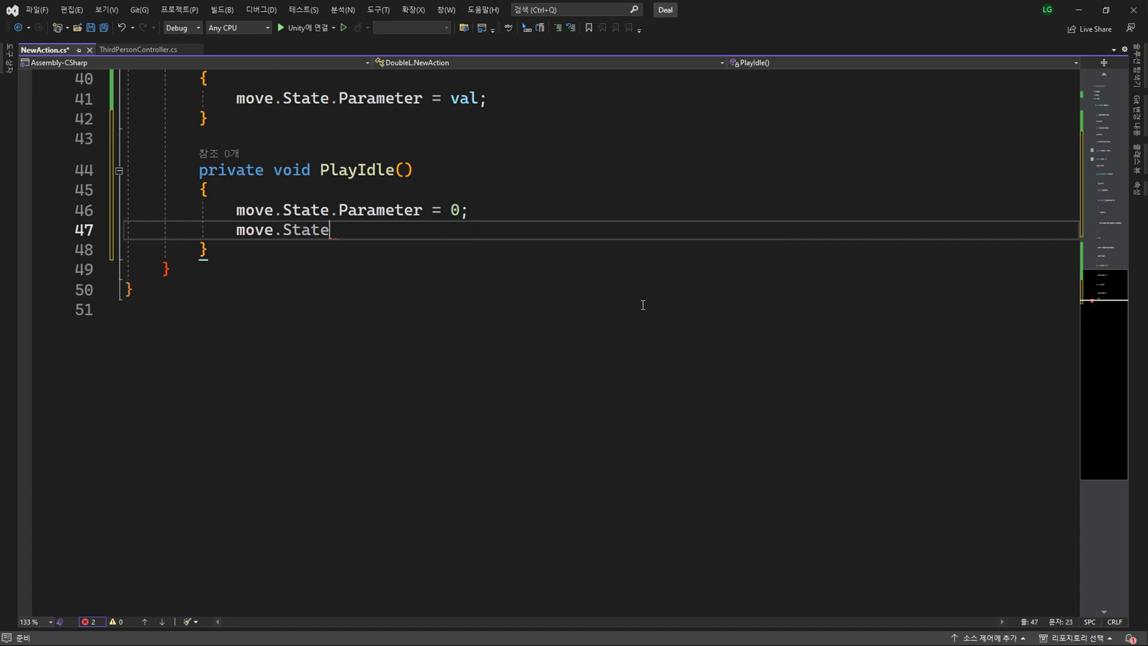
type(".root.Component.")
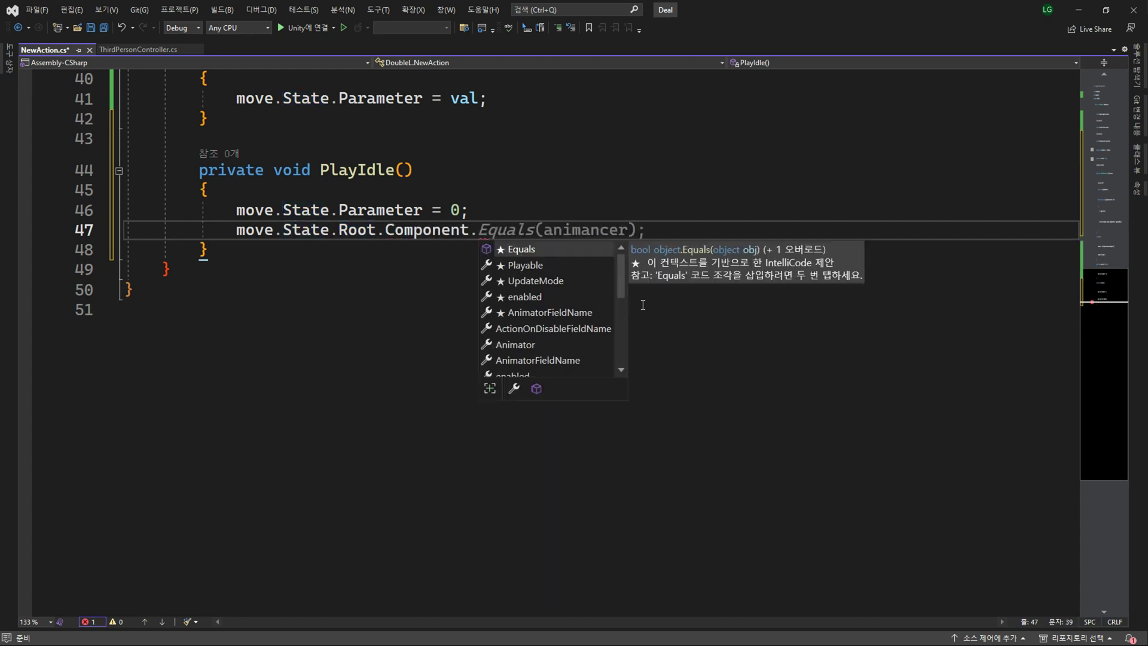
type("Animator.a")
key("Down")
key("Down")
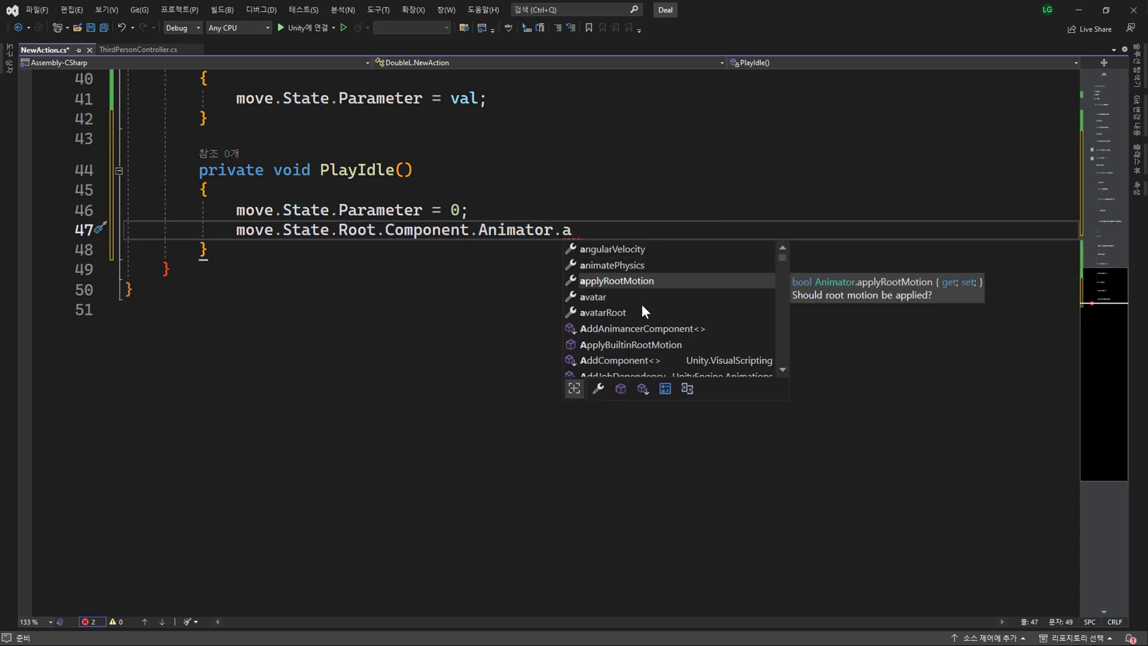
key("space")
type("= false;")
key("Return")
type("ani")
key("Tab")
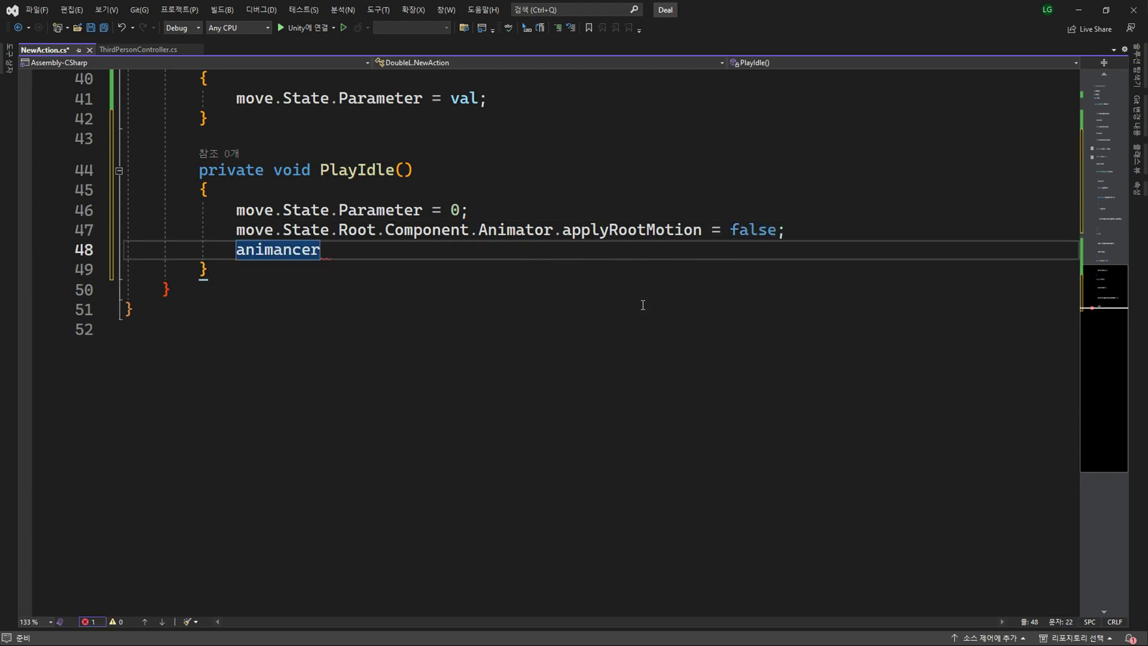
type(".Play();")
key("Tab")
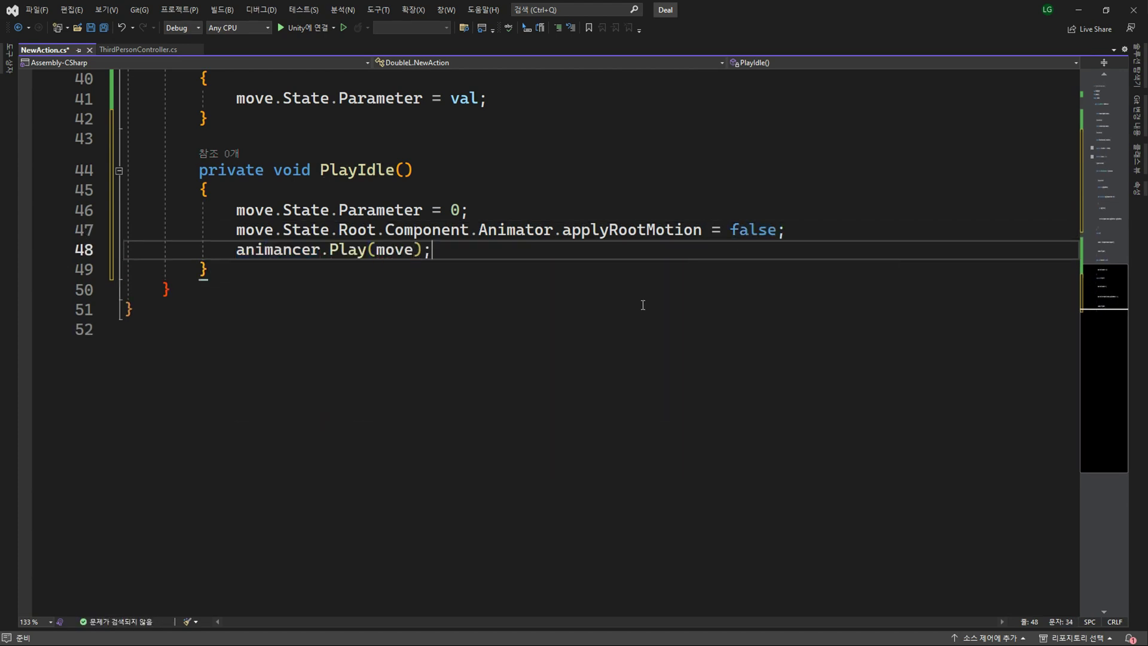
key("End")
key("Return")
type("is = fa")
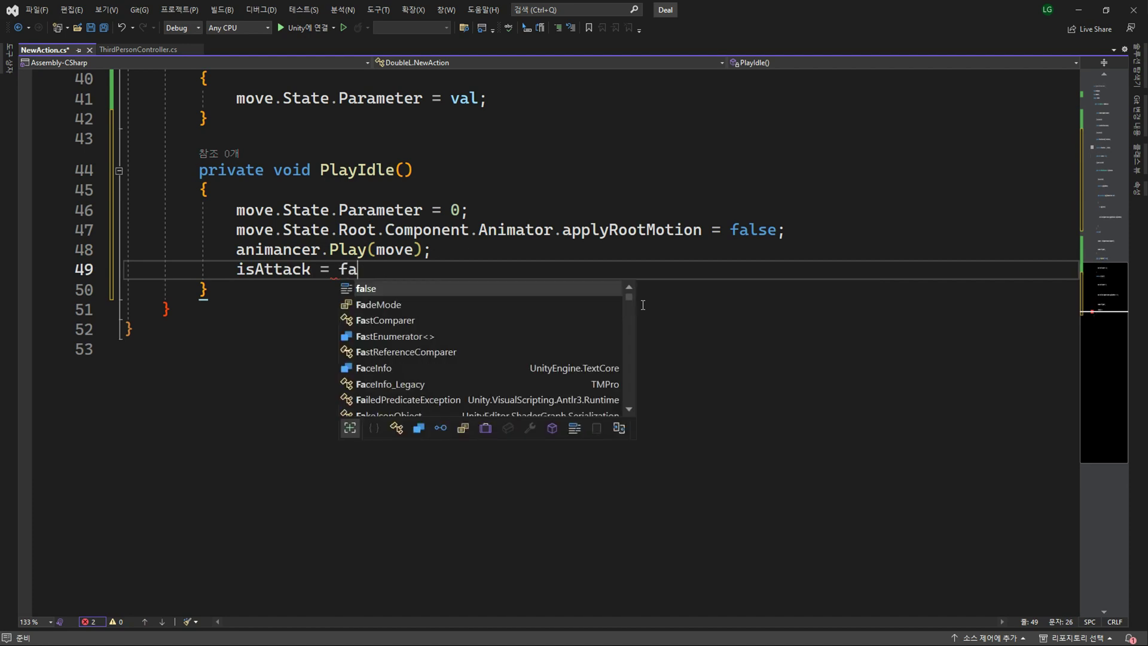
type(";")
Copy the combo restart if/else code from the Animancer Weapons documentation.
key("alt+Tab")
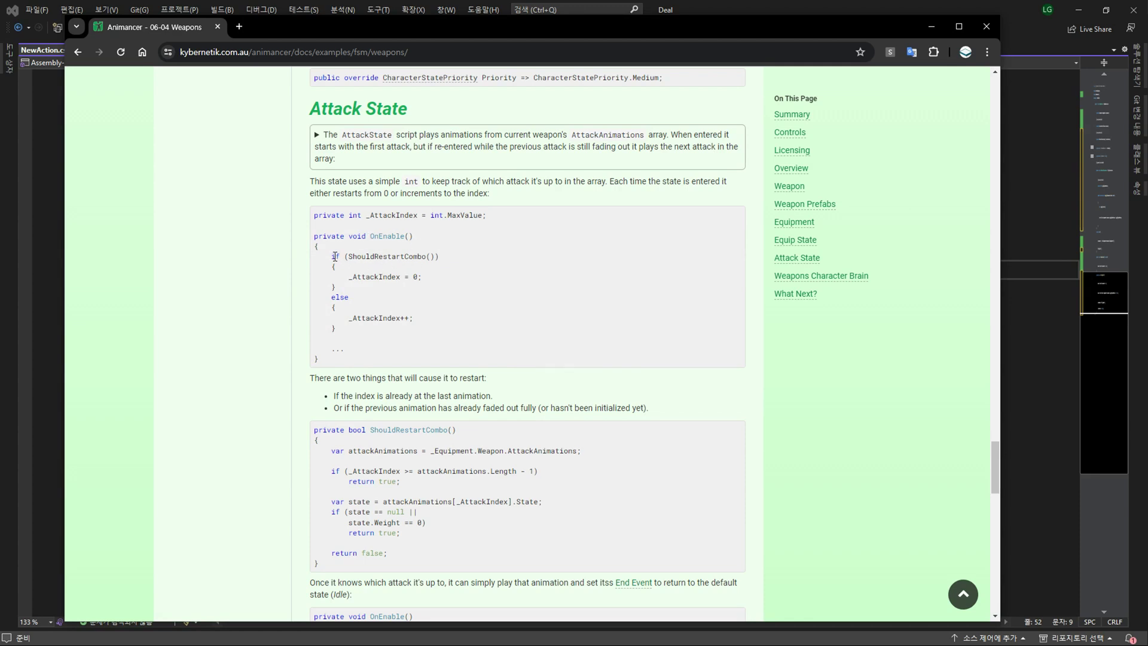
left_click_drag(342, 267, 364, 309)
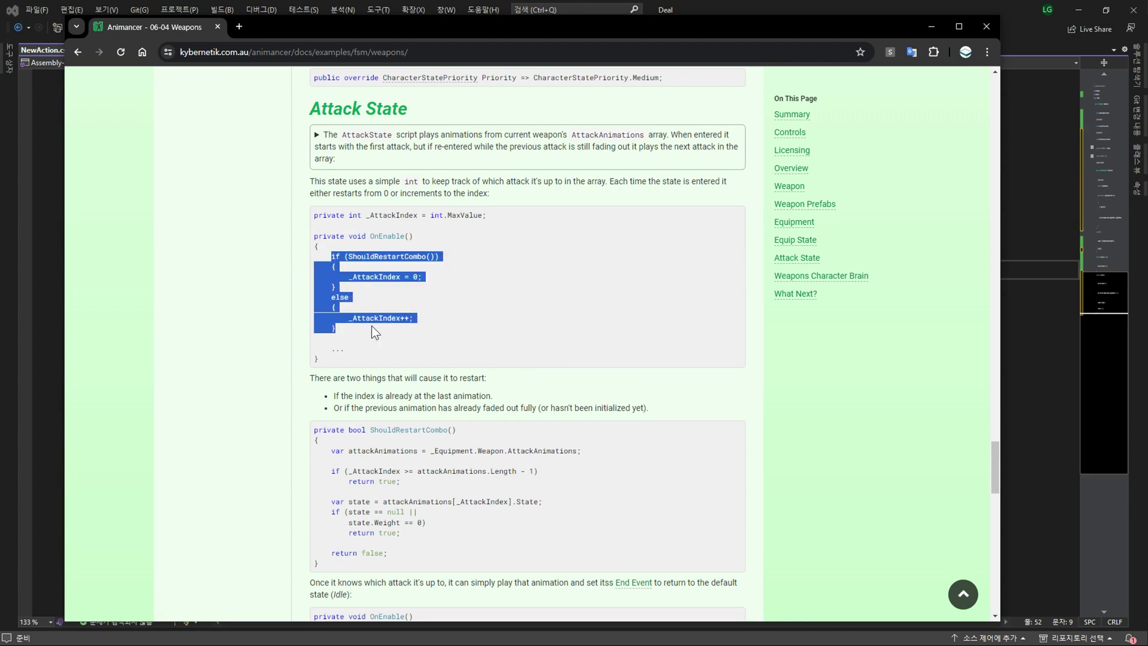
key("alt+Tab")
Create a public AttackAction() method that sets isAttack = true.
type("pu")
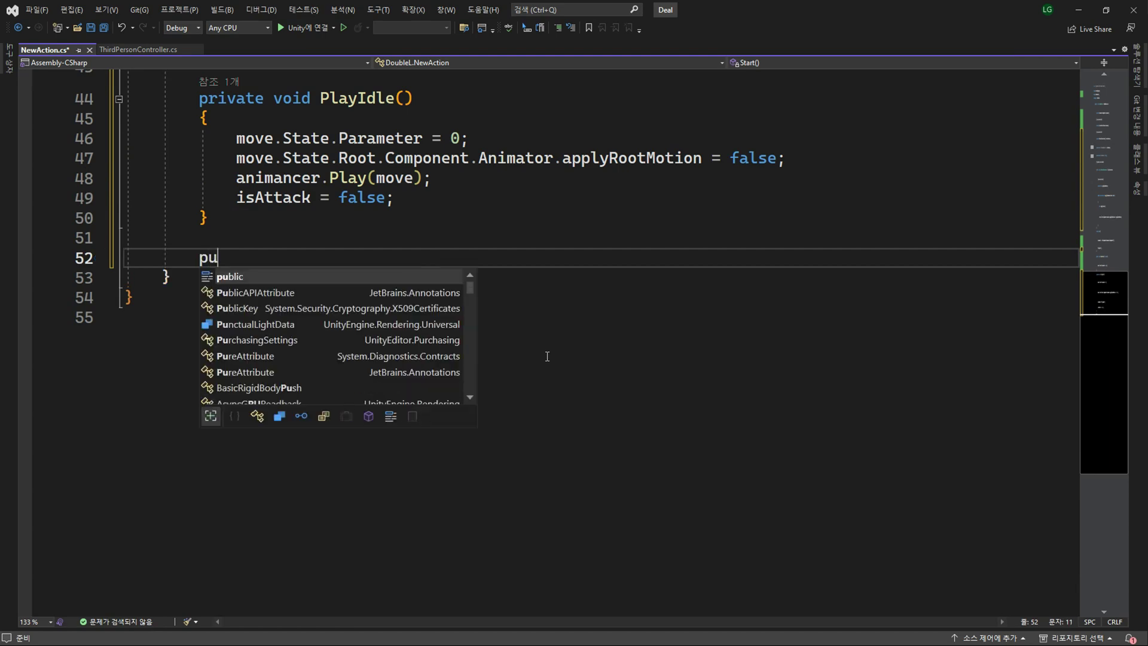
type("blic void Attack")
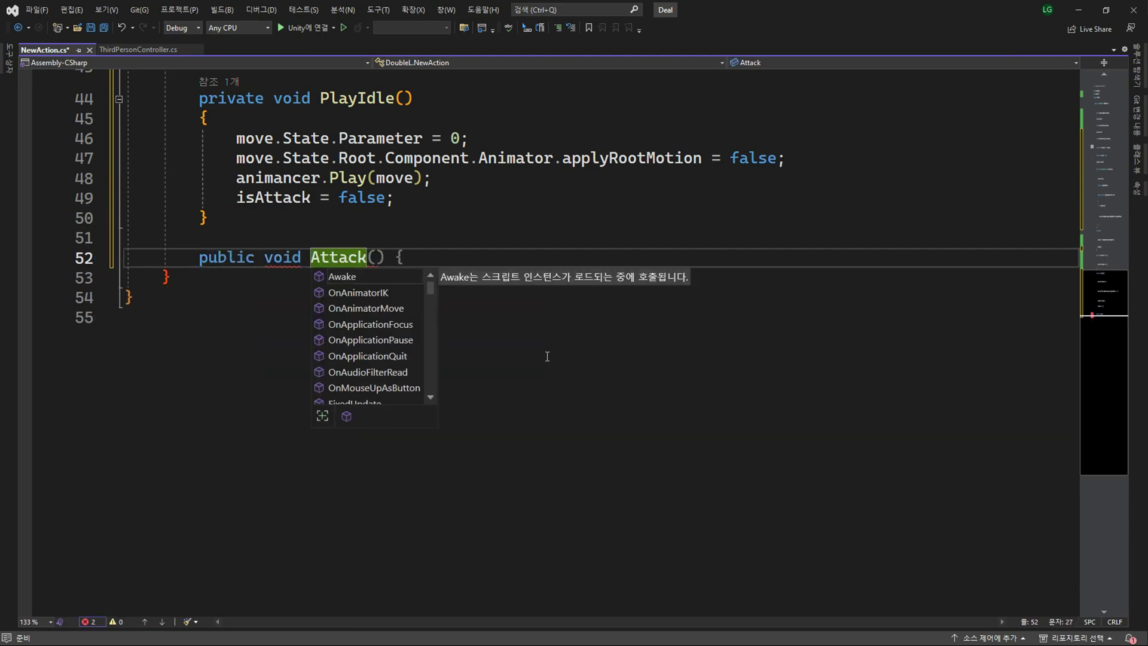
type("Ac")
type("(")
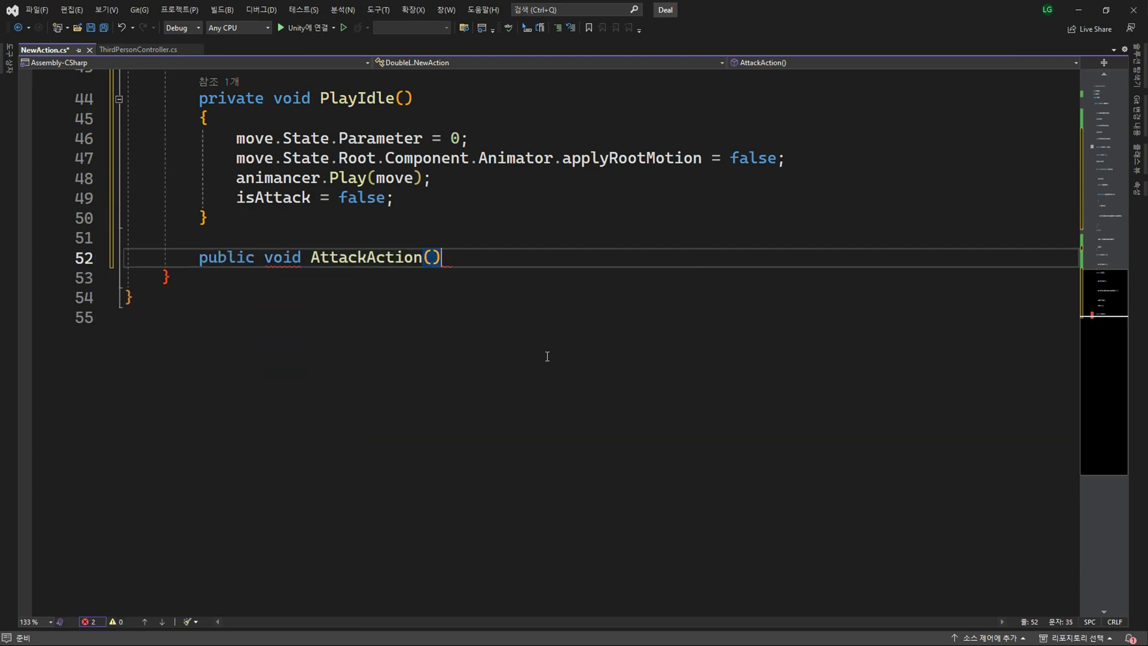
type("{")
key("Return")
type("is")
key("Tab")
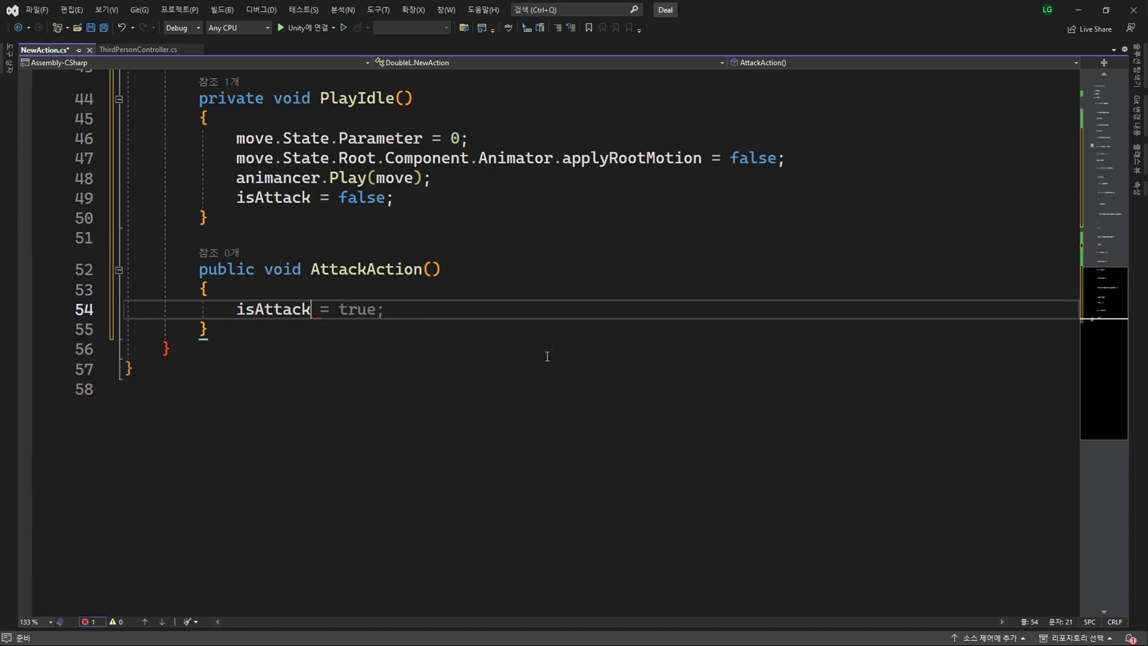
key("Tab")
key("Return")
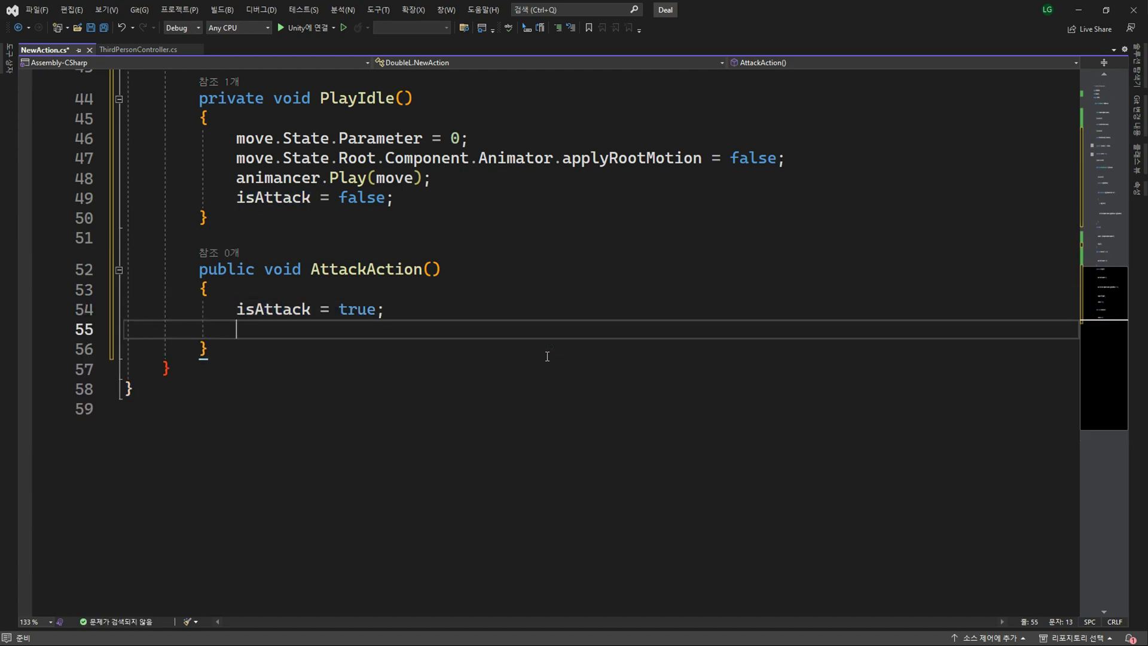
Paste the combo if/else block that resets or increments _AttackIndex into AttackAction.
key("Tab")
scroll(547, 357, "down", 2)
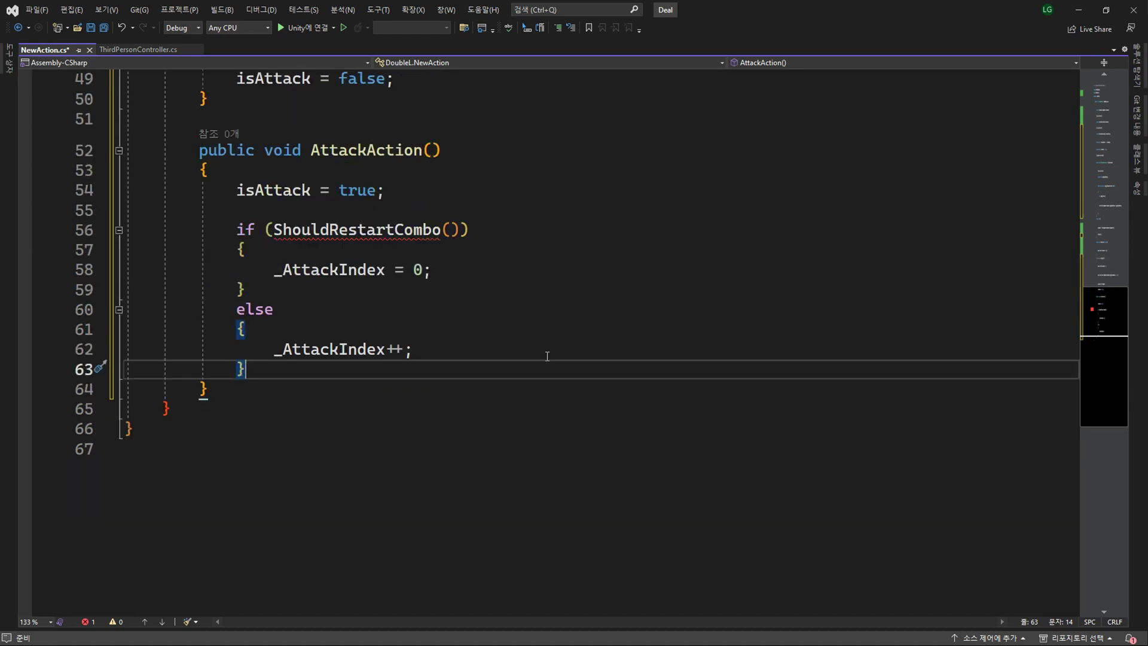
key("alt+Tab")
scroll(530, 336, "down", 3)
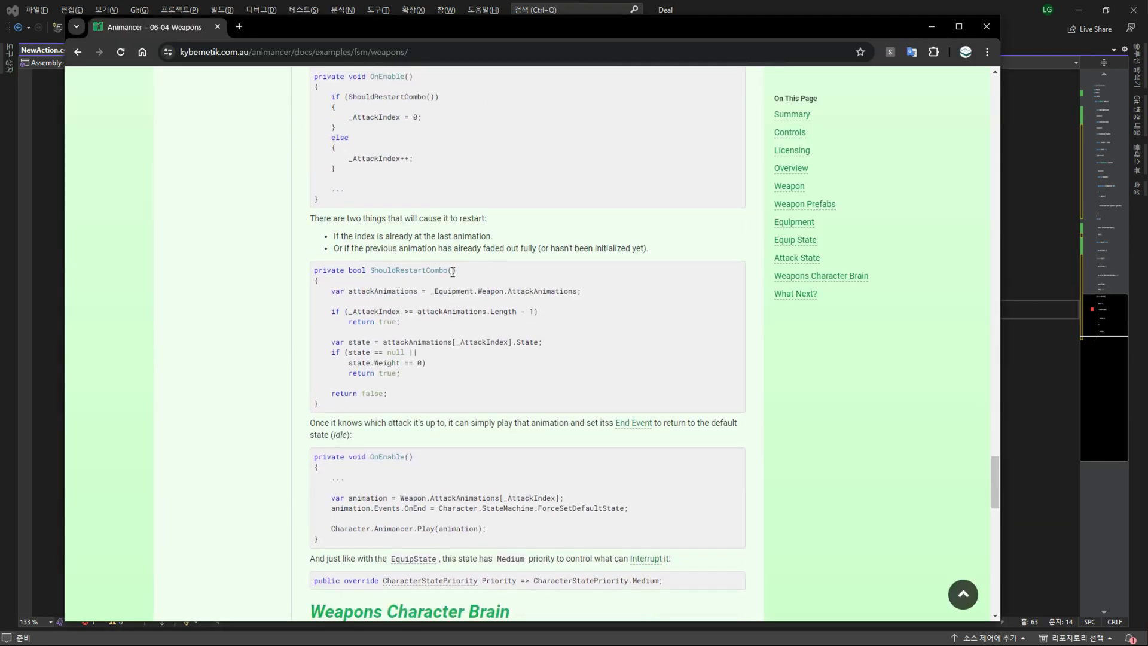
Copy the ShouldRestartCombo method from the Animancer docs and add a blank line below AttackAction.
left_click_drag(326, 385, 315, 270)
key("ctrl+c")
key("alt+Tab")
key("Return")
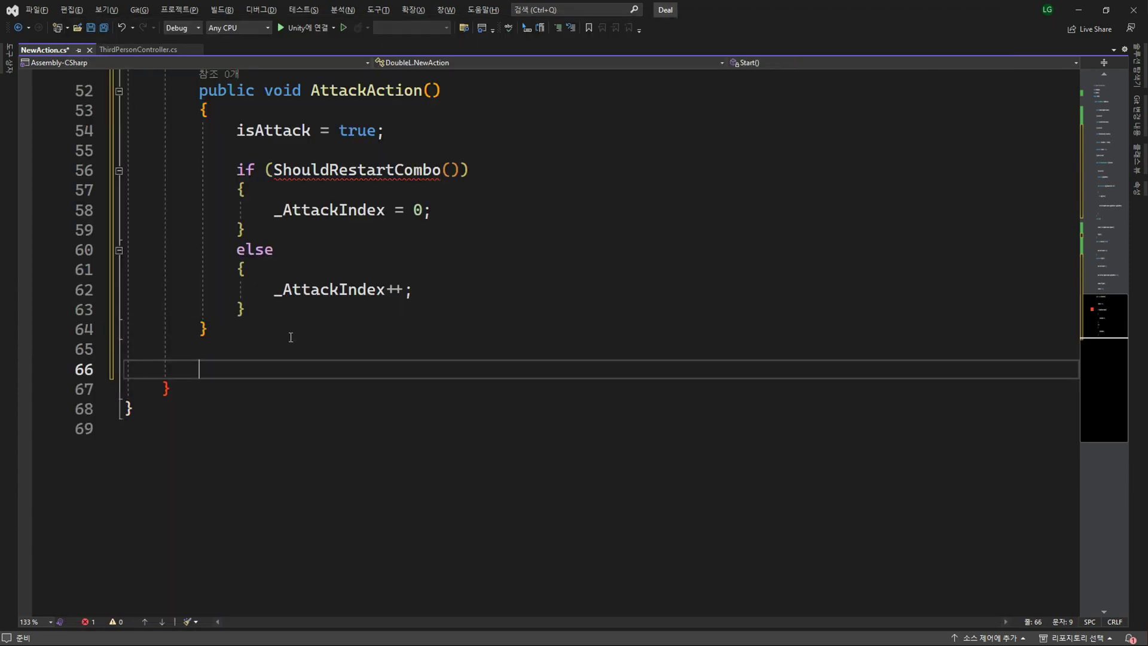
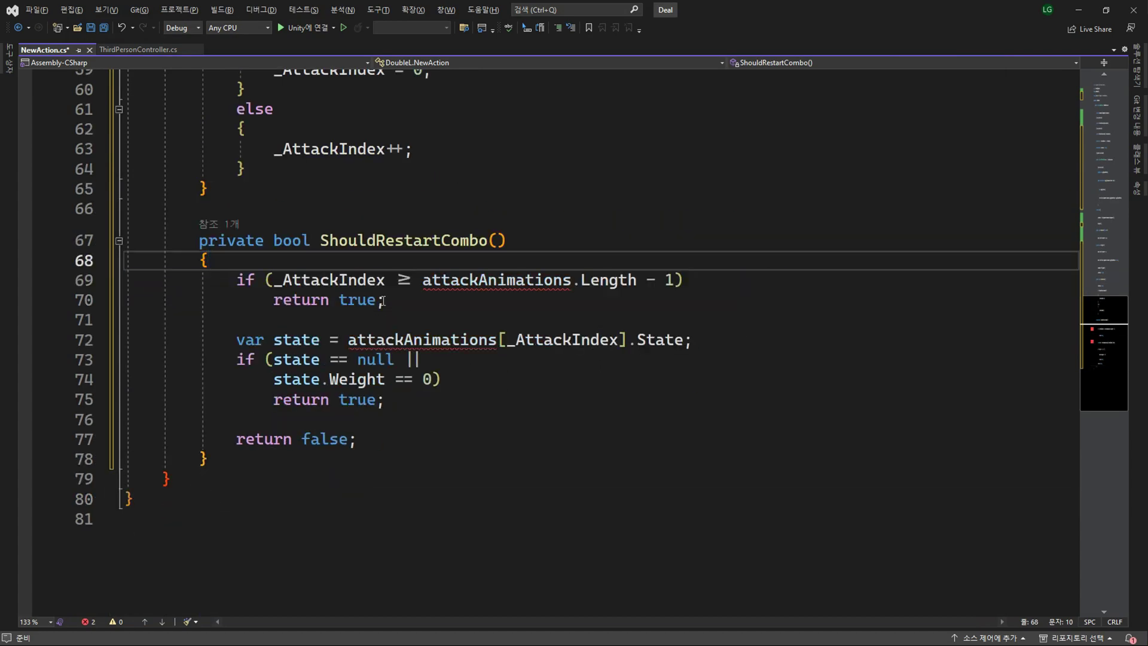
Replace attackAnimations with attackAction on lines 69 and 72 of ShouldRestartCombo.
double_click(538, 280)
scroll(545, 281, "up", 5)
scroll(545, 280, "up", 11)
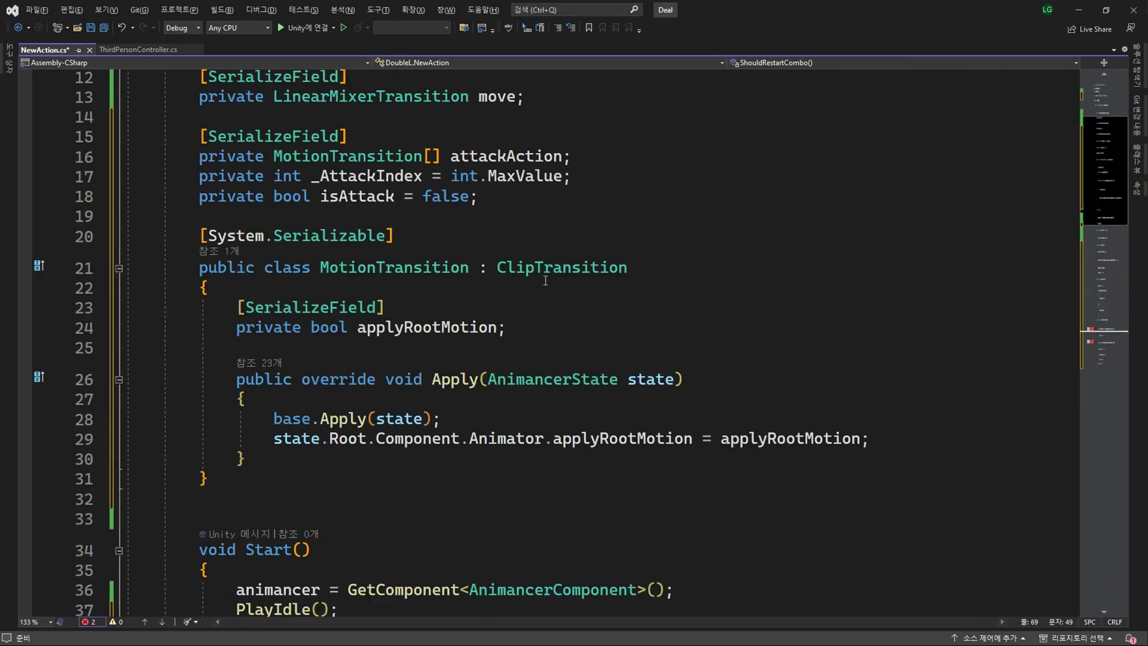
key("ctrl+c")
scroll(490, 163, "down", 4)
scroll(490, 163, "down", 12)
key("ctrl+v")
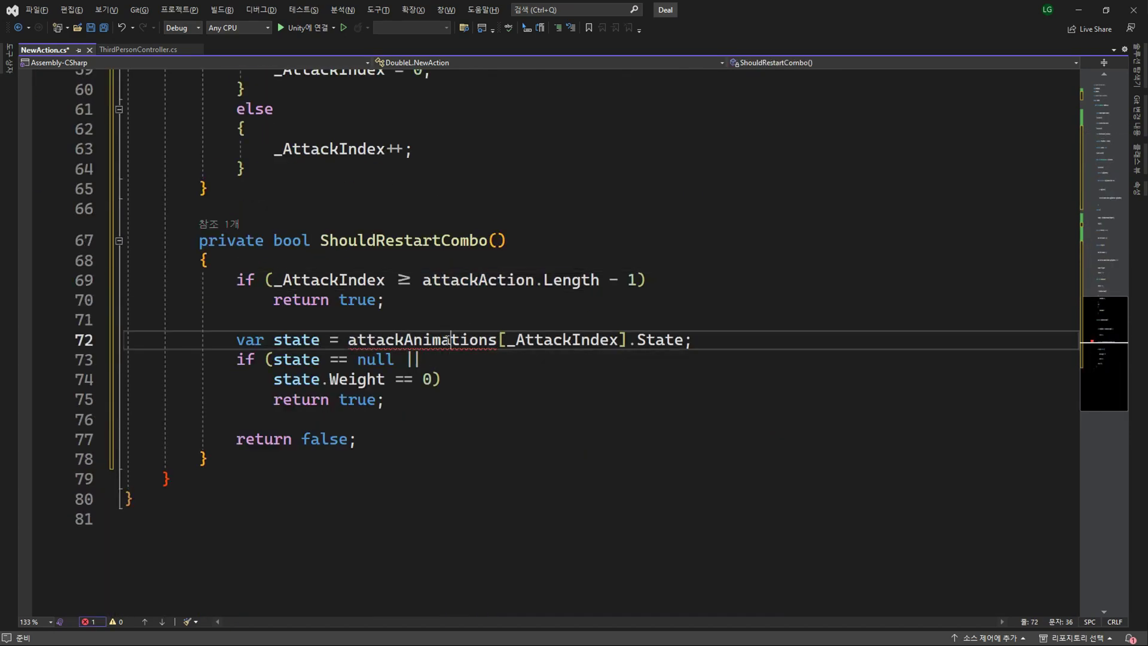
double_click(401, 340)
key("ctrl+v")
Join the state.Weight check onto line 73 and remove the leftover whitespace.
left_click(433, 368)
key("Delete")
key("ctrl+shift+Right")
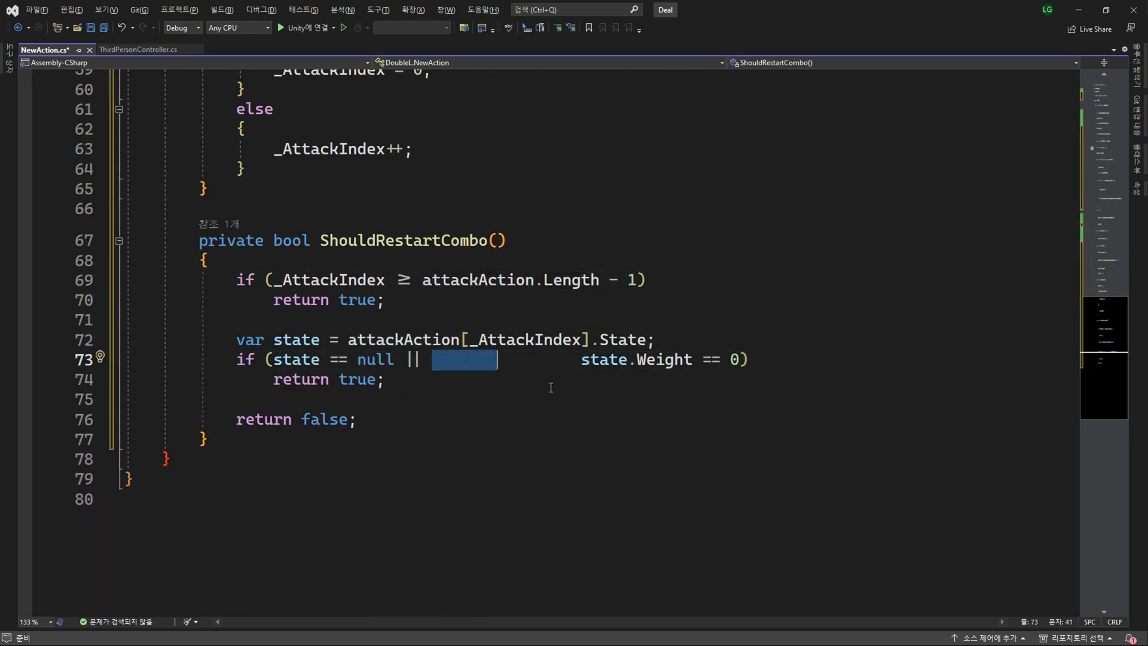
key("Delete")
Add two blank lines after the else block around line 64 for new code.
scroll(393, 219, "up", 3)
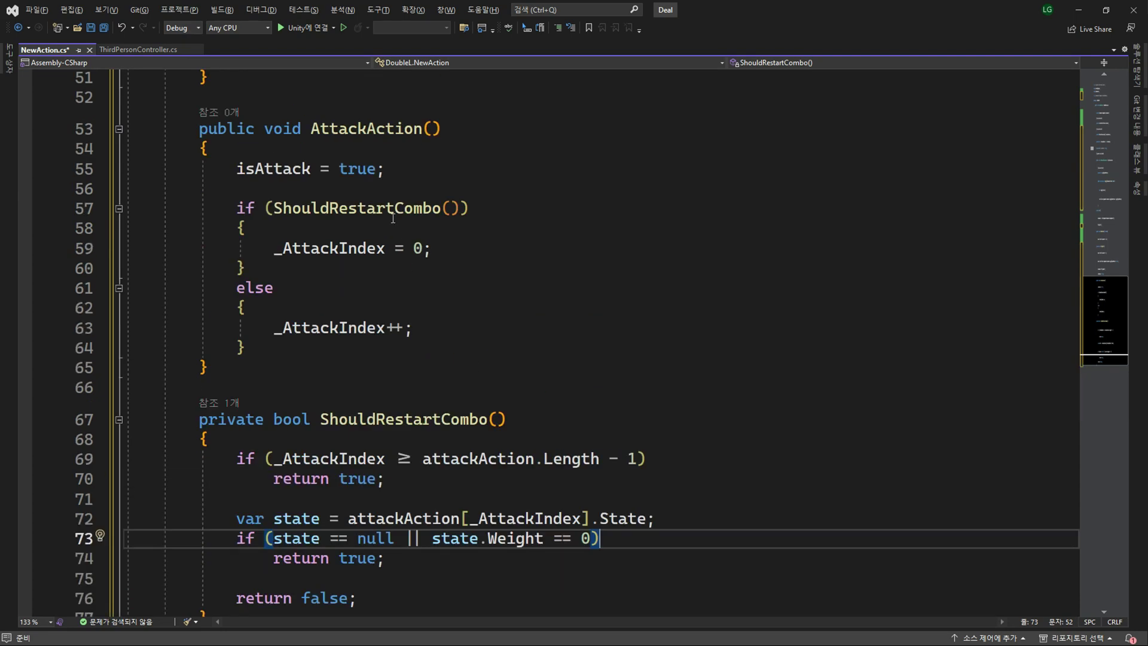
left_click(295, 344)
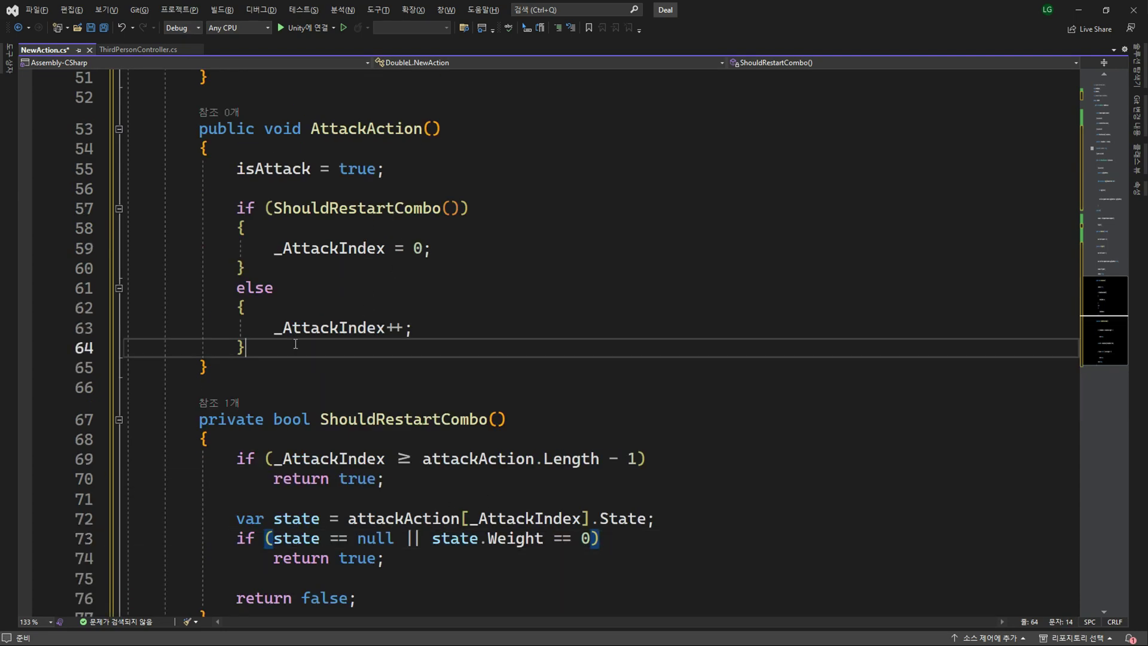
key("Return")
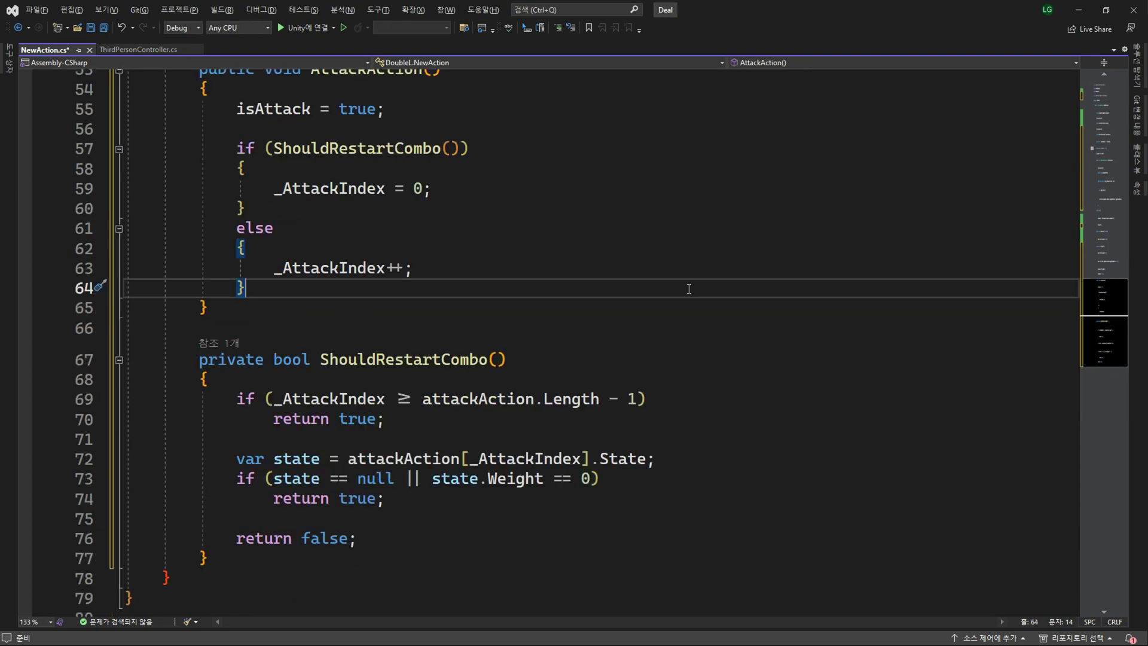
key("Return")
Copy the docs' OnEnable lines that pick, set up and play the attack animation into AttackAction.
key("alt+Tab")
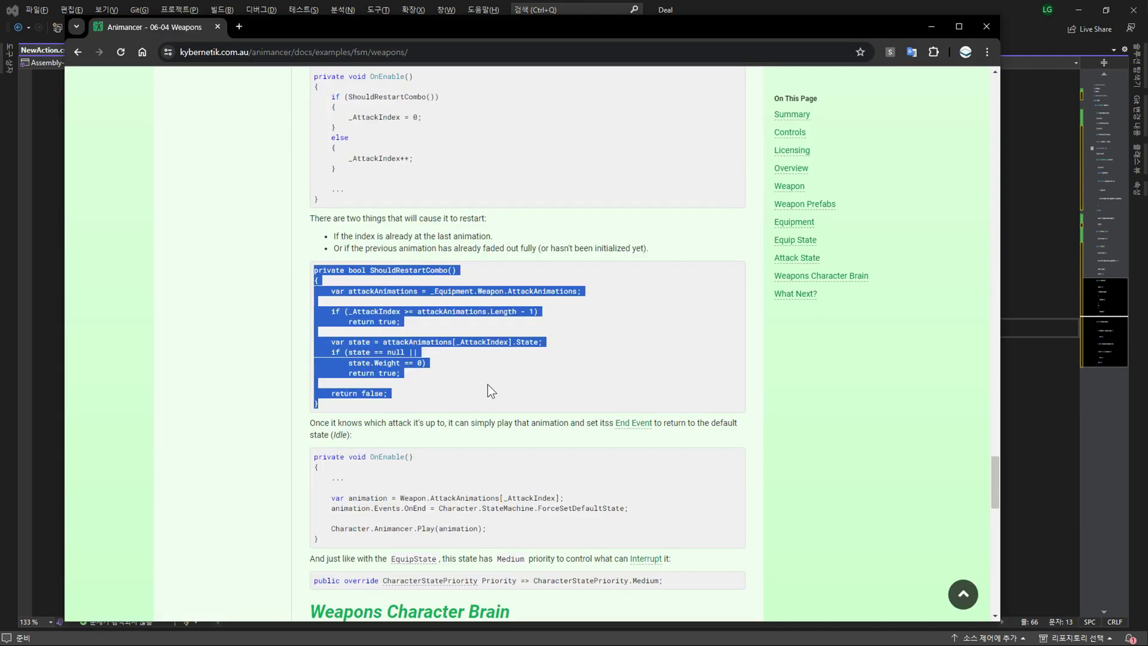
left_click(485, 395)
scroll(467, 426, "down", 2)
scroll(464, 425, "down", 1)
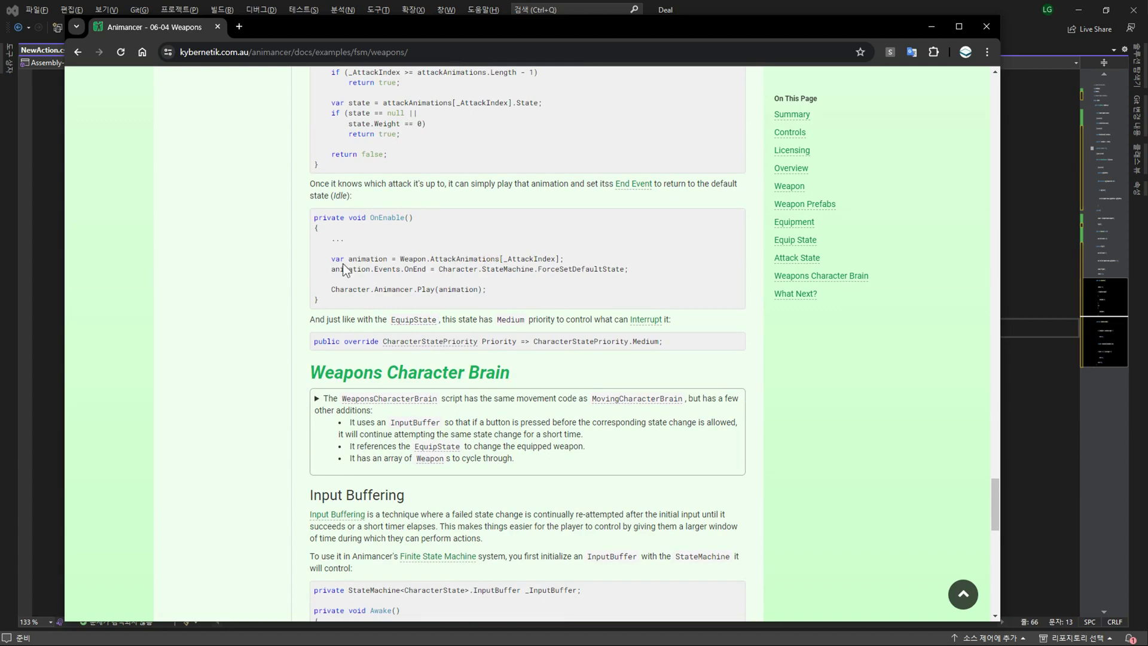
key("ctrl+c")
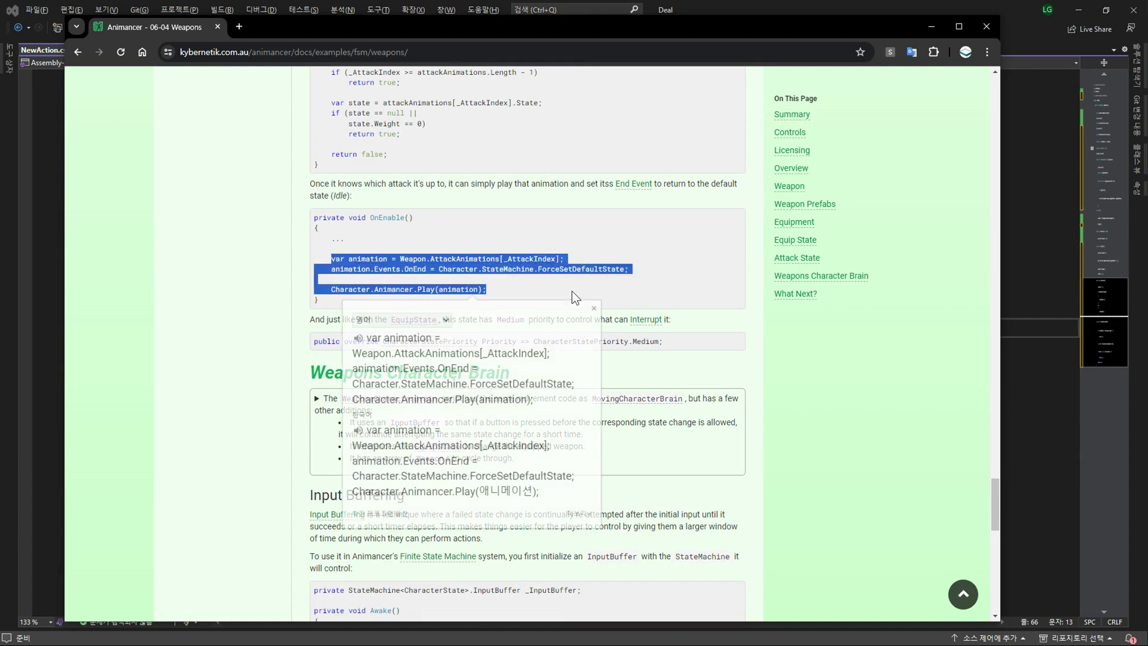
key("alt+Tab")
key("ctrl+v")
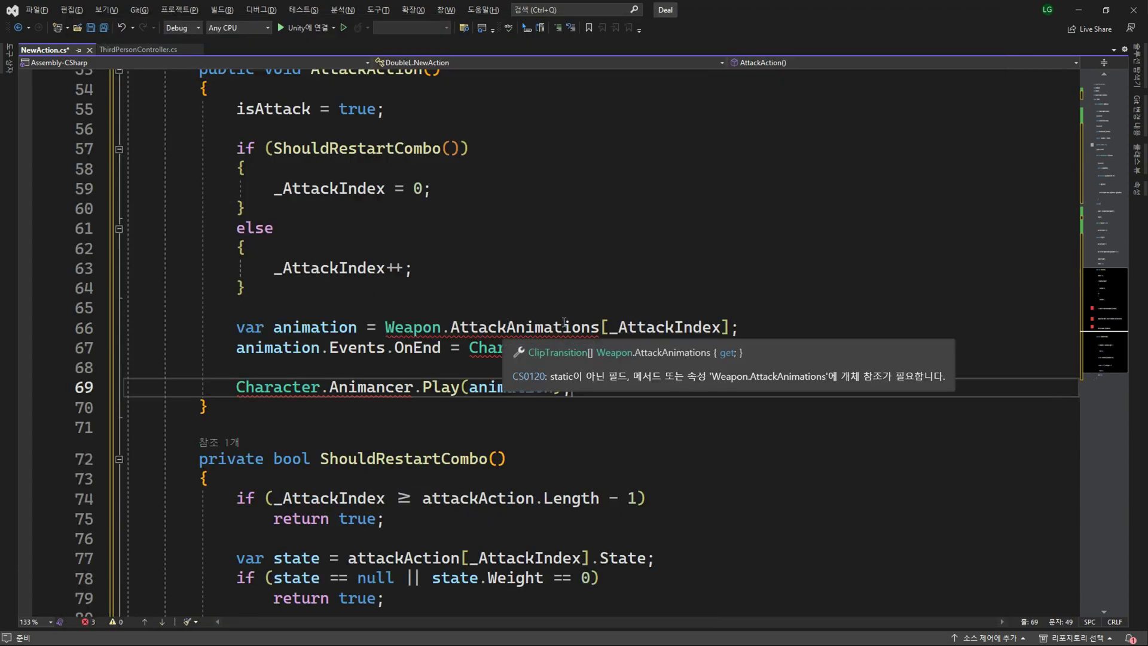
Replace Weapon.AttackAnimations with attackAction and set the OnEnd event to PlayIdle.
key("ctrl+minus")
left_click_drag(386, 328, 583, 327)
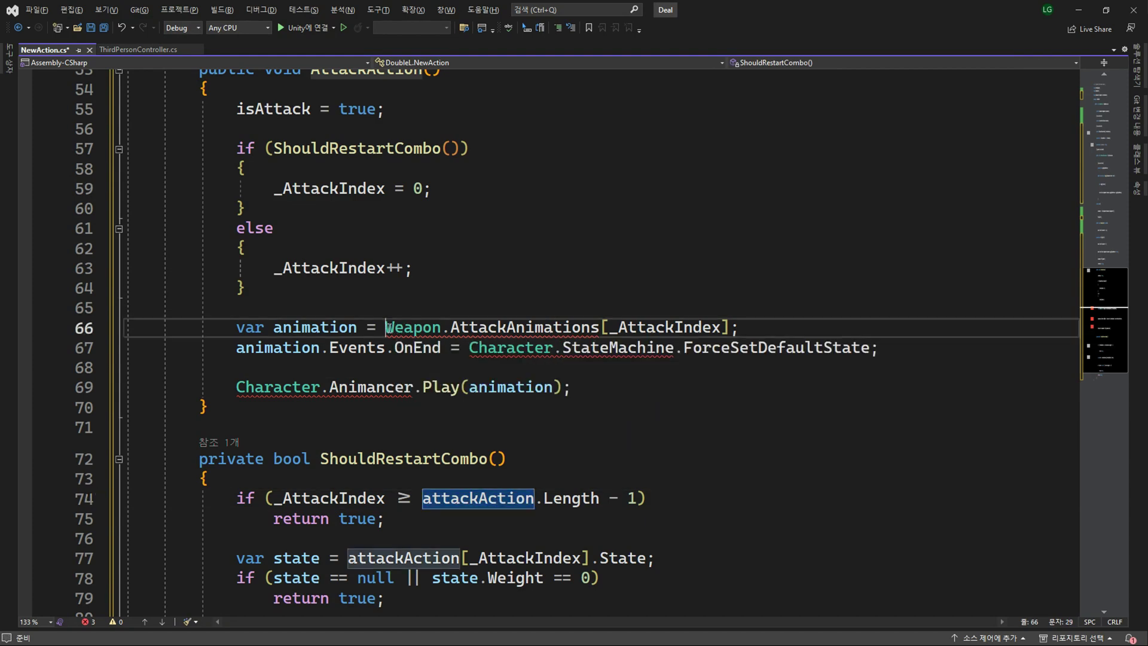
key("ctrl+v")
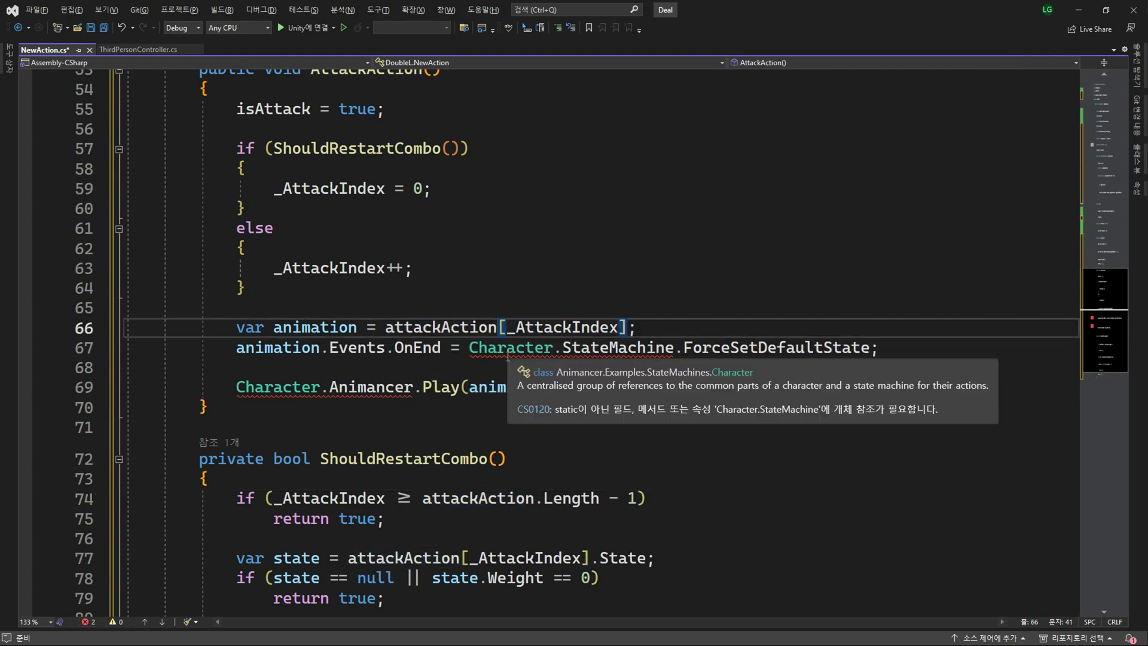
left_click_drag(471, 348, 759, 349)
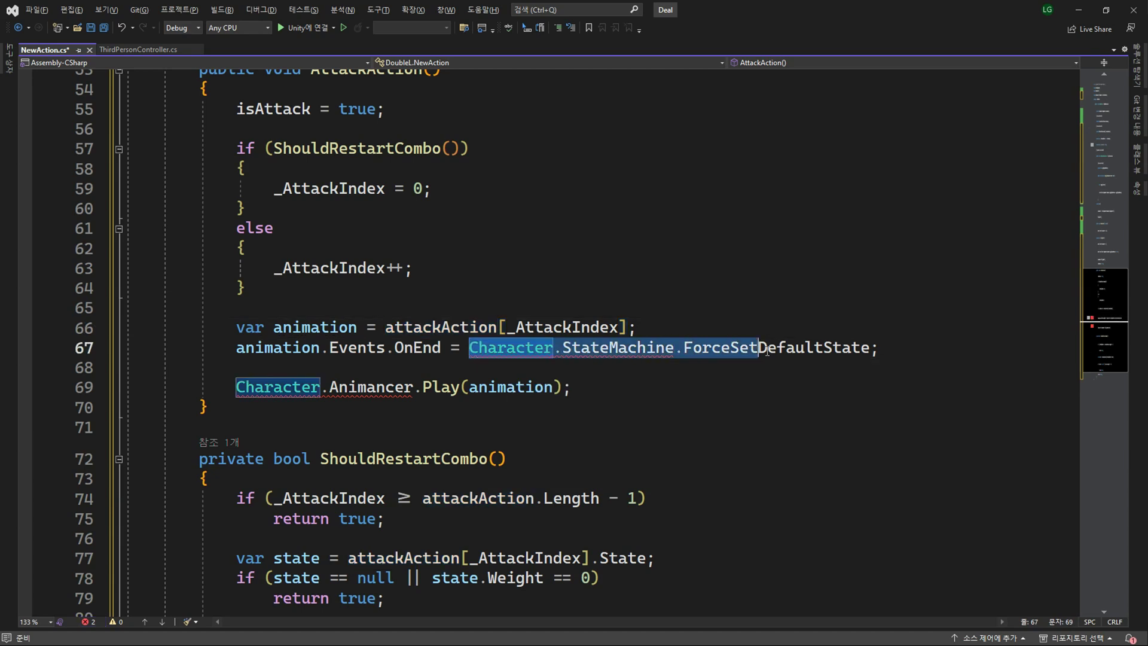
key("BackSpace")
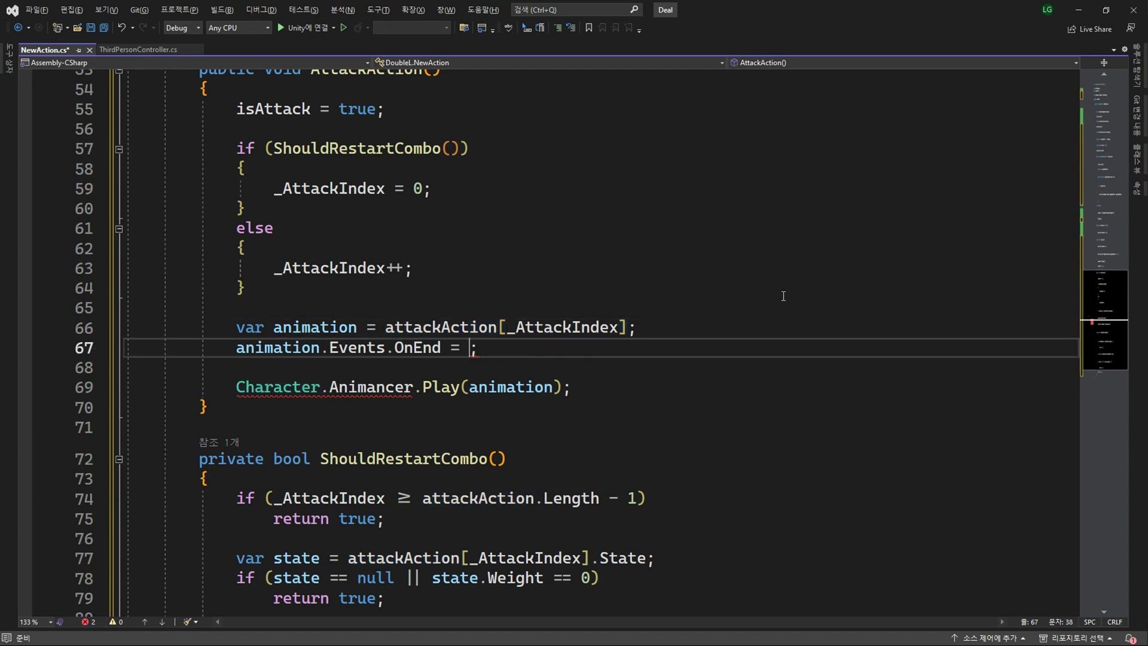
type("PlayI")
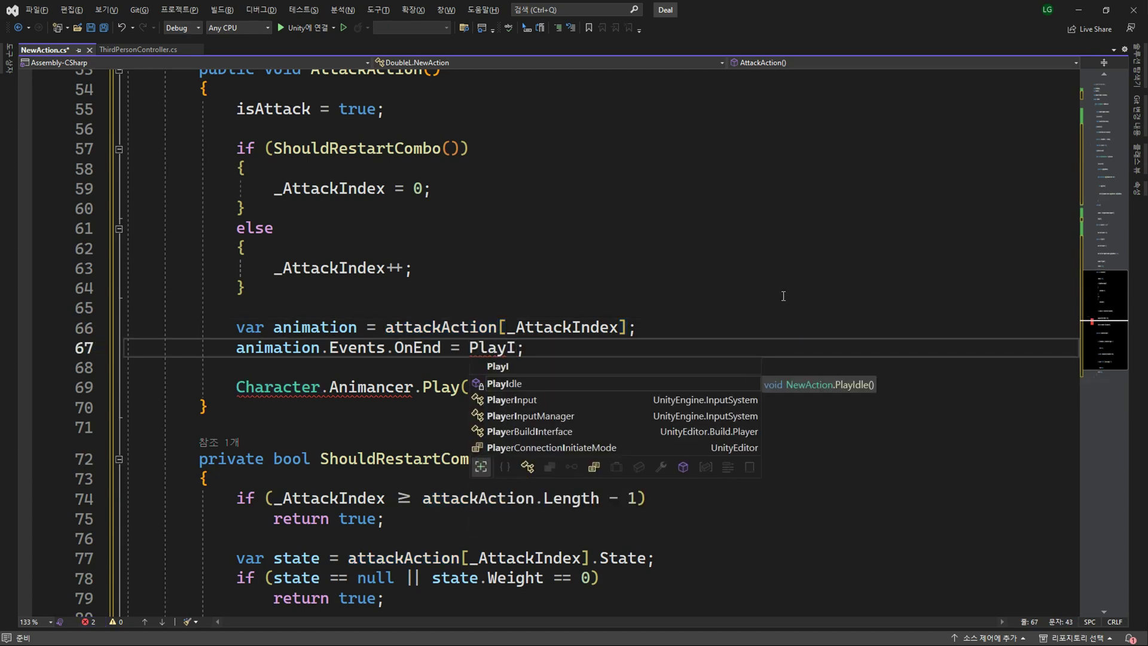
key("Tab")
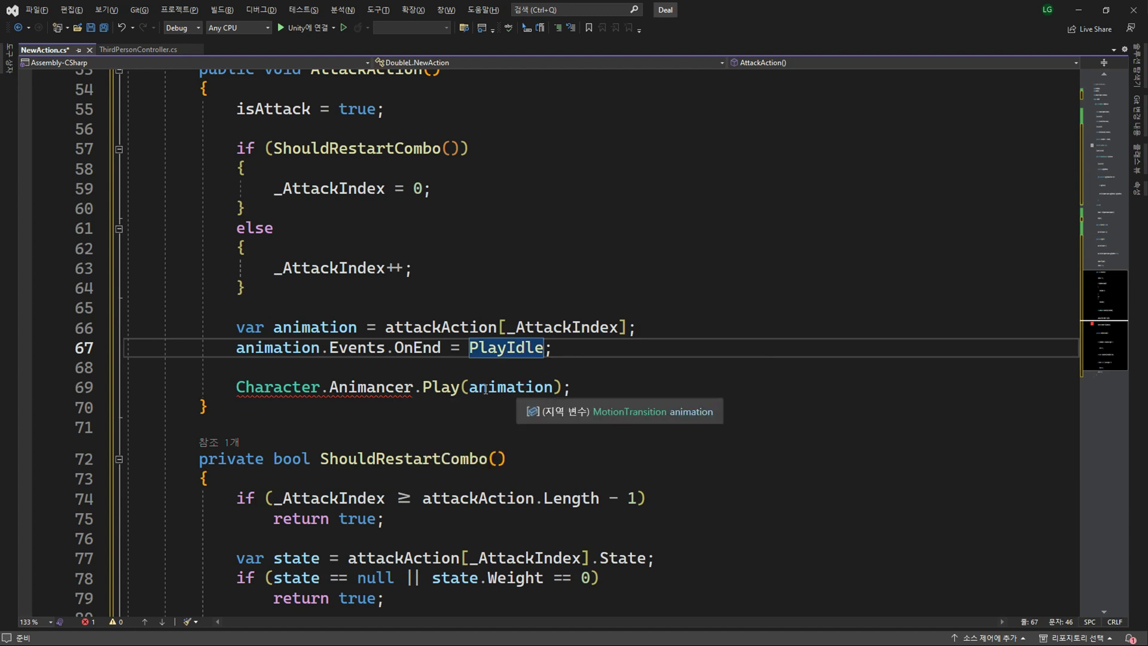
Change Character.Animancer to animancer on line 69 and save NewAction.cs.
left_click_drag(236, 387, 412, 387)
key("BackSpace")
type("anima")
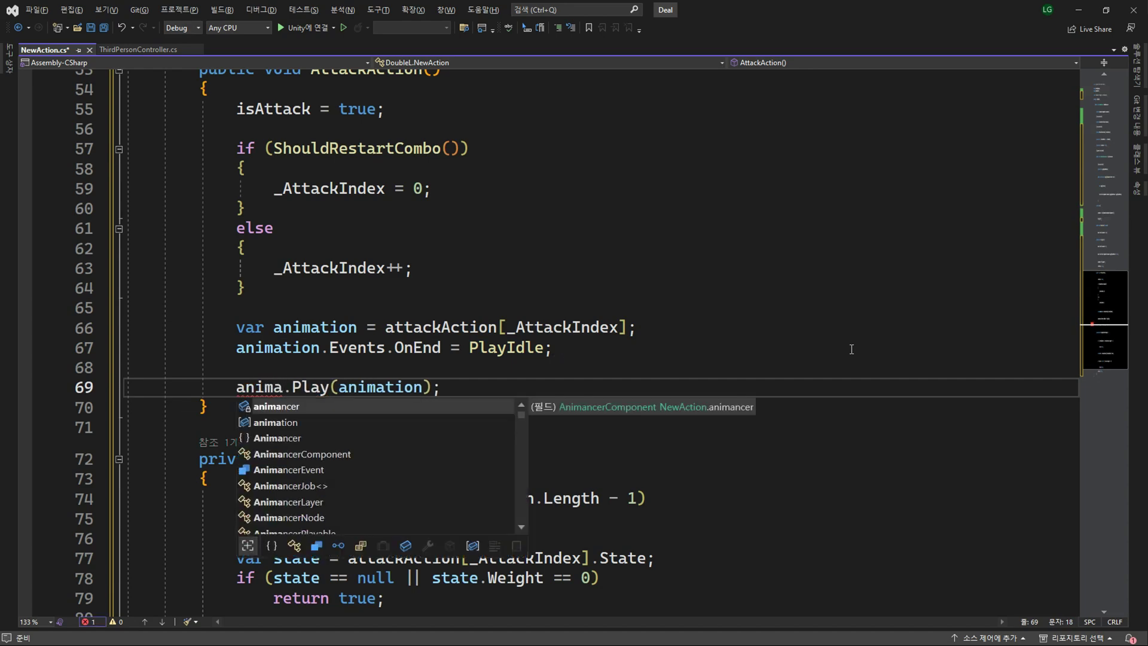
key("Tab")
key("End")
key("ctrl+s")
scroll(538, 323, "down", 3)
scroll(327, 295, "down", 3)
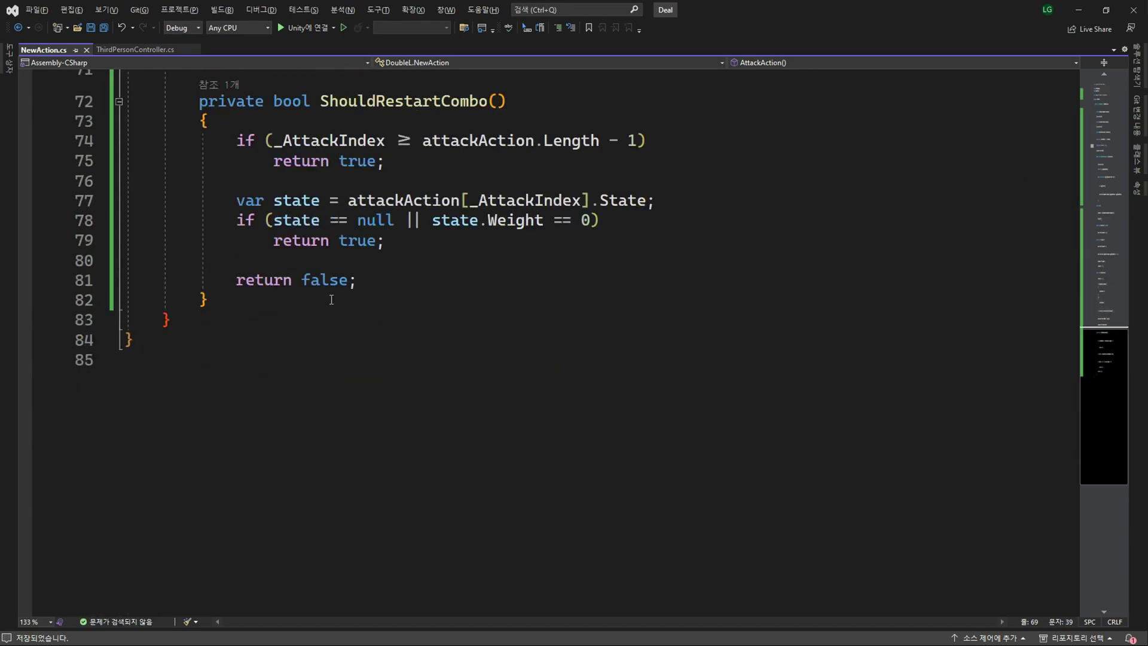
left_click(312, 300)
scroll(571, 318, "down", 1)
Add a bool isAttackCheck() method with body 'return isAttack;' after ShouldRestartCombo.
key("Return")
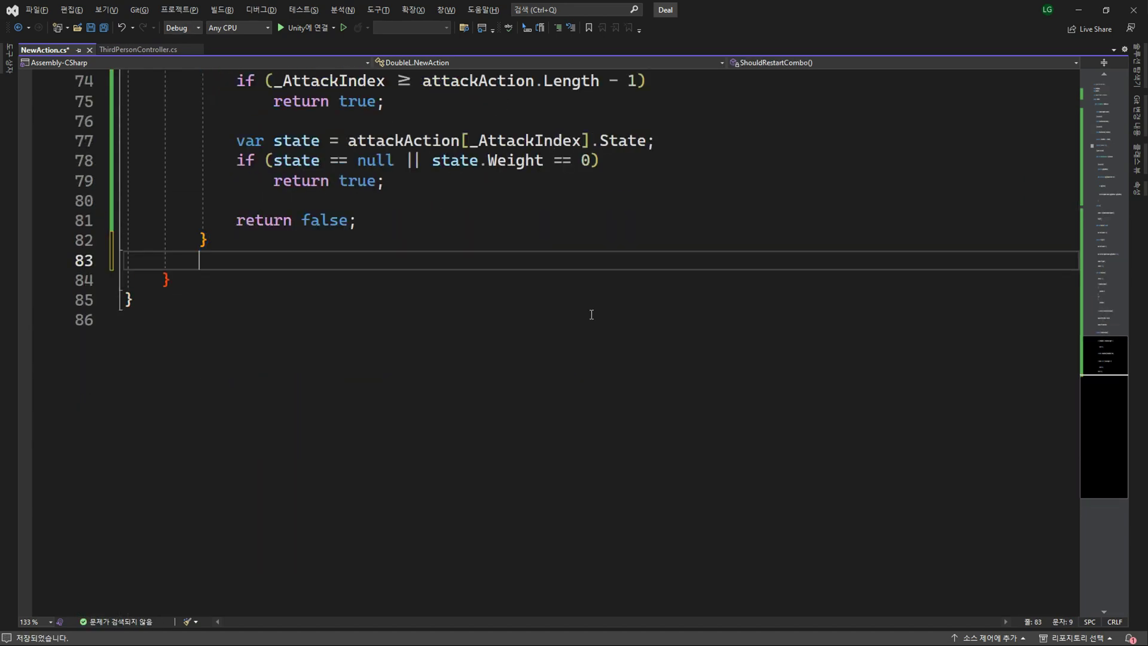
key("Return")
type("public")
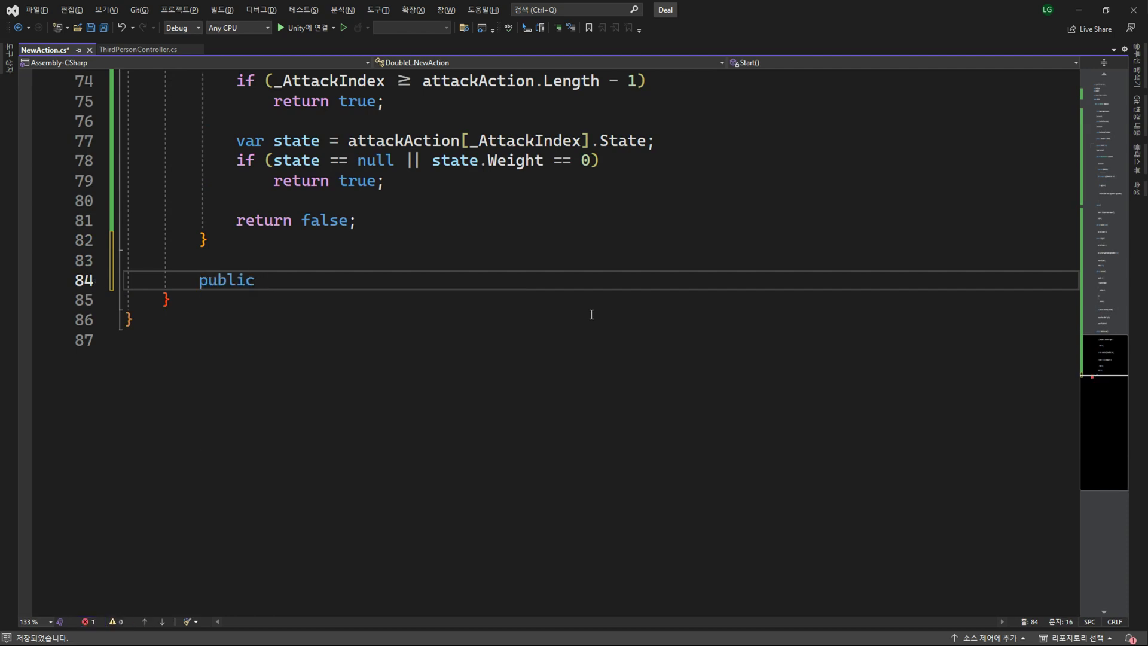
type("bool isAttackCheck(")
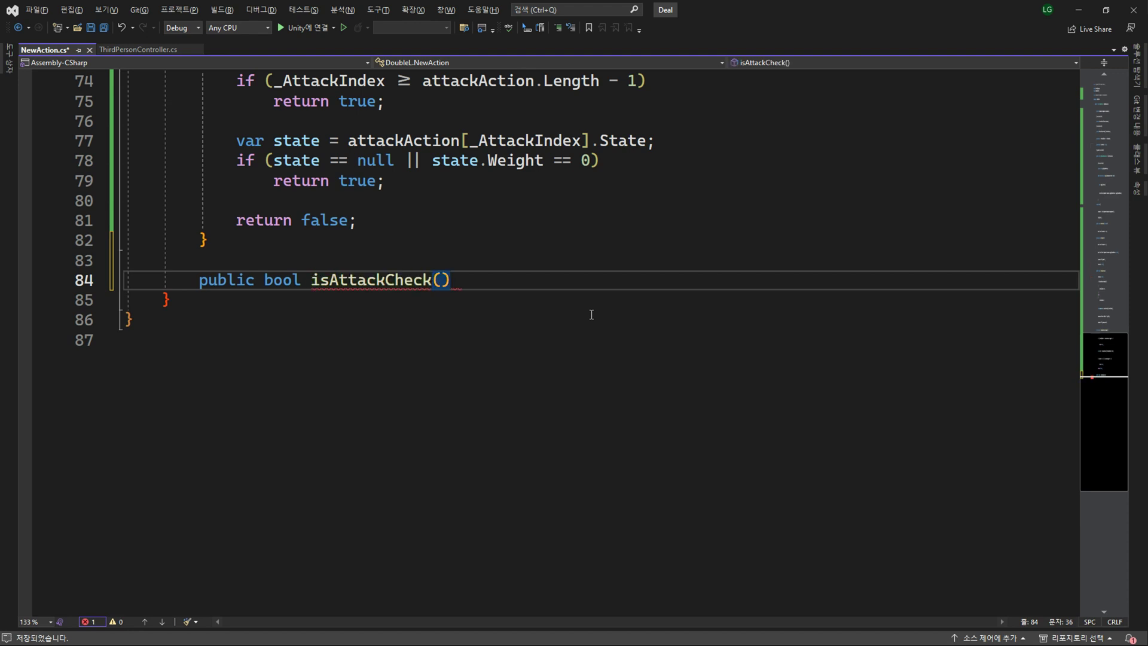
key("Return")
type("{")
key("Return")
type("return ")
type("isAttack;")
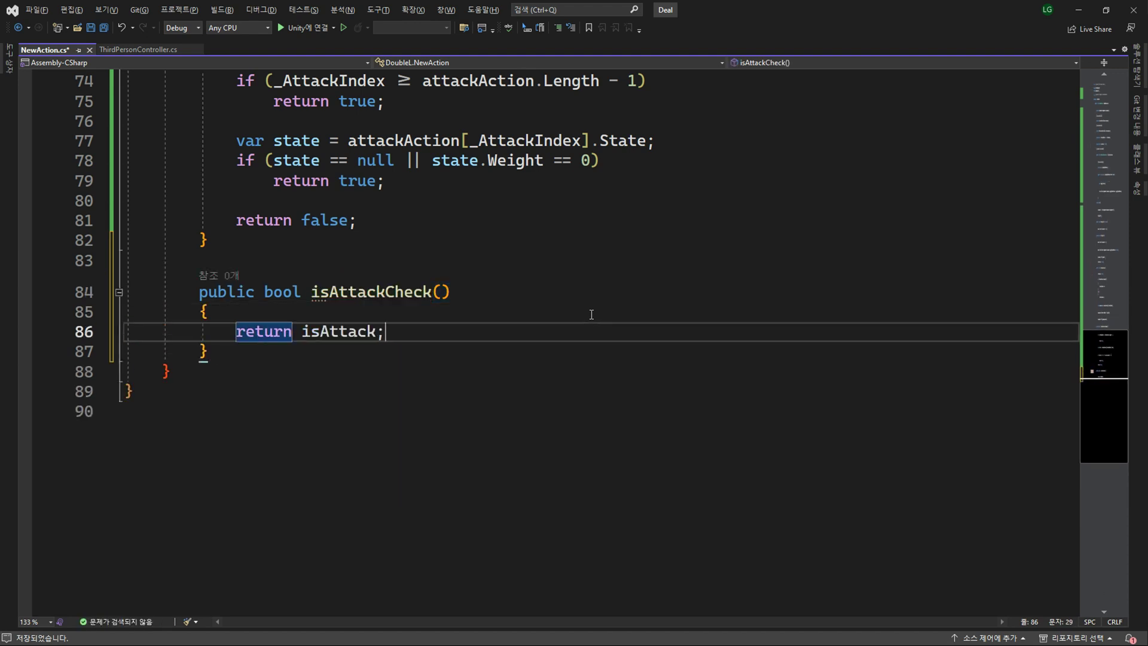
In ThirdPersonController's Update, call newAction.AttackAction() on grounded attack input and reset _input.attack to false.
left_click(141, 49)
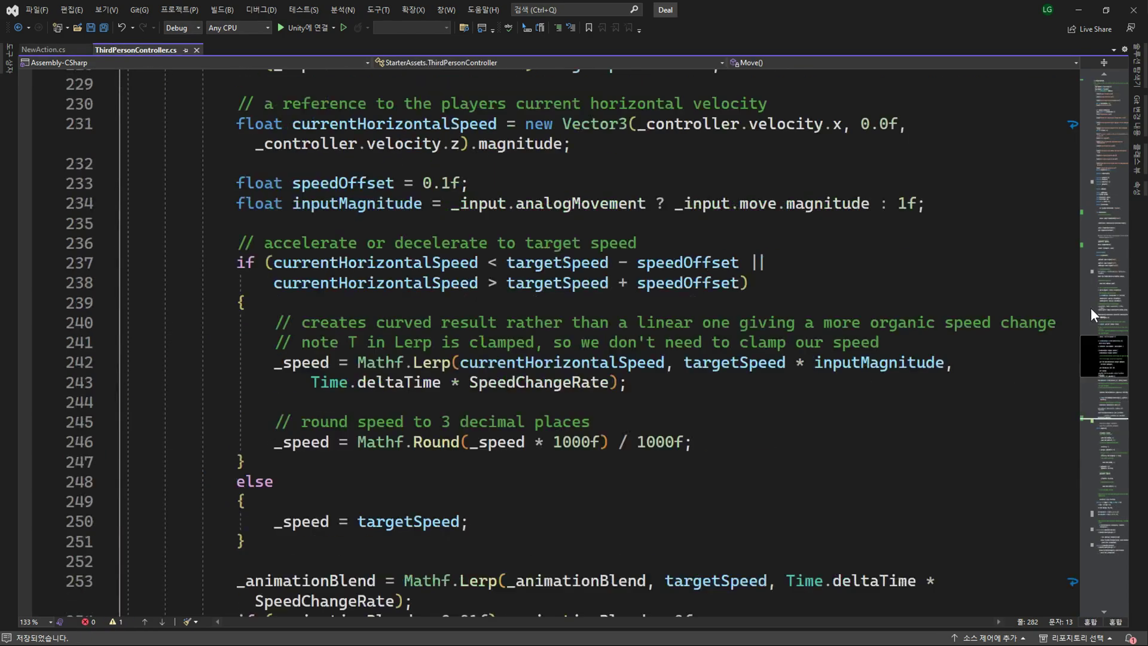
left_click_drag(1092, 419, 1092, 239)
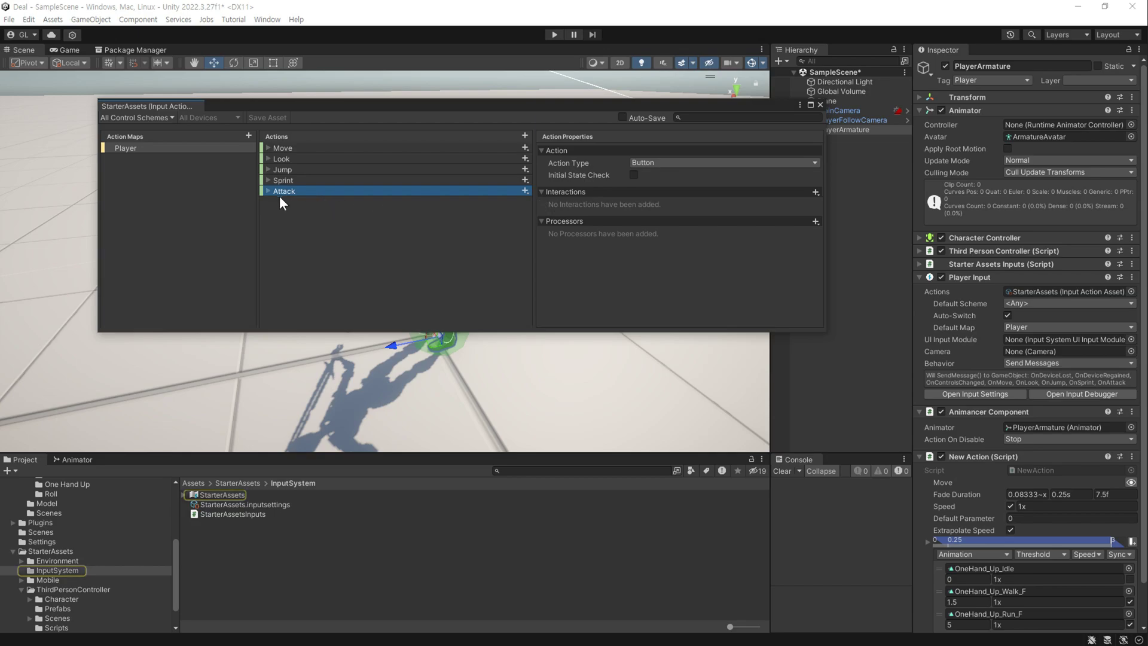
left_click(268, 190)
type("if()")
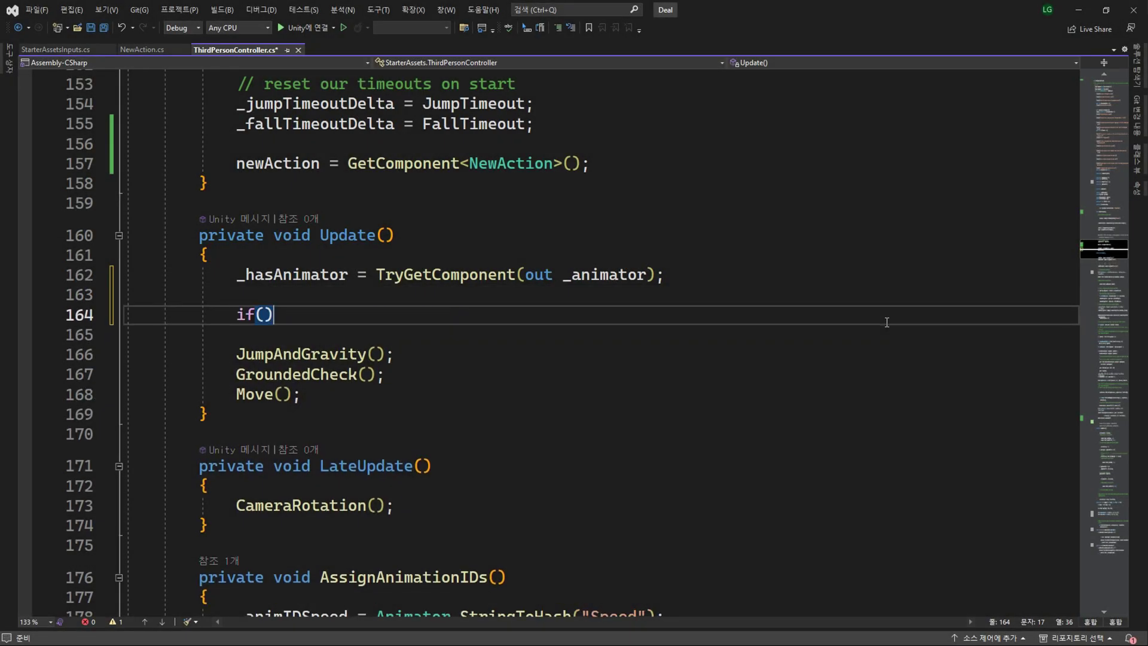
type("_in")
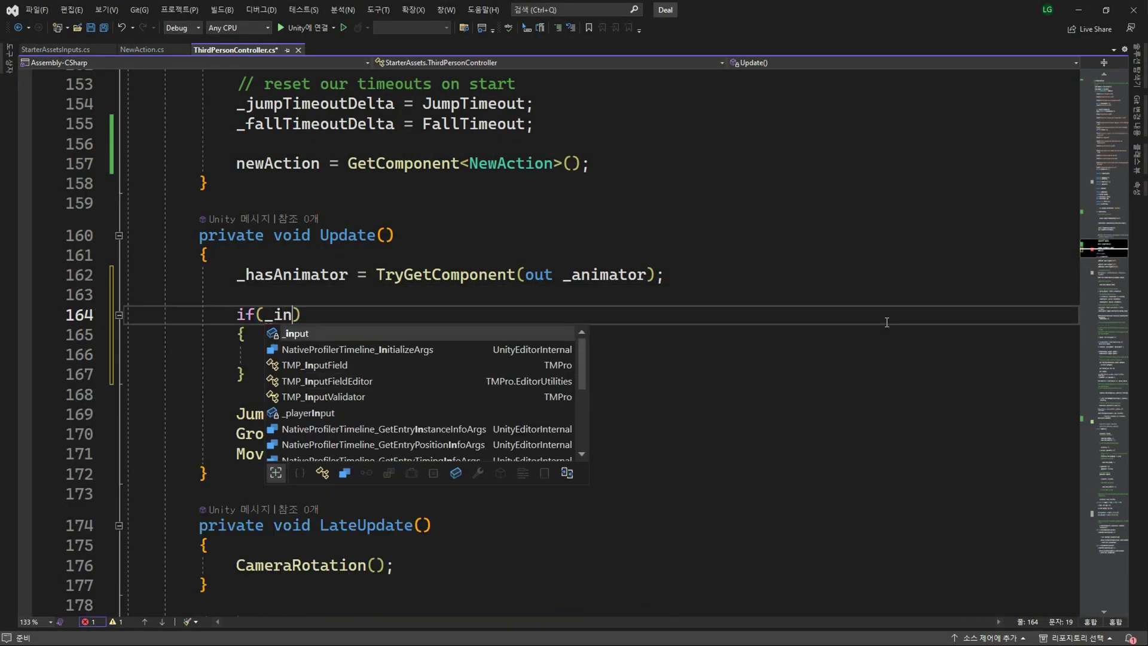
type("put.attack &")
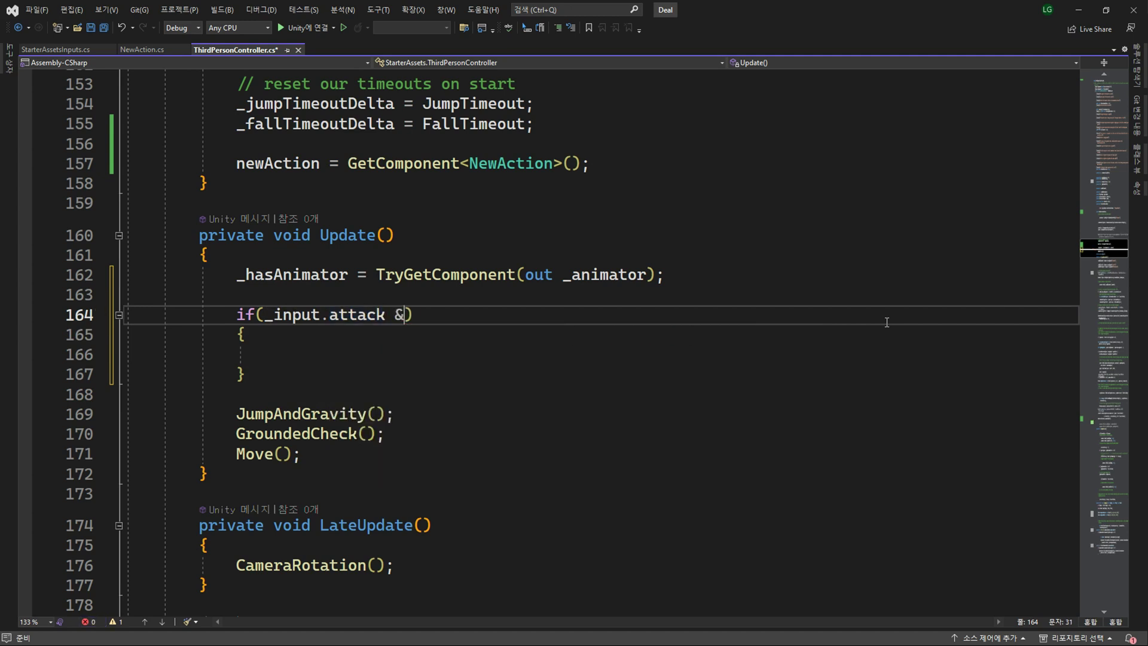
type("Grounded")
key("Down")
key("Down")
type("new")
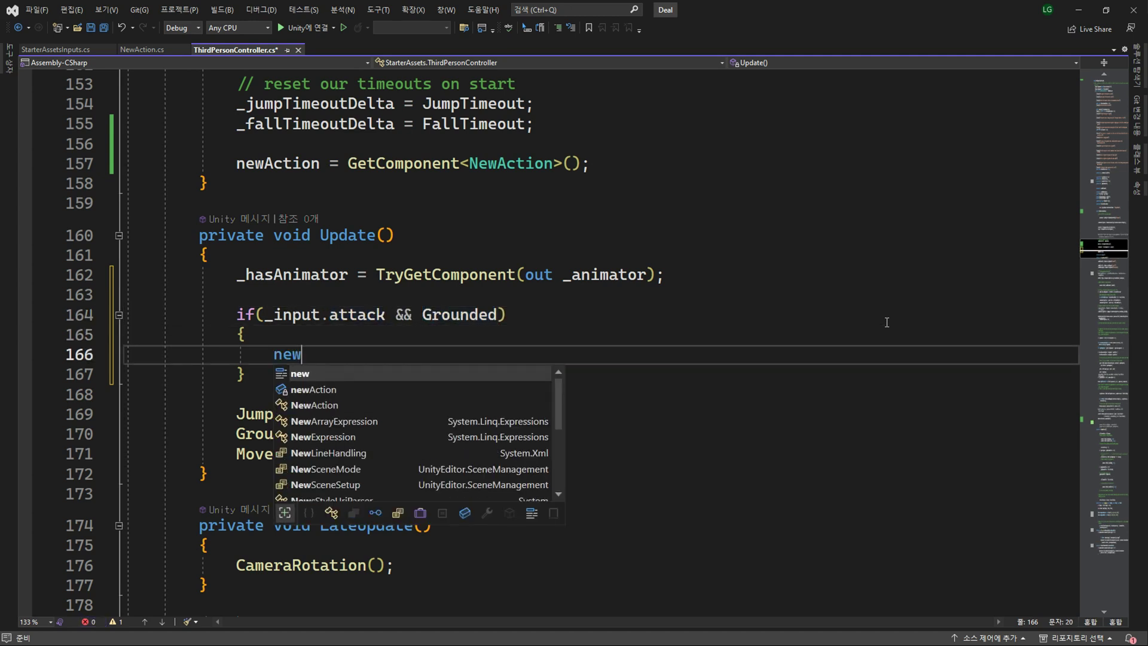
type("Action.")
key("Tab")
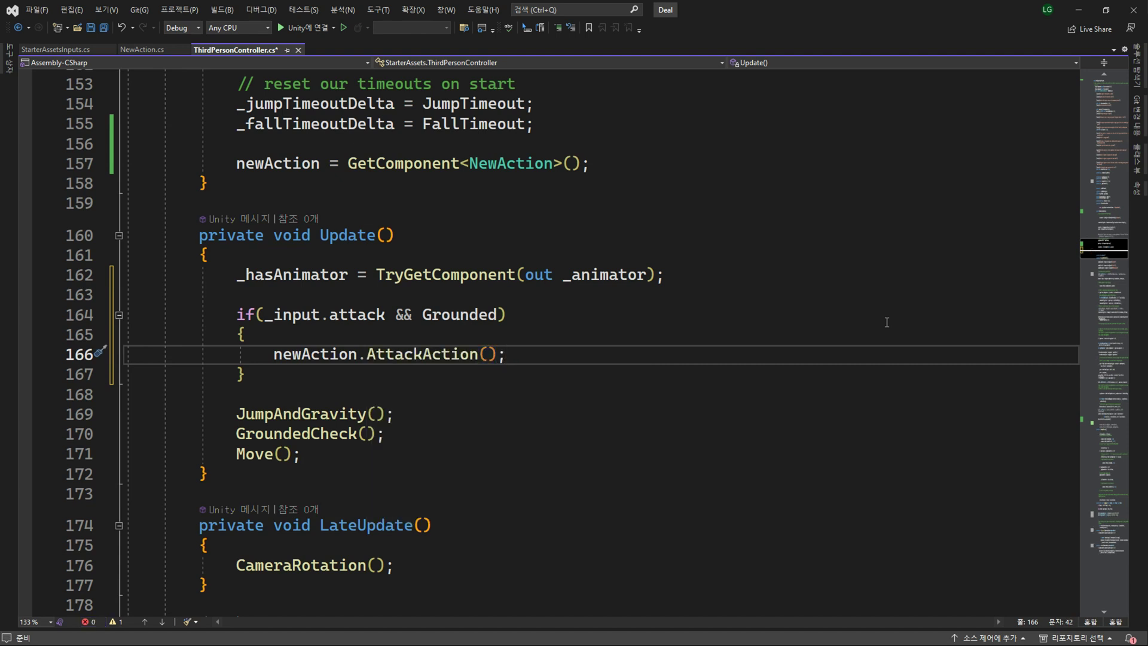
key("Return")
type("_inp")
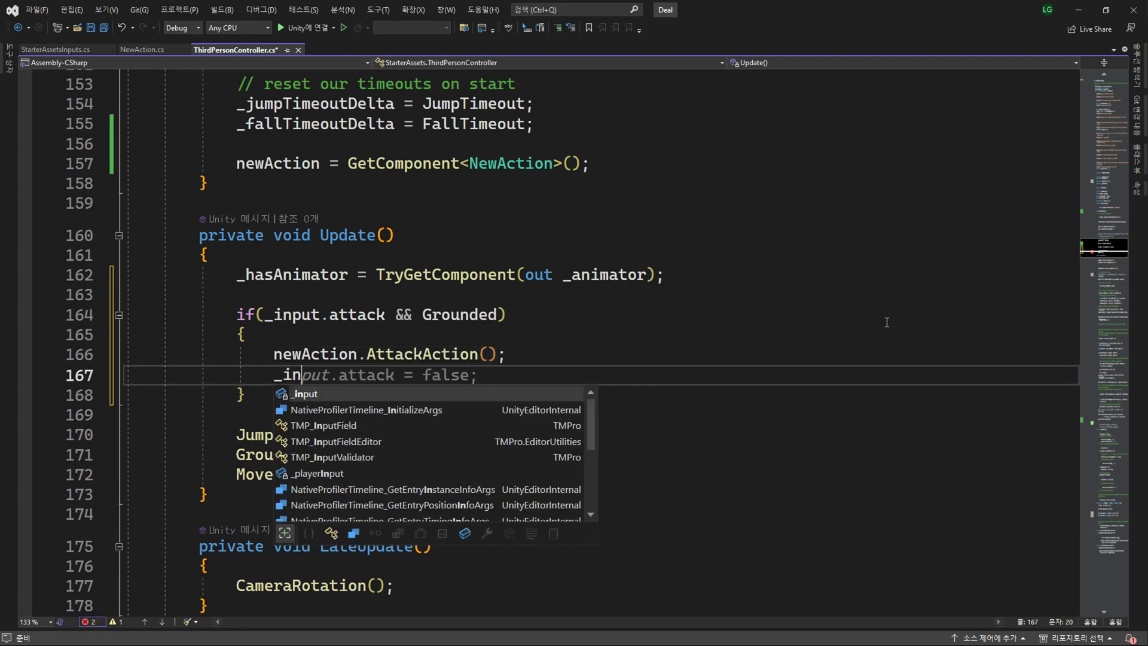
key("Tab")
key("Tab")
key("Down")
key("Return")
key("Return")
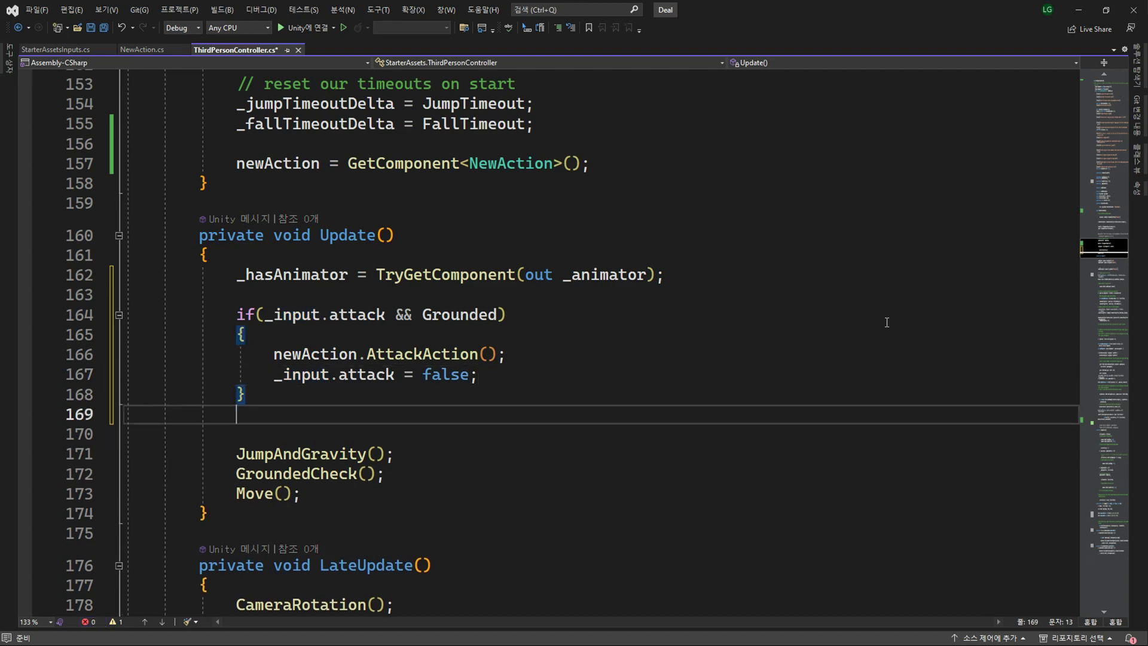
Add 'if (newAction.isAttackCheck()) return' below the attack block in Update.
scroll(879, 322, "down", 3)
type("if")
key("Tab")
key("Tab")
type("(")
key("BackSpace")
type("new")
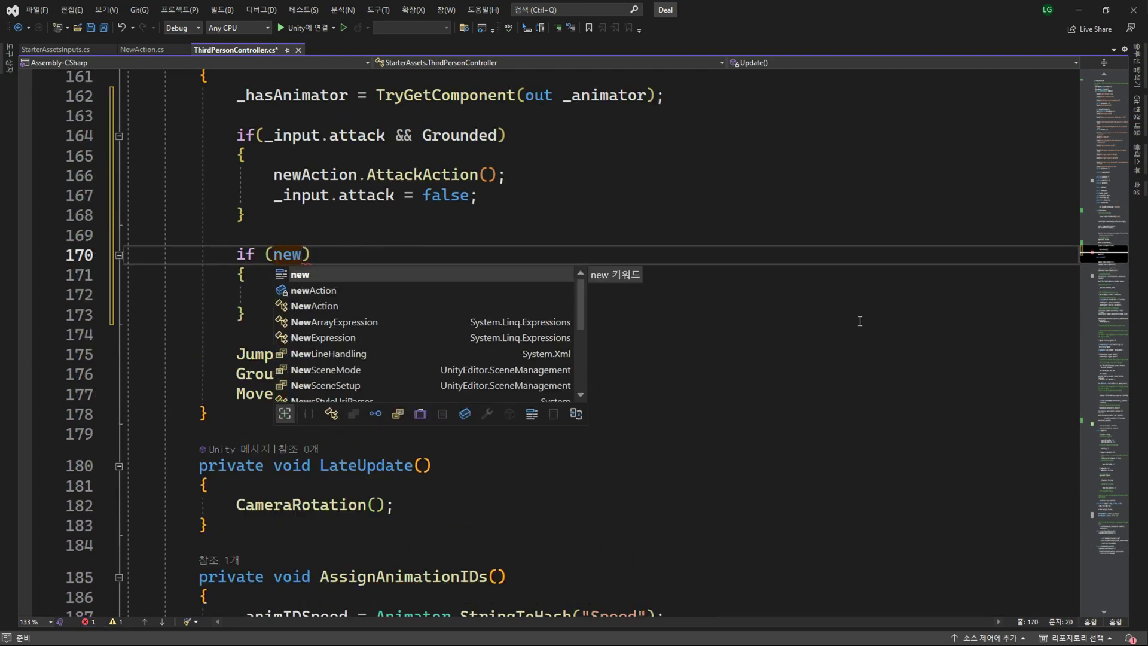
key("Tab")
type("isa")
key("Tab")
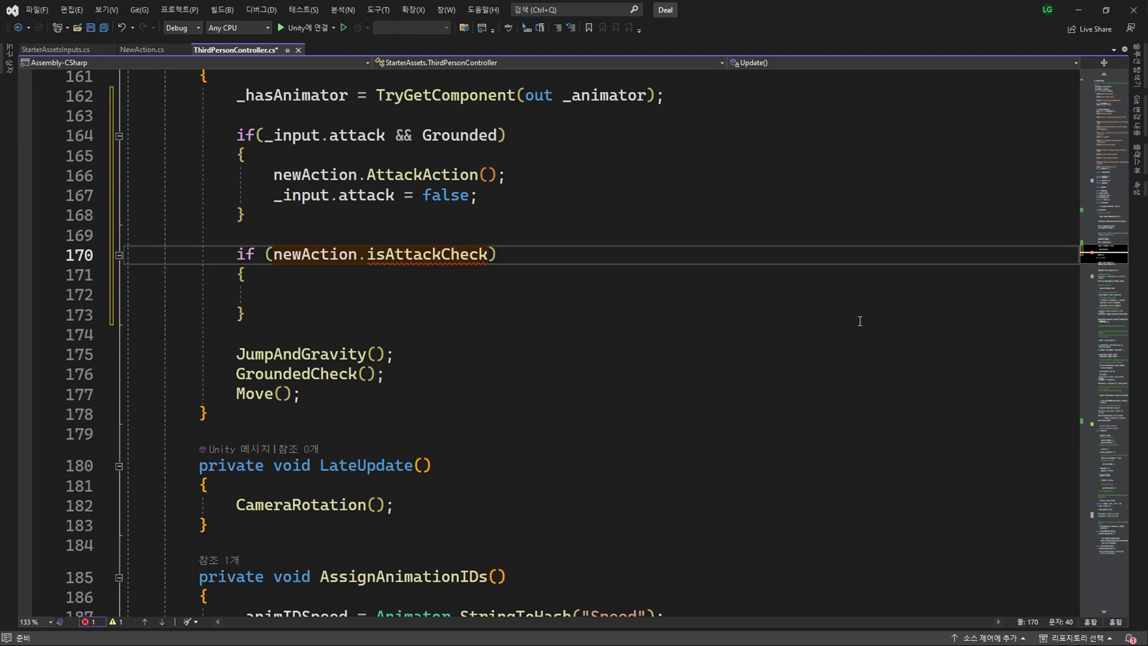
key("shift+Down")
key("shift+Down")
key("shift+Down")
key("Delete")
key("Return")
type("return")
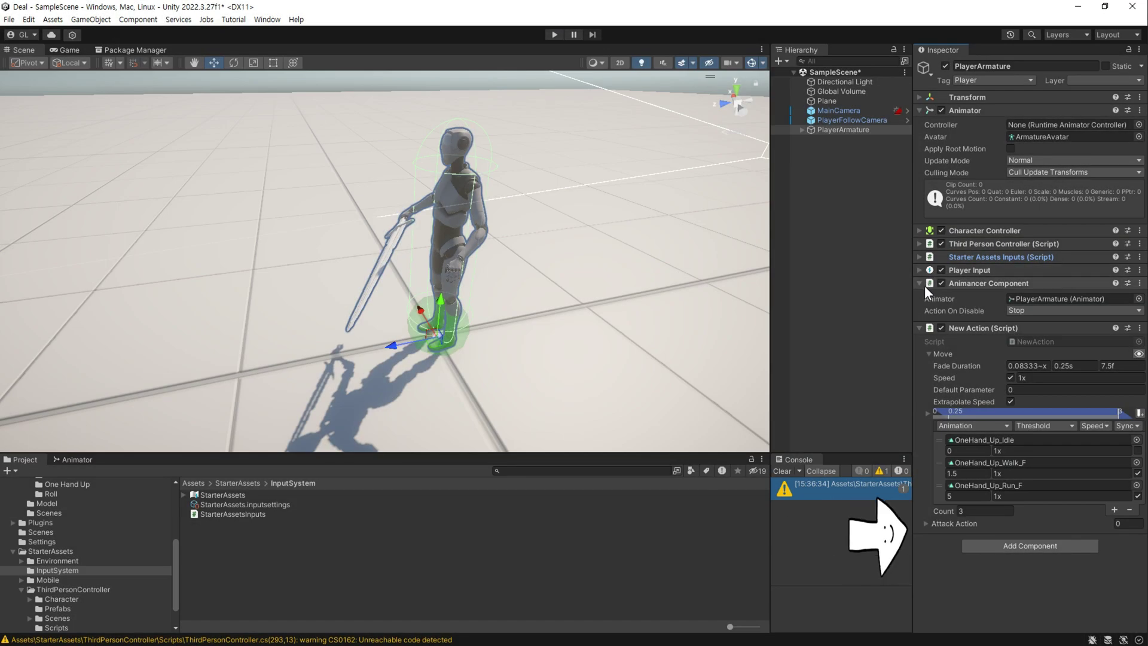
Add four Attack Action elements and assign OneHand_Up_Attack_1 through 4 to them.
left_click(926, 523)
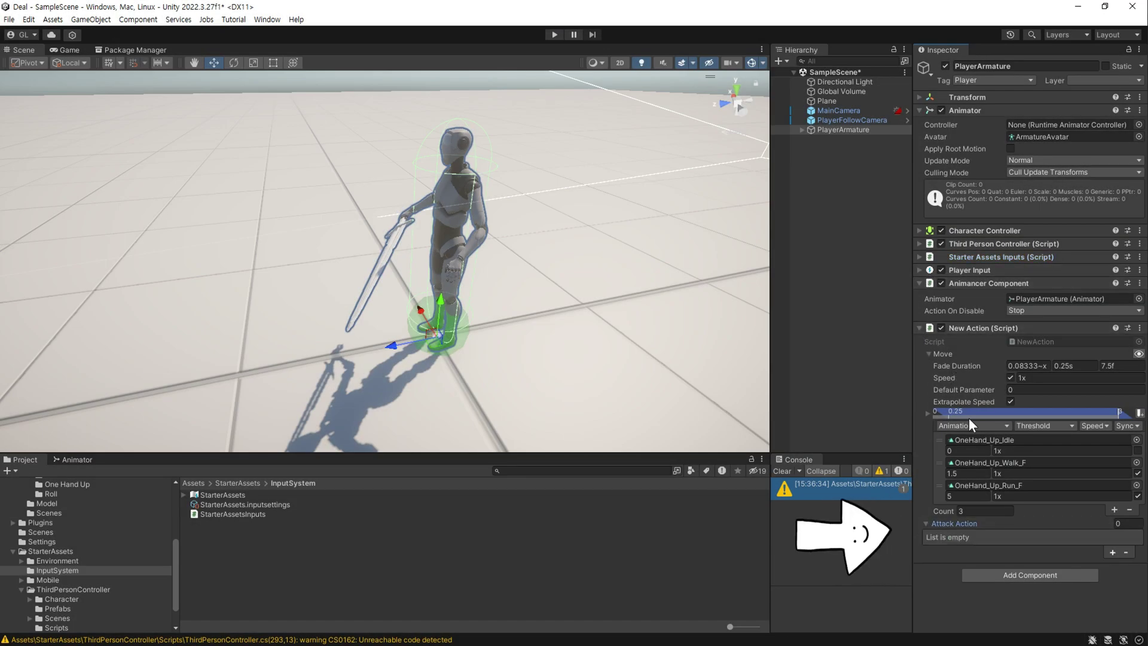
left_click(1111, 551)
left_click(1111, 552)
left_click(1112, 565)
left_click(1114, 578)
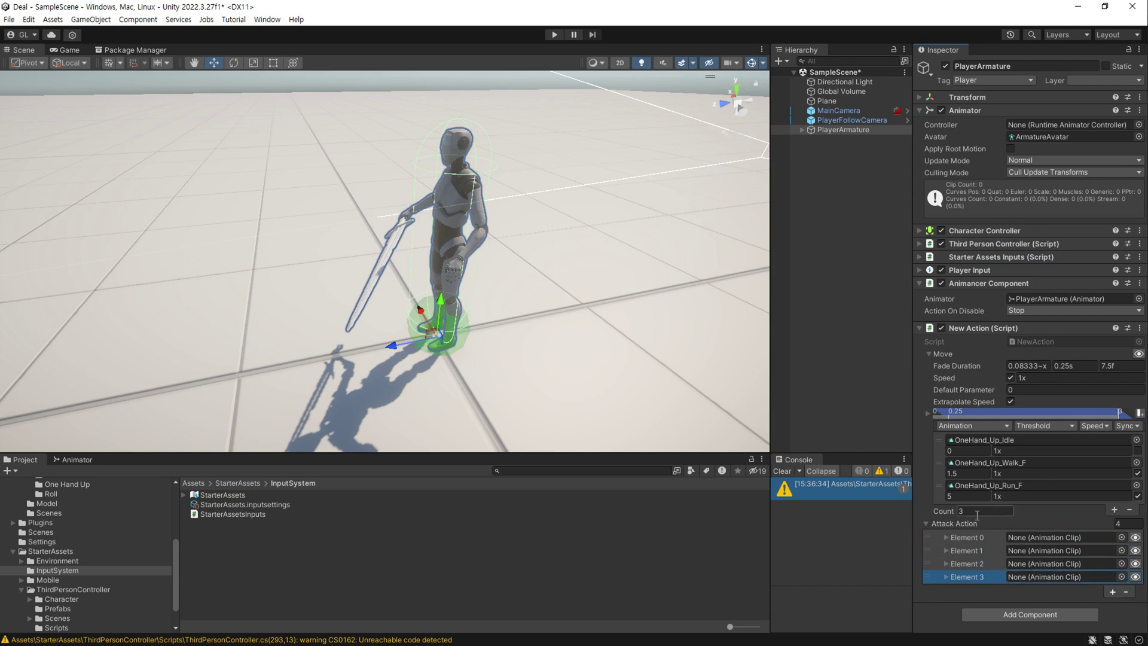
scroll(76, 534, "up", 3)
left_click(67, 555)
left_click_drag(263, 524, 1072, 545)
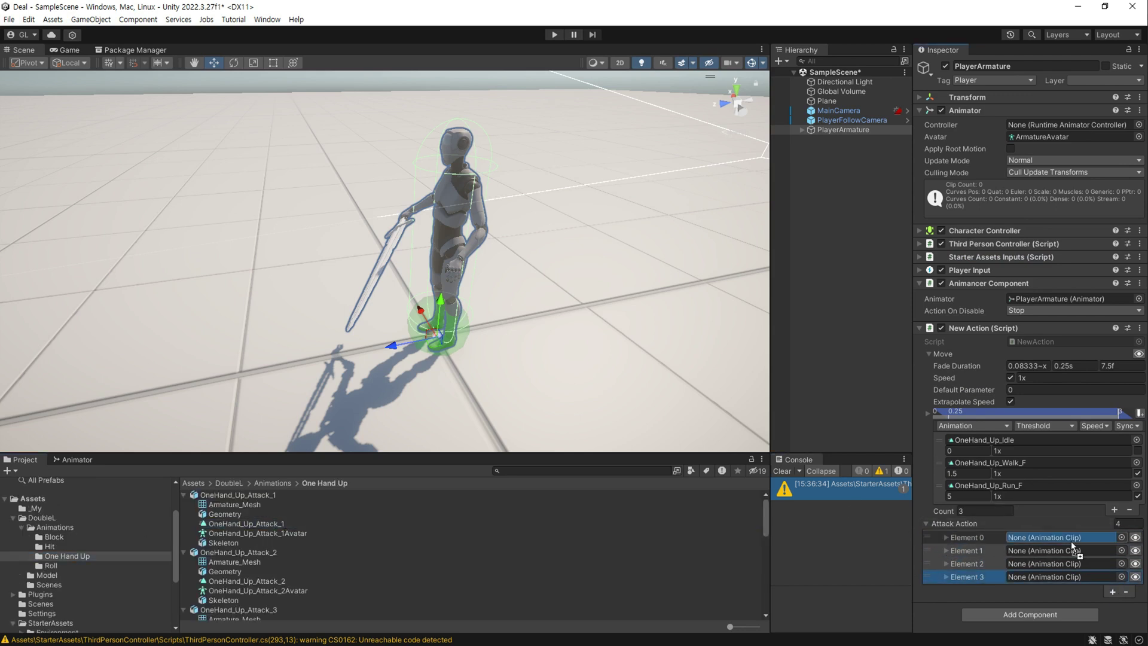
left_click(925, 112)
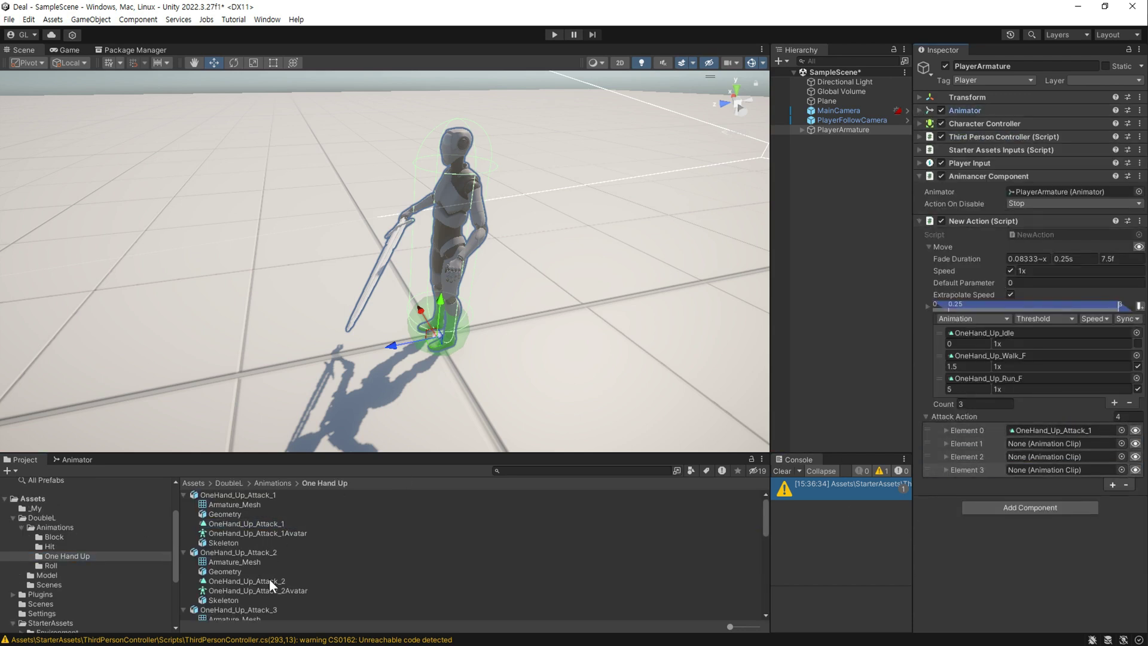
scroll(273, 566, "down", 3)
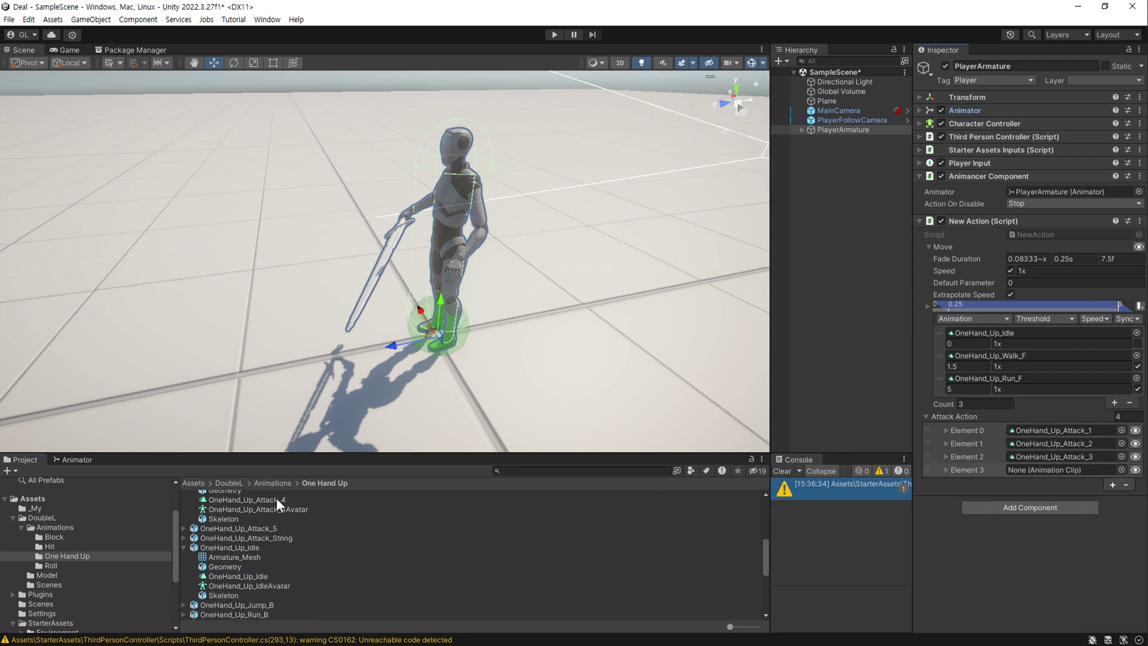
left_click_drag(276, 499, 1052, 469)
Enable Apply Root Motion on the attack clips and open the OneHand_Up_Attack_3 transition preview.
left_click(949, 431)
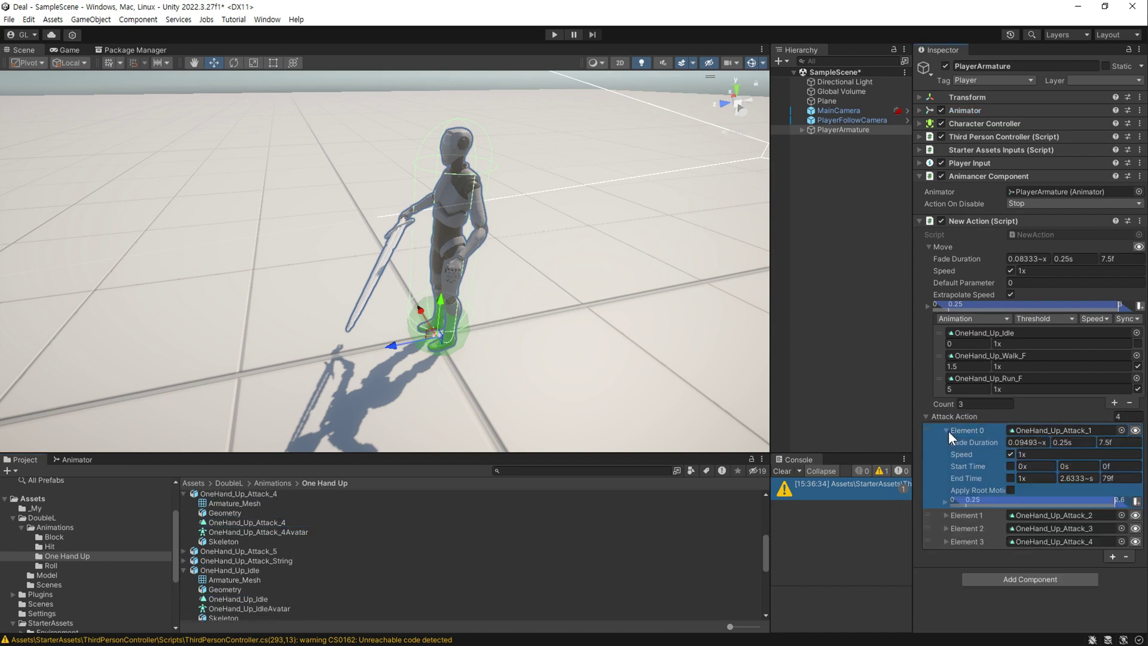
left_click(1010, 490)
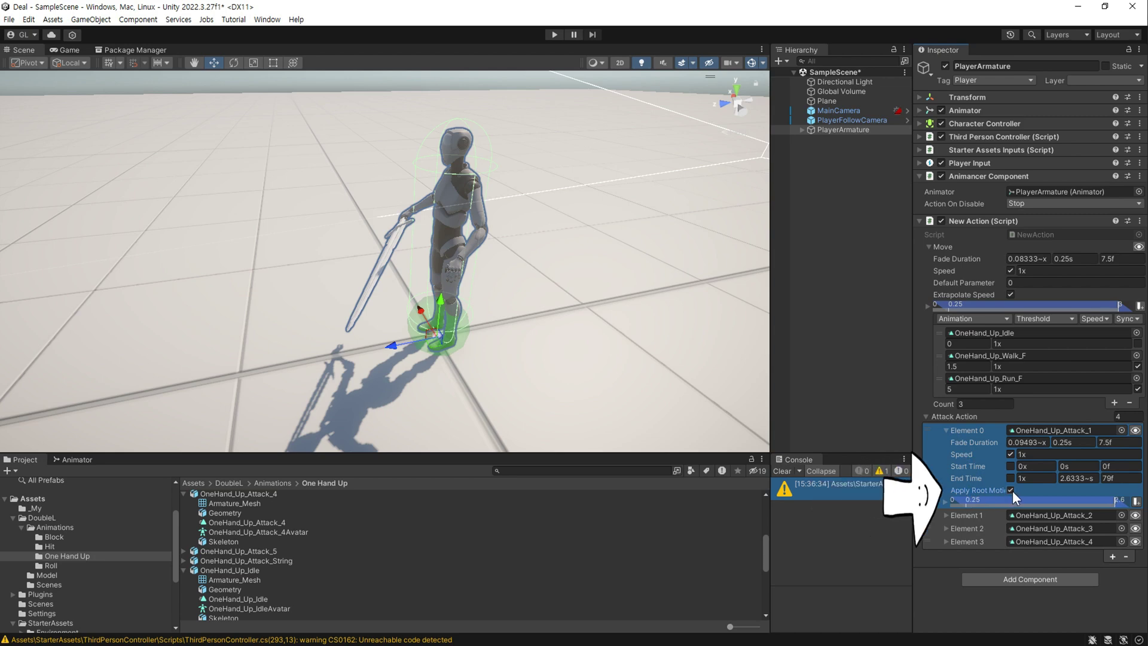
left_click(952, 515)
scroll(1008, 525, "down", 3)
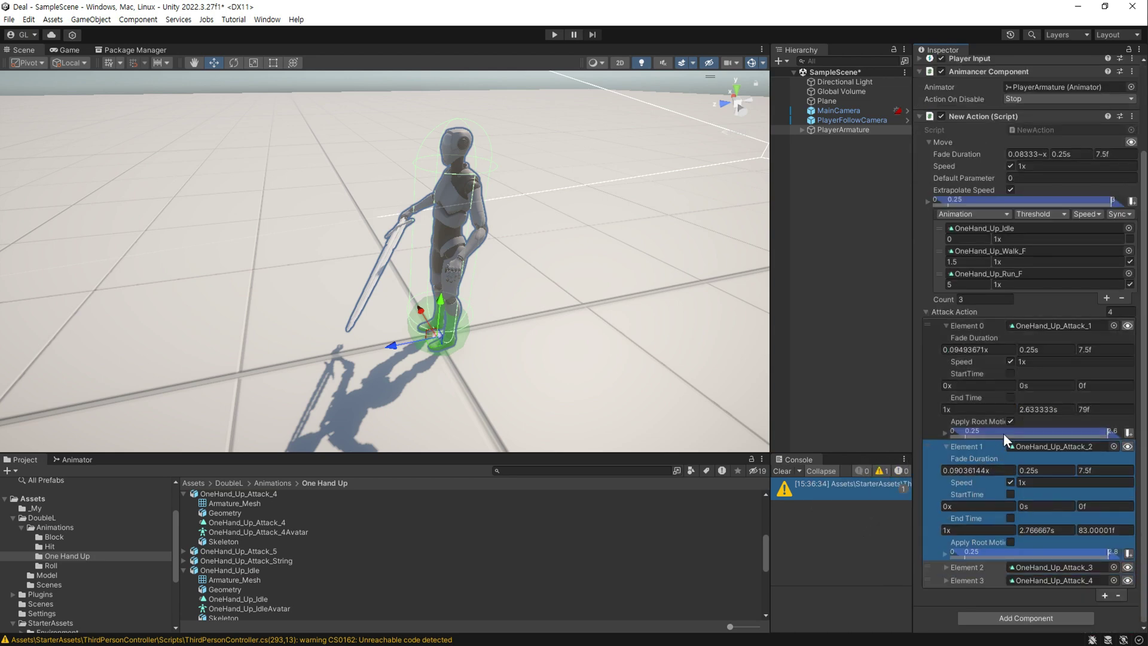
left_click(1011, 541)
left_click(947, 567)
scroll(1000, 560, "down", 2)
left_click(972, 580)
scroll(1026, 526, "down", 3)
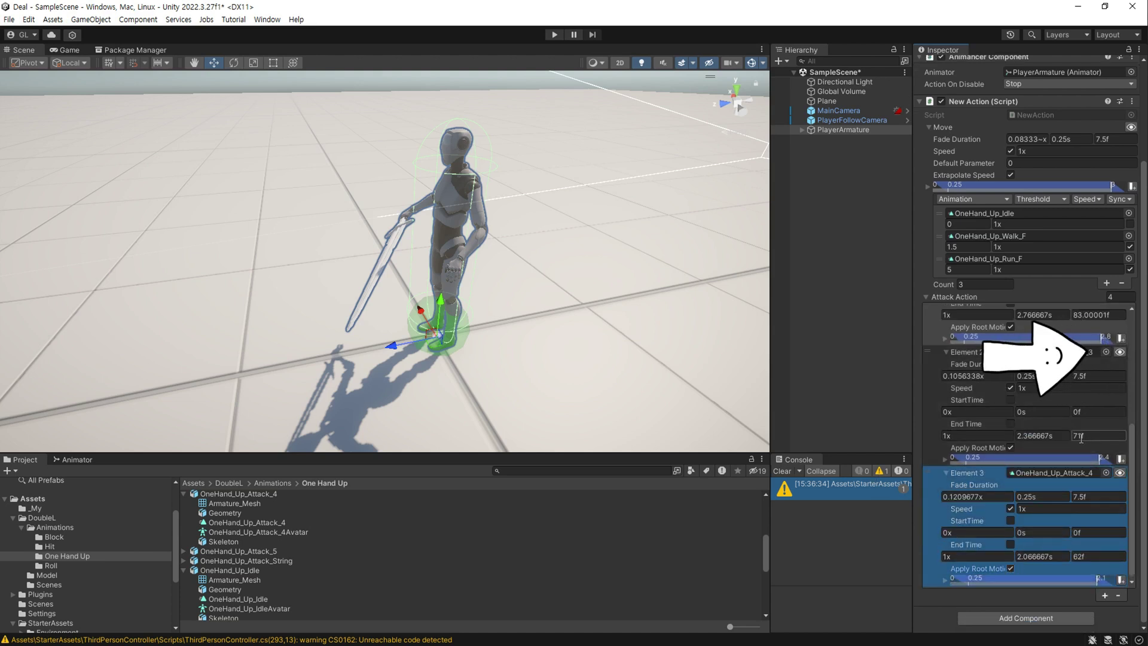
left_click(1120, 352)
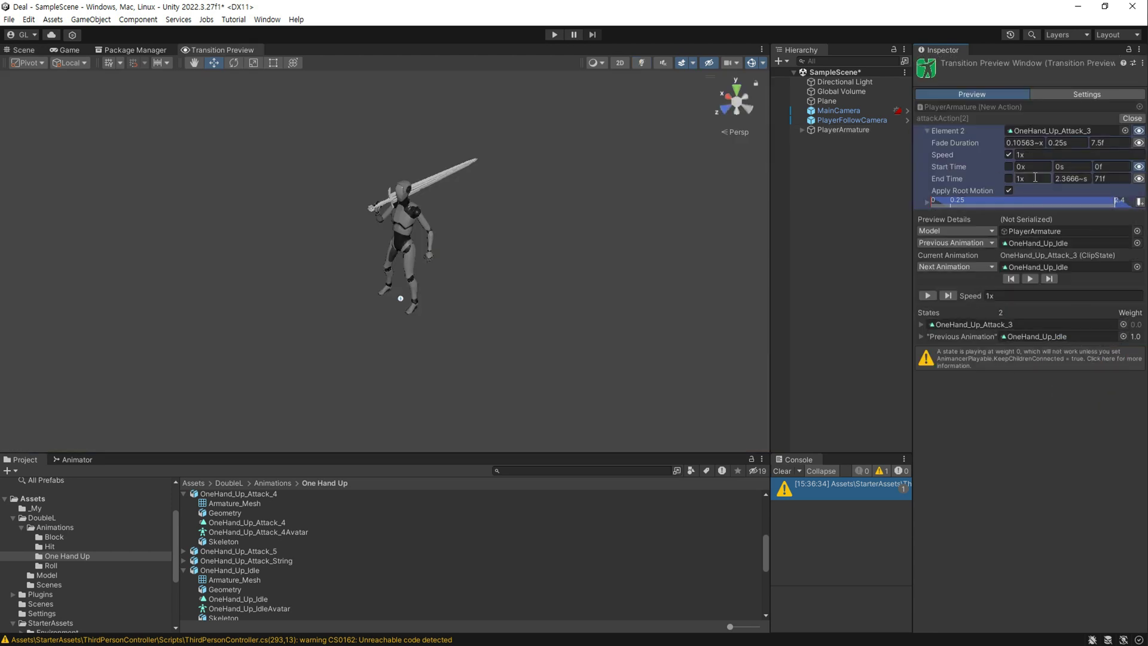
Scrub the OneHand_Up_Attack_3 preview through its swing, check End Time, then close the preview.
left_click_drag(945, 200, 1013, 202)
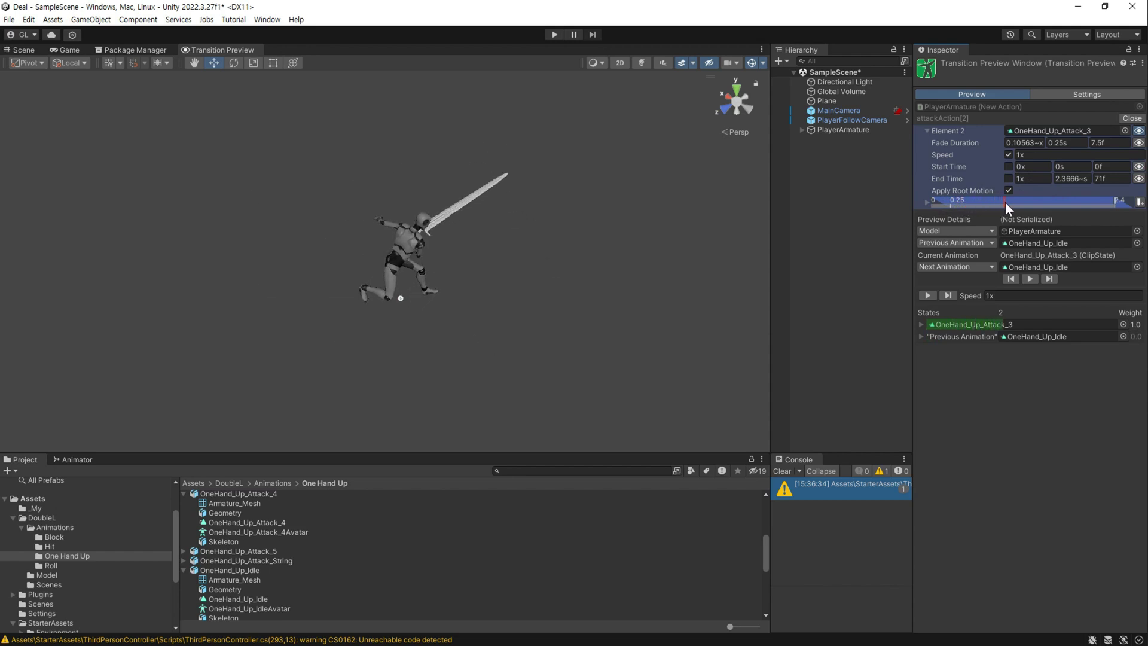
left_click_drag(1013, 202, 1071, 205)
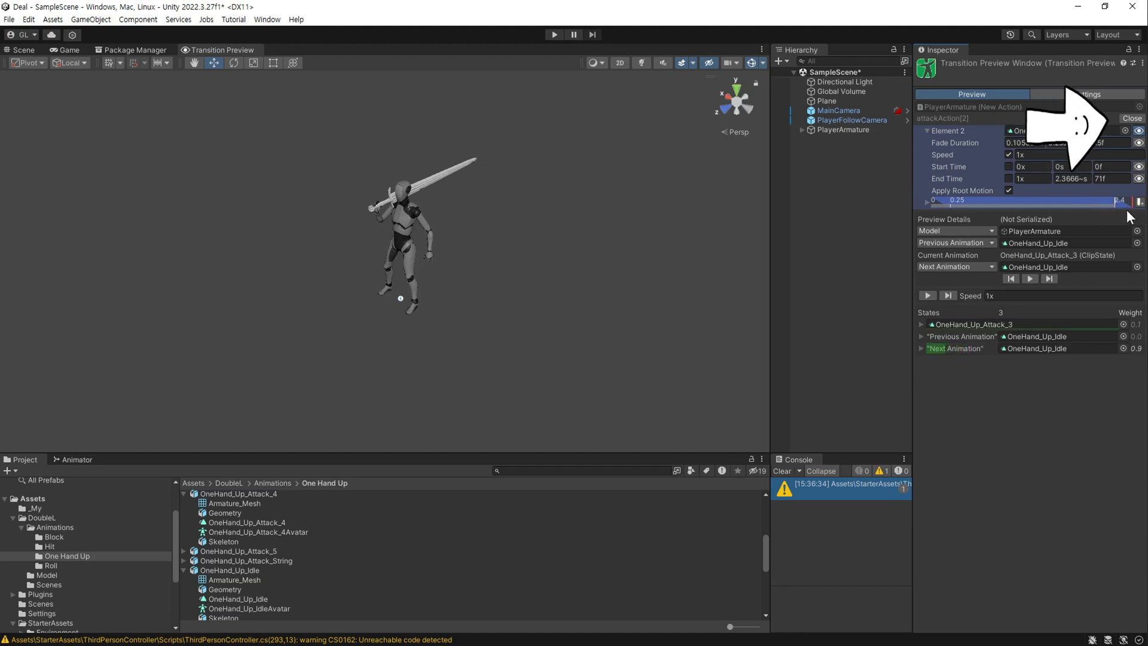
mouse_move(1104, 207)
left_mouse_down()
mouse_move(1129, 210)
mouse_move(1038, 207)
left_mouse_up()
left_click(1039, 204)
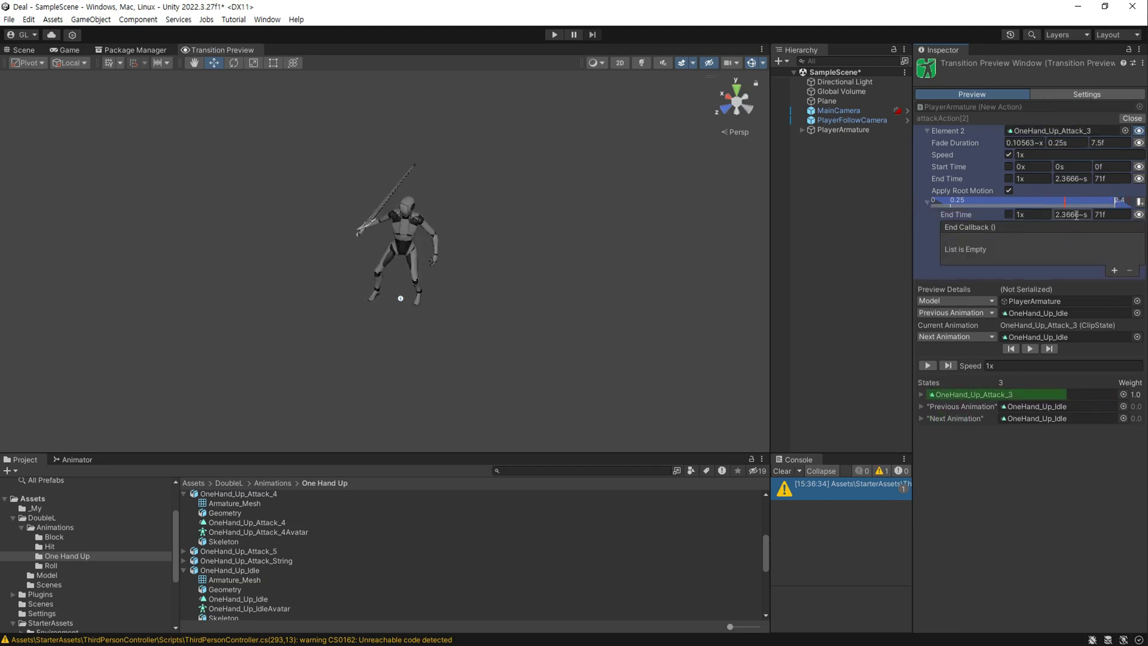
left_click(928, 202)
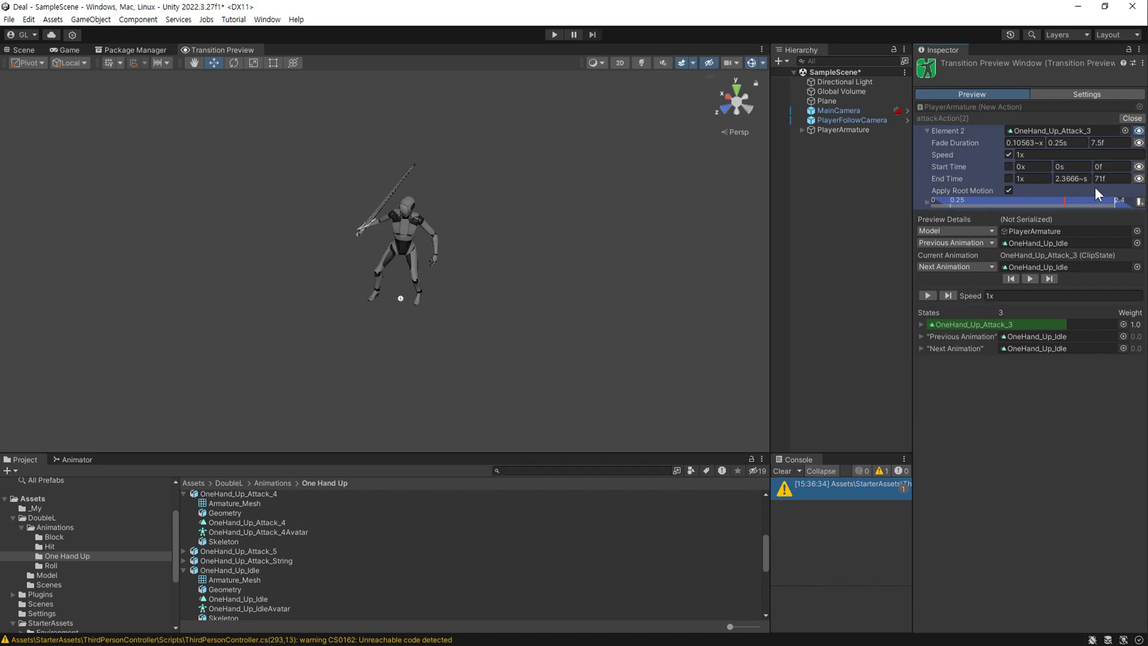
left_click(1131, 118)
Enter Play mode, run forward and chain Attack_1 through Attack_4 in a combo.
key("ctrl+p")
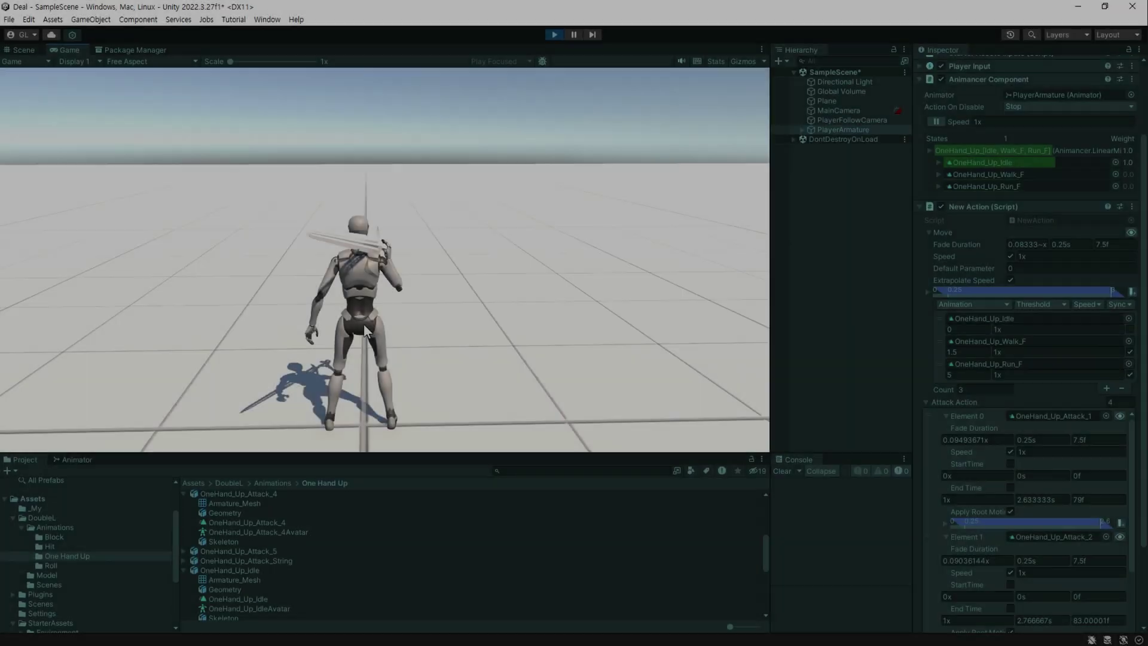
key("shift")
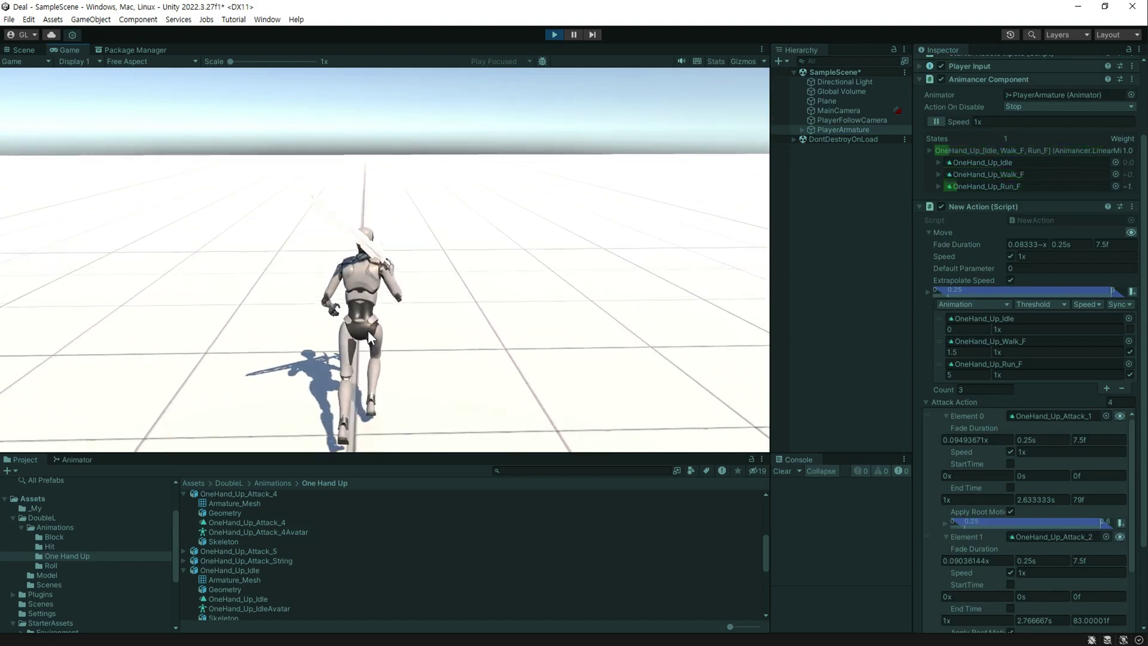
left_click(367, 332)
left_click(368, 331)
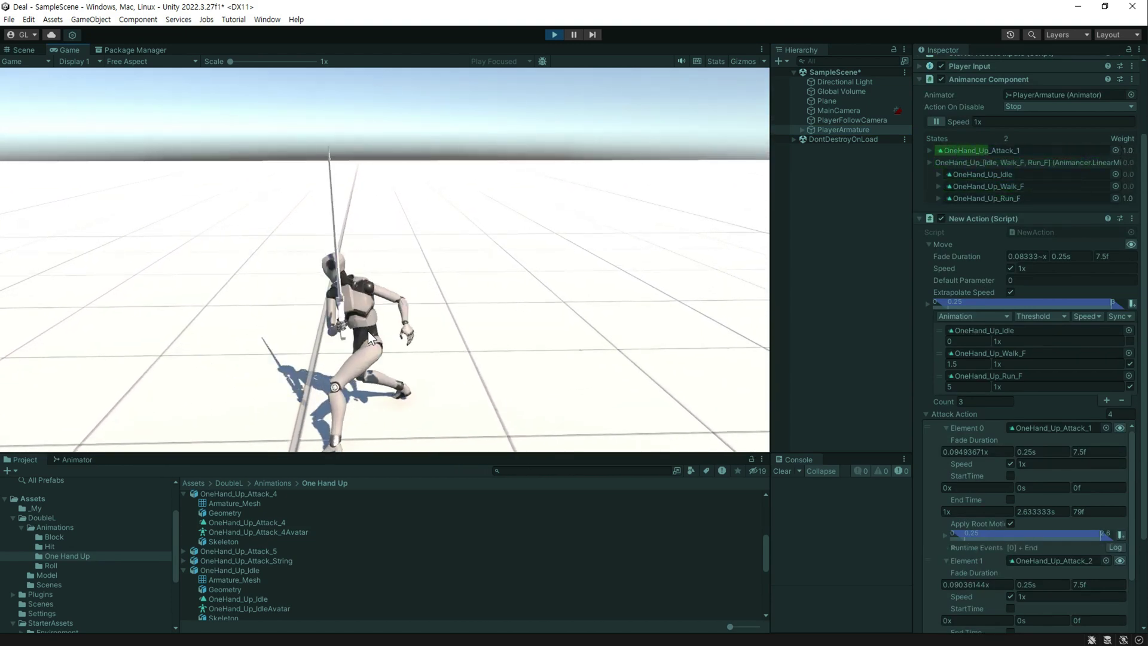
left_click(368, 331)
left_click(368, 331)
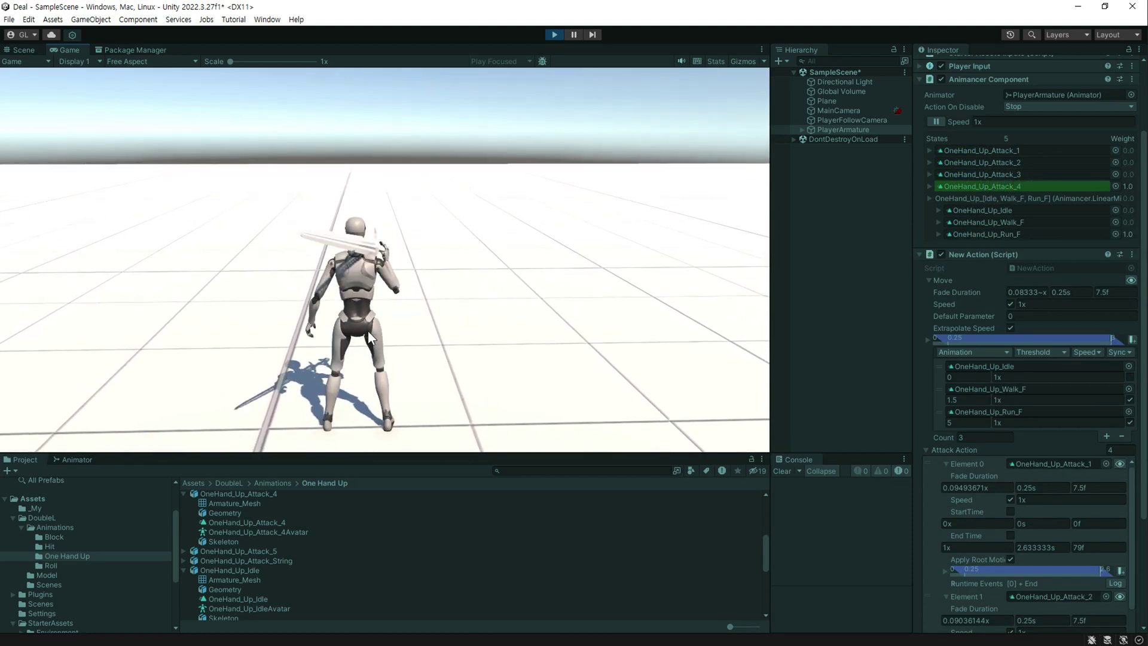
Walk the character left and chain another four-hit sword combo.
key("a")
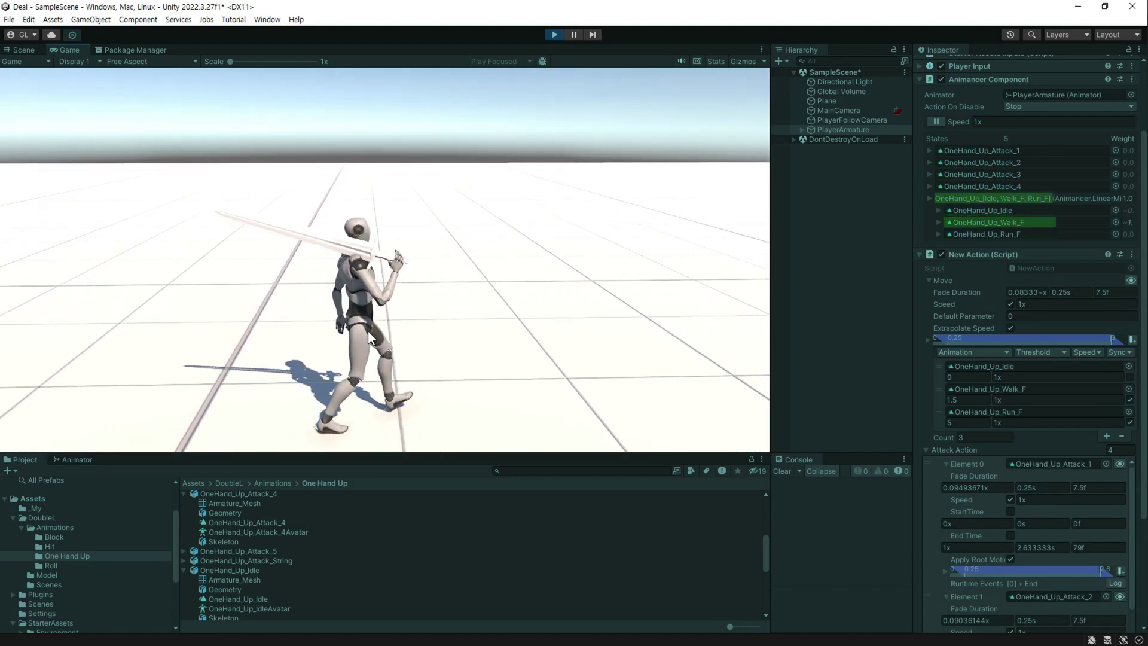
left_click(367, 332)
left_click(368, 331)
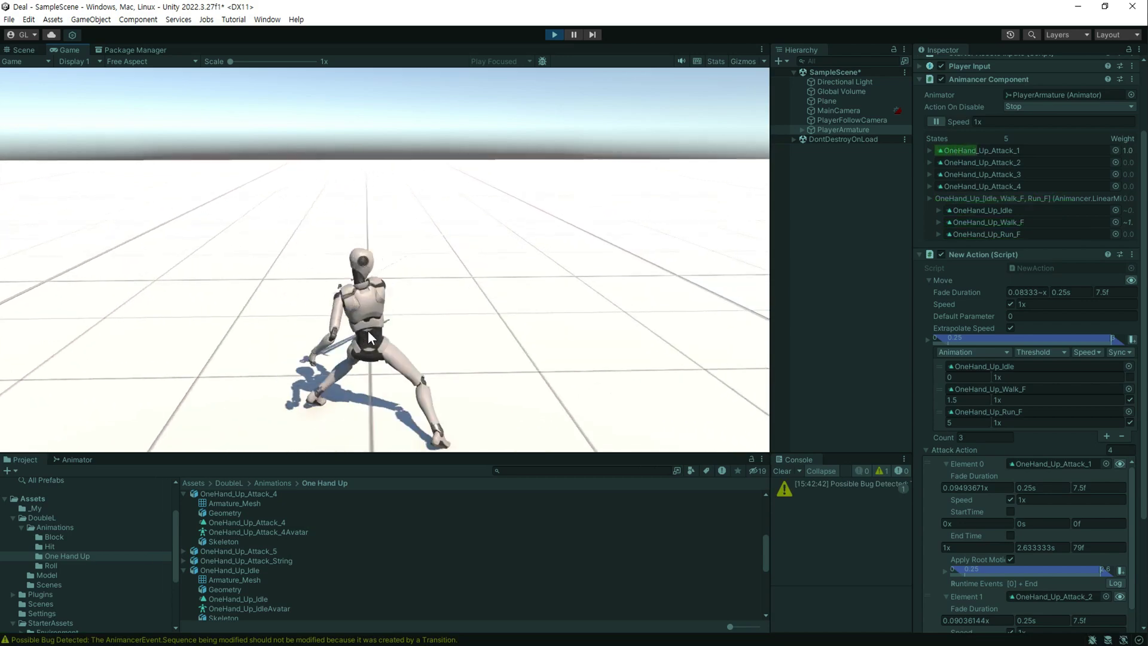
left_click(368, 331)
left_click(368, 330)
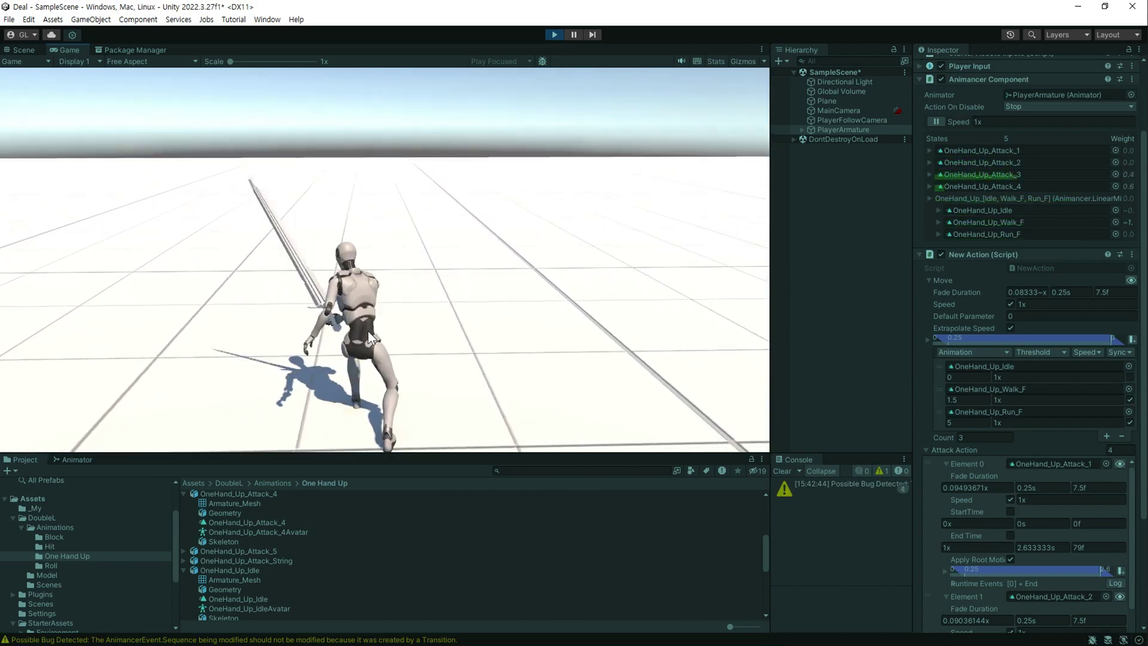
Walk toward the camera into a four-hit combo, then run away and attack while running.
key("s")
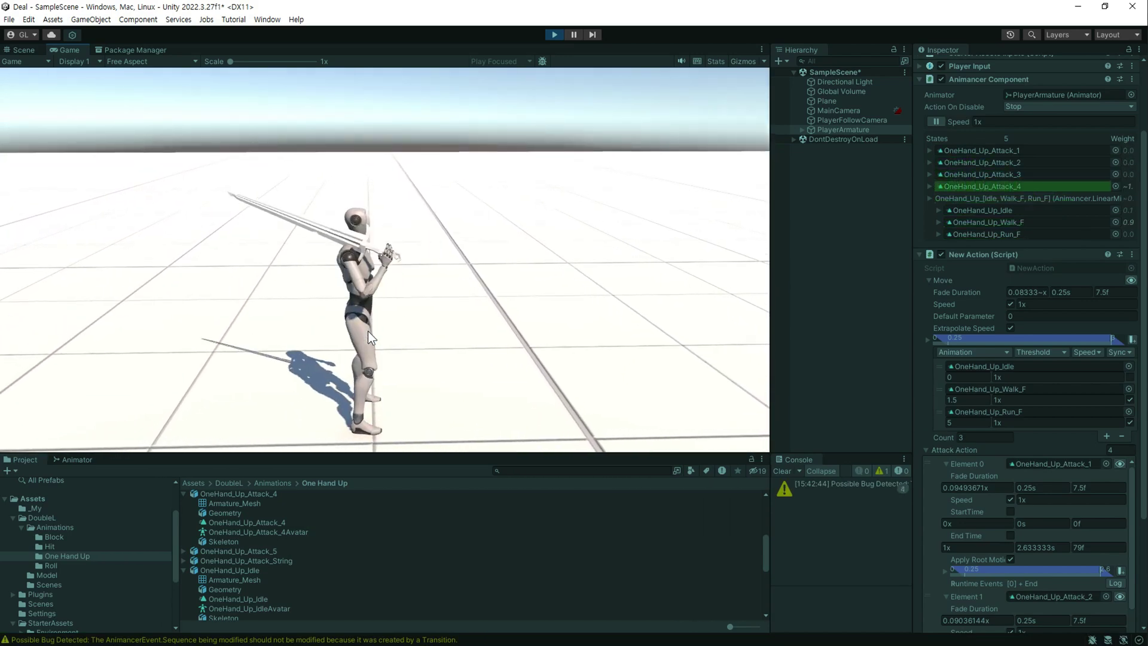
left_click(368, 332)
left_click(368, 331)
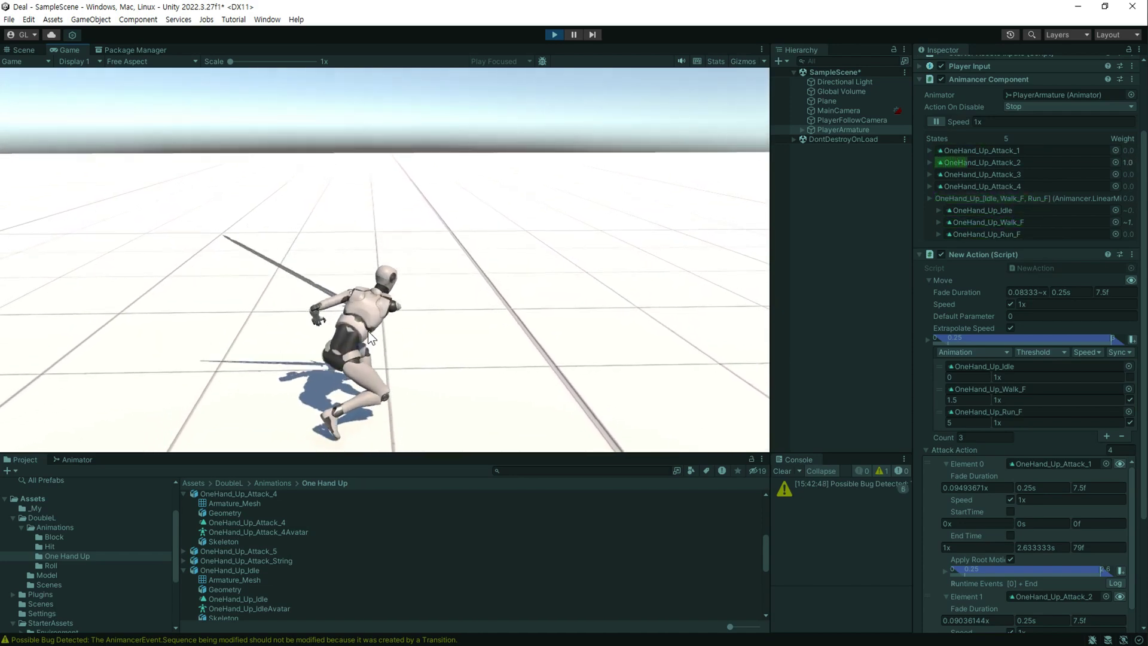
left_click(368, 331)
left_click(368, 331)
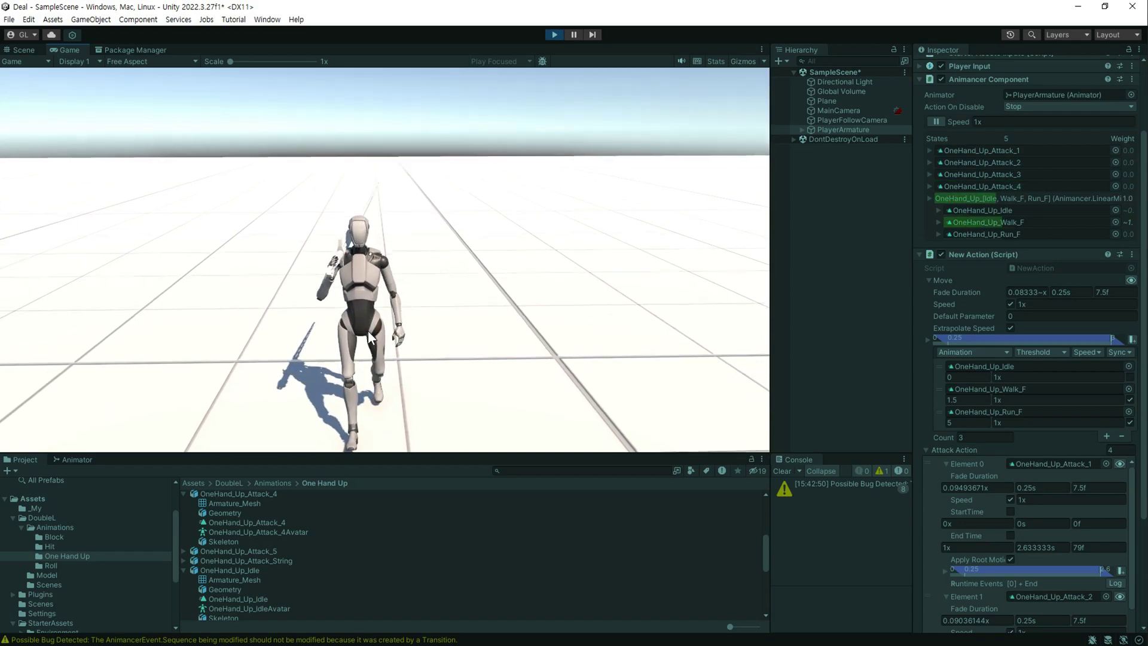
key("a")
key("shift+w")
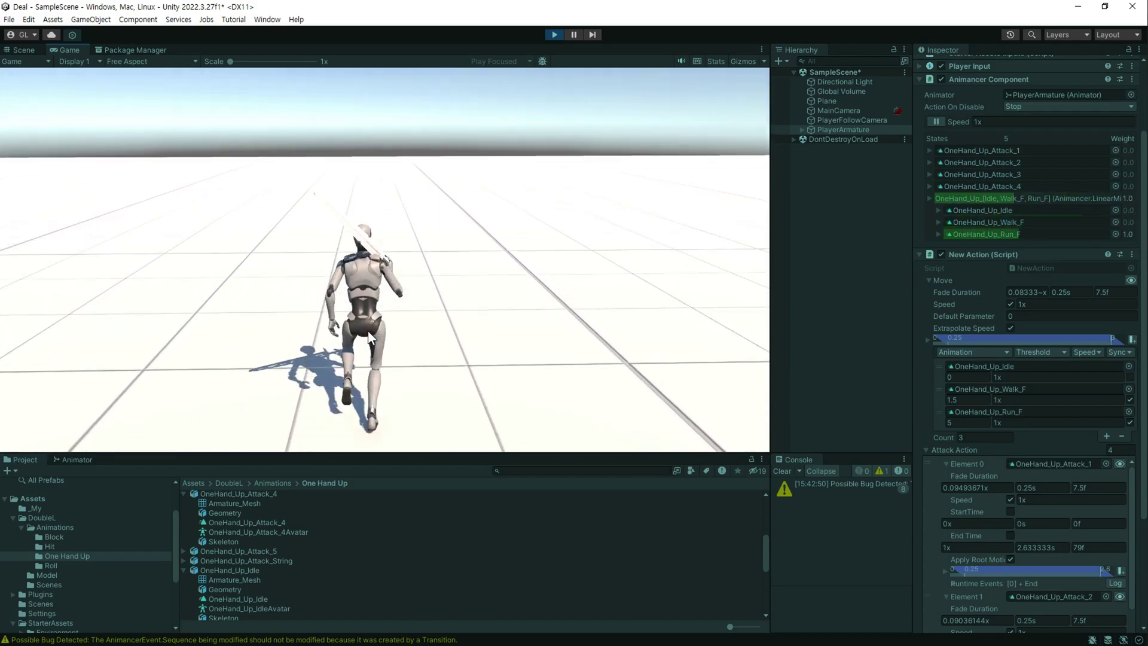
left_click(368, 331)
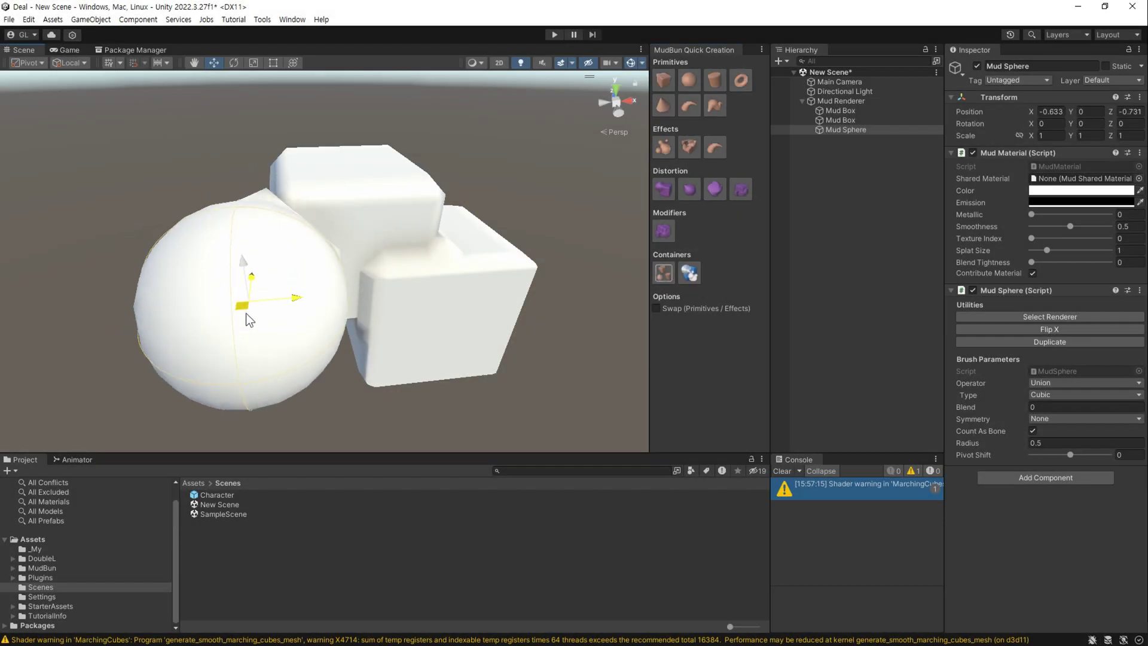
Move the Mud Sphere, Mud Box and Mud Particle System, then drag Mossy Rock's Rock Box to reshape it.
left_click_drag(246, 313, 231, 236)
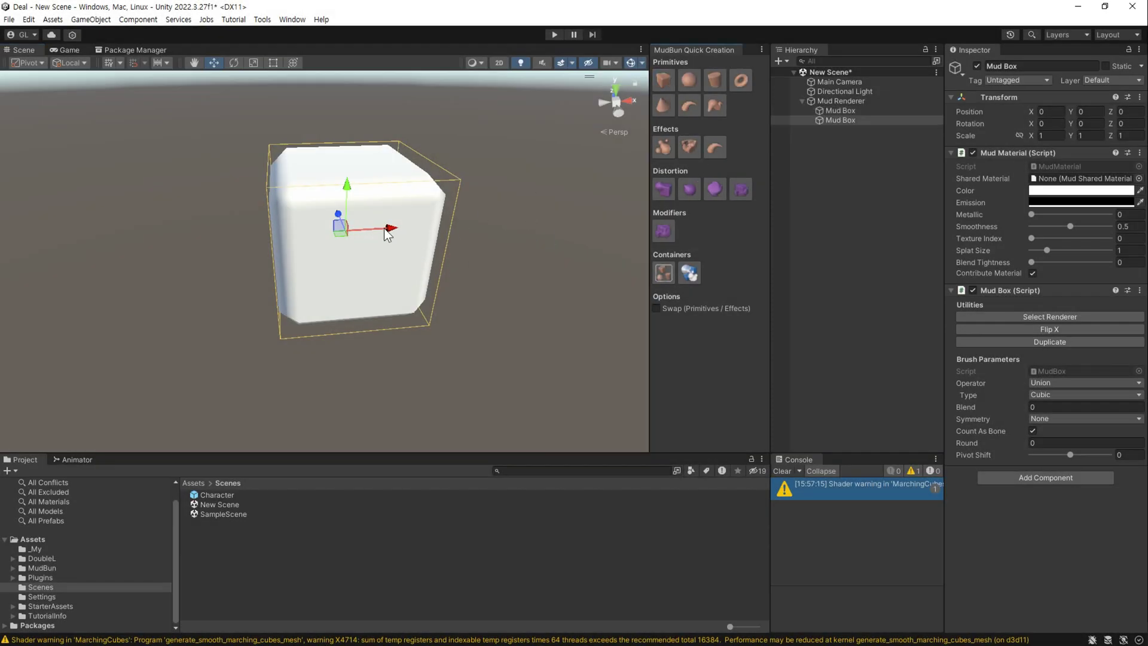
mouse_move(385, 229)
left_mouse_down()
mouse_move(234, 259)
mouse_move(513, 291)
left_mouse_up()
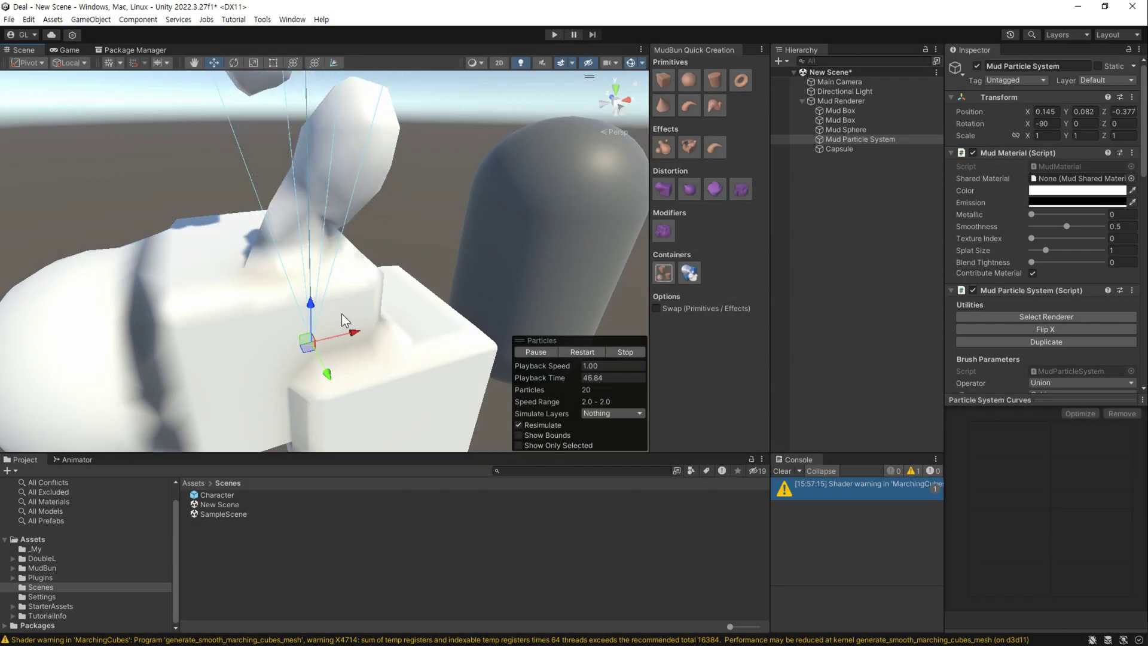
mouse_move(308, 344)
left_mouse_down()
mouse_move(569, 272)
mouse_move(528, 297)
mouse_move(544, 269)
left_mouse_up()
key("f")
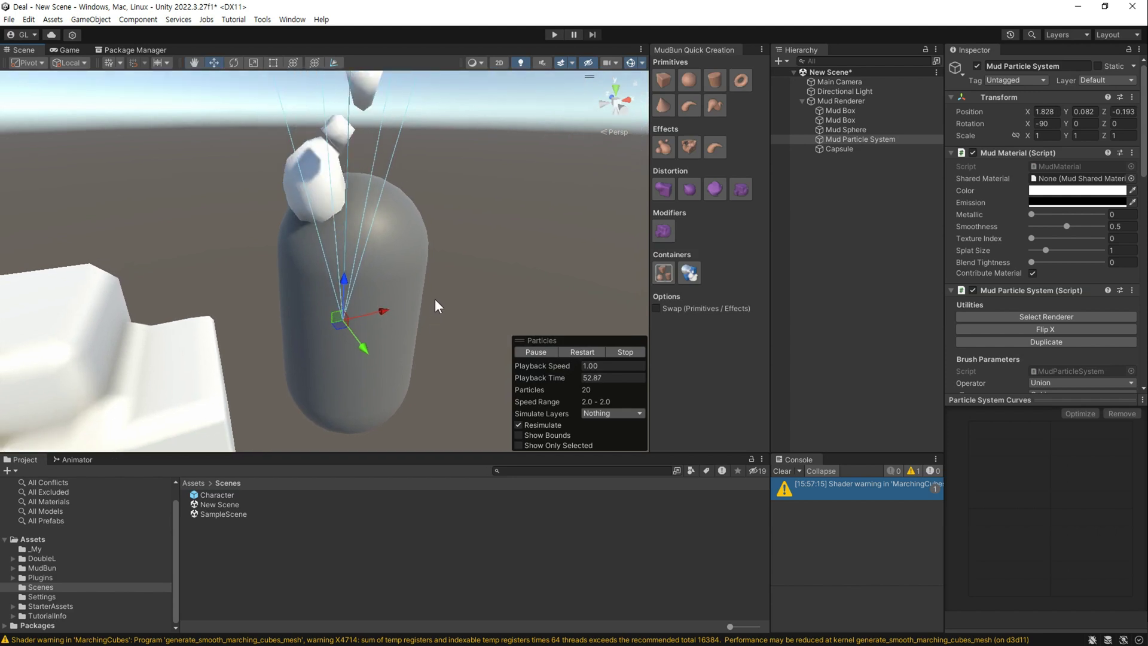
mouse_move(360, 309)
left_mouse_down()
mouse_move(371, 304)
mouse_move(271, 332)
left_mouse_up()
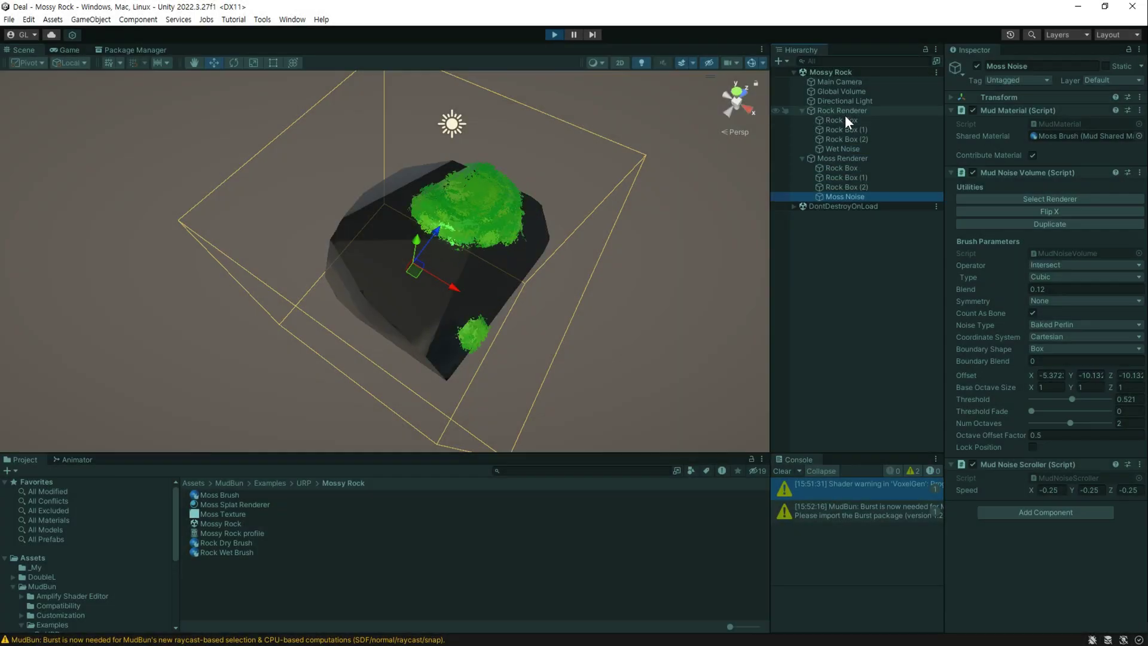
left_click(847, 121)
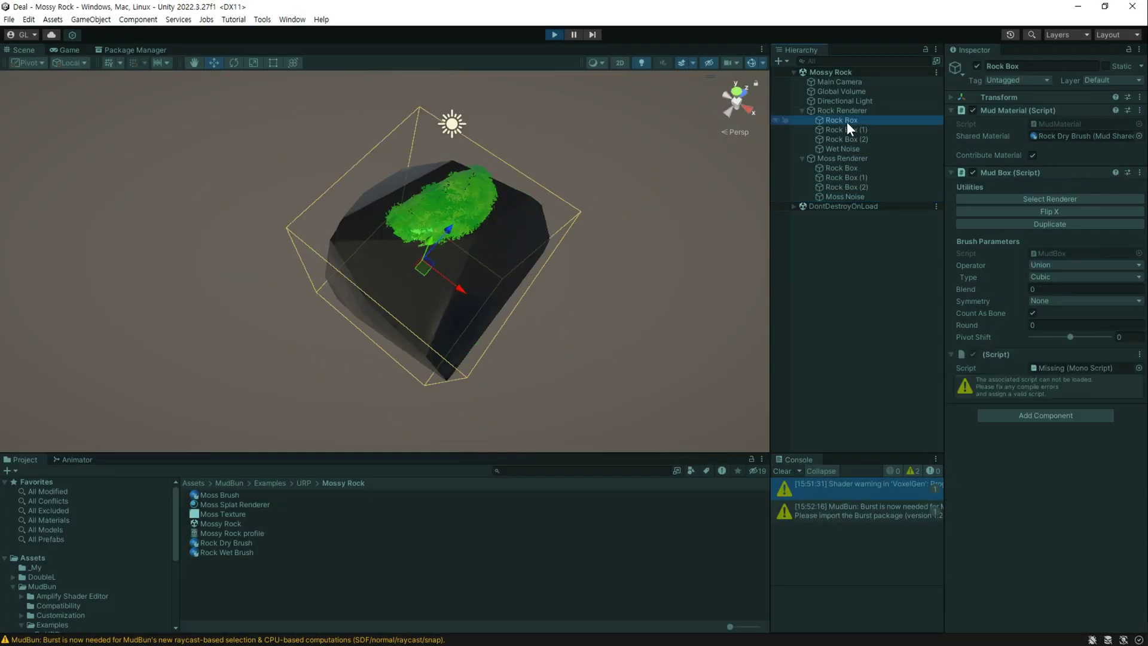
mouse_move(463, 269)
left_mouse_down()
mouse_move(346, 235)
mouse_move(468, 315)
left_mouse_up()
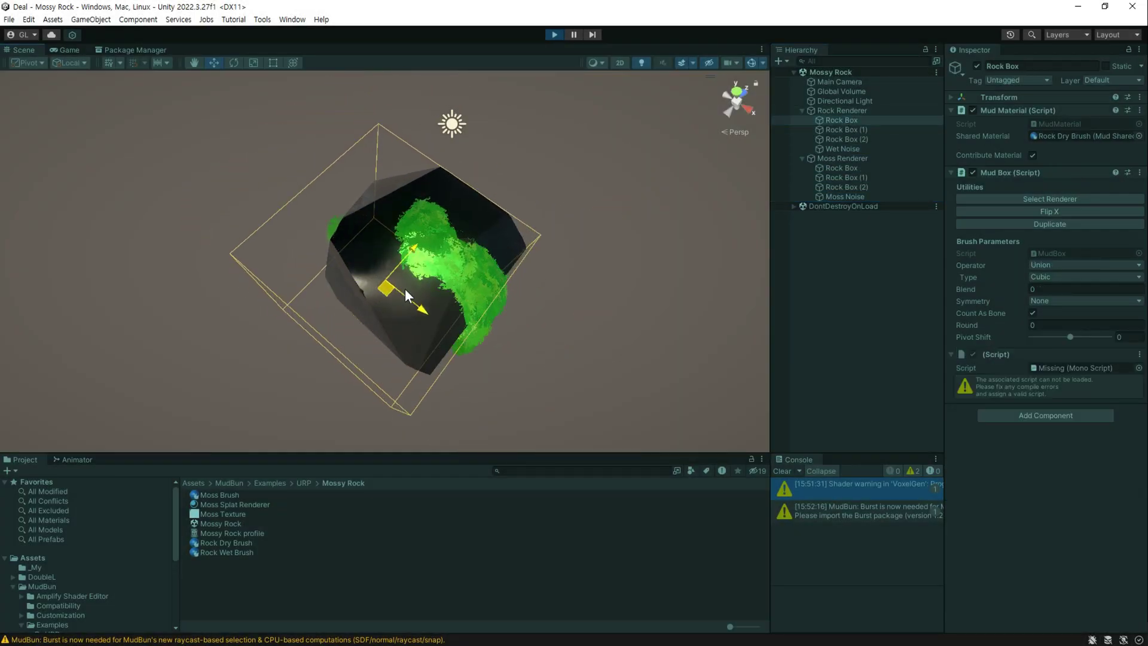
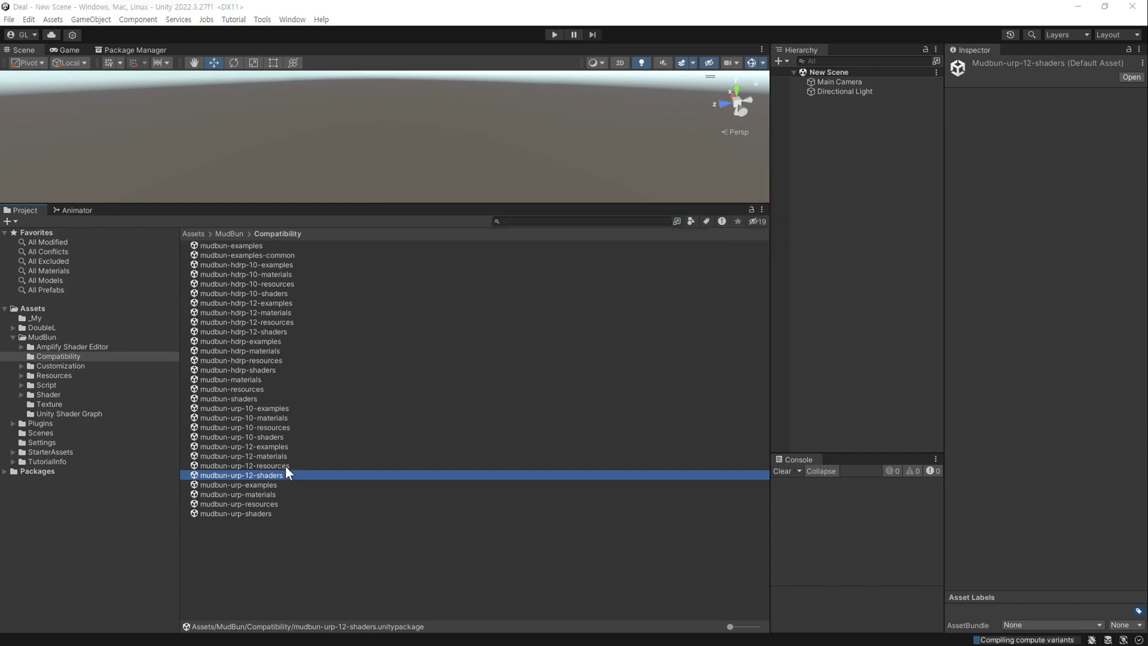
Import the mudbun-urp-12-resources and mudbun-urp-12-materials packages from Assets/MudBun/Compatibility.
double_click(285, 466)
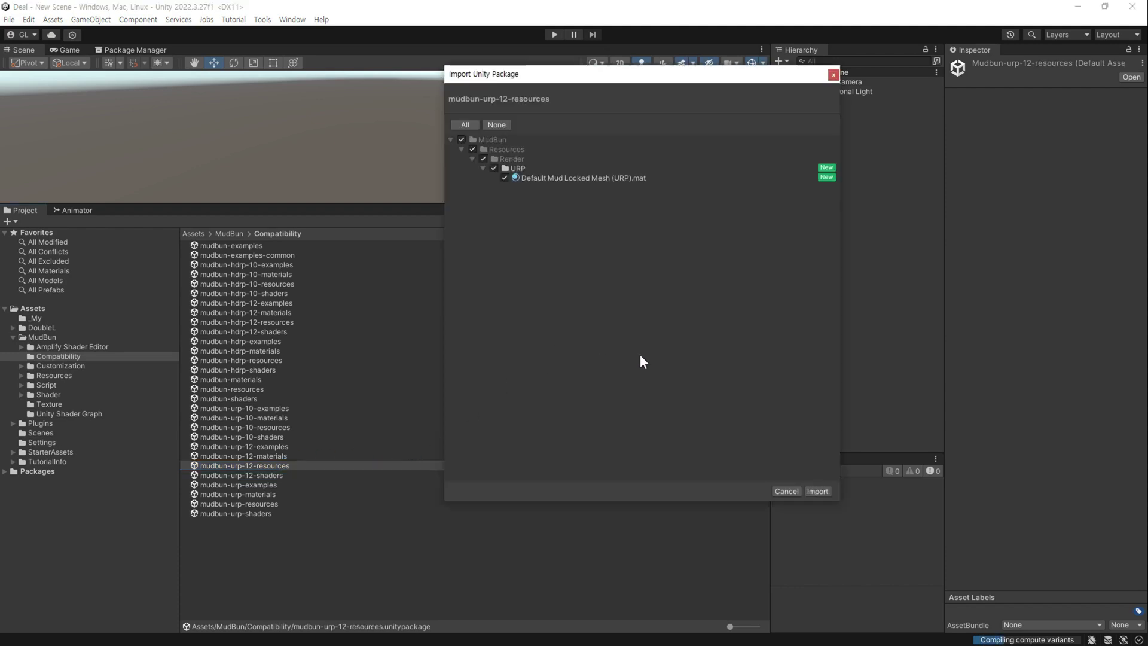
left_click(821, 491)
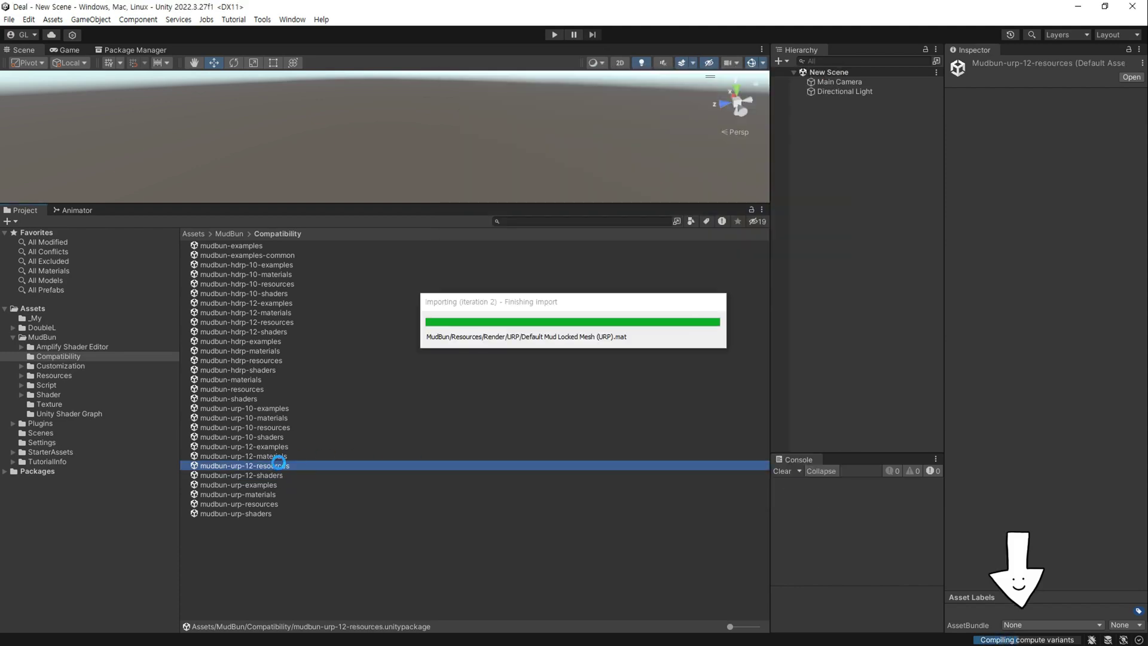
double_click(279, 457)
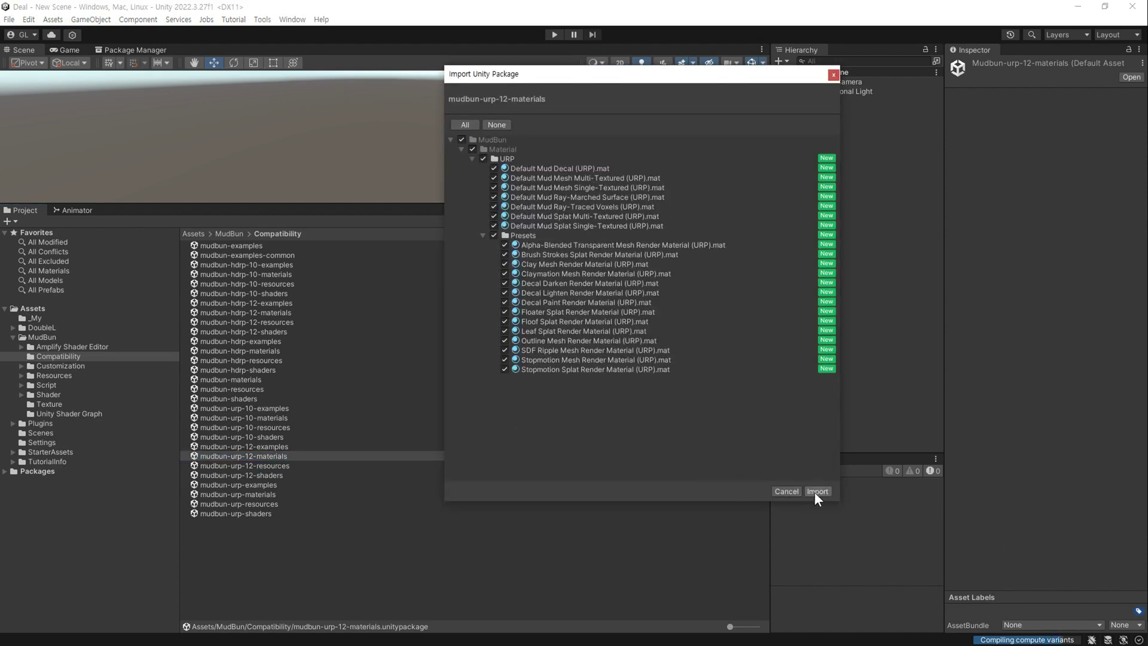
left_click(817, 493)
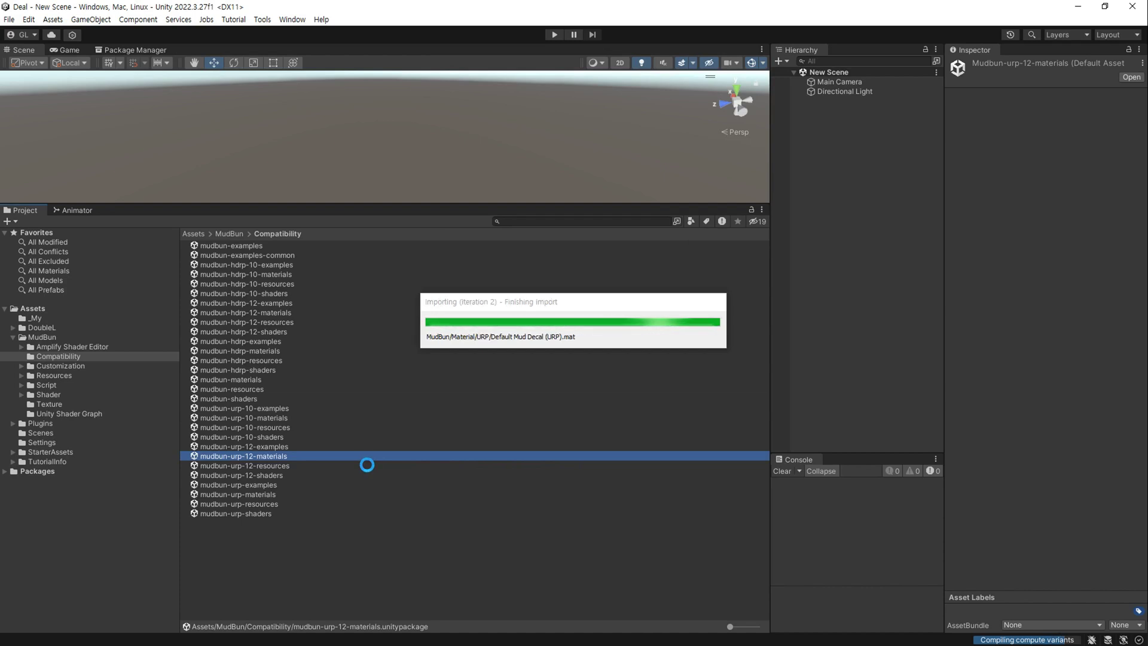
left_click(286, 448)
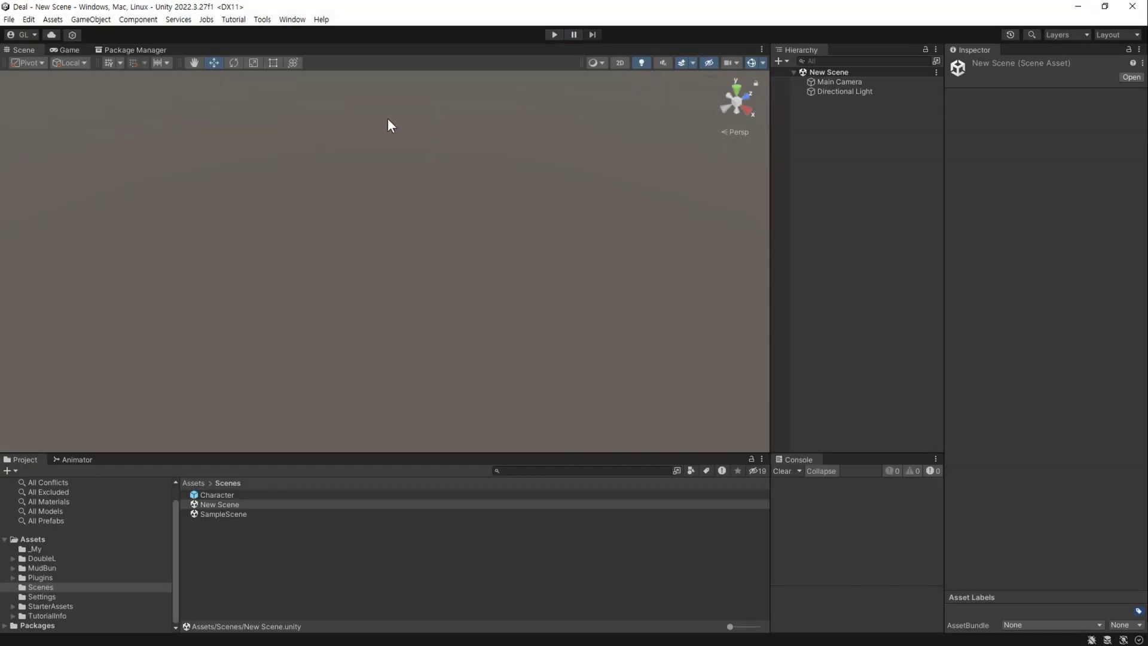
Dock the MudBun Quick Creation Panel beside the Scene view and create a Mud Renderer from it.
left_click(264, 22)
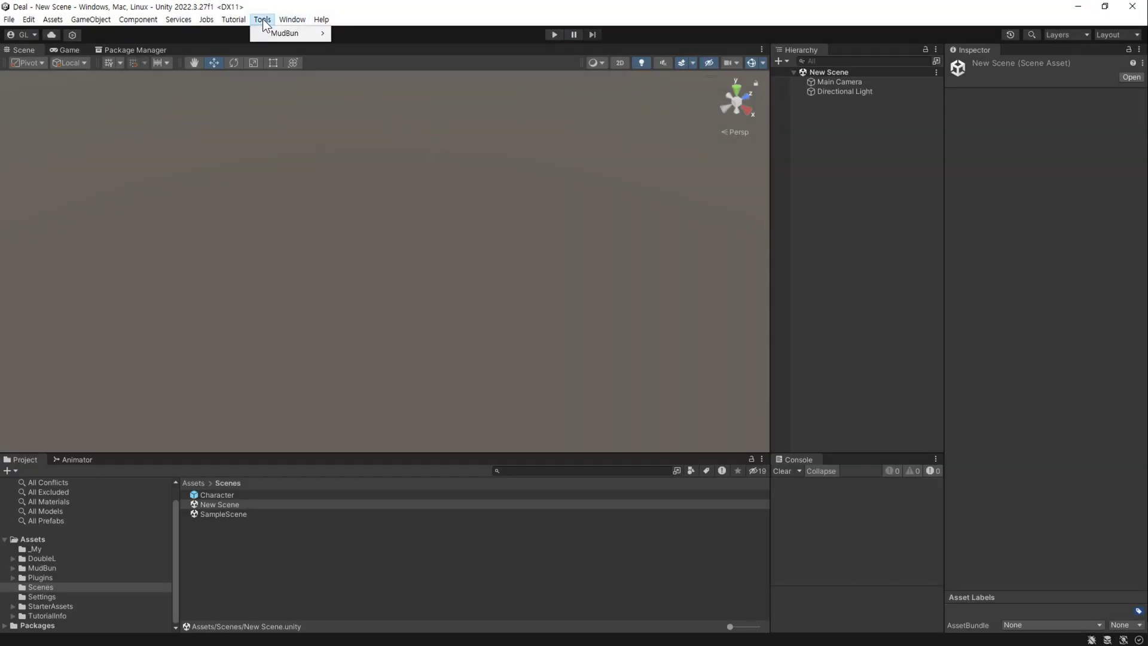
mouse_move(270, 34)
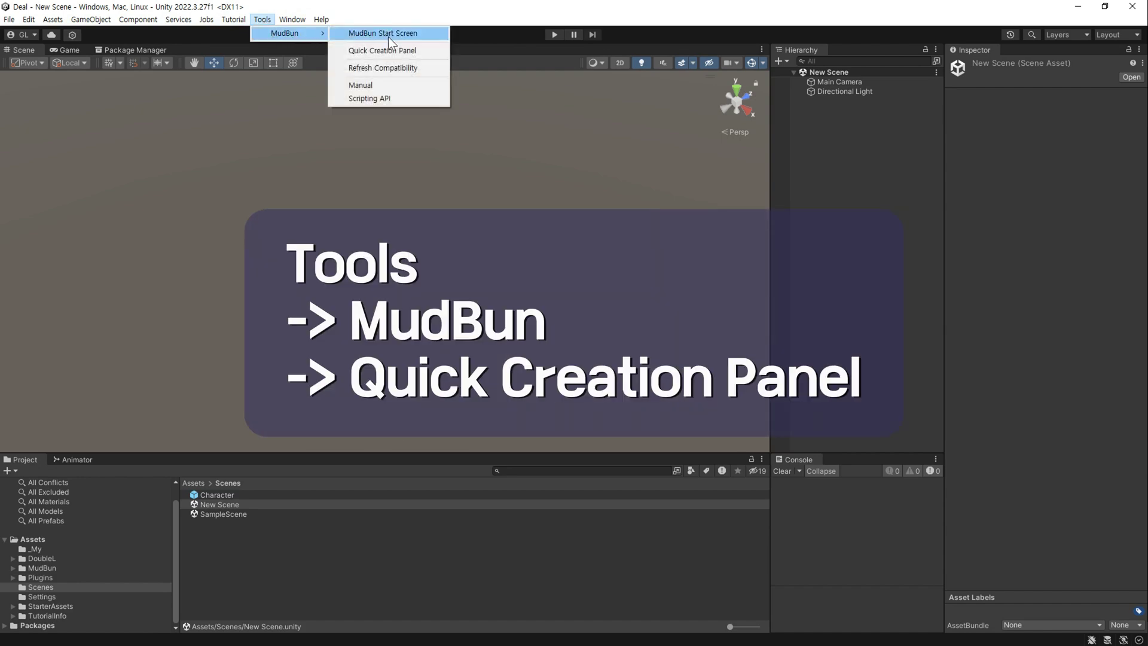
left_click(427, 53)
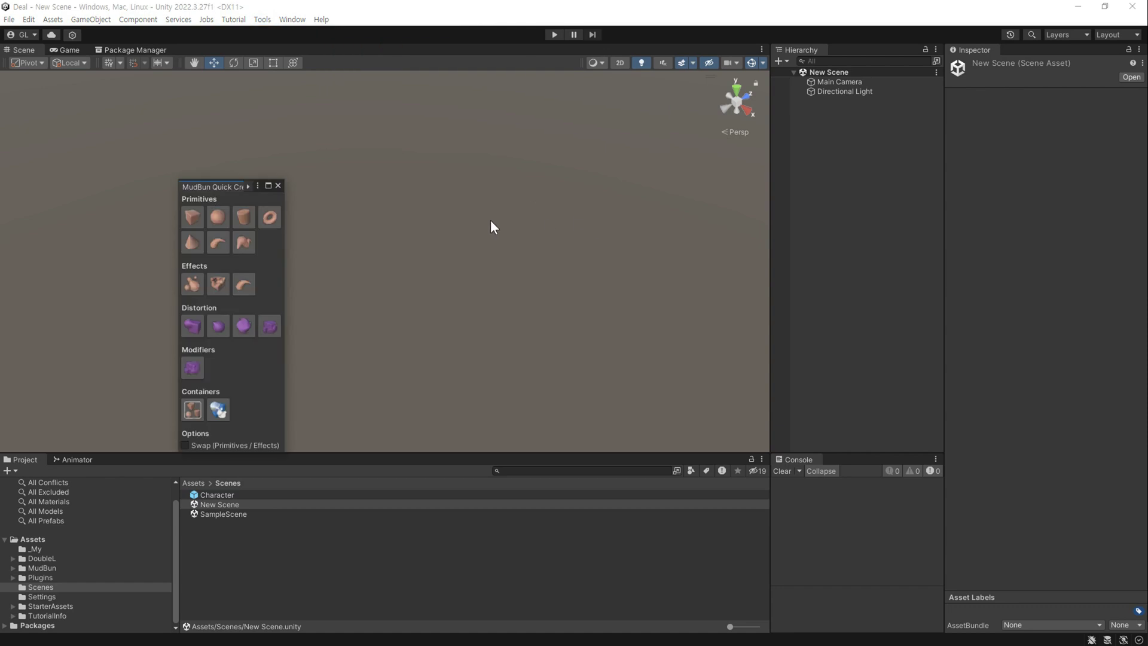
left_click_drag(217, 185, 710, 273)
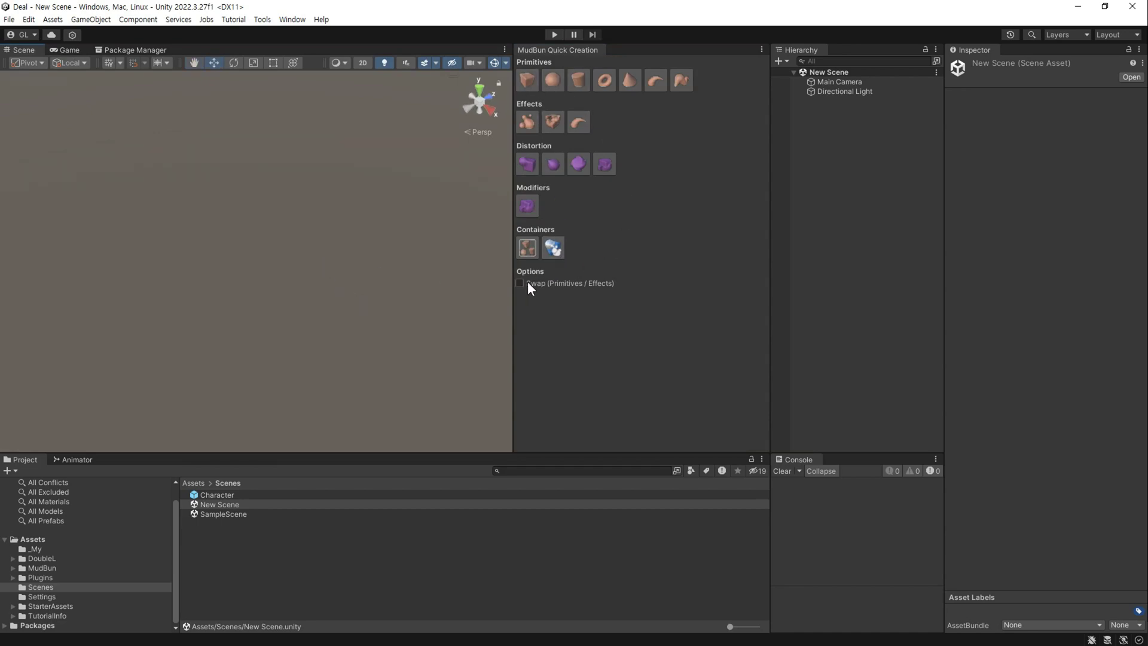
left_click(558, 249)
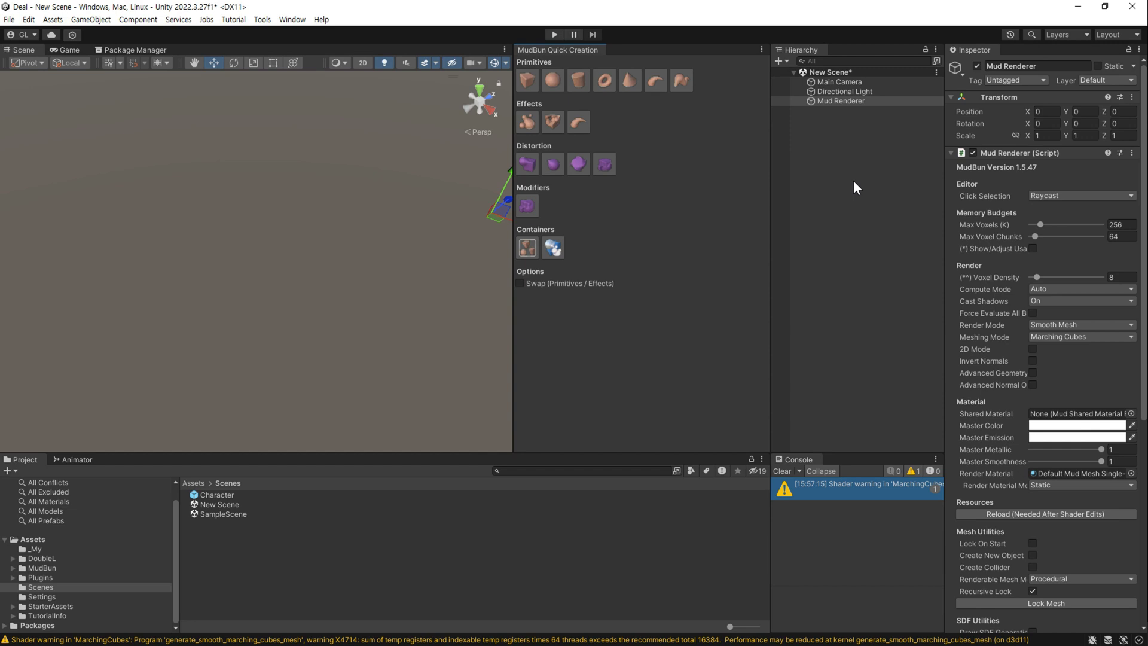
Add a second Mud Renderer from the hierarchy menu, then reselect the first Mud Renderer.
right_click(812, 159)
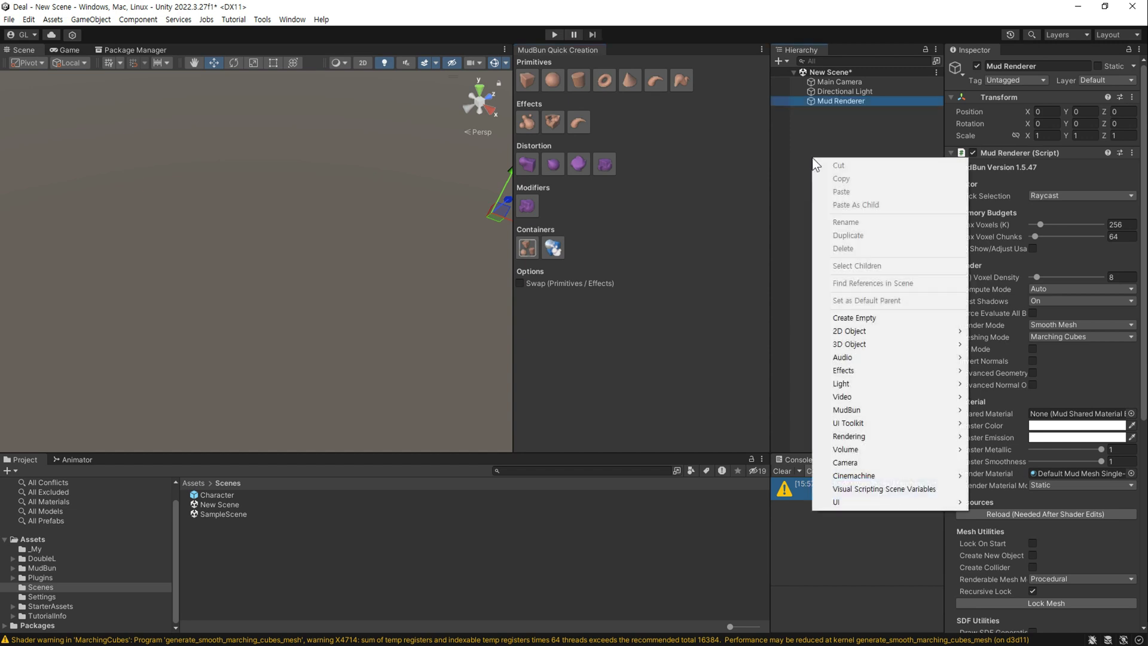
mouse_move(862, 411)
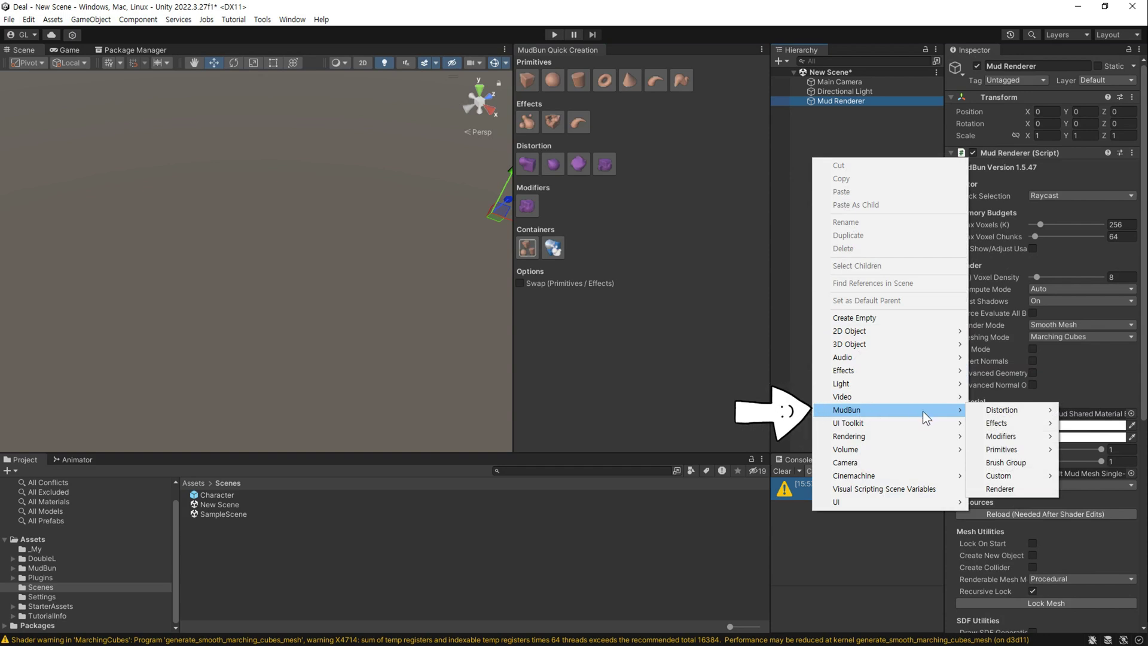
left_click(1021, 489)
left_click(831, 119)
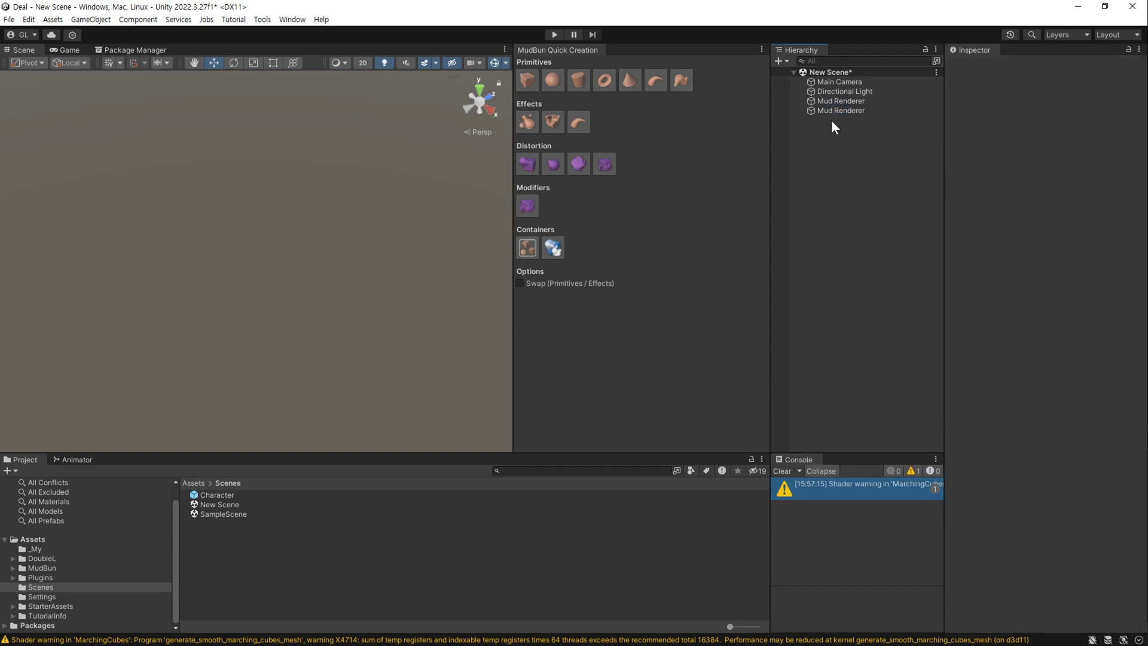
left_click(832, 113)
left_click(841, 101)
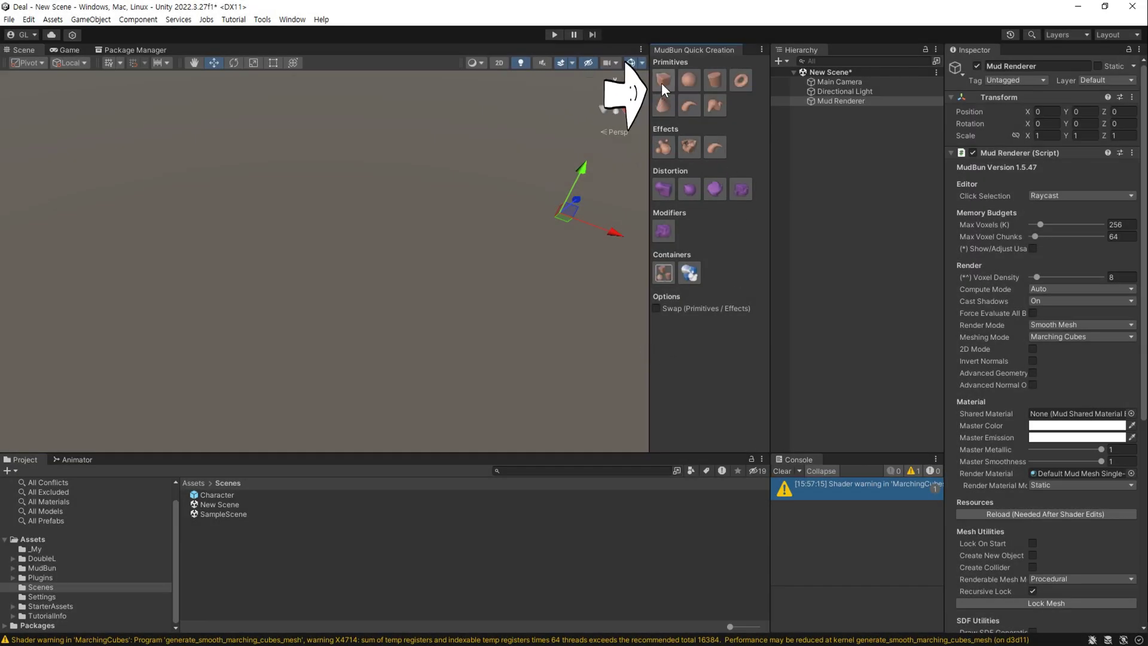
Add two Mud Box brushes under the Mud Renderer and drag the second one left along X.
left_click(663, 79)
mouse_move(587, 190)
left_mouse_down("alt")
mouse_move(419, 235)
mouse_move(414, 314)
left_mouse_up("alt")
scroll(415, 313, "up", 3)
mouse_move(292, 318)
left_mouse_down("alt")
mouse_move(434, 327)
mouse_move(383, 319)
mouse_move(358, 236)
left_mouse_up("alt")
scroll(434, 328, "up", 3)
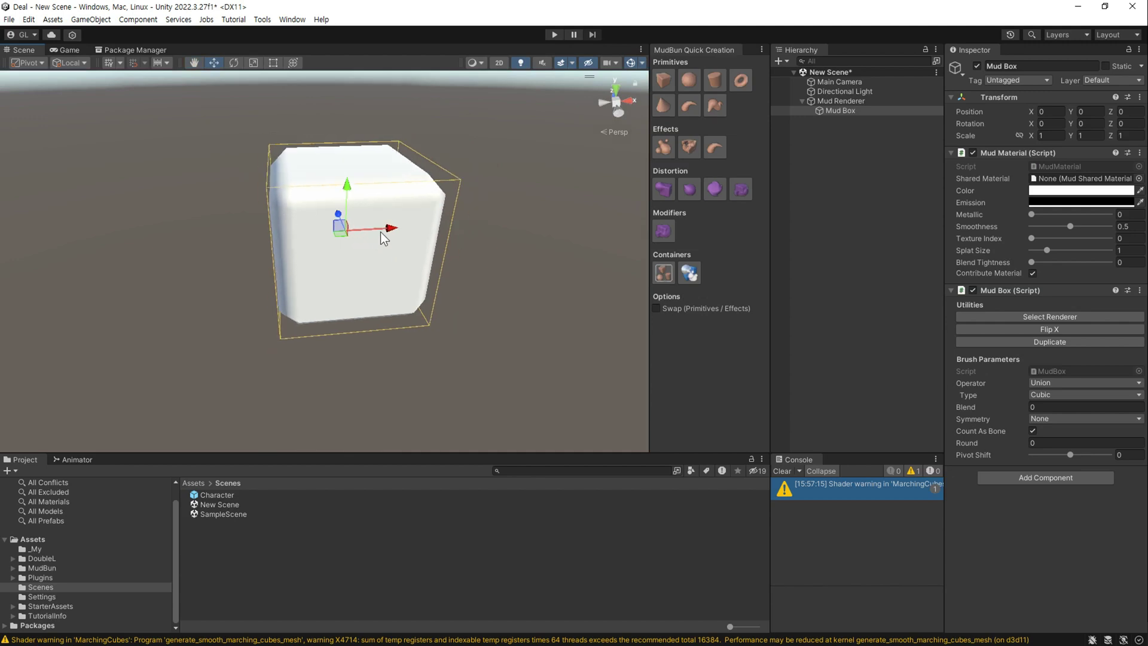
left_click(674, 87)
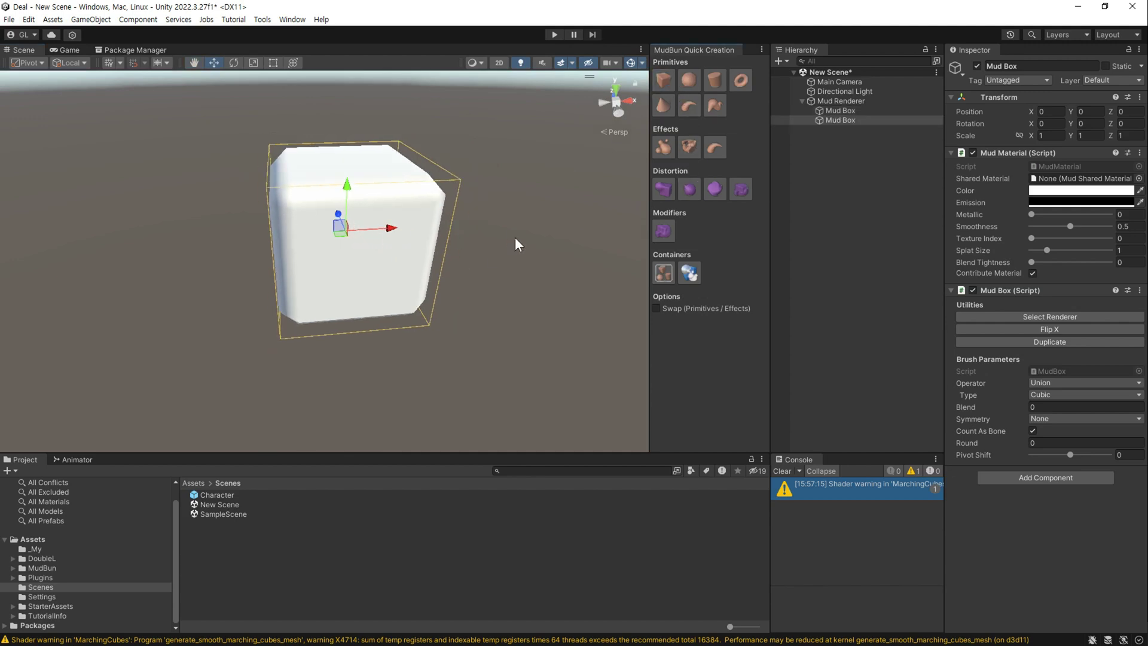
mouse_move(386, 229)
left_mouse_down()
mouse_move(249, 256)
mouse_move(309, 293)
mouse_move(534, 291)
left_mouse_up()
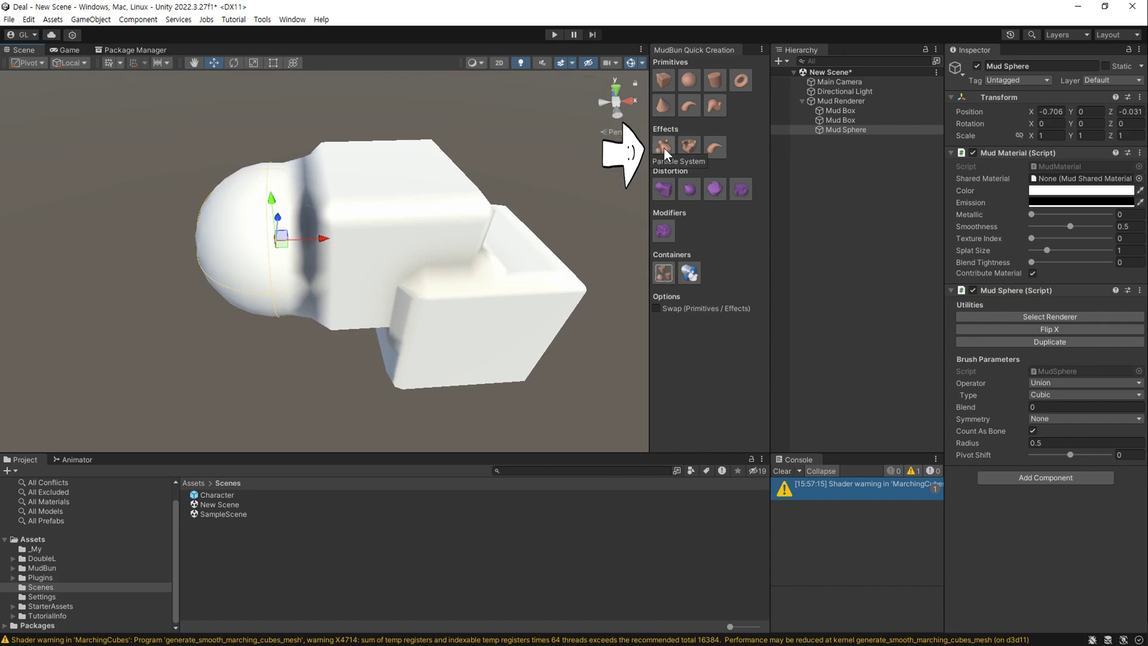
Add a Mud Particle System raised to Y 0.382, and a Capsule moved along X beside the boxes.
left_click(664, 148)
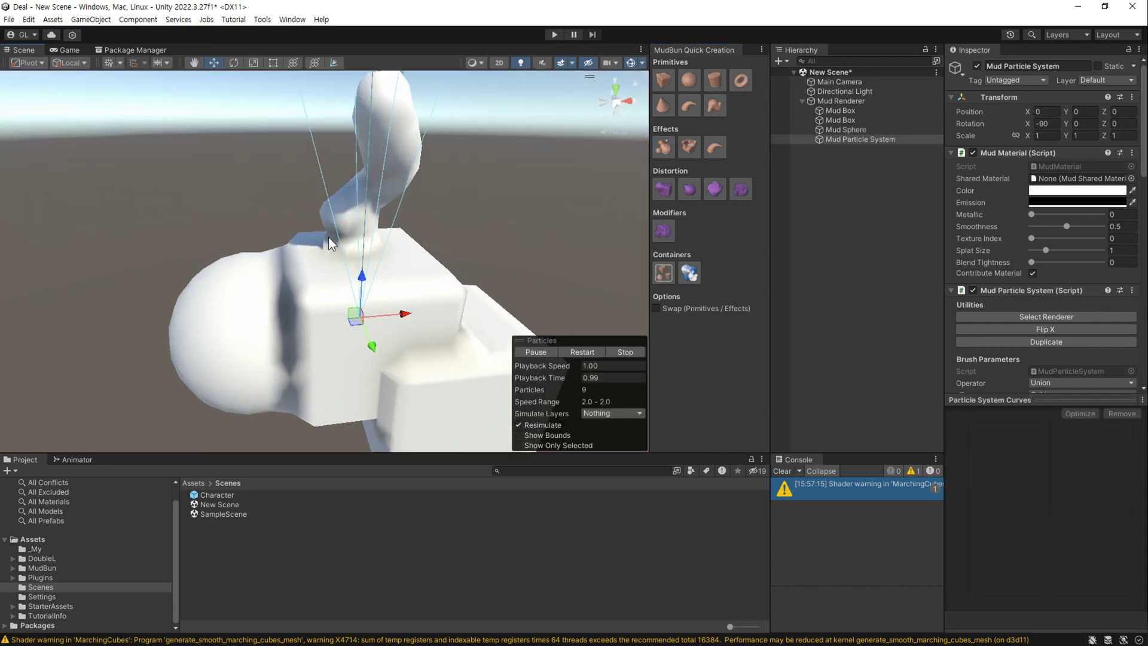
mouse_move(315, 347)
left_mouse_down()
mouse_move(333, 278)
mouse_move(332, 313)
mouse_move(238, 250)
left_mouse_up()
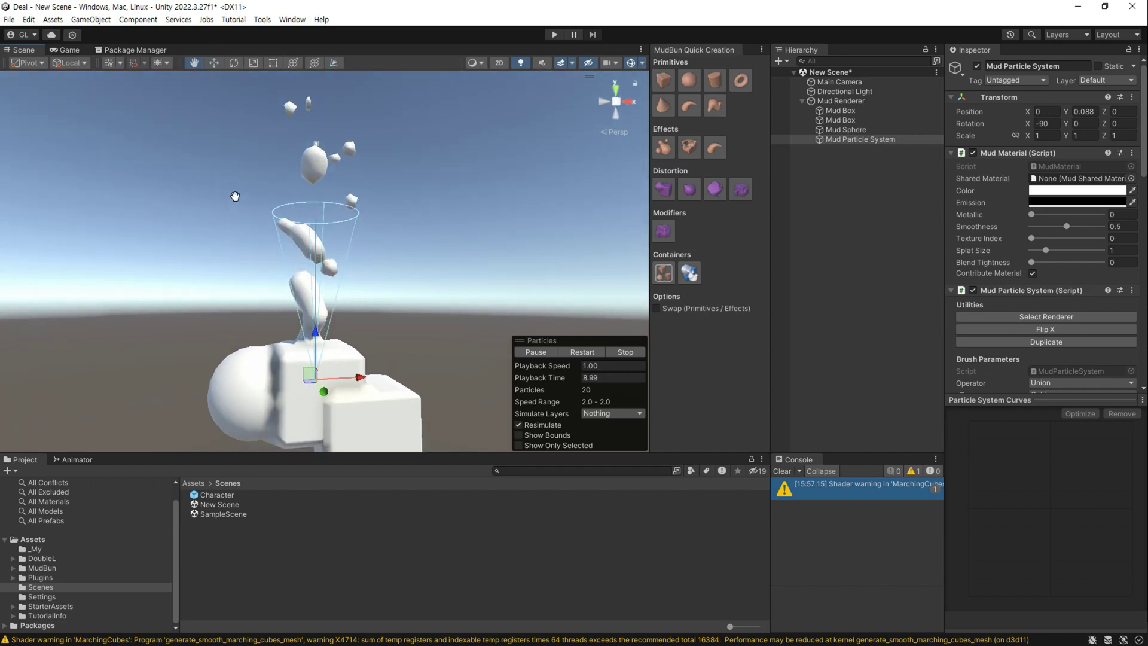
right_click(837, 101)
mouse_move(872, 318)
left_click(1022, 345)
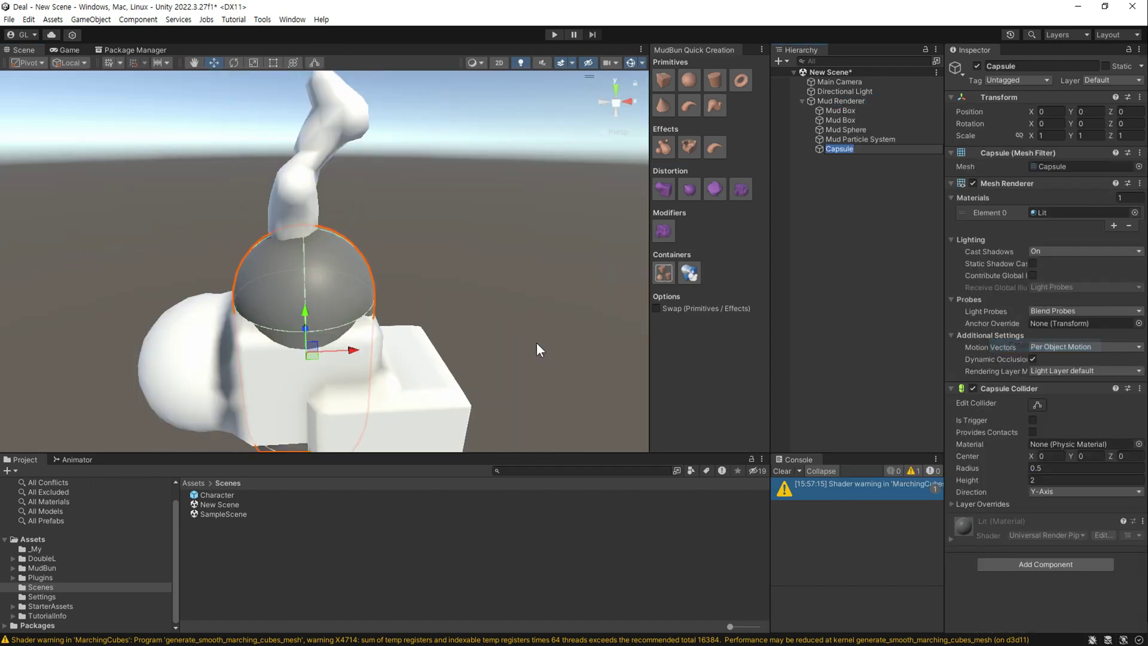
left_click_drag(352, 350, 503, 344)
mouse_move(526, 352)
middle_mouse_down()
mouse_move(388, 355)
mouse_move(442, 352)
middle_mouse_up()
Raise the Mud Particle System so it rises from the capsule's top.
double_click(860, 140)
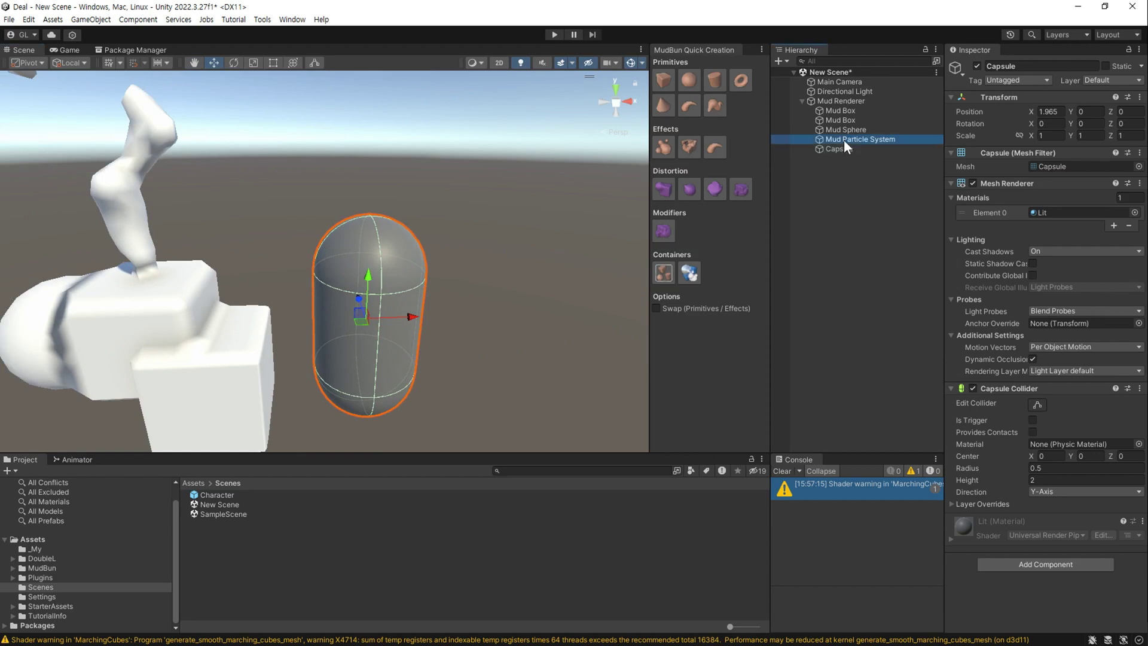
mouse_move(421, 326)
left_mouse_down("alt")
mouse_move(268, 329)
mouse_move(163, 304)
left_mouse_up("alt")
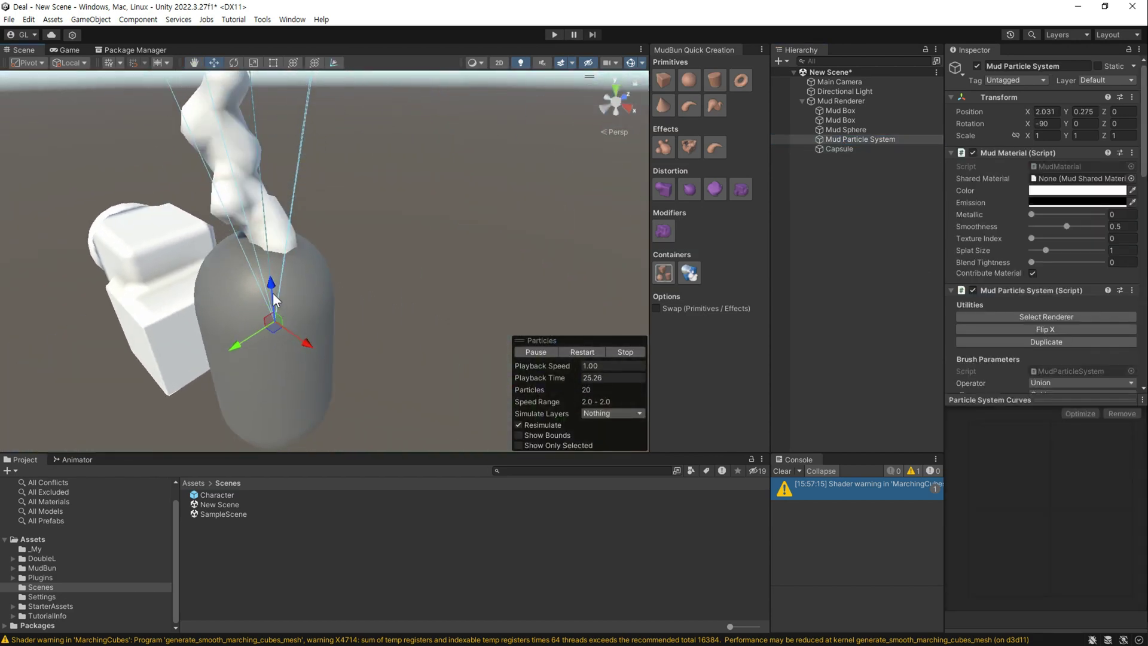
mouse_move(273, 255)
left_mouse_down()
mouse_move(274, 240)
mouse_move(375, 332)
left_mouse_up()
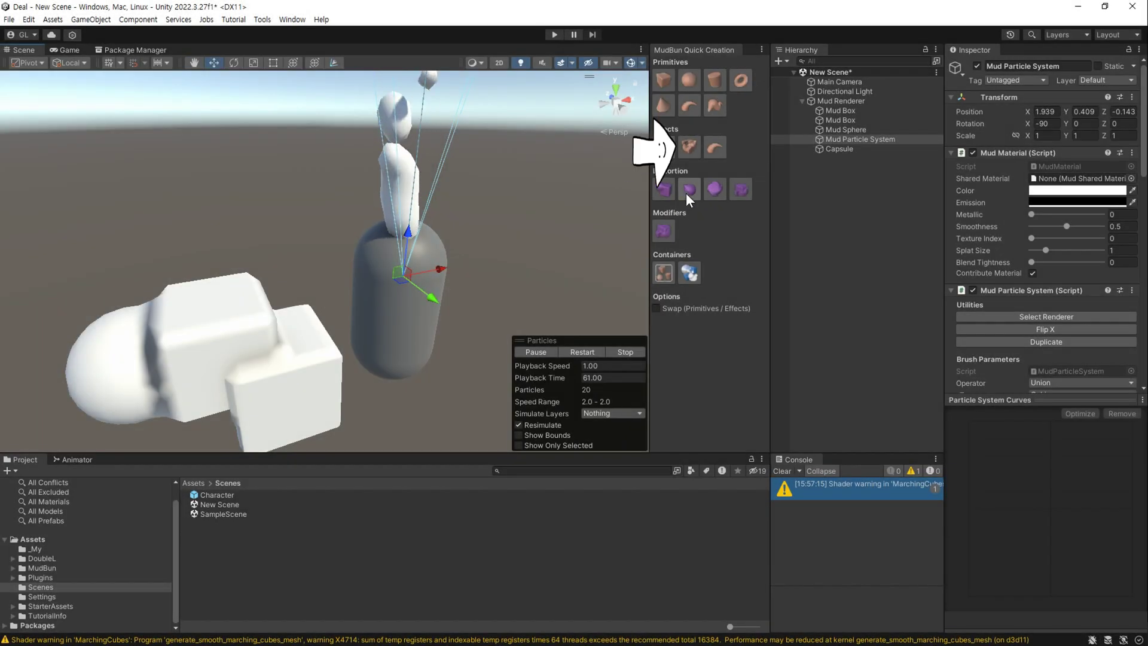
Add a Mud Noise brush and raise its Offset X to about 5.8.
left_click(690, 147)
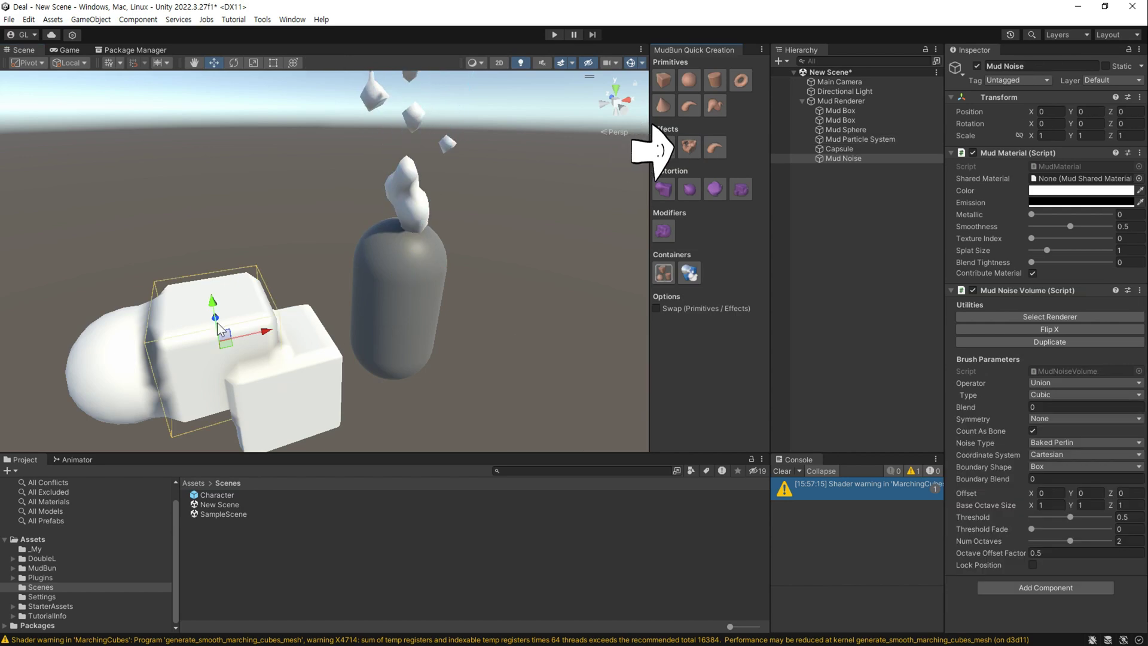
key("f")
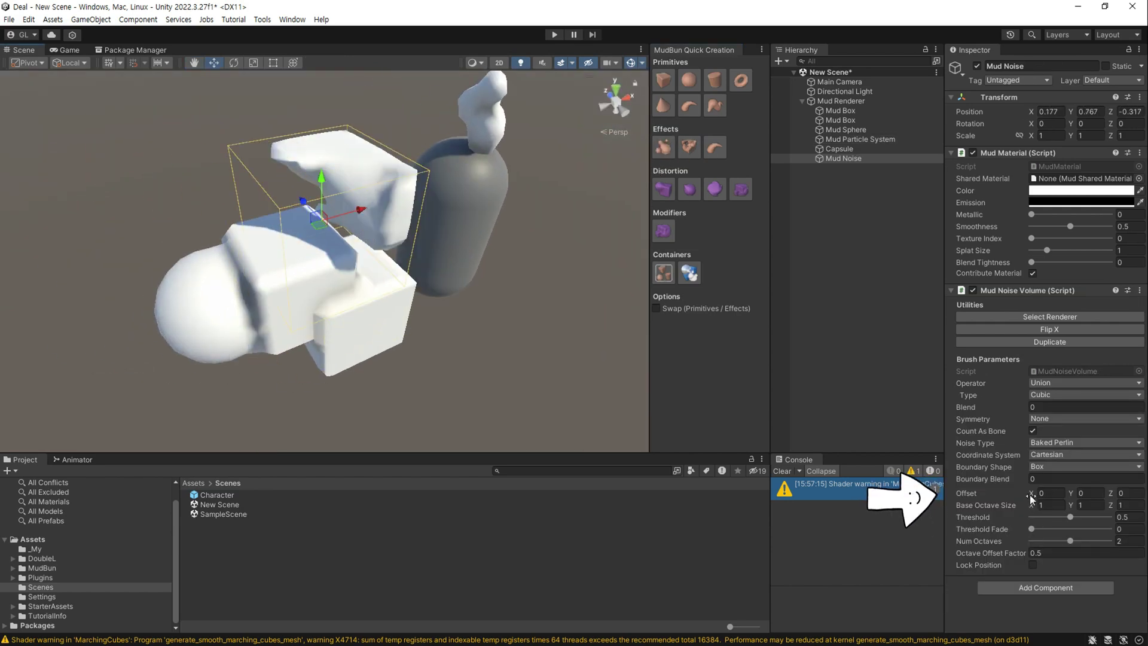
left_click(1039, 495)
left_click_drag(1039, 495, 1087, 498)
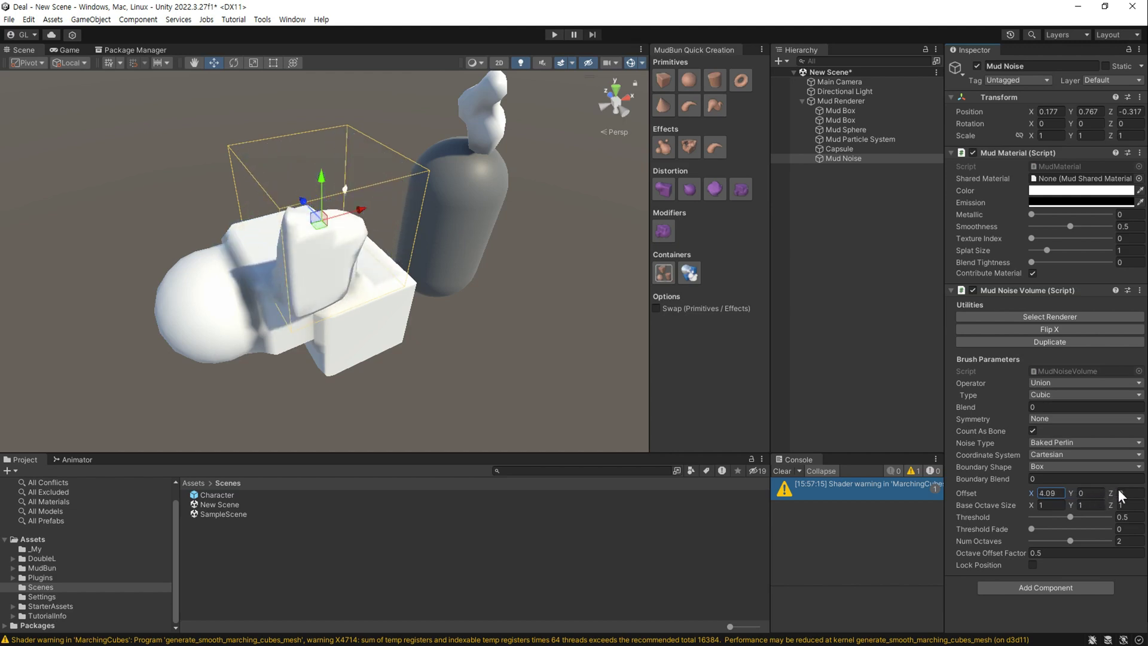
mouse_move(1087, 494)
left_mouse_down()
mouse_move(11, 491)
mouse_move(5, 473)
left_mouse_up()
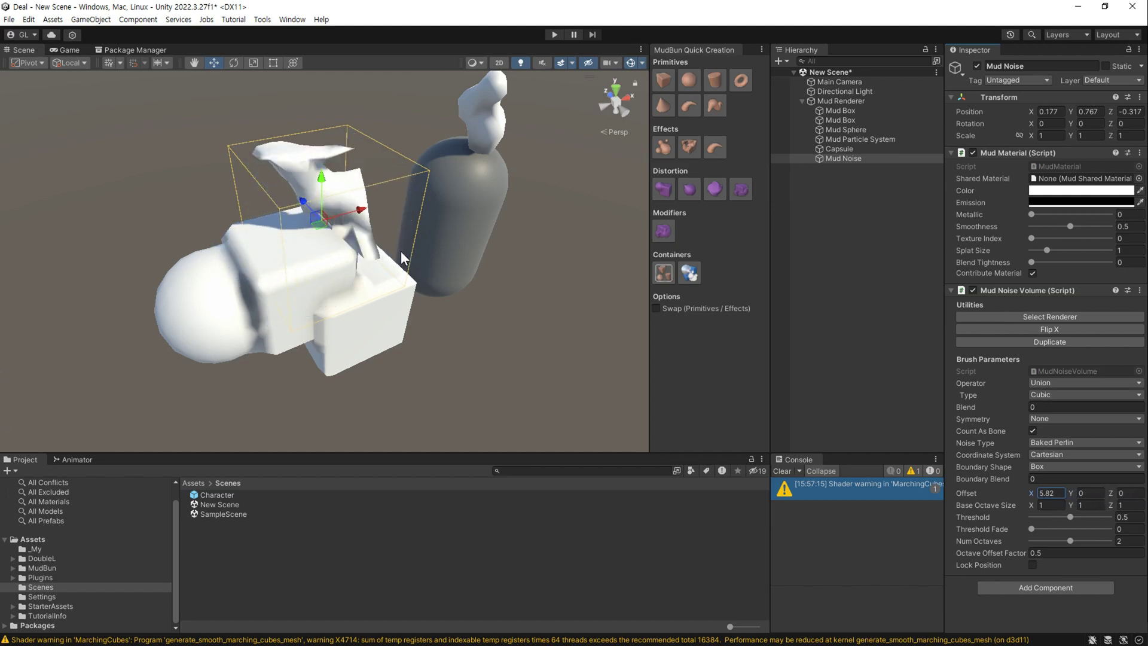
Add a simple Mud Curve brush, move it onto the boxes, and raise its Noise Offset to 10.16.
left_click(718, 152)
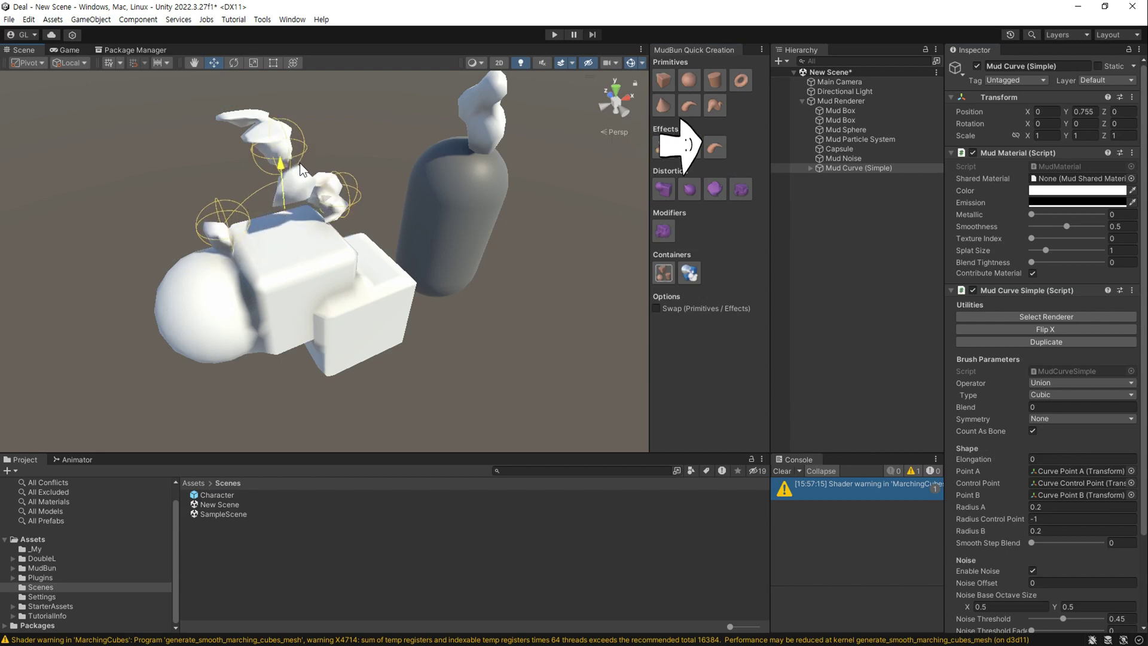
left_click_drag(302, 174, 357, 211)
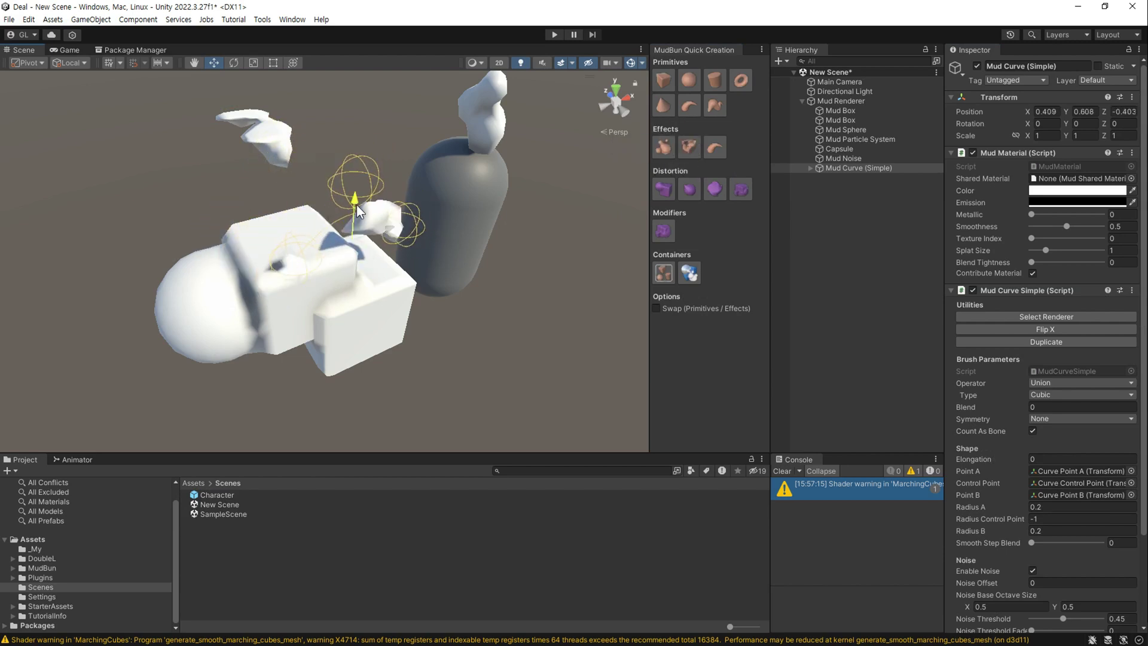
scroll(1018, 454, "down", 3)
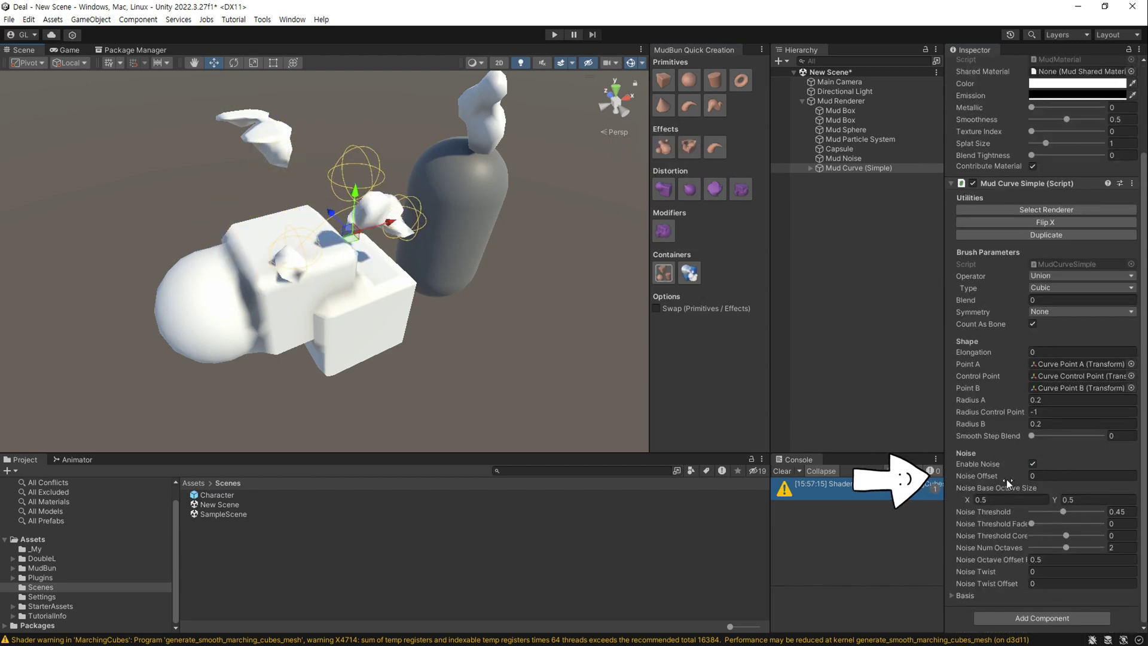
mouse_move(986, 478)
left_mouse_down()
mouse_move(1077, 475)
mouse_move(1029, 475)
left_mouse_up()
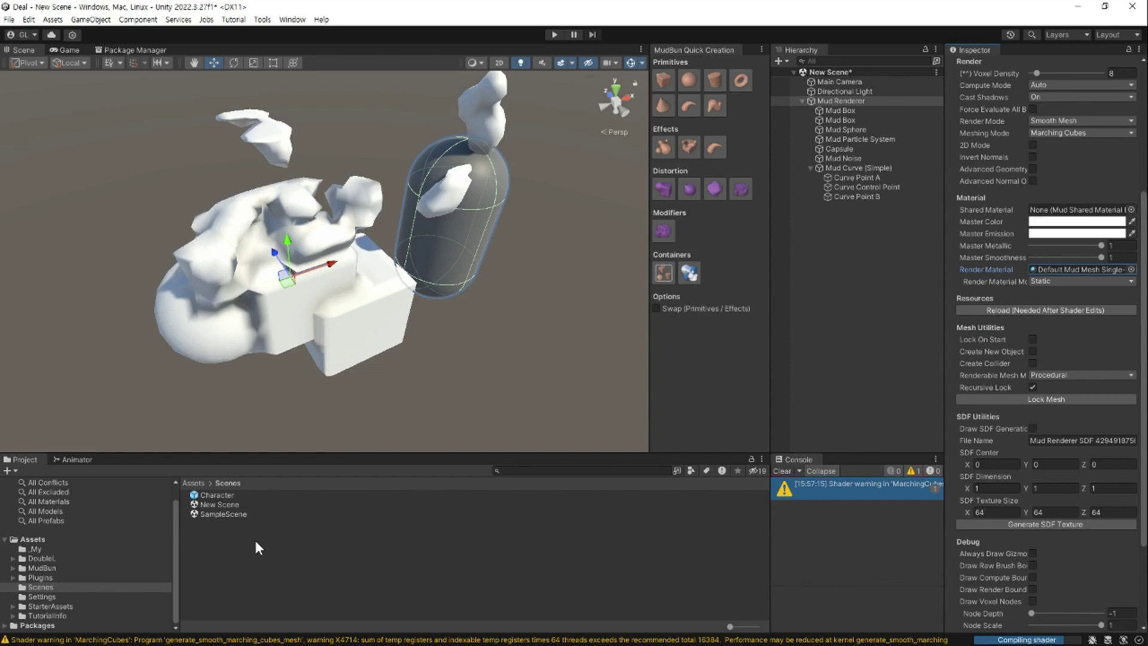
In the Scenes folder, create a MudBun > Basic Render Material > Mesh (Multi-Textured) asset.
right_click(363, 518)
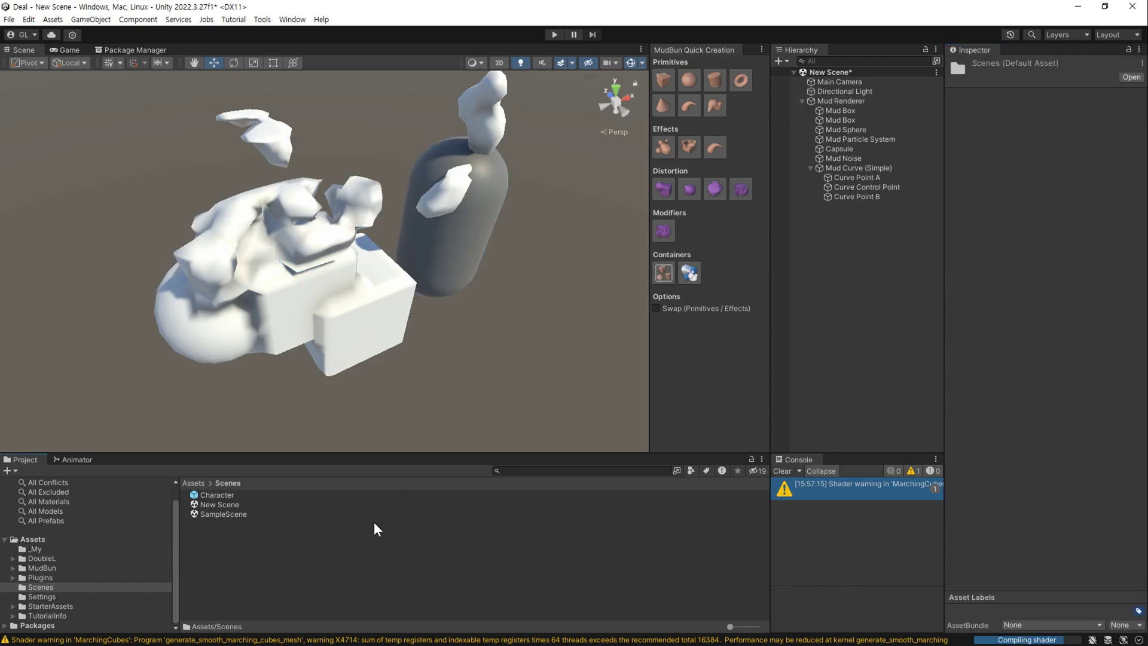
mouse_move(505, 192)
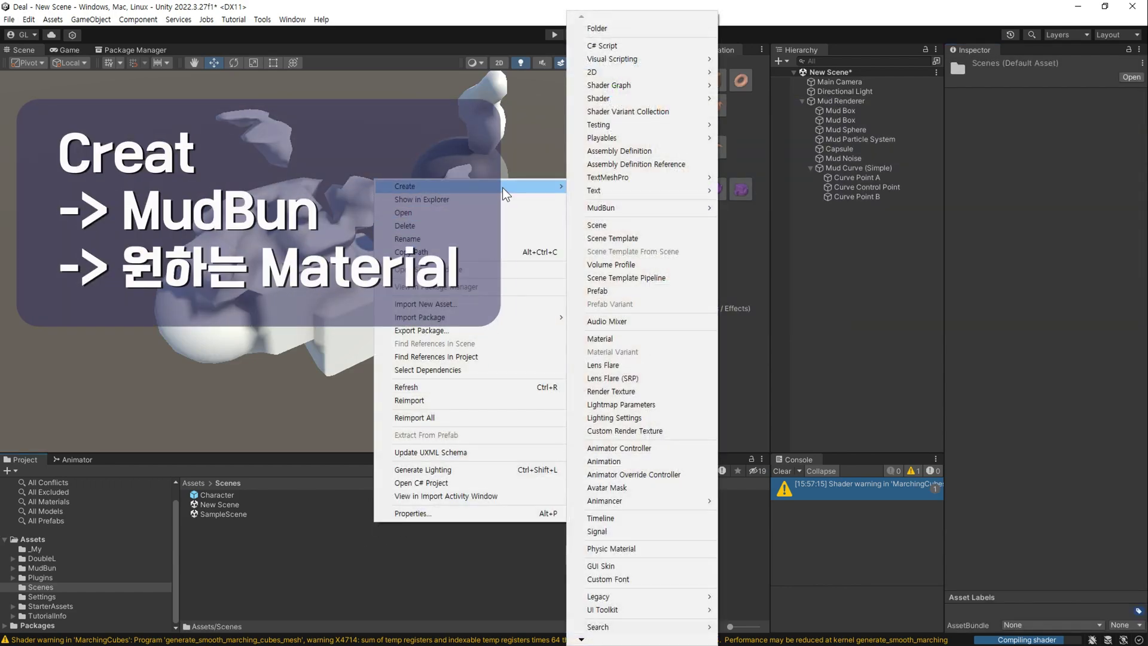
mouse_move(662, 210)
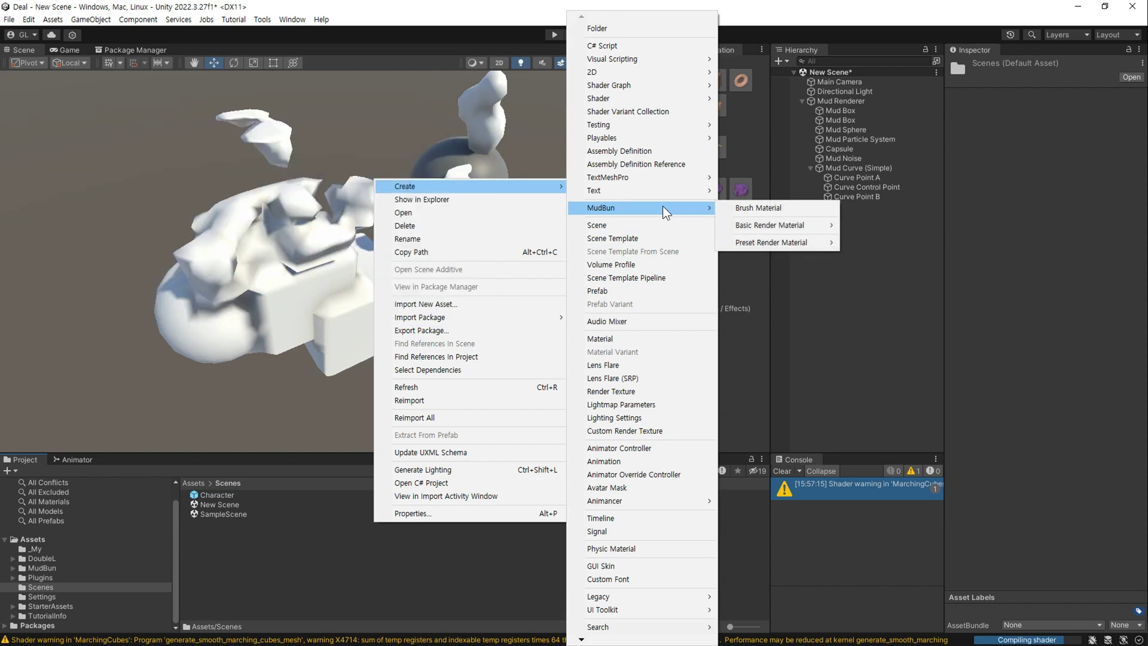
mouse_move(778, 225)
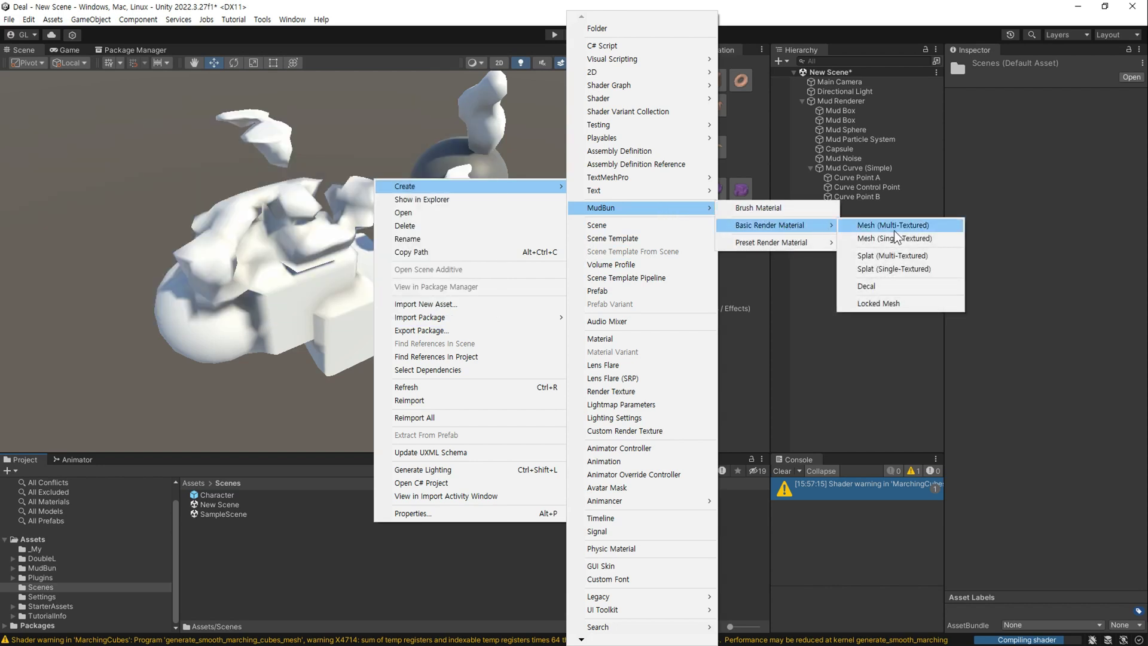
left_click(931, 234)
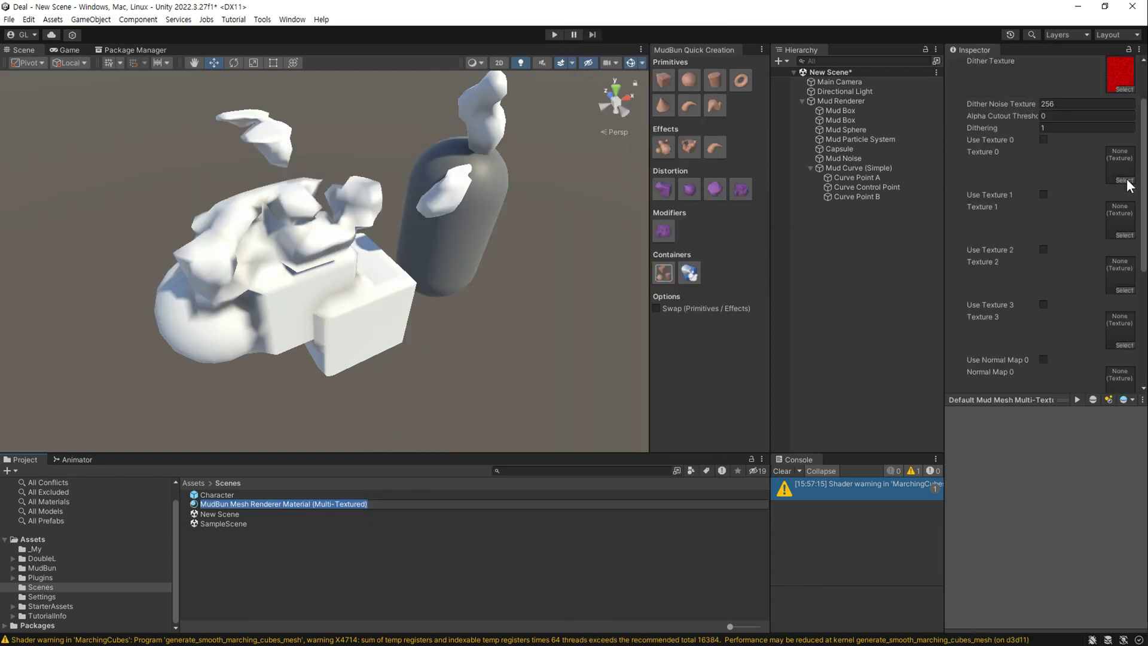
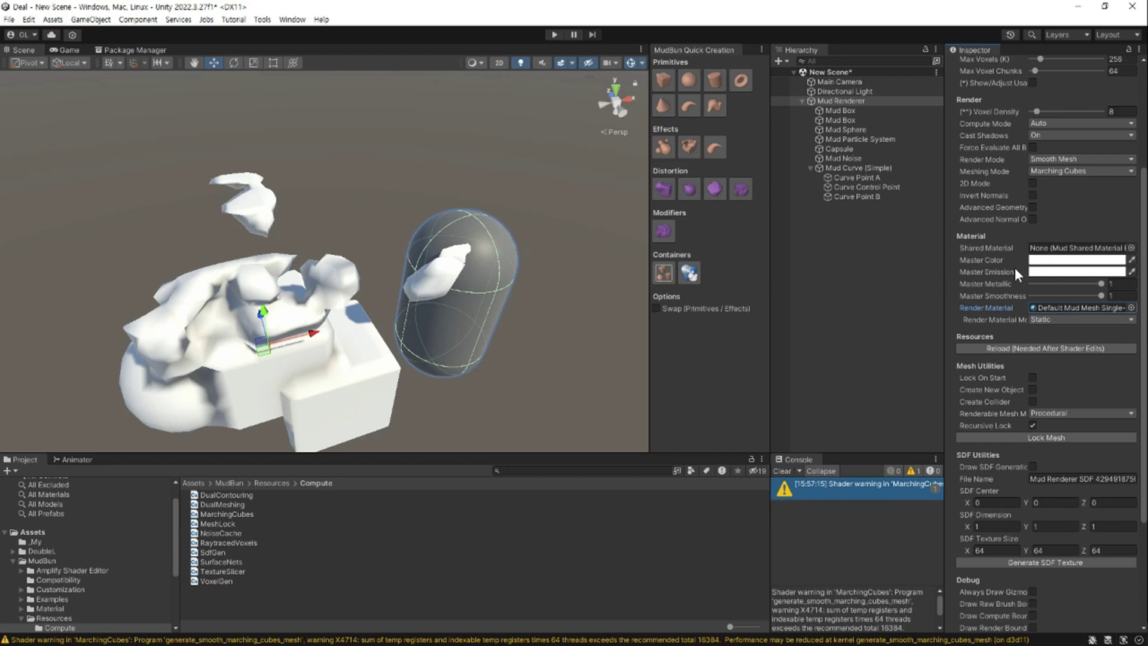
Set the Mud Renderer's Master Color to the pink tone B75151.
left_click(1031, 263)
left_click(1041, 263)
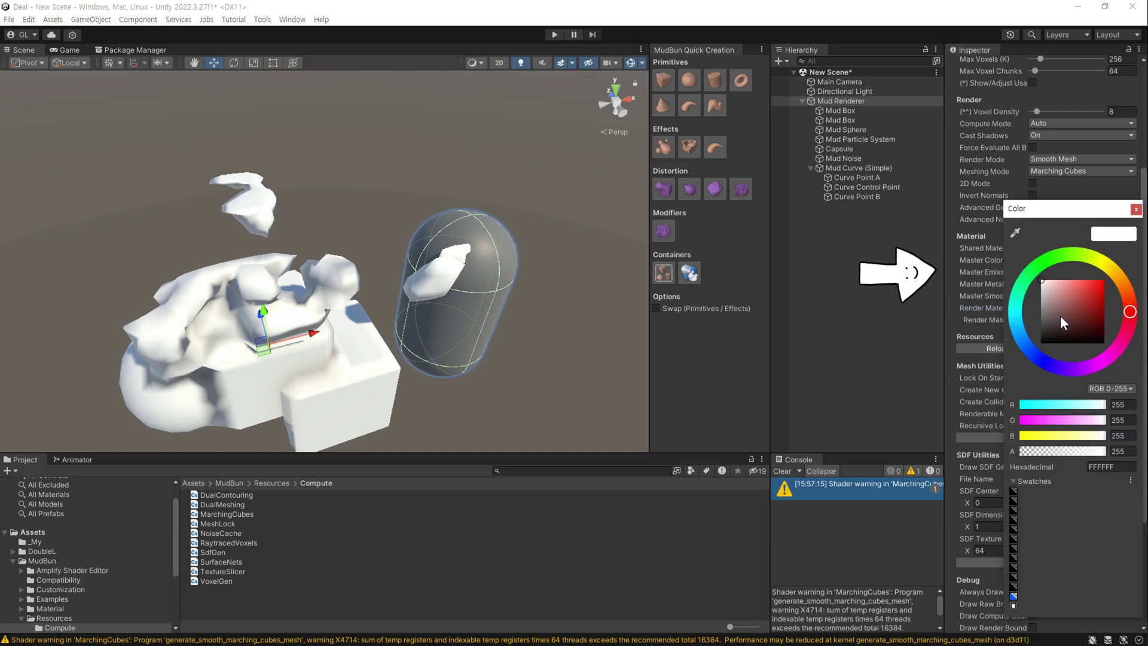
left_click_drag(1061, 315, 1077, 305)
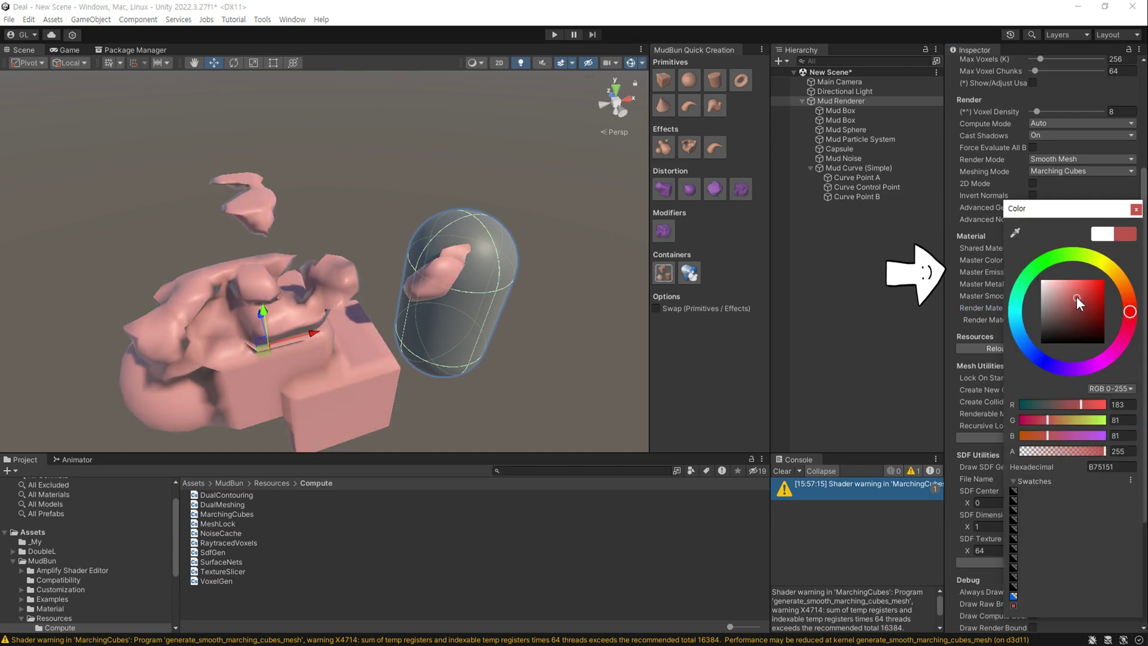
left_click(802, 470)
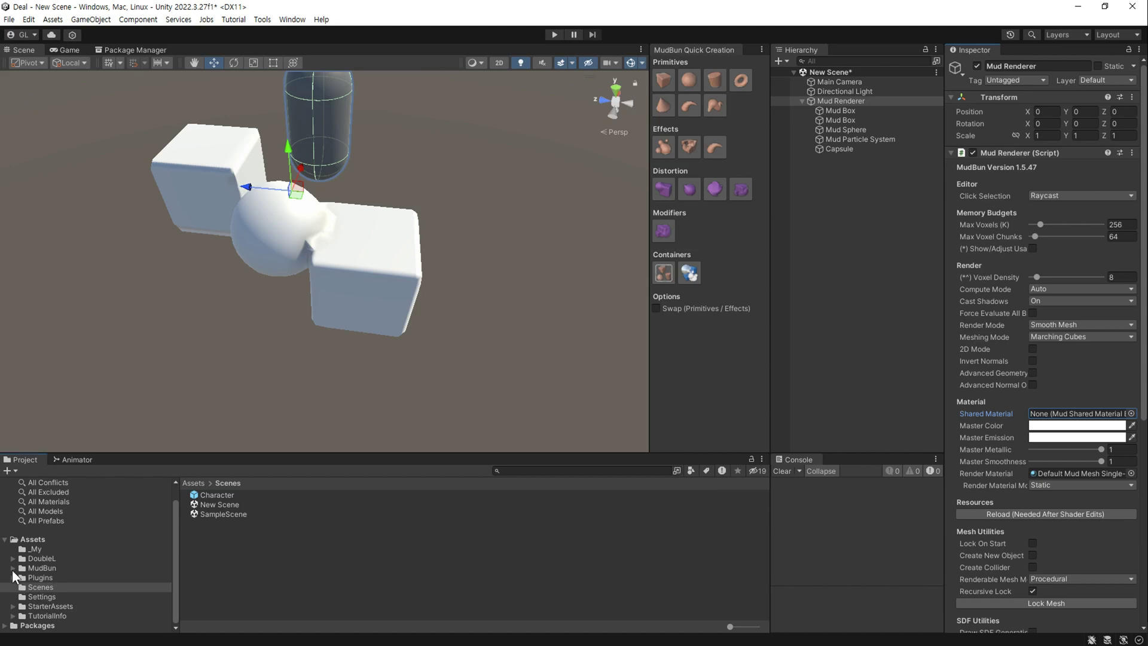
From MudBun > Material > URP > Presets, try Alpha-Blended and Clay Mesh, then assign Claymation Mesh as Render Material.
left_click(12, 568)
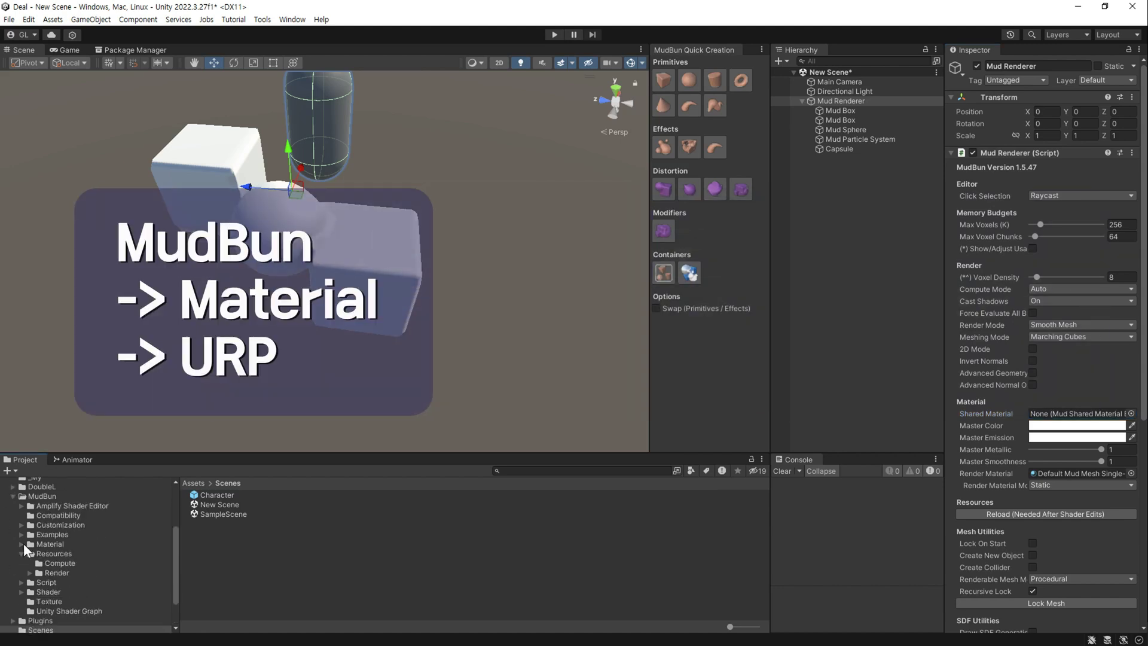
left_click(21, 543)
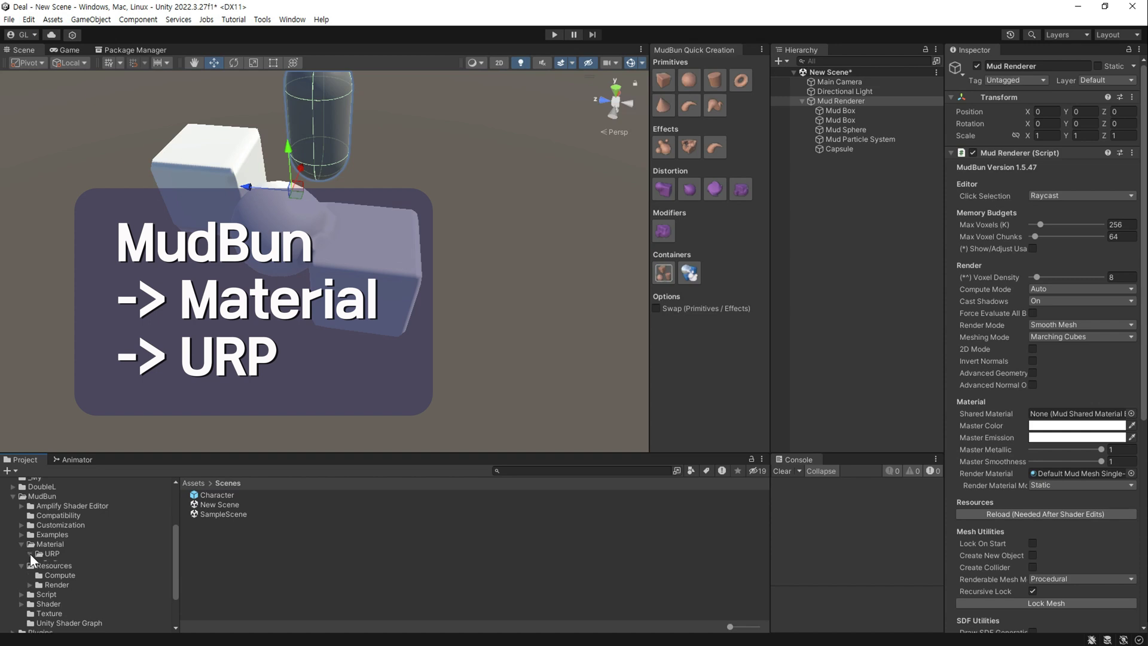
left_click(29, 554)
left_click(67, 563)
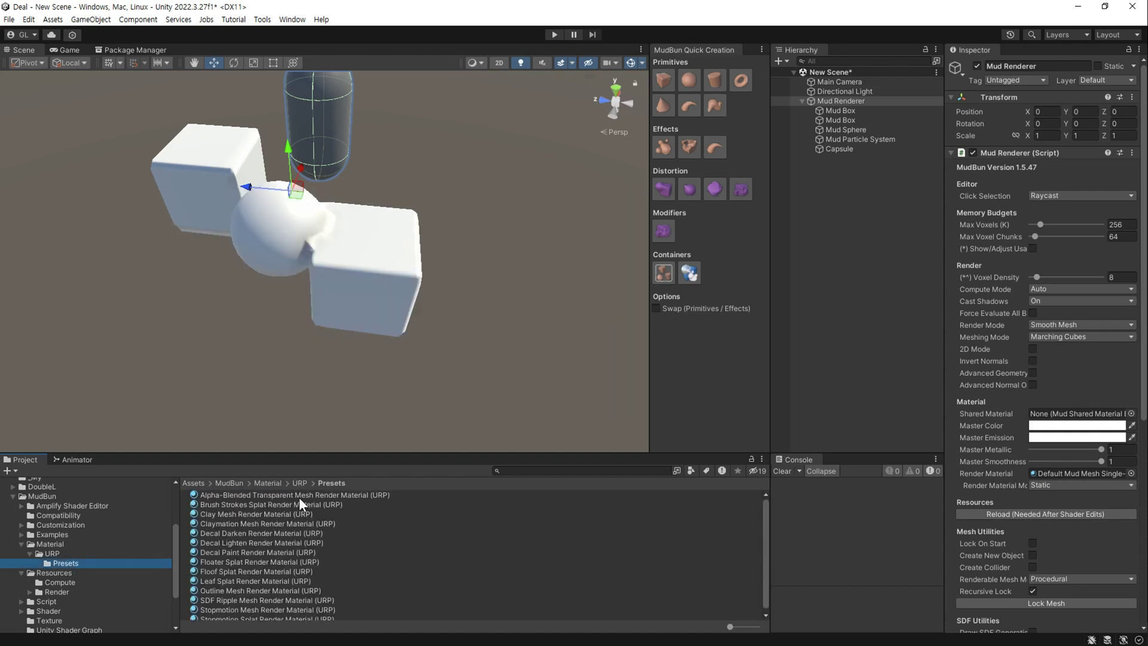
mouse_move(299, 497)
left_mouse_down()
mouse_move(1089, 472)
mouse_move(1074, 475)
left_mouse_up()
left_click_drag(326, 513, 1077, 475)
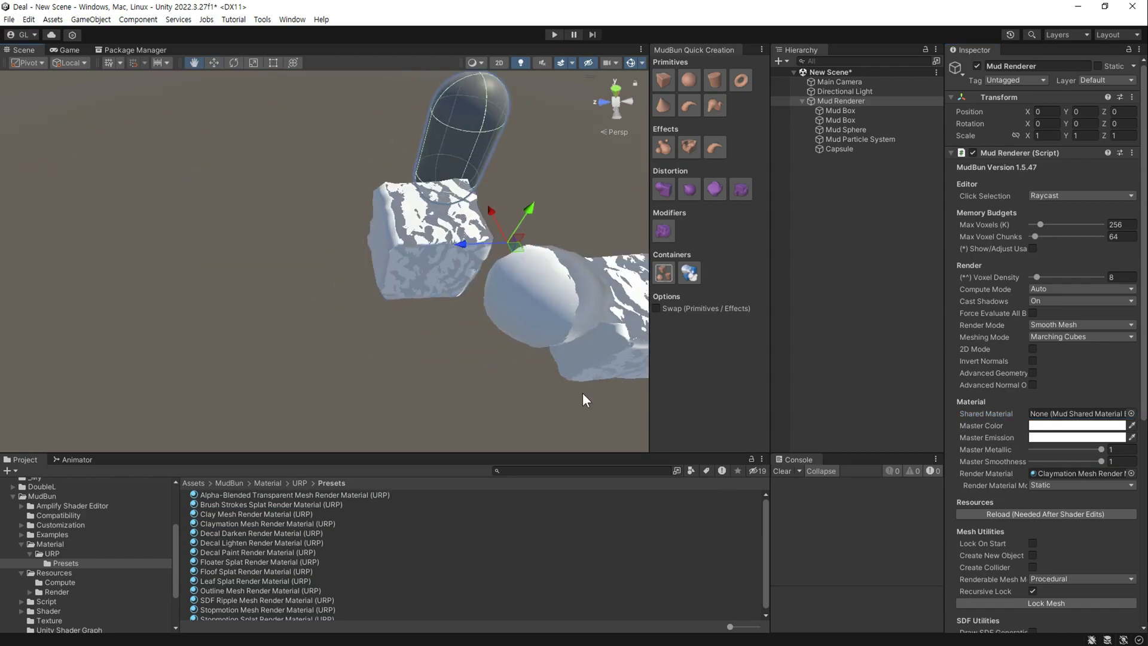
middle_click_drag(584, 397, 428, 319)
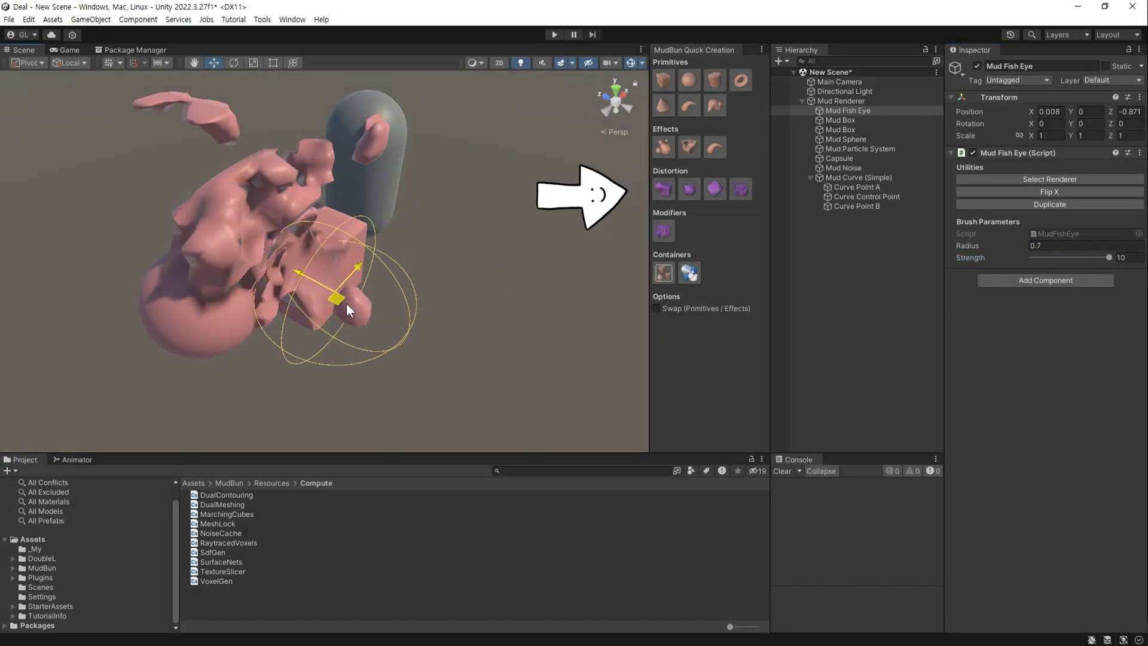
Sweep the Mud Fish Eye across the sculpt, add a Pinch distortion, and move a mud box.
left_click_drag(346, 303, 168, 360)
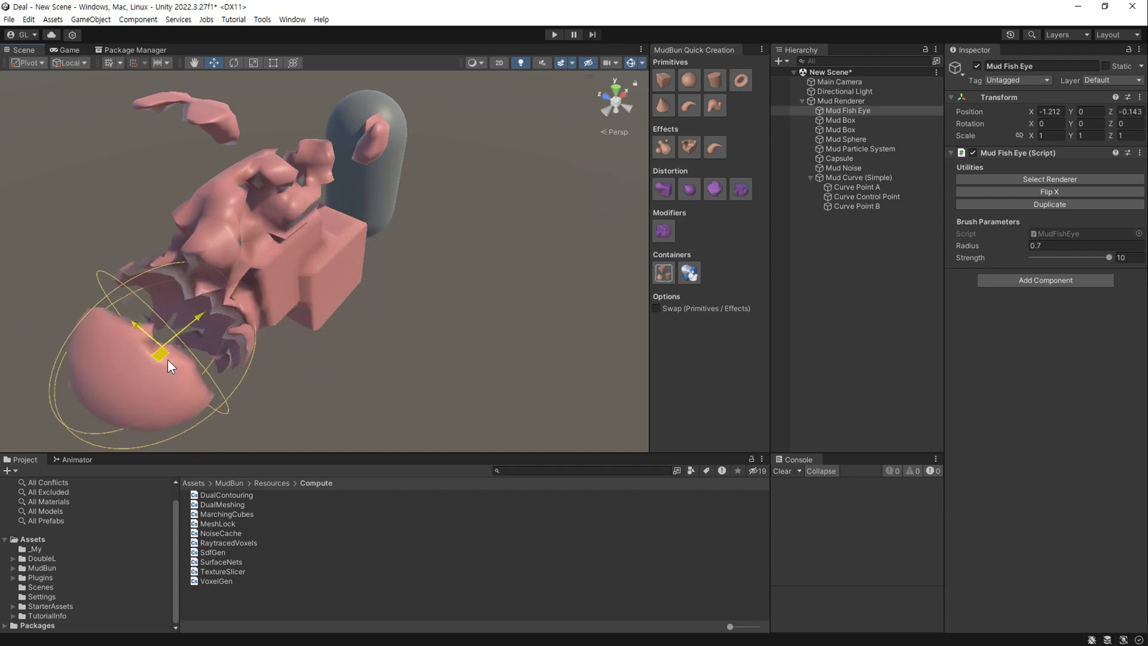
left_click_drag(168, 360, 347, 289)
left_click(690, 189)
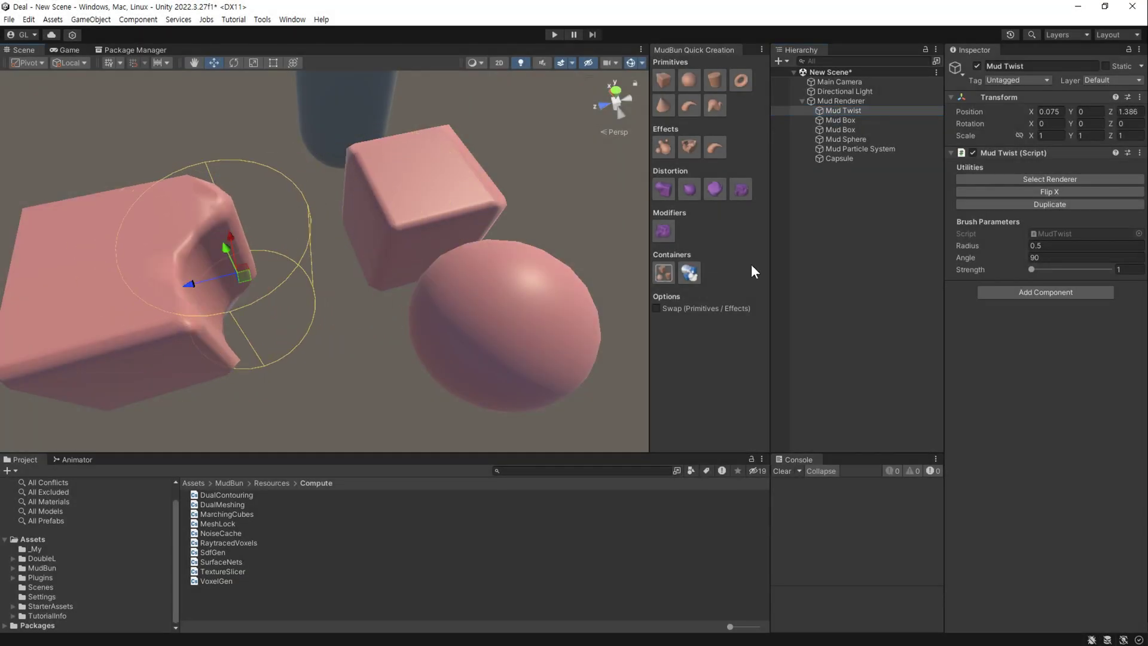
left_click(841, 119)
mouse_move(153, 258)
left_mouse_down()
mouse_move(285, 220)
mouse_move(271, 246)
left_mouse_up()
Add a Quantize distortion and place it onto the left mud box.
left_click(741, 187)
left_click_drag(527, 264, 278, 293)
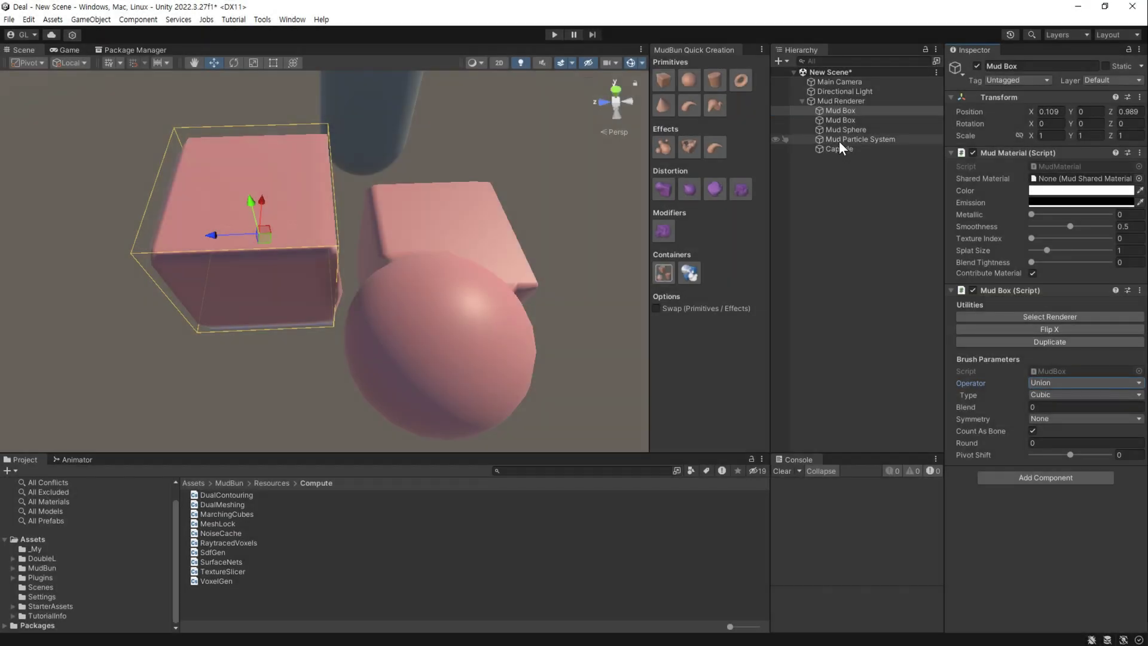
left_click(838, 120)
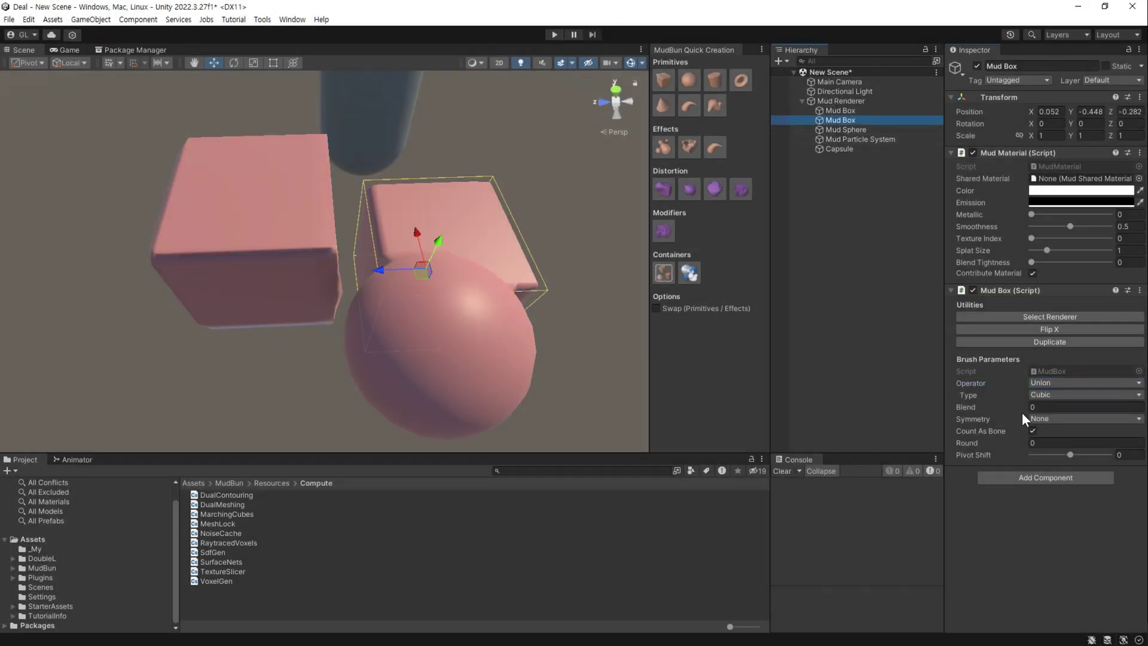
Set the box's Operator to Subtract, move it onto the left box, then switch Operator to Intersect.
left_click(1057, 382)
left_click(1063, 405)
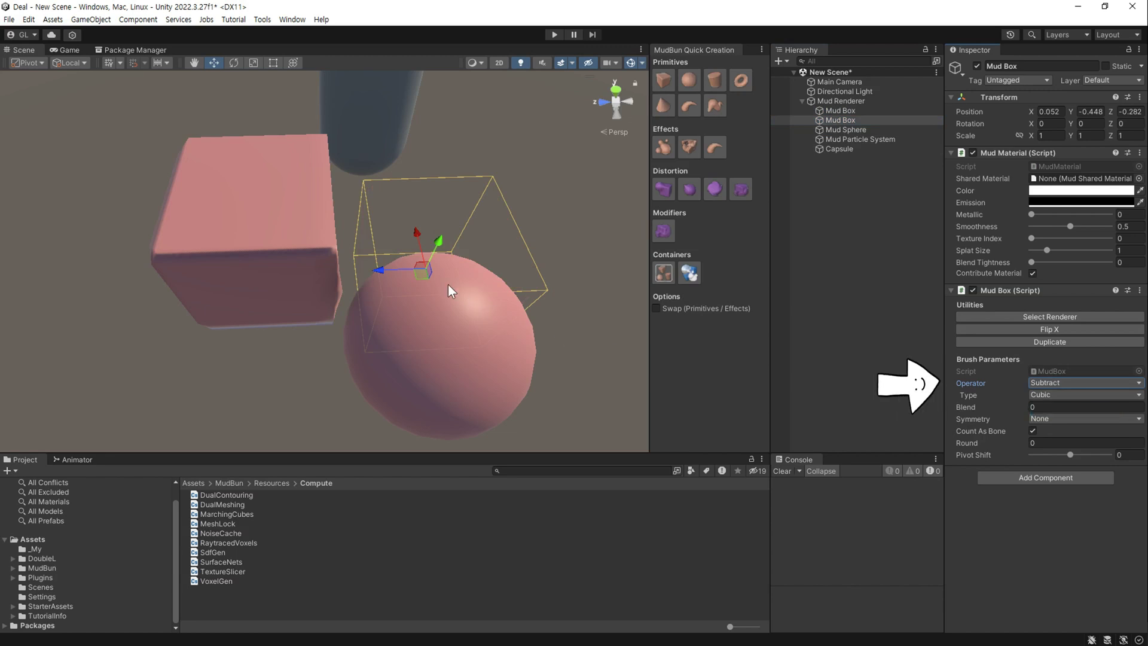
mouse_move(422, 272)
left_mouse_down()
mouse_move(279, 226)
mouse_move(268, 189)
mouse_move(190, 291)
mouse_move(315, 291)
mouse_move(246, 257)
mouse_move(247, 274)
left_mouse_up()
left_click(1062, 380)
left_click(1075, 422)
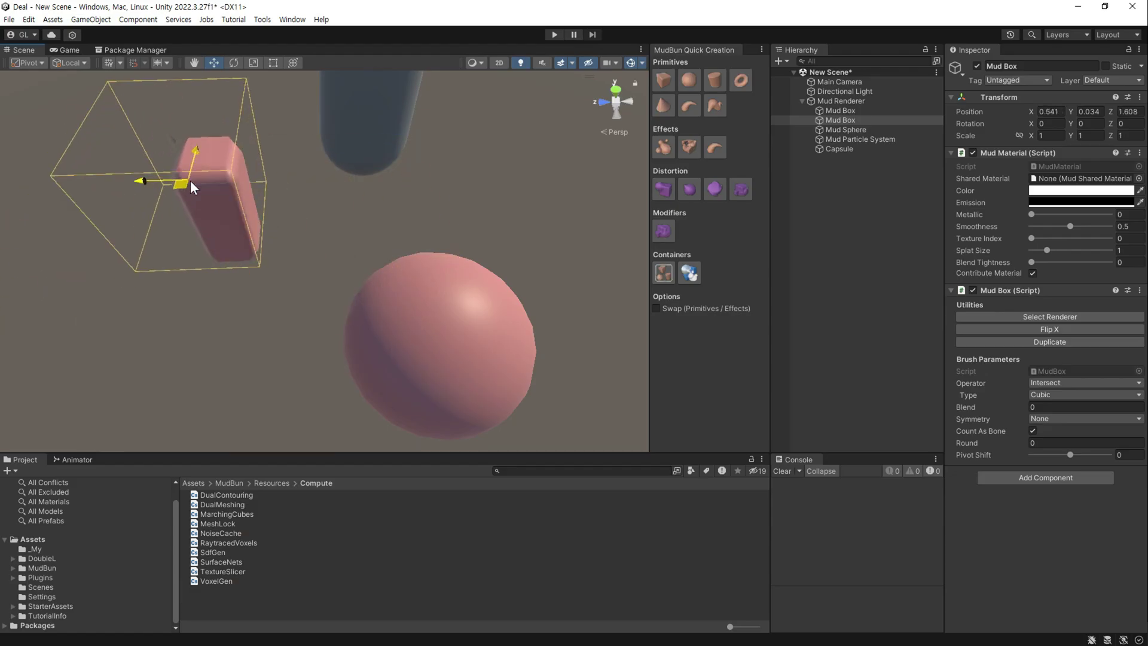